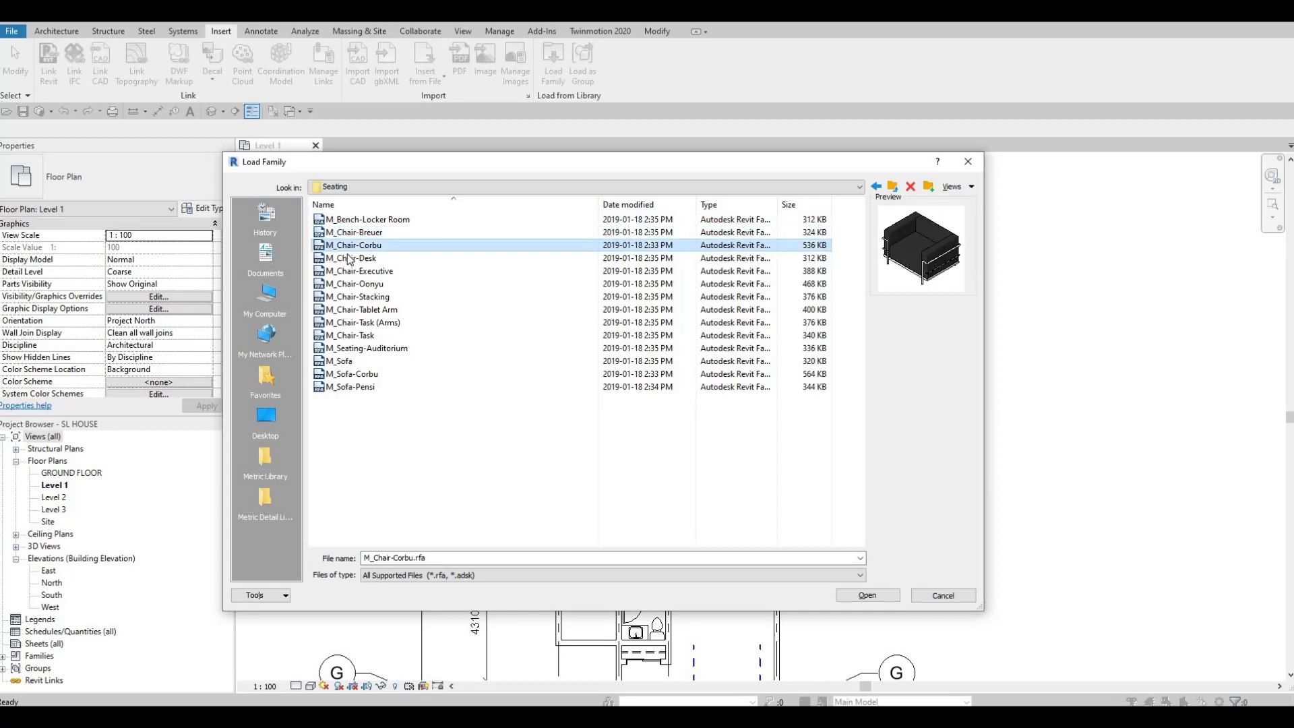
# Load the M_Chair-Corbu family from the Seating library folder into the project.
pyautogui.click(347, 261)
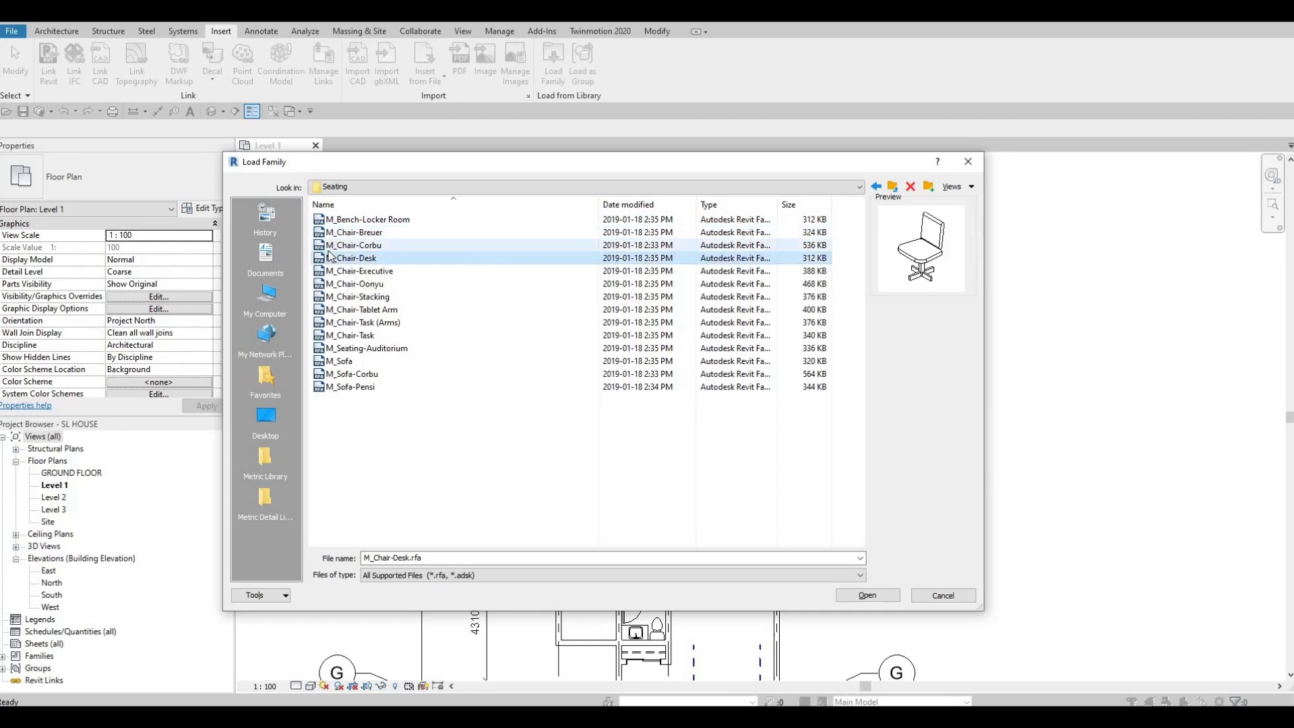
pyautogui.click(329, 250)
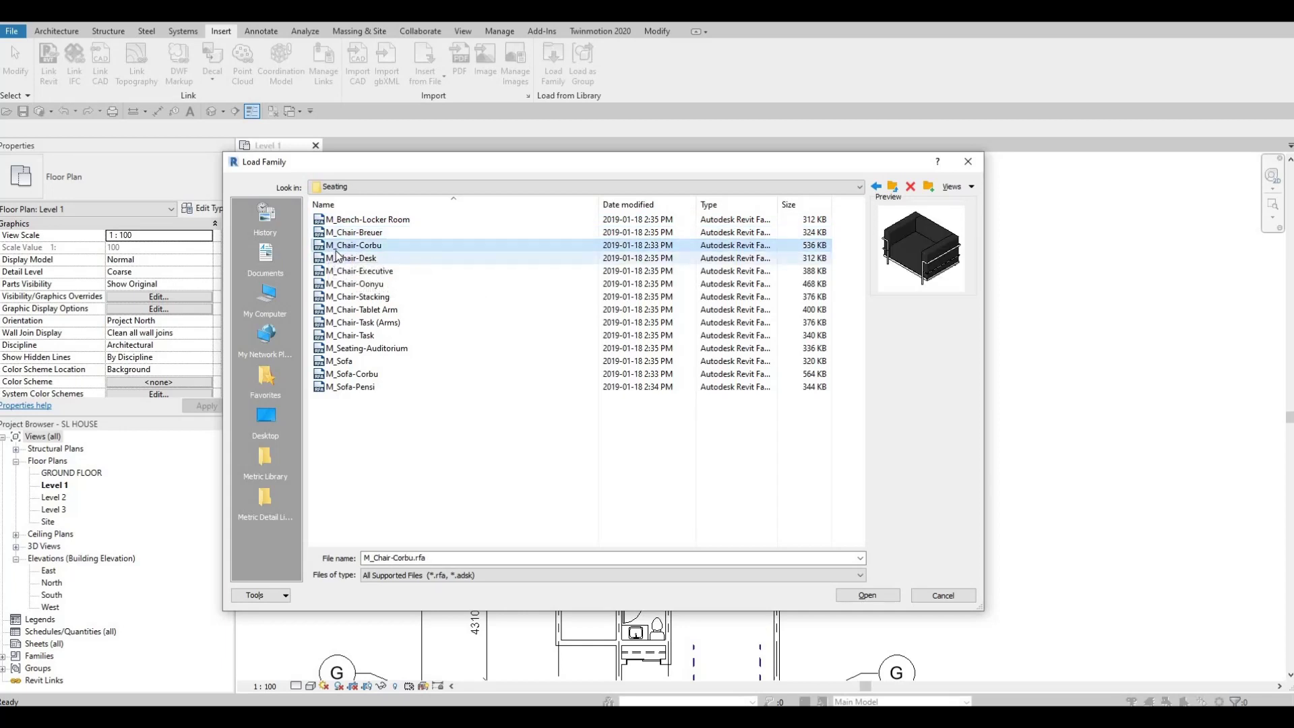
pyautogui.click(867, 595)
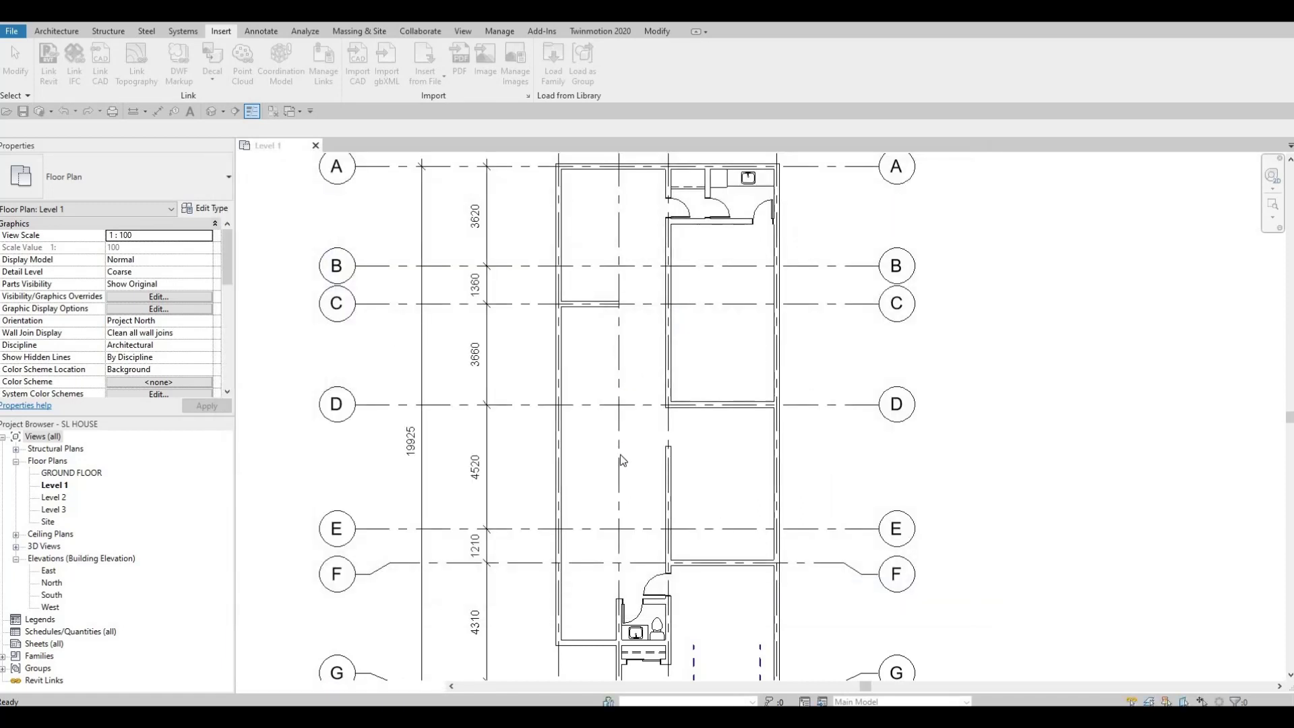
# Place one M_Chair-Corbu on Level 1, rotated 180 degrees, with its back edge on grid E beside the left exterior wall.
pyautogui.press('m')
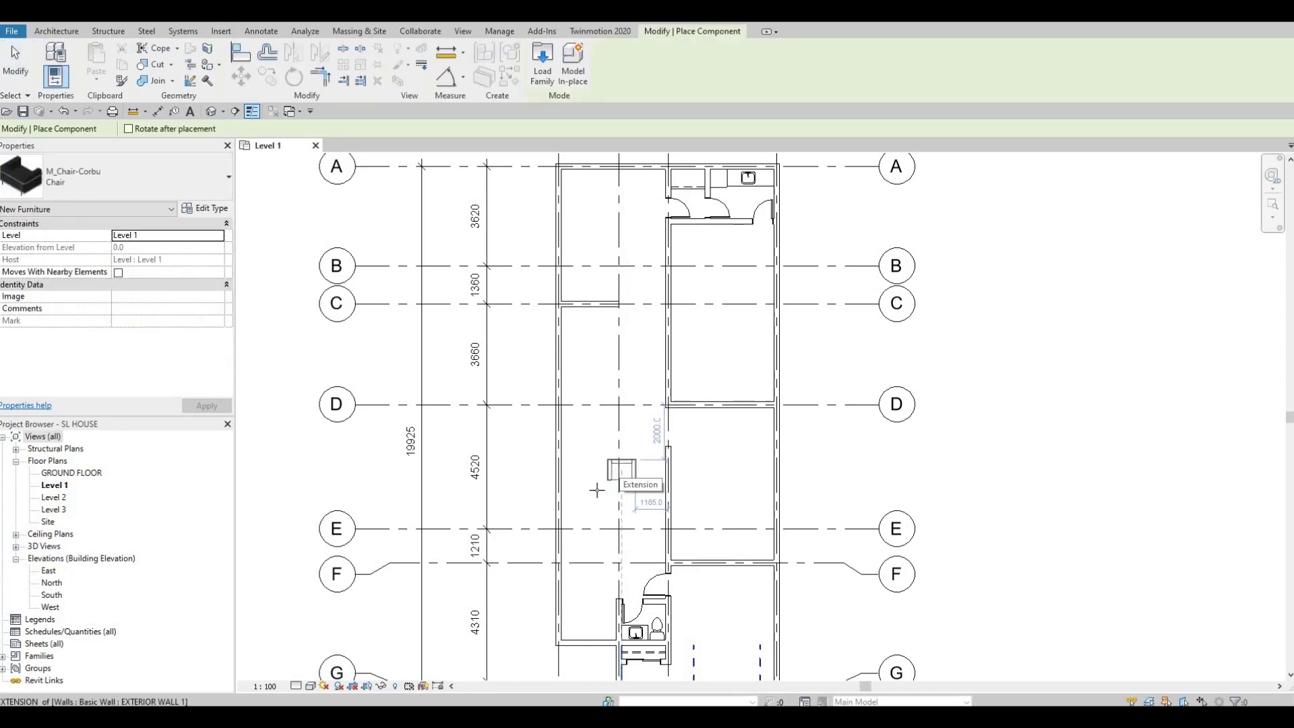
pyautogui.scroll(2, 592, 490)
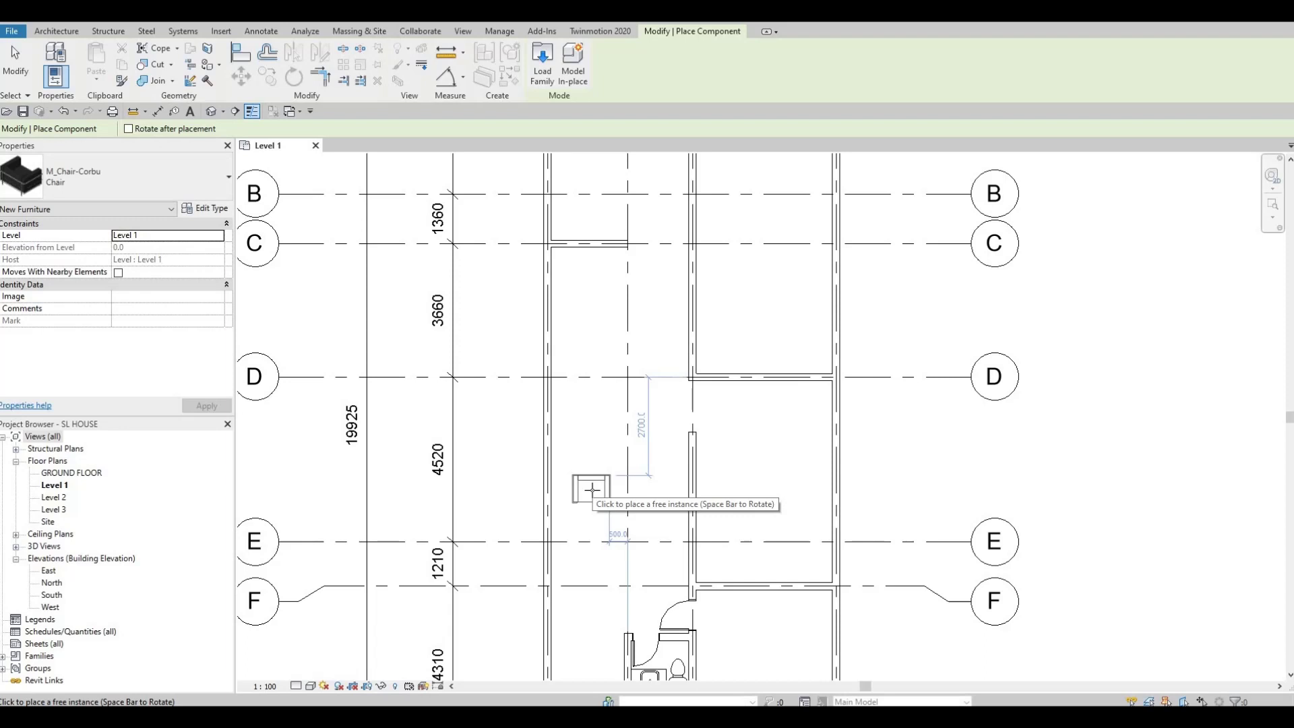
pyautogui.scroll(2, 593, 490)
pyautogui.moveTo(580, 537); pyautogui.dragTo(577, 431, button='middle')
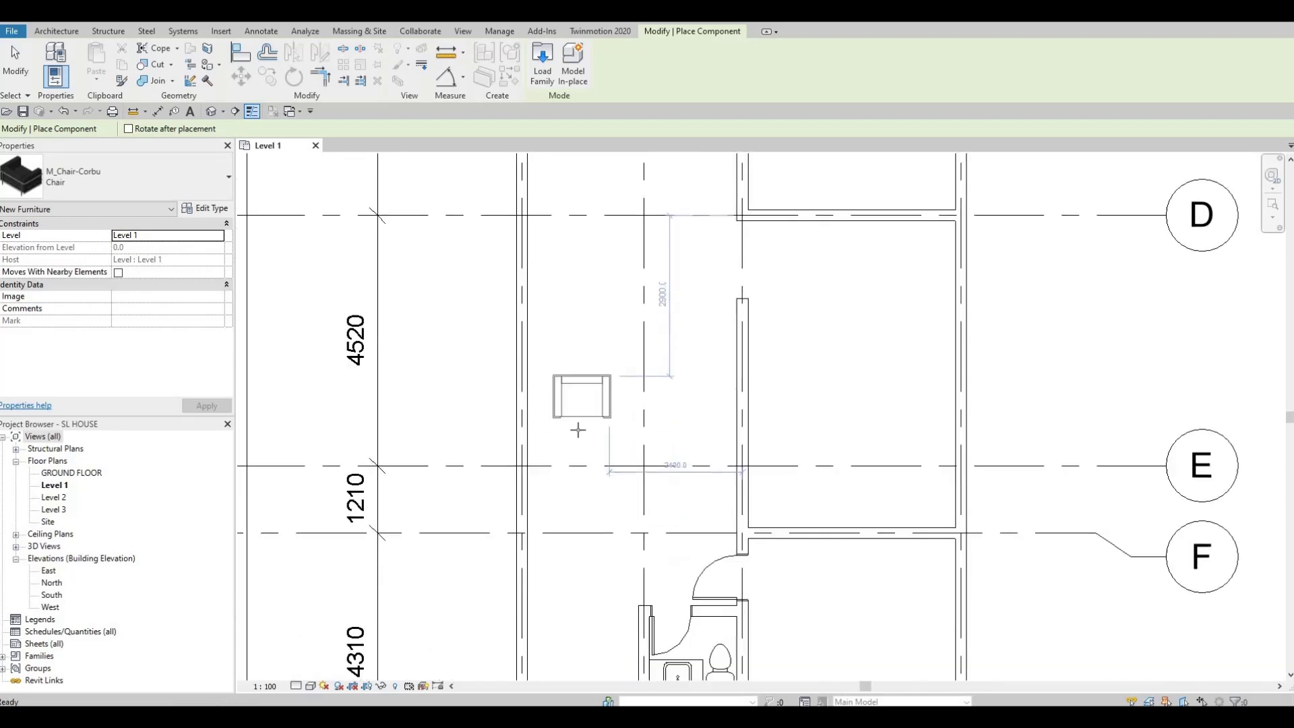
pyautogui.press('space')
pyautogui.press('space')
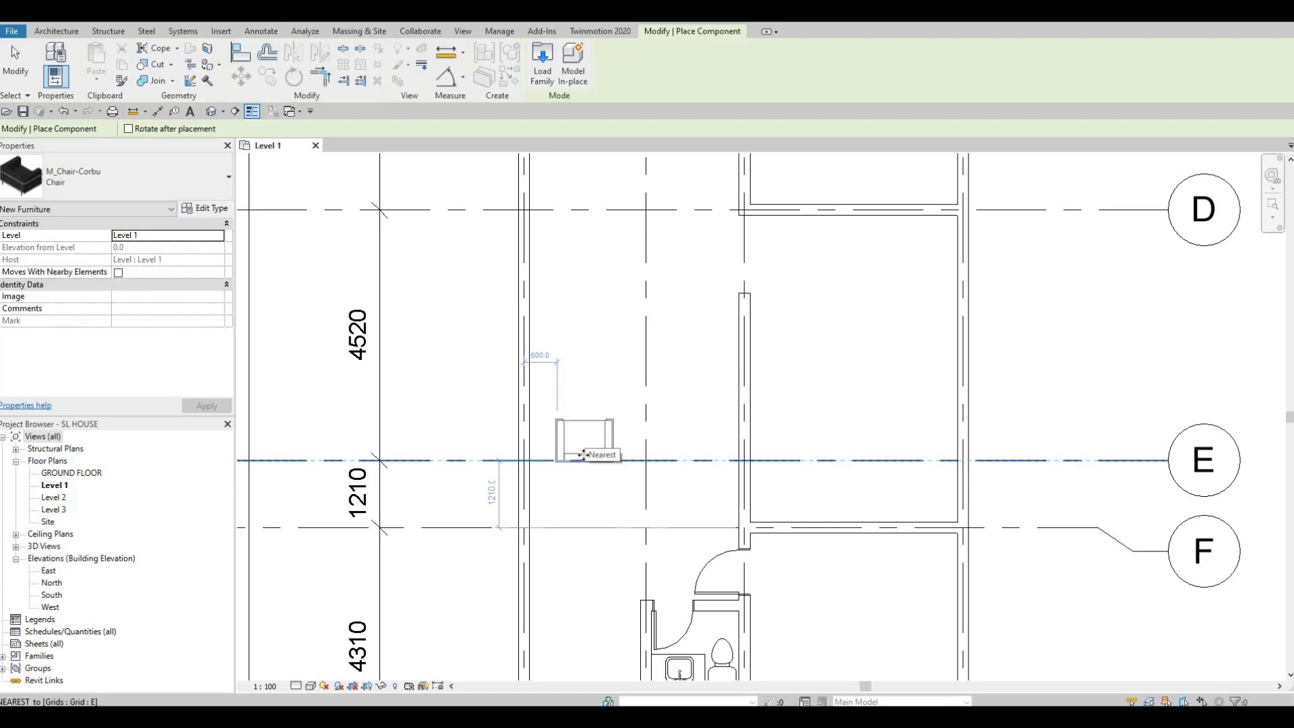
pyautogui.click(583, 455)
pyautogui.press('Escape')
pyautogui.press('Escape')
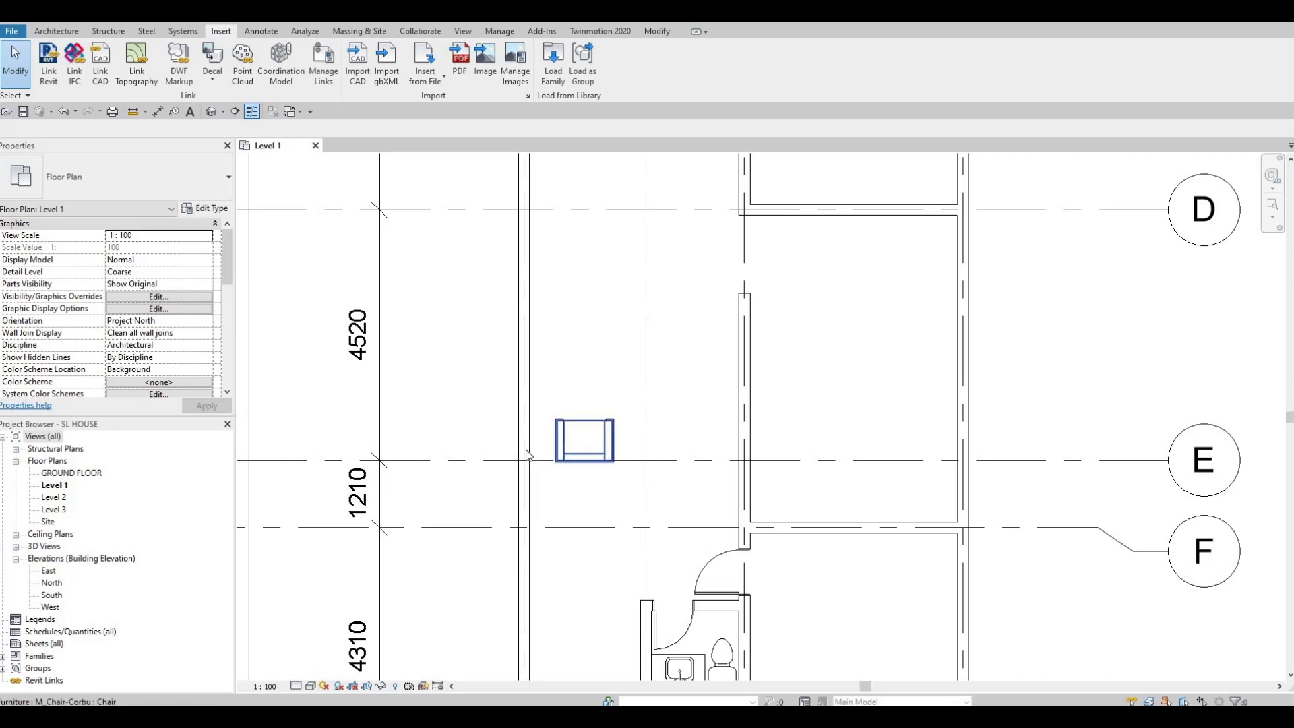
# Duplicate the placed chair's type as Chair 2.
pyautogui.scroll(-1, 544, 400)
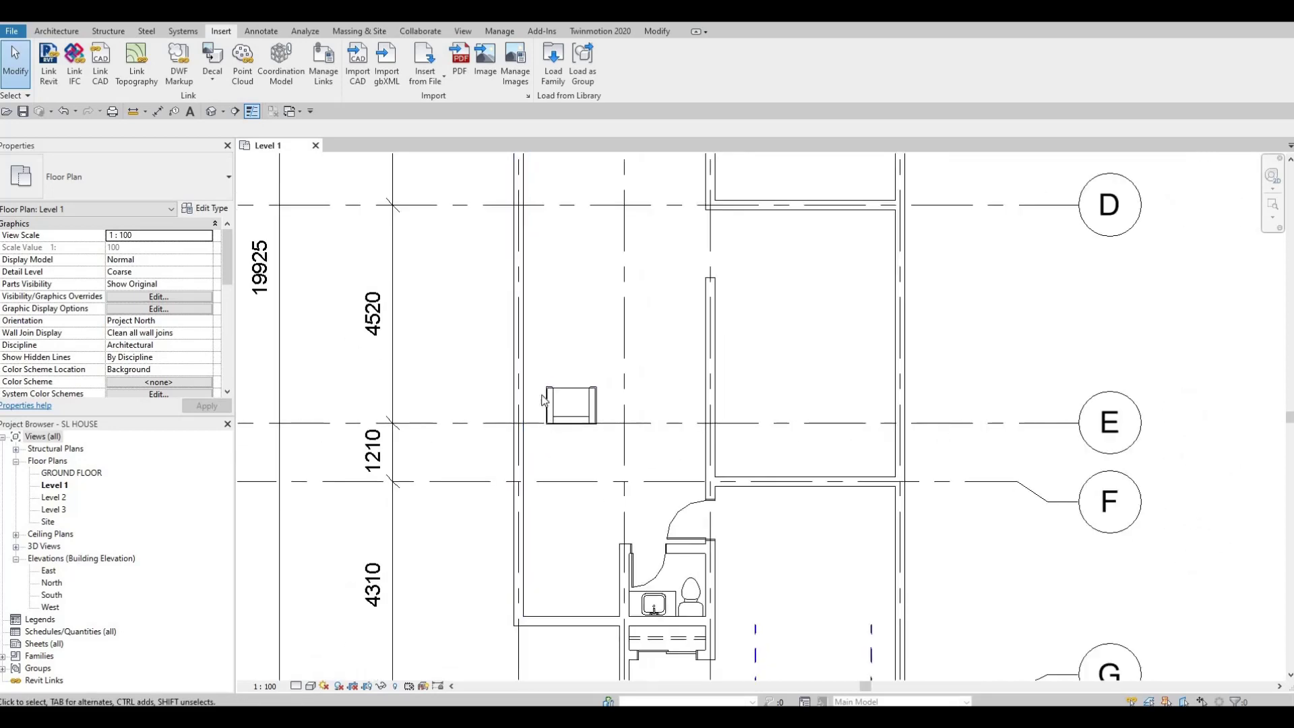
pyautogui.scroll(2, 543, 399)
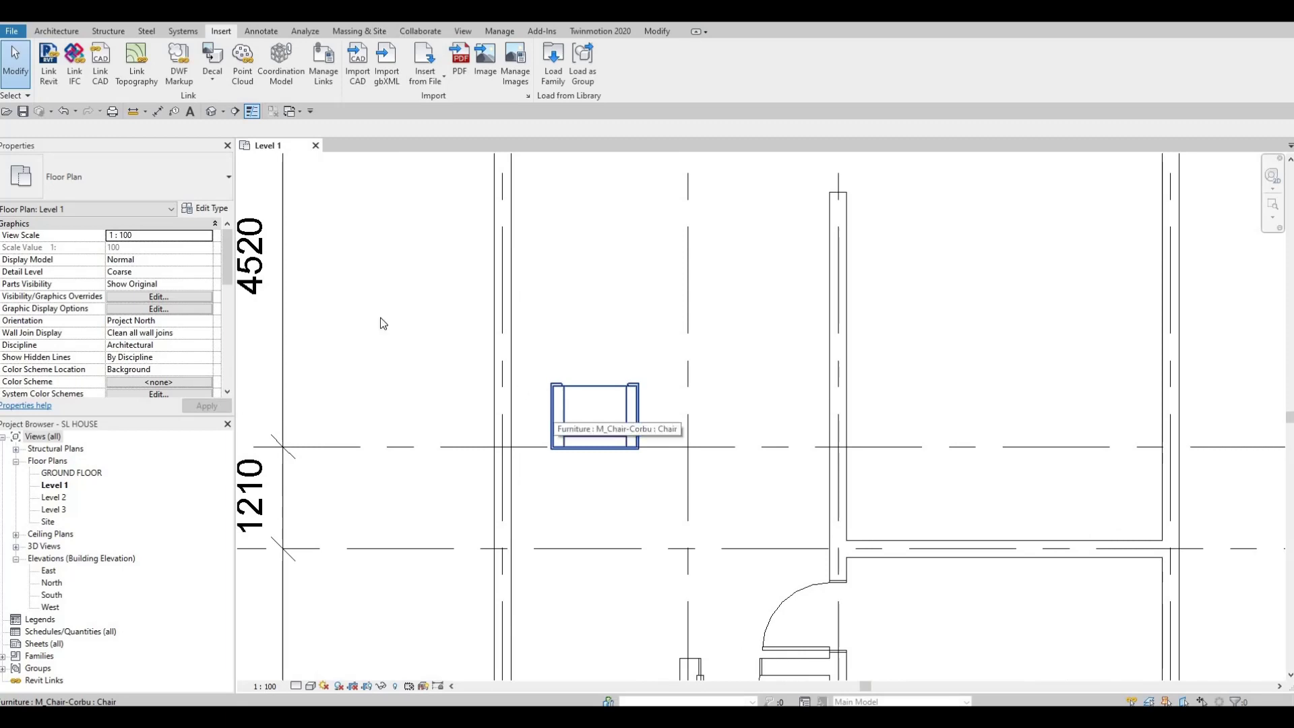
pyautogui.click(593, 411)
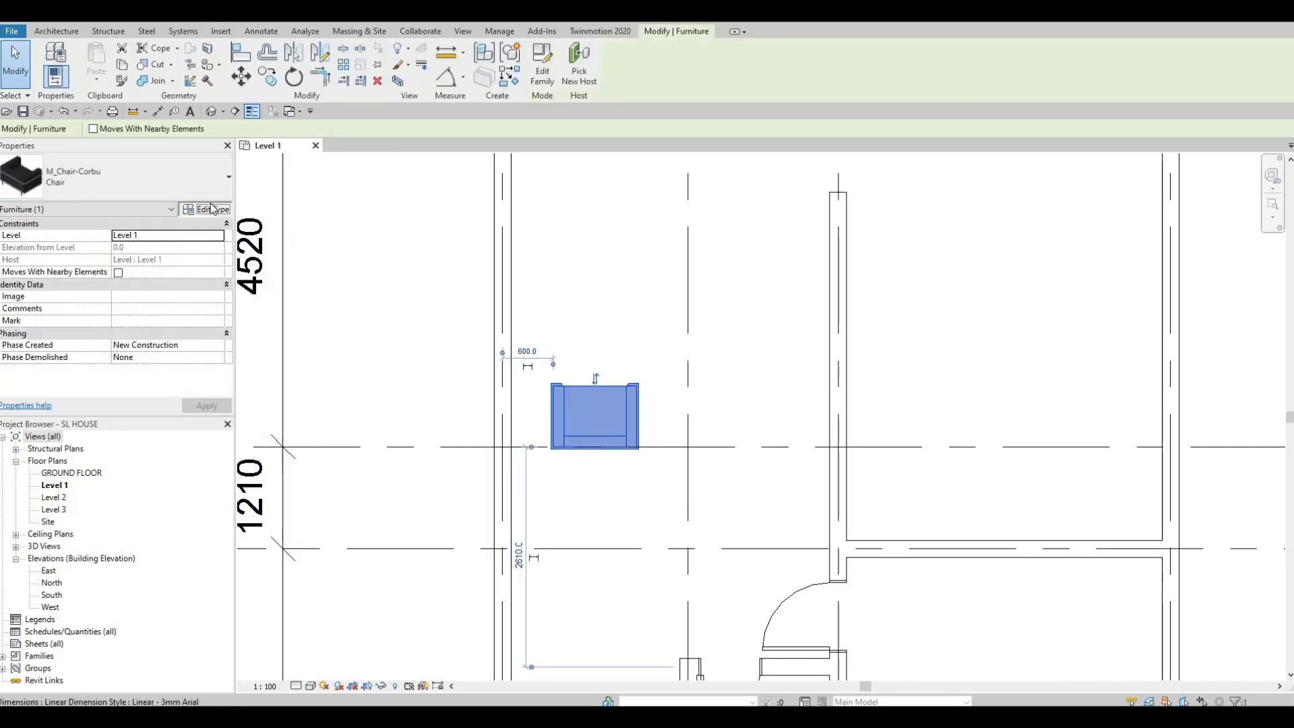
pyautogui.click(212, 208)
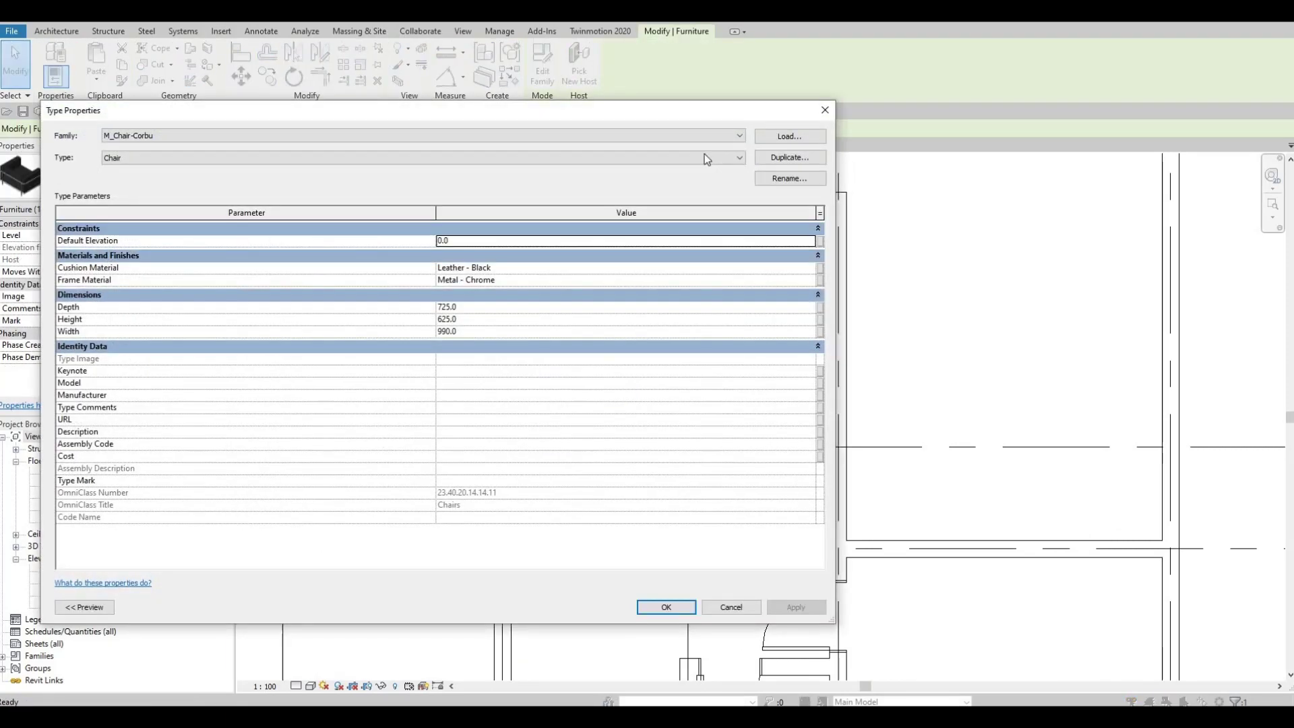
pyautogui.click(790, 162)
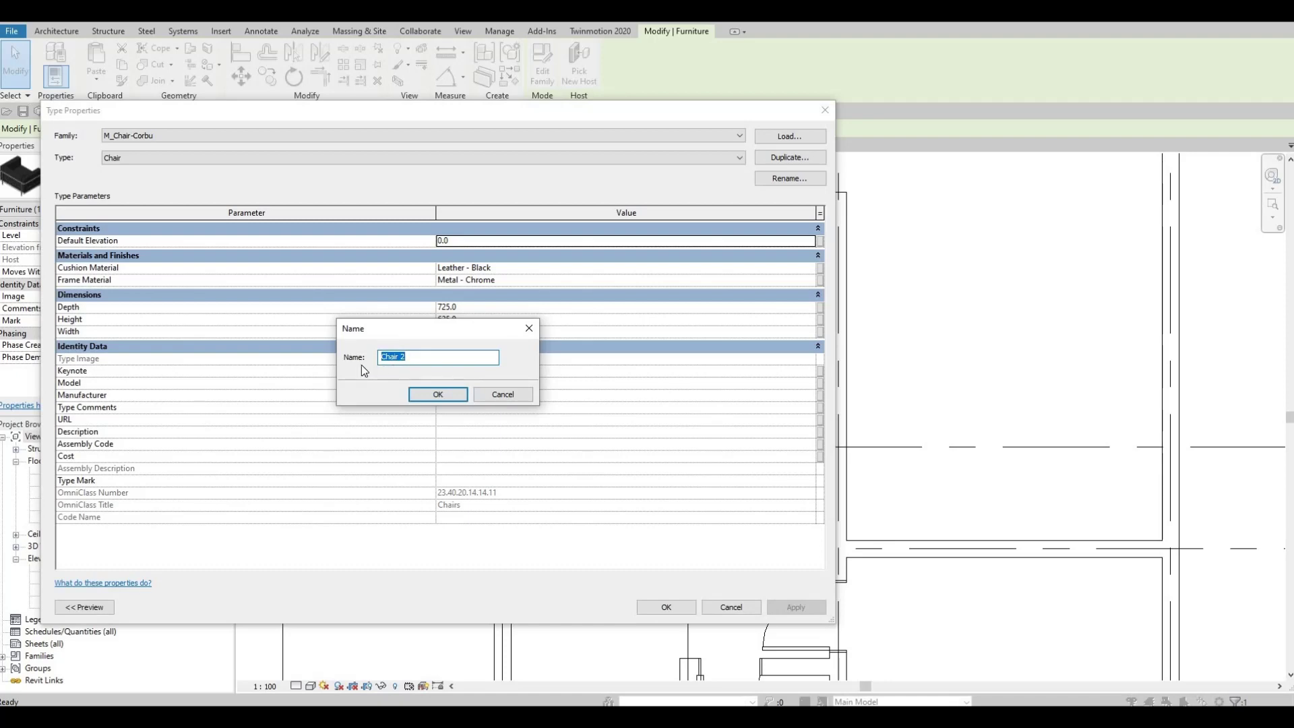
pyautogui.click(430, 395)
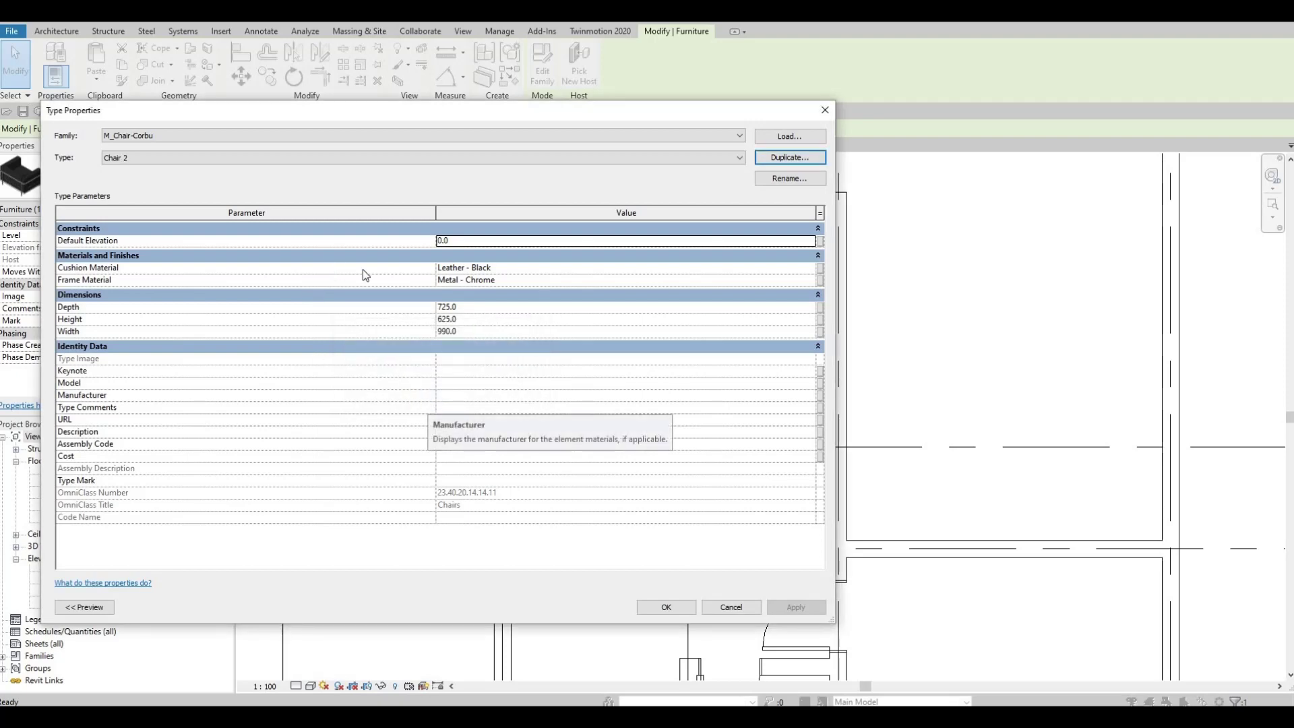
# Set the Chair 2 type's width to 1500 and apply it to the placed chair.
pyautogui.click(467, 333)
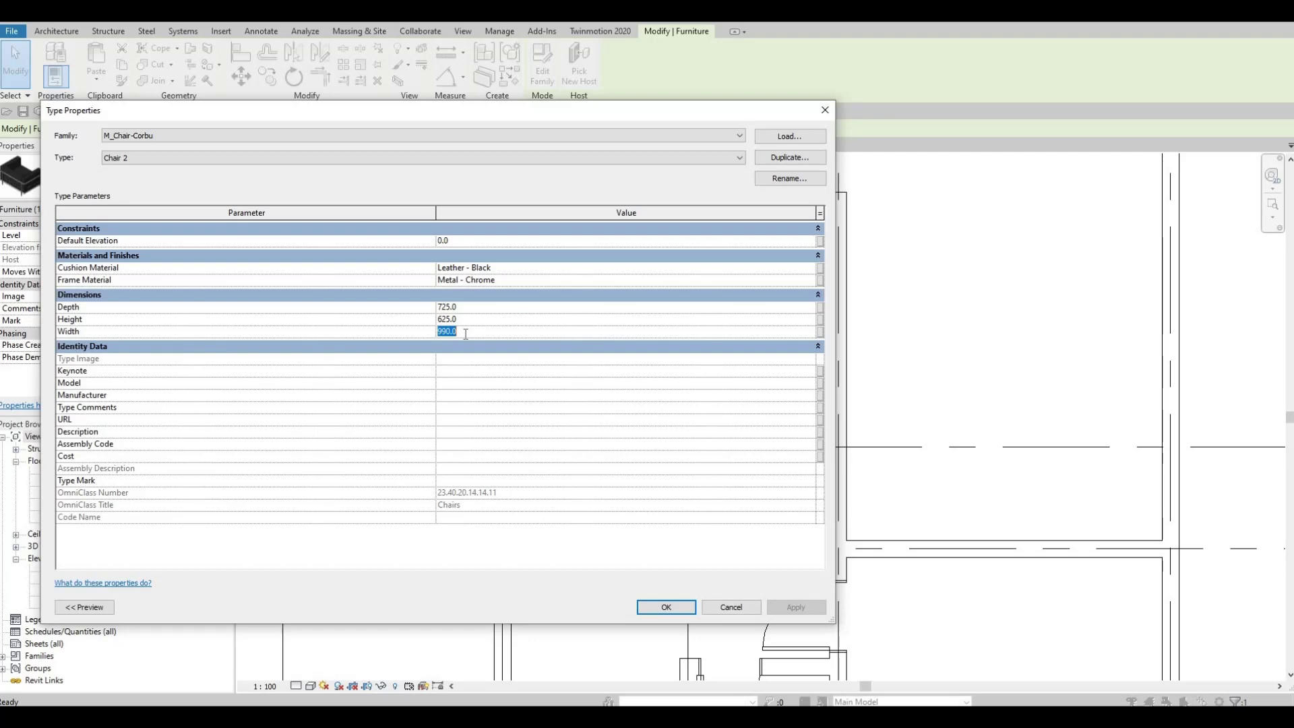
pyautogui.write('1500')
pyautogui.click(668, 608)
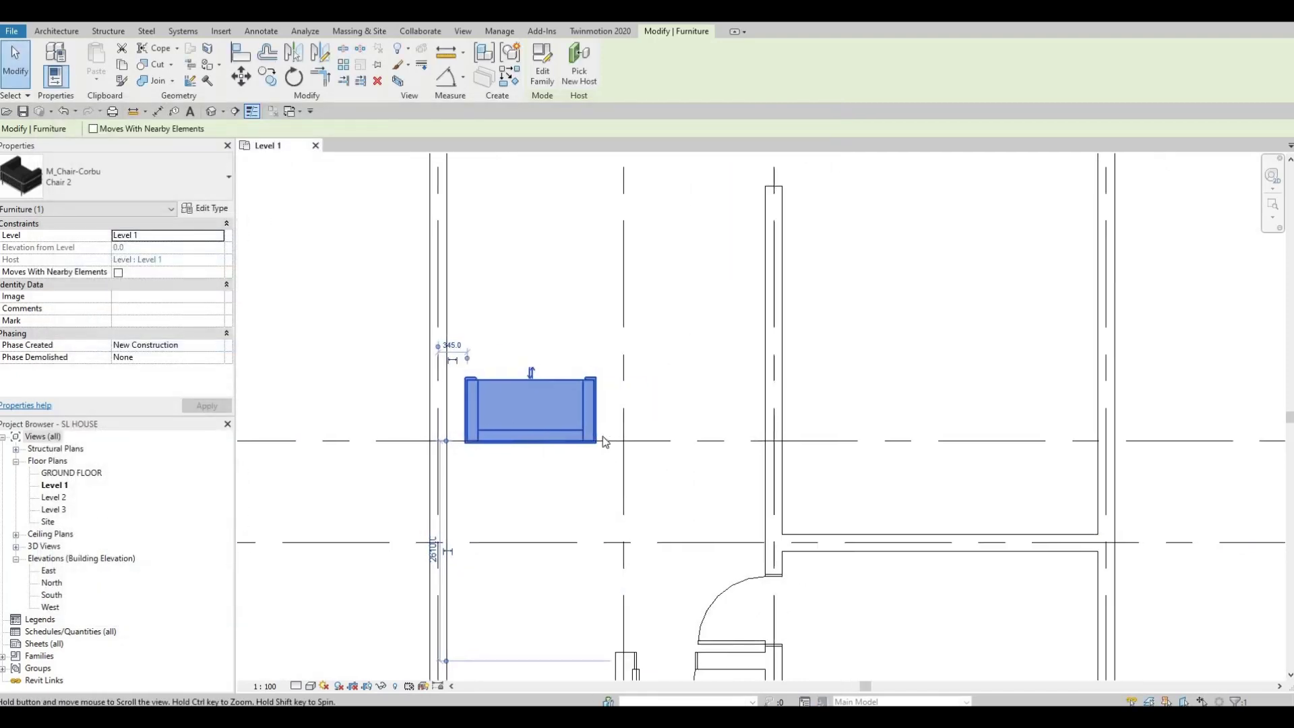
pyautogui.scroll(-2, 603, 435)
pyautogui.press('Escape')
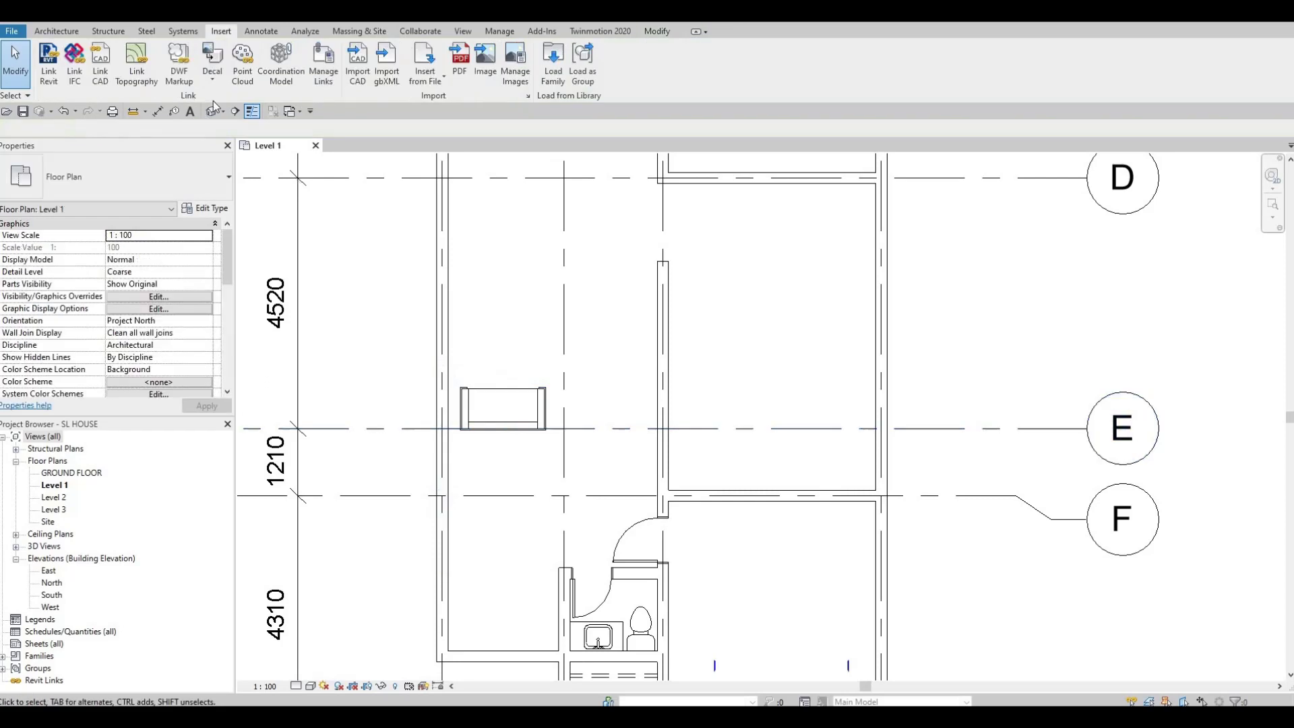
# Measure the distance from the left exterior wall's inner face to the nearest interior vertical gridline with an aligned dimension, without placing it.
pyautogui.click(157, 111)
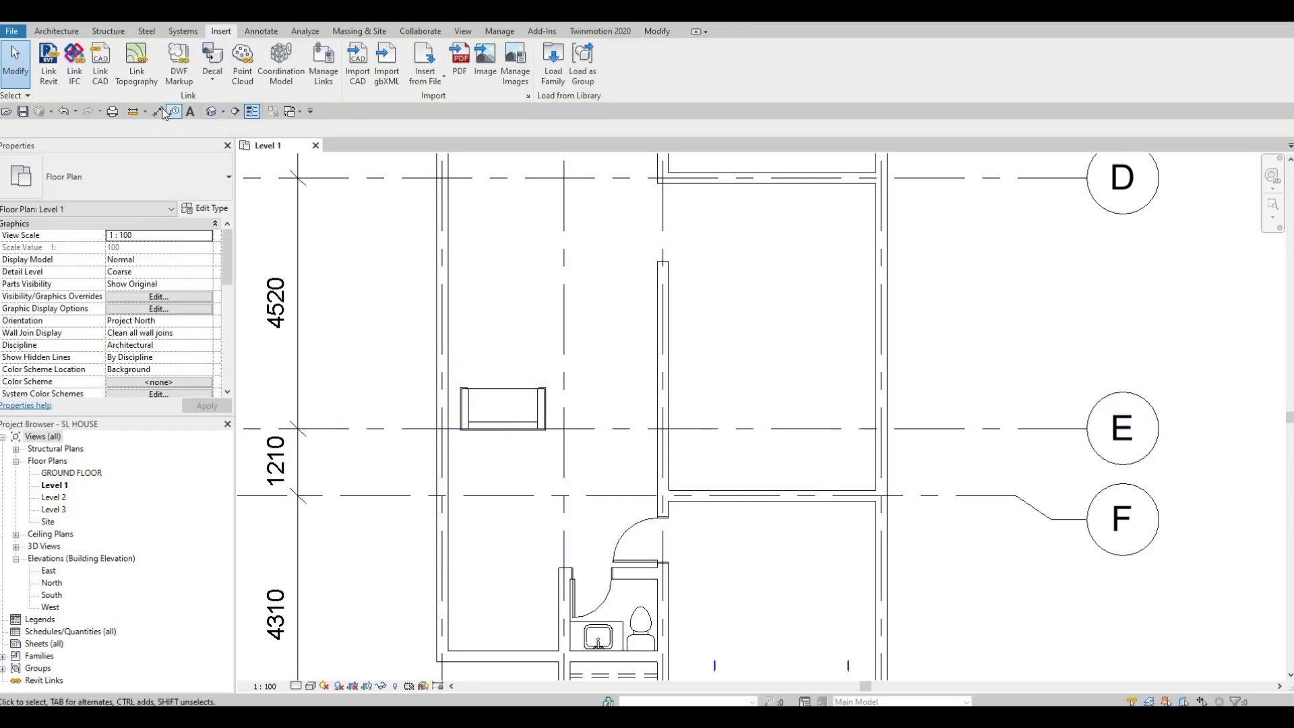
pyautogui.click(453, 415)
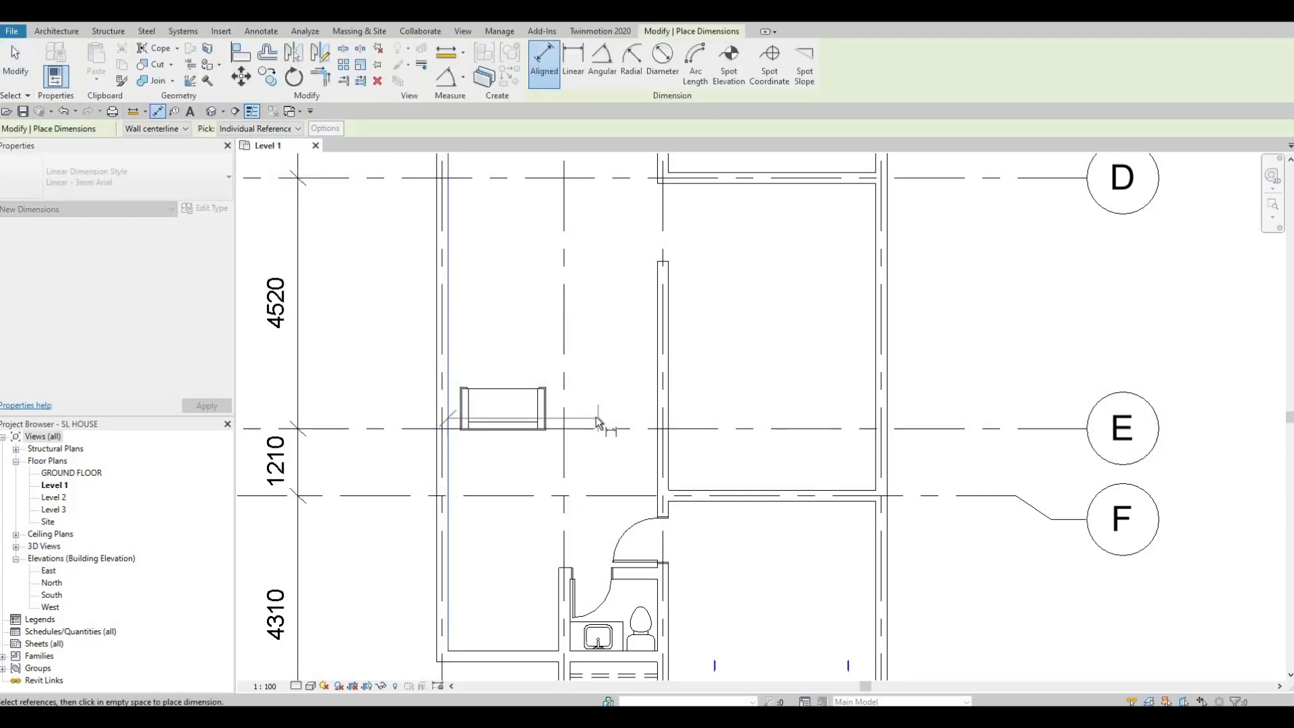
pyautogui.press('Escape')
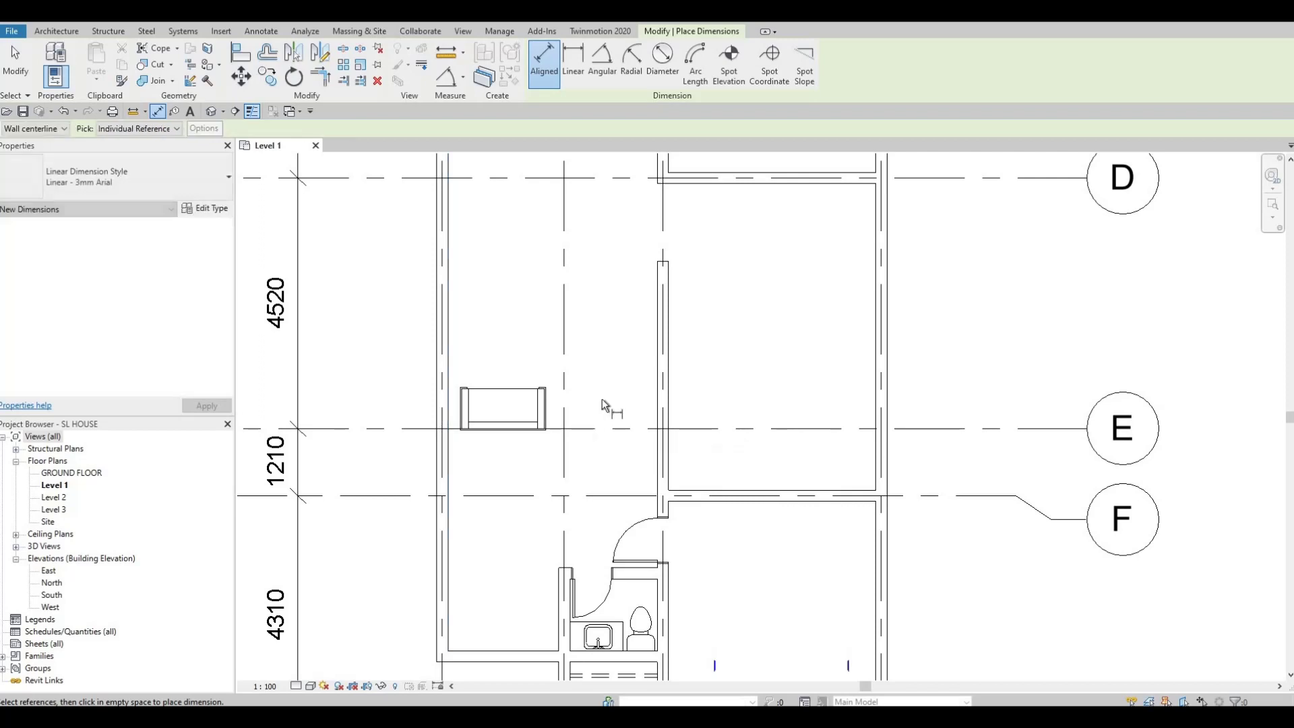
pyautogui.click(451, 374)
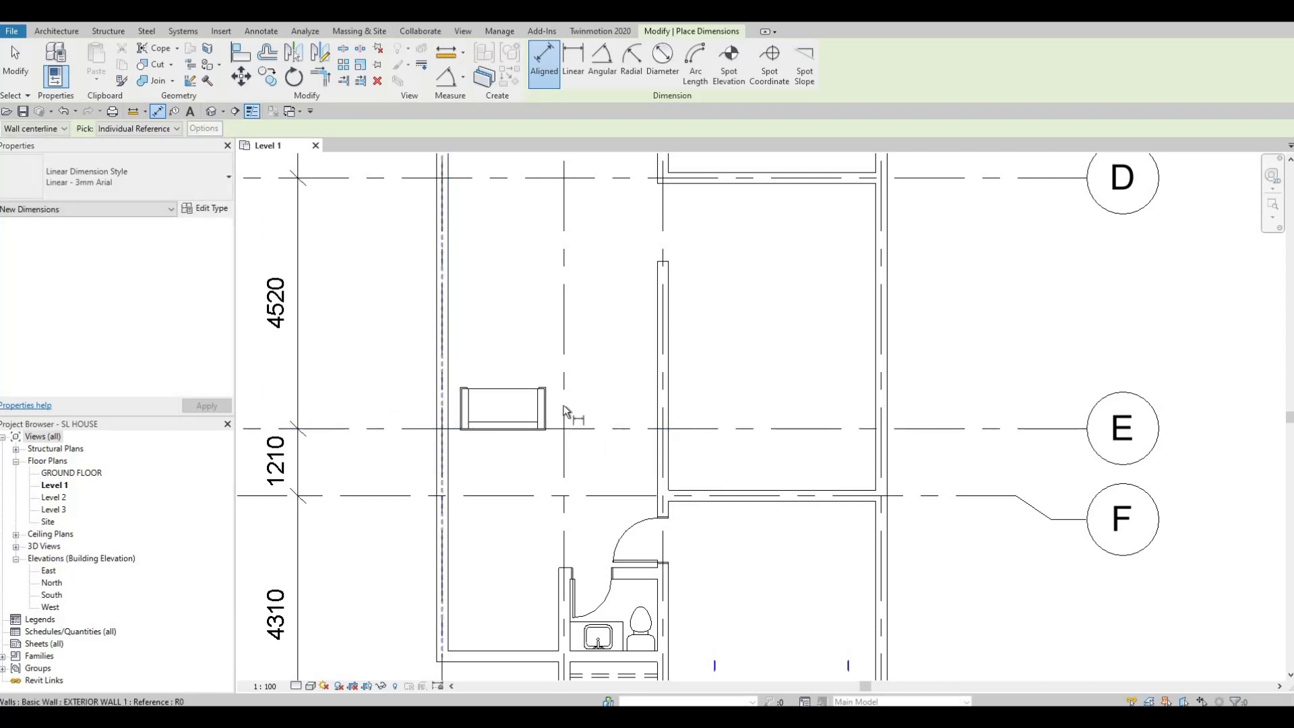
pyautogui.click(565, 443)
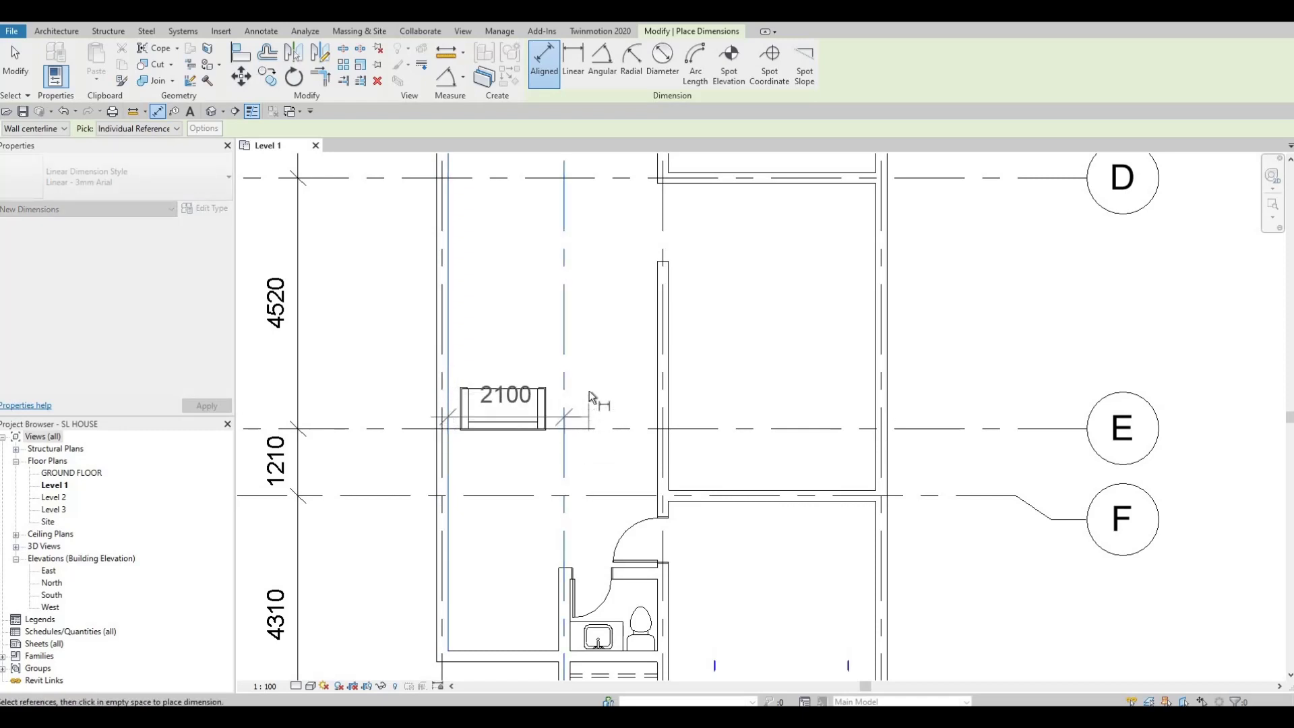
pyautogui.click(581, 393)
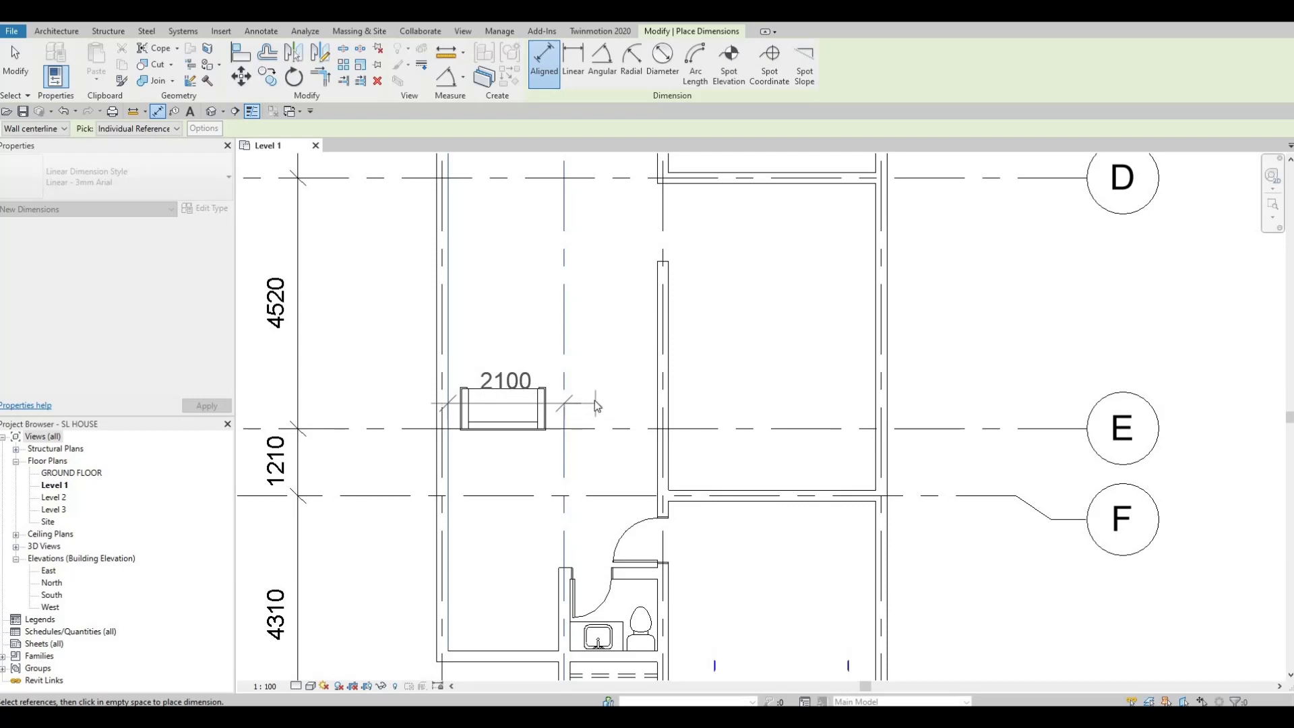
pyautogui.press('Escape')
pyautogui.press('Escape')
# Set the Chair 2 type's width to 2500.
pyautogui.click(519, 408)
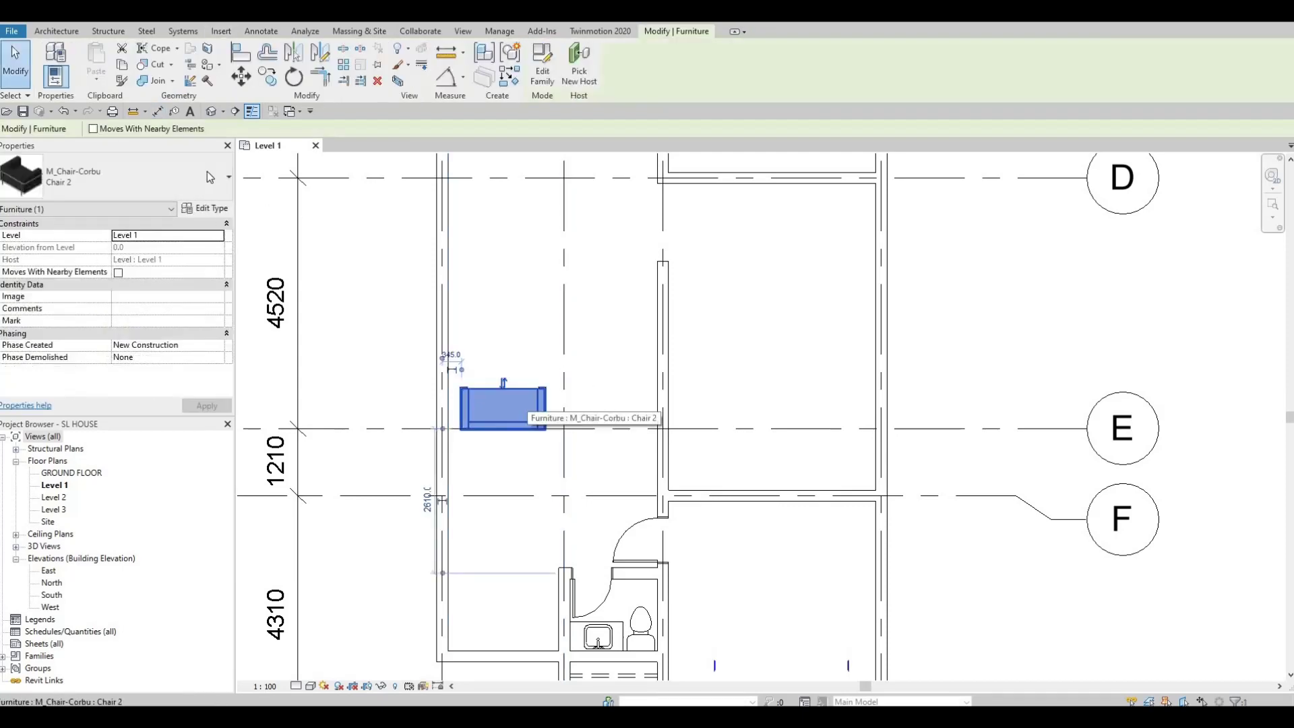
pyautogui.click(206, 209)
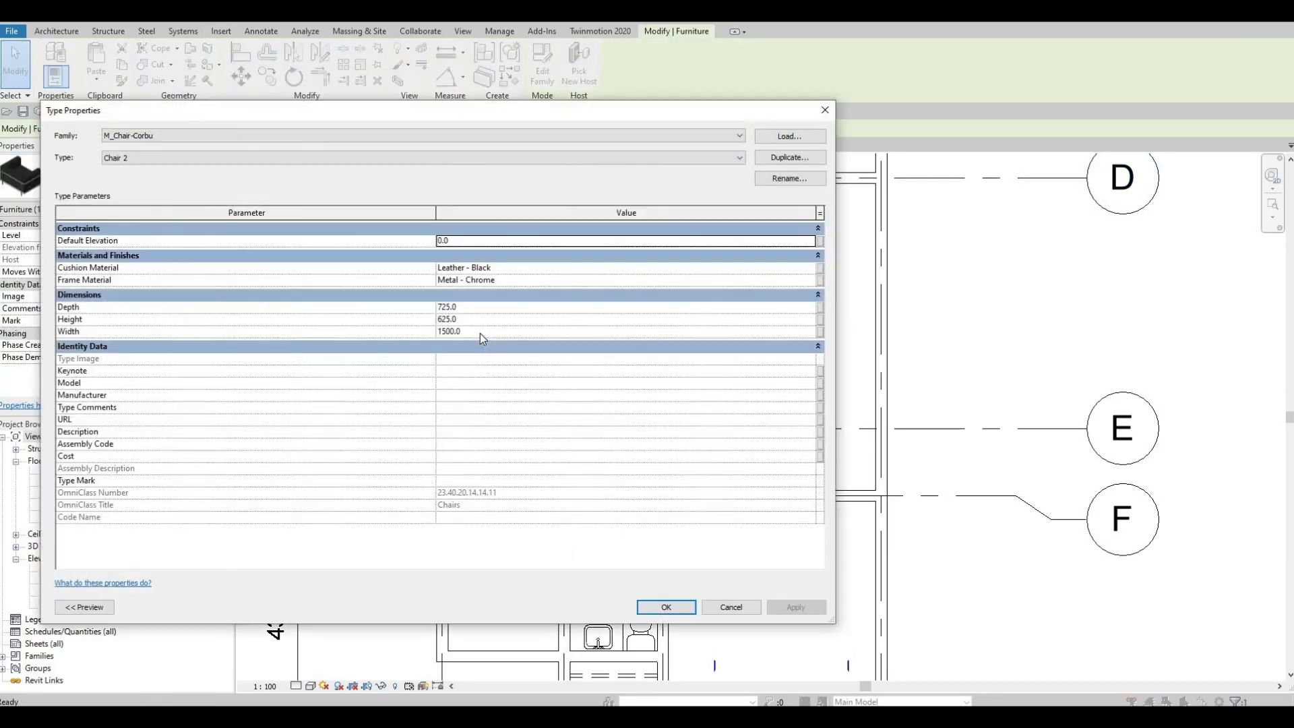
pyautogui.click(481, 333)
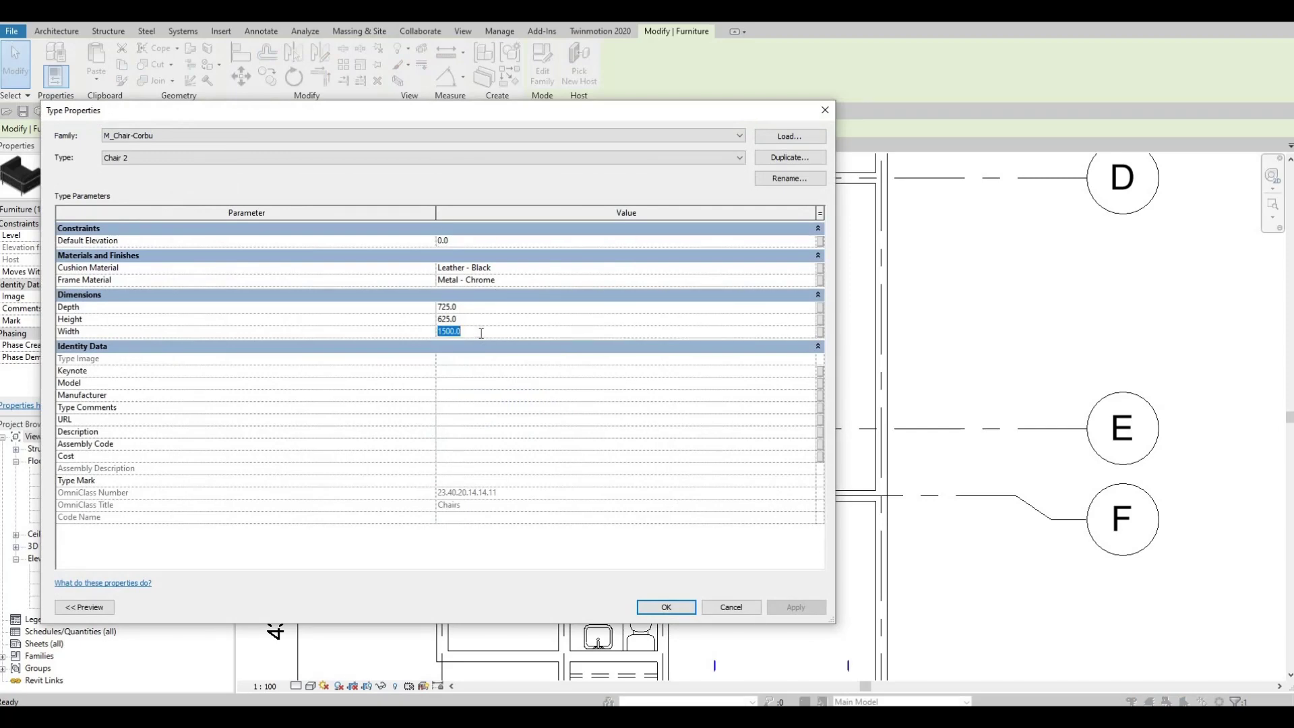
pyautogui.write('250')
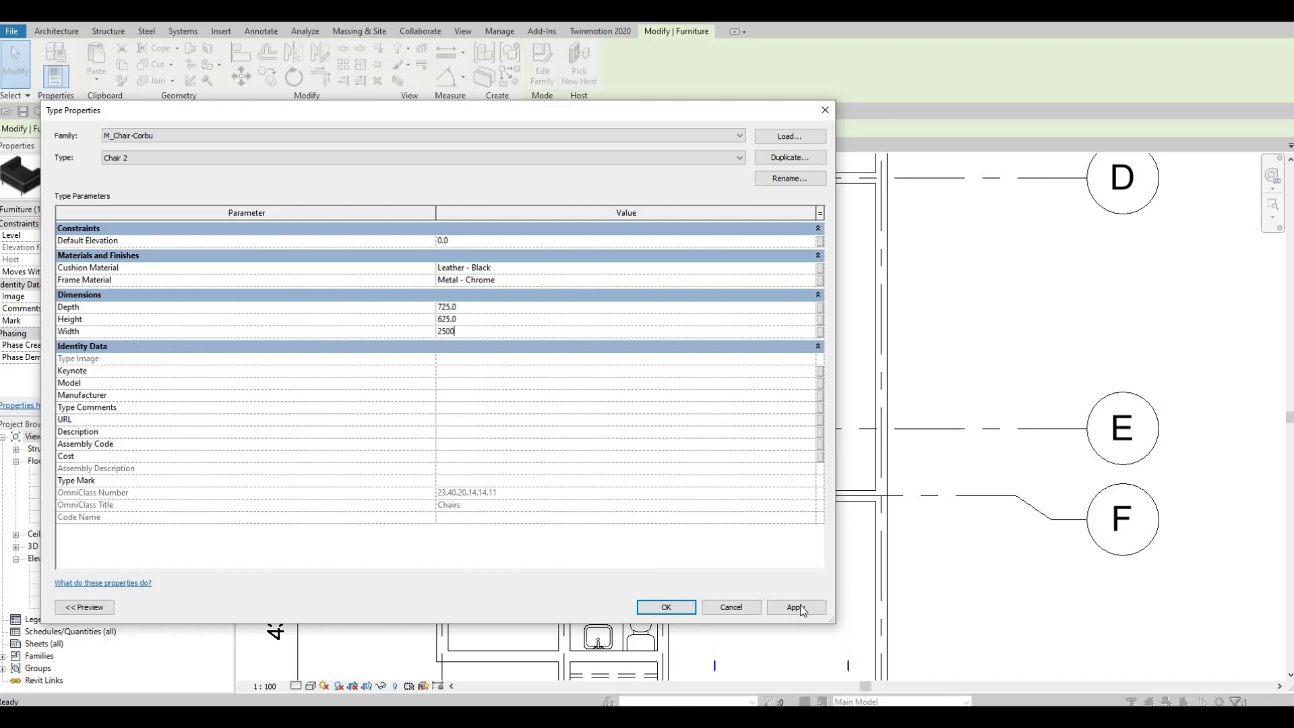
pyautogui.click(666, 606)
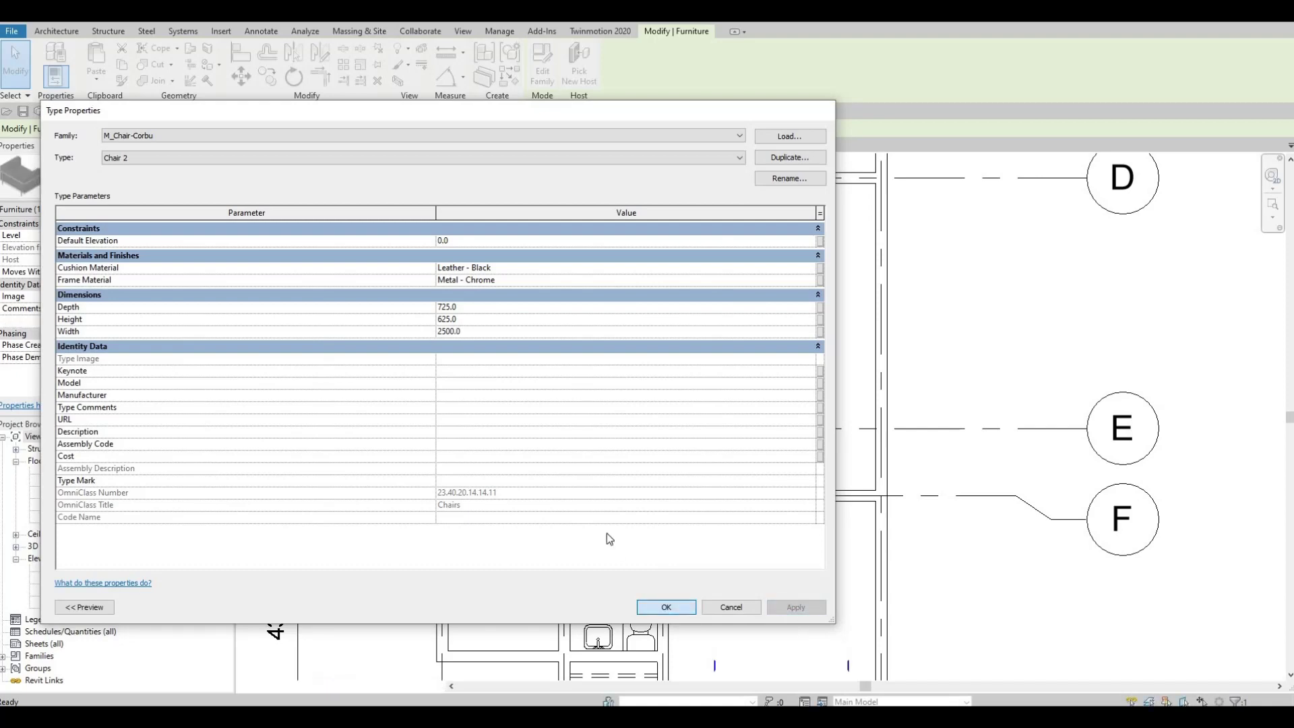
# Nudge the widened chair right until it clears the exterior wall, and slightly down across grid E.
pyautogui.moveTo(580, 476); pyautogui.dragTo(575, 485, button='middle')
pyautogui.click(575, 485)
pyautogui.click(563, 415)
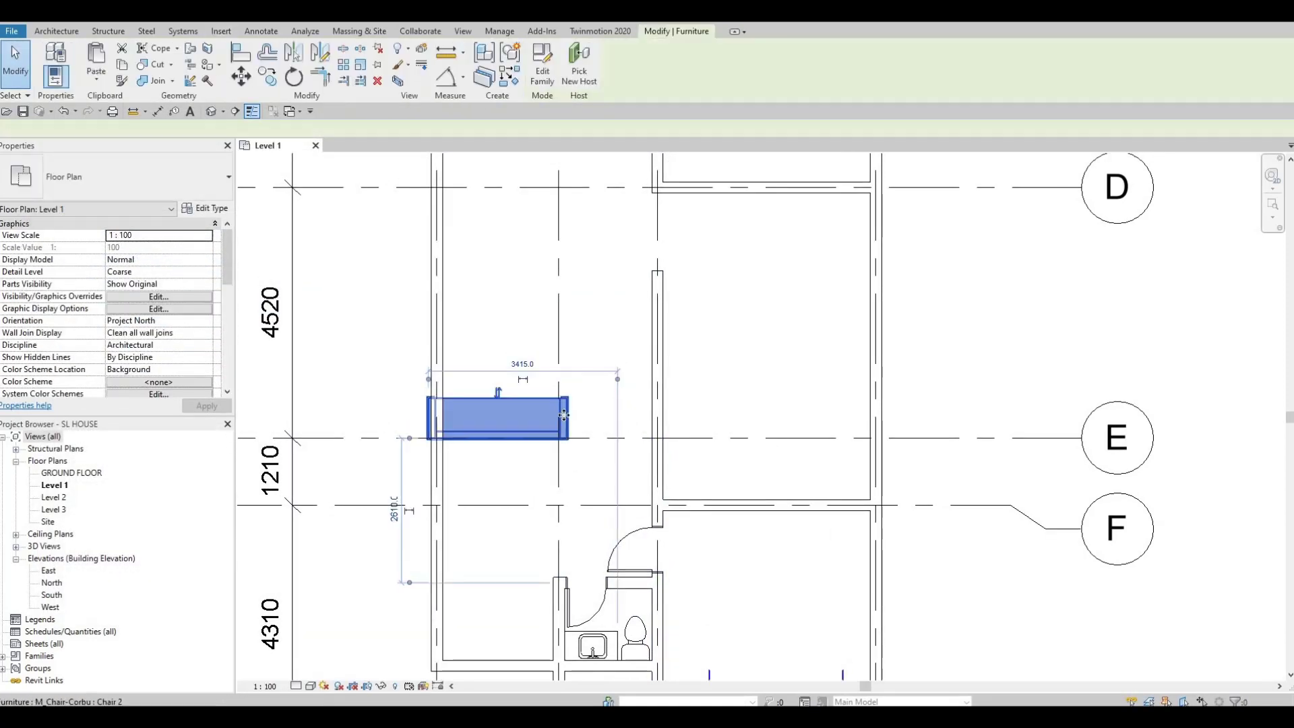
pyautogui.press('Right')
pyautogui.press('Right')
pyautogui.press('Right')
pyautogui.press('Right')
pyautogui.press('Right')
pyautogui.press('Right')
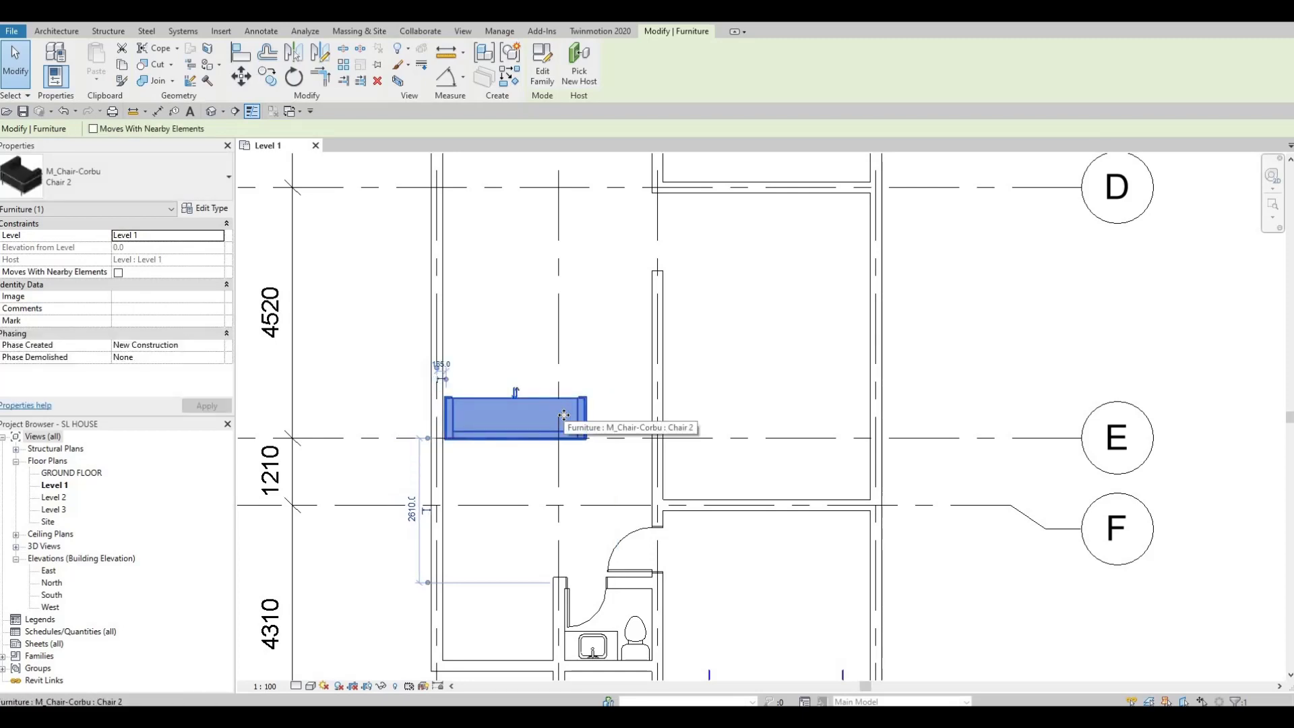
pyautogui.press('Down')
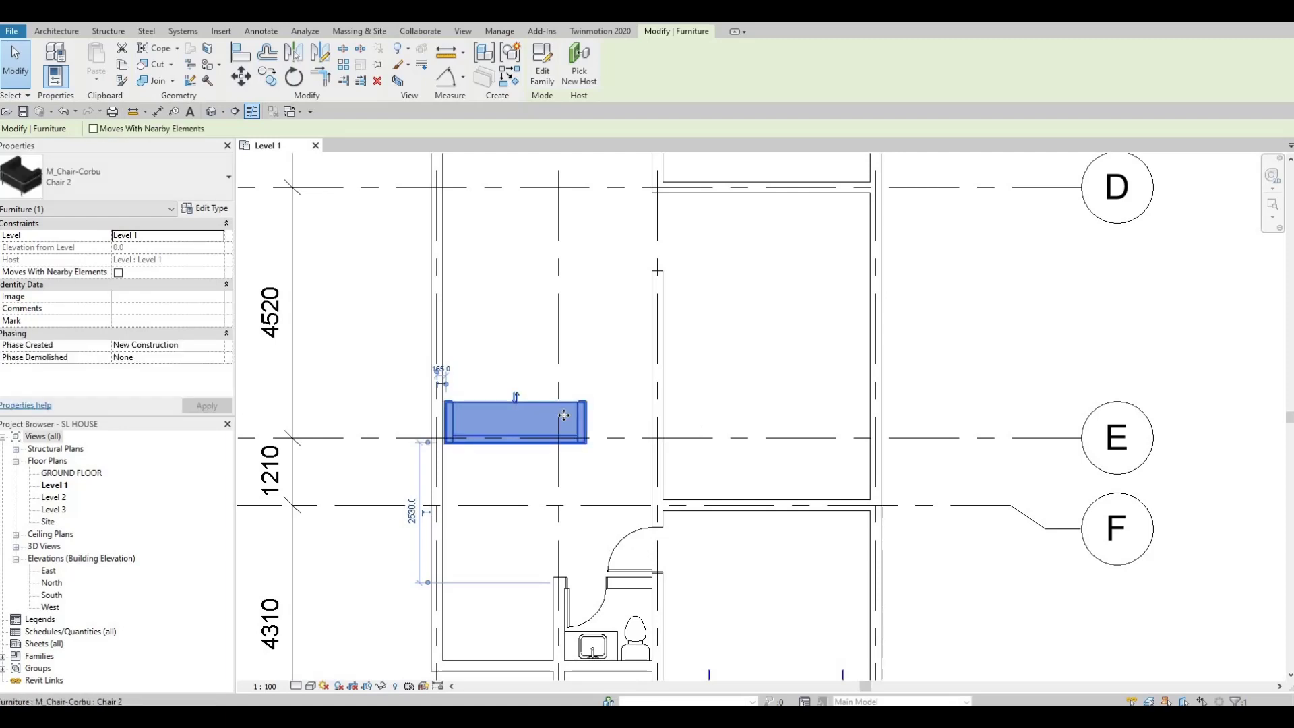
pyautogui.press('Down')
pyautogui.press('Left')
pyautogui.press('Right')
pyautogui.click(543, 514)
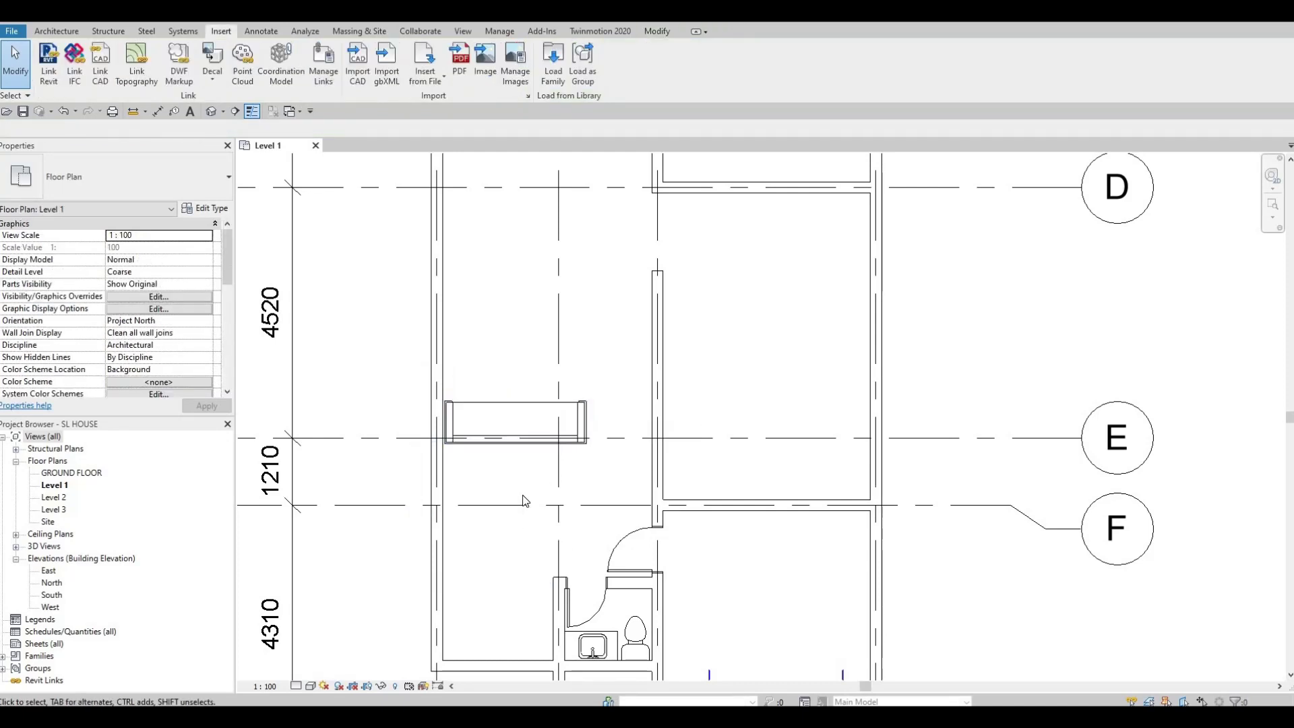
# Load the M_Sofa-Corbu family from the Seating library folder.
pyautogui.scroll(-1, 524, 501)
pyautogui.scroll(-2, 512, 445)
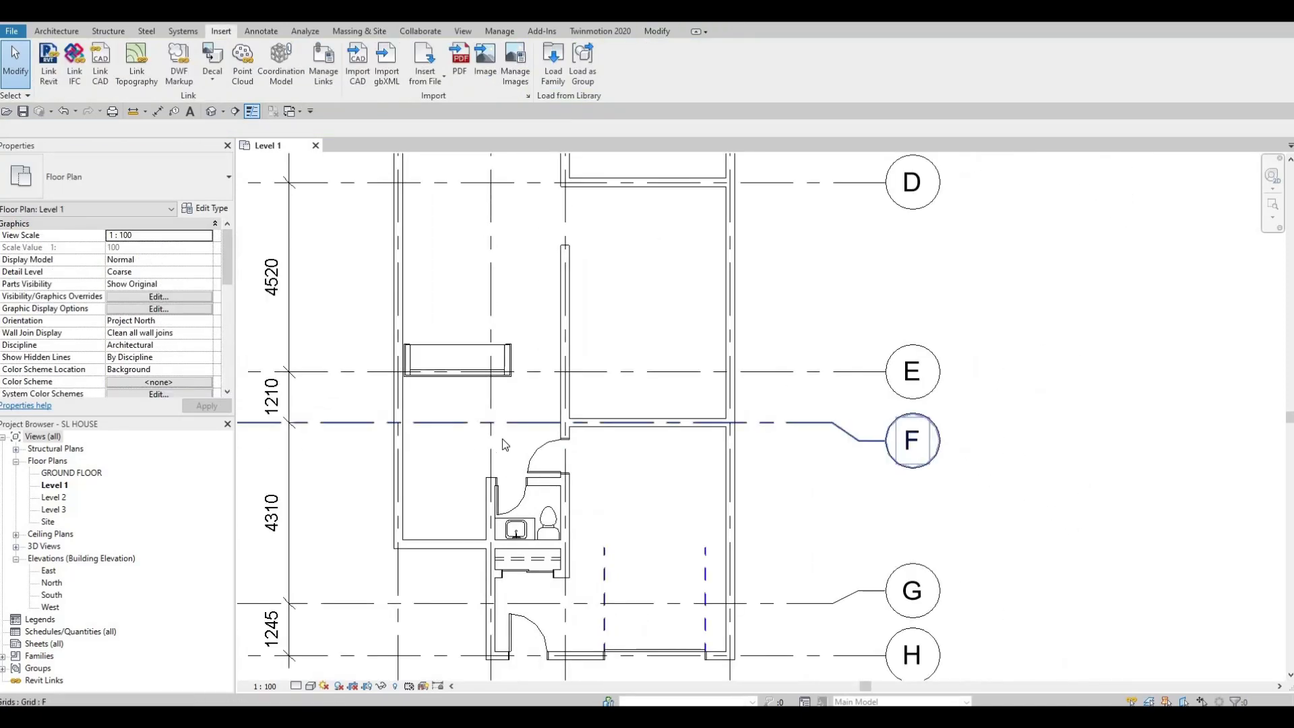
pyautogui.scroll(-1, 502, 439)
pyautogui.moveTo(517, 429); pyautogui.dragTo(496, 455, button='middle')
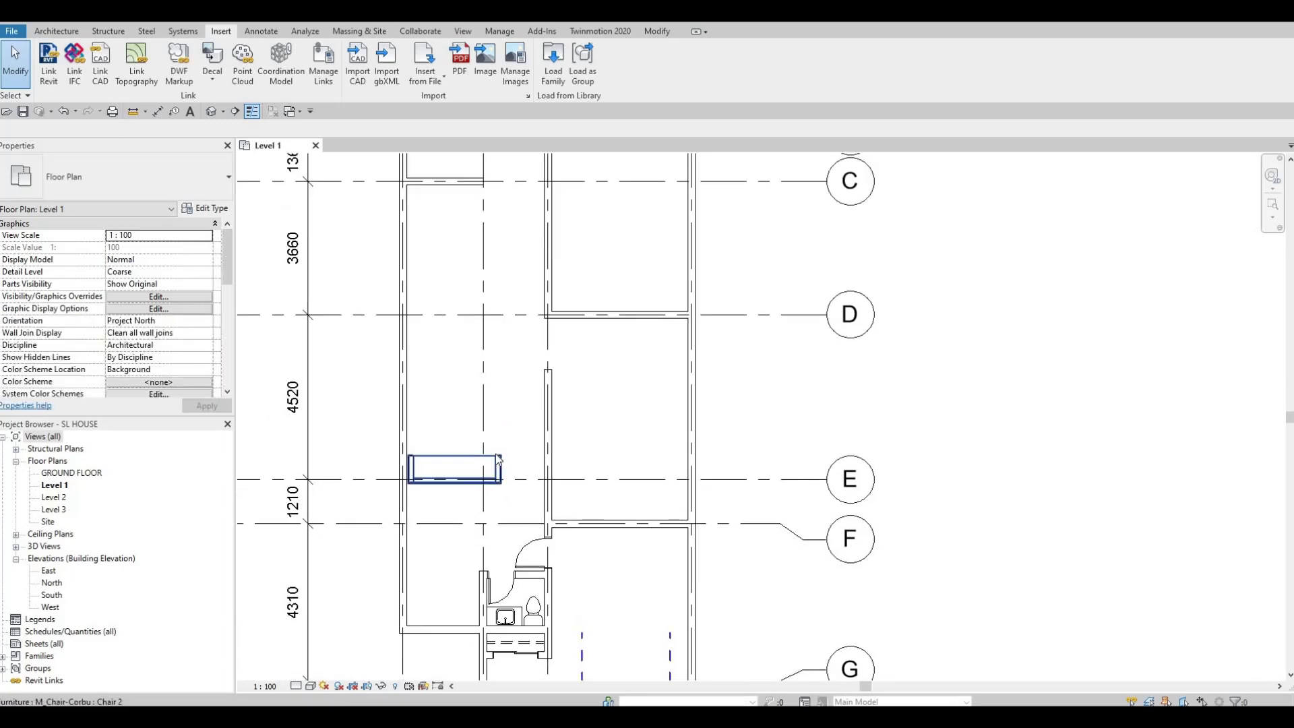
pyautogui.click(553, 74)
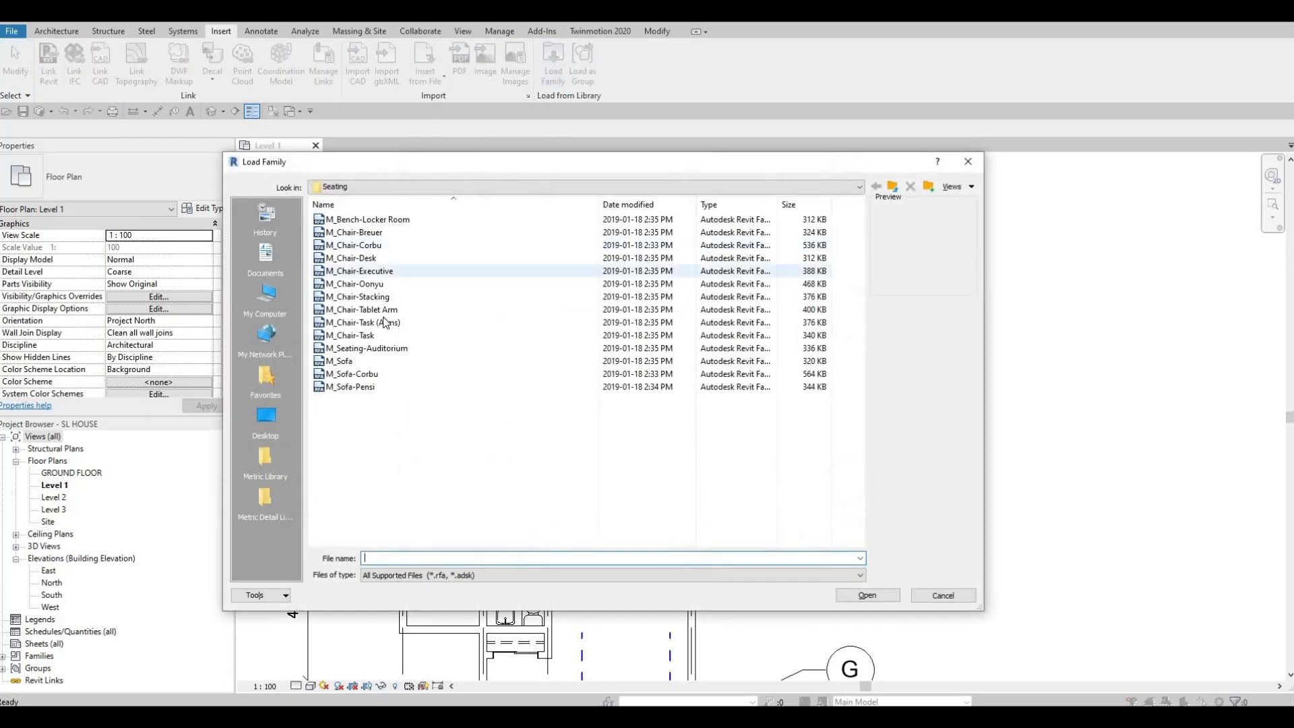
pyautogui.click(356, 374)
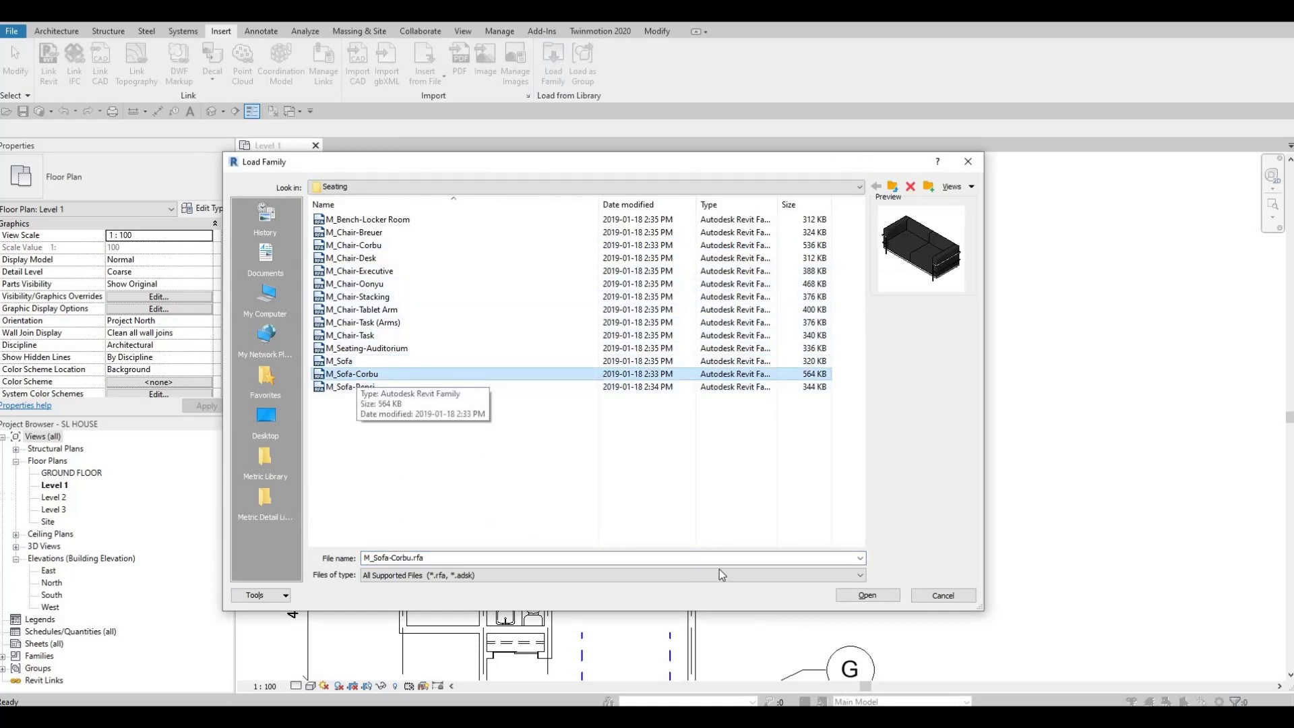
pyautogui.click(871, 599)
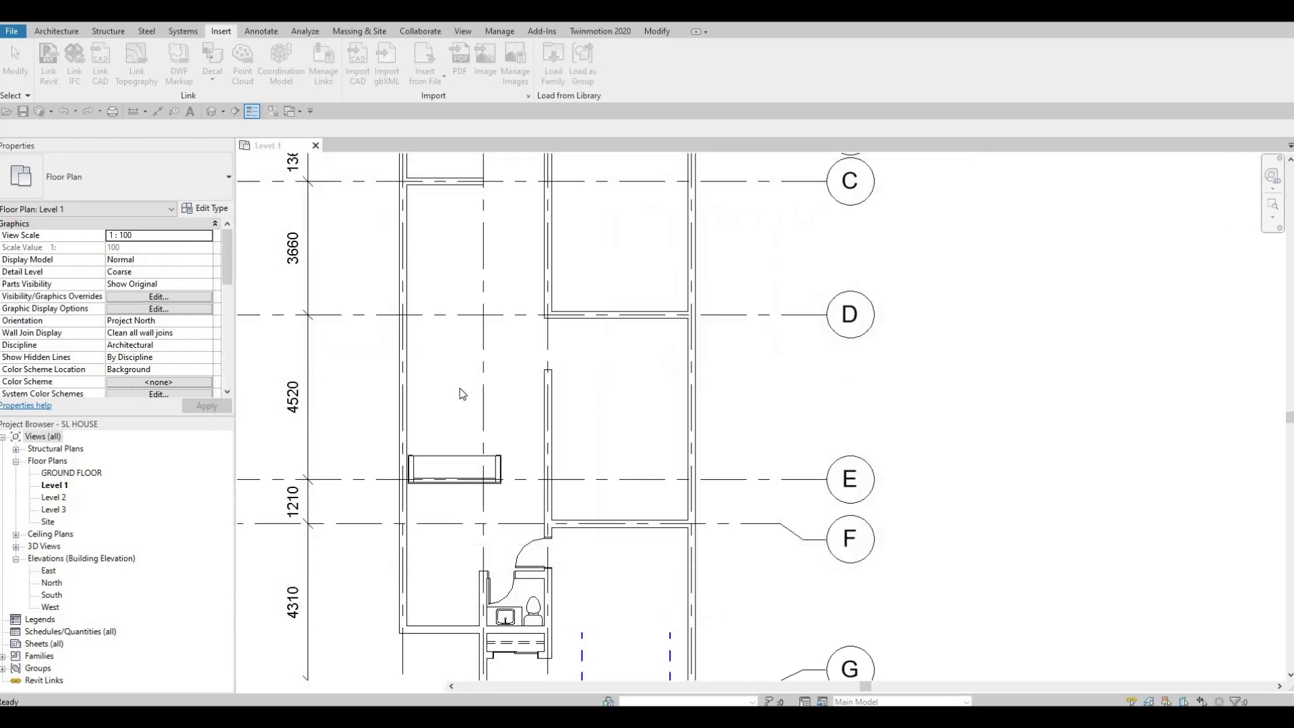
# Place an M_Sofa-Corbu sofa rotated vertically, its back against the right face of the interior wall between grids D and E.
pyautogui.press('c')
pyautogui.press('m')
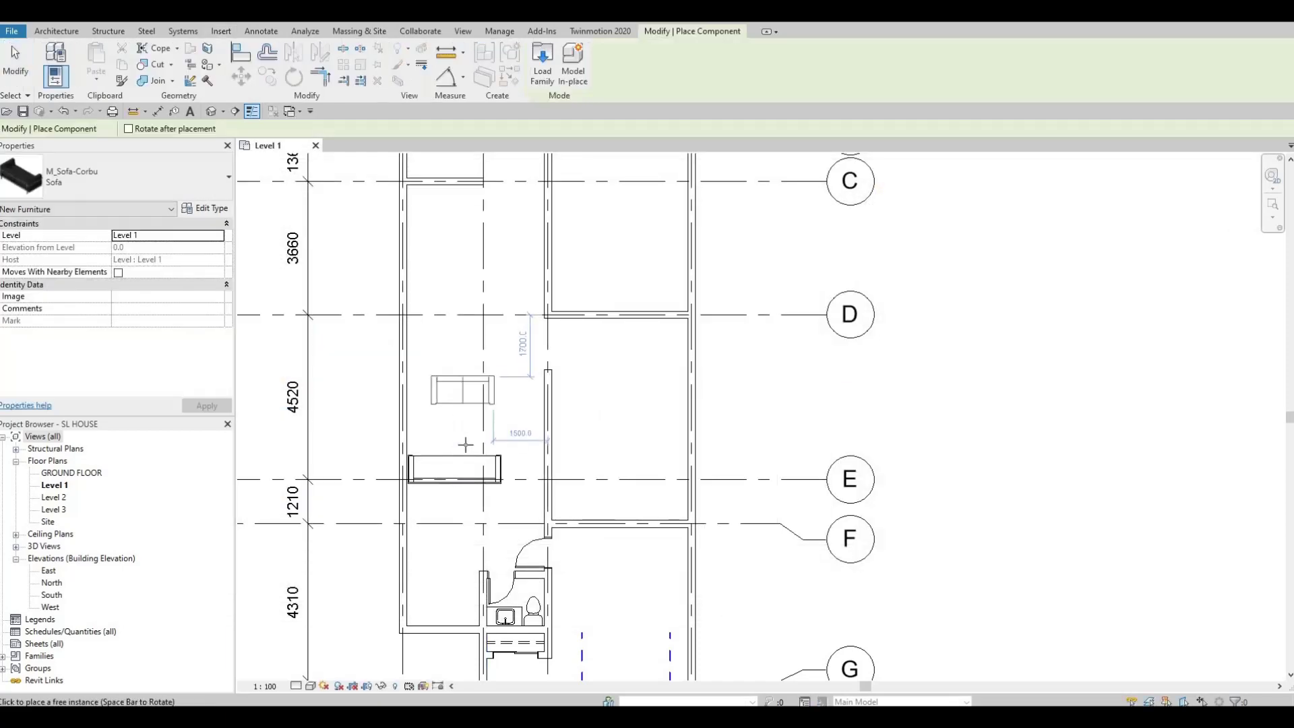
pyautogui.scroll(2, 464, 425)
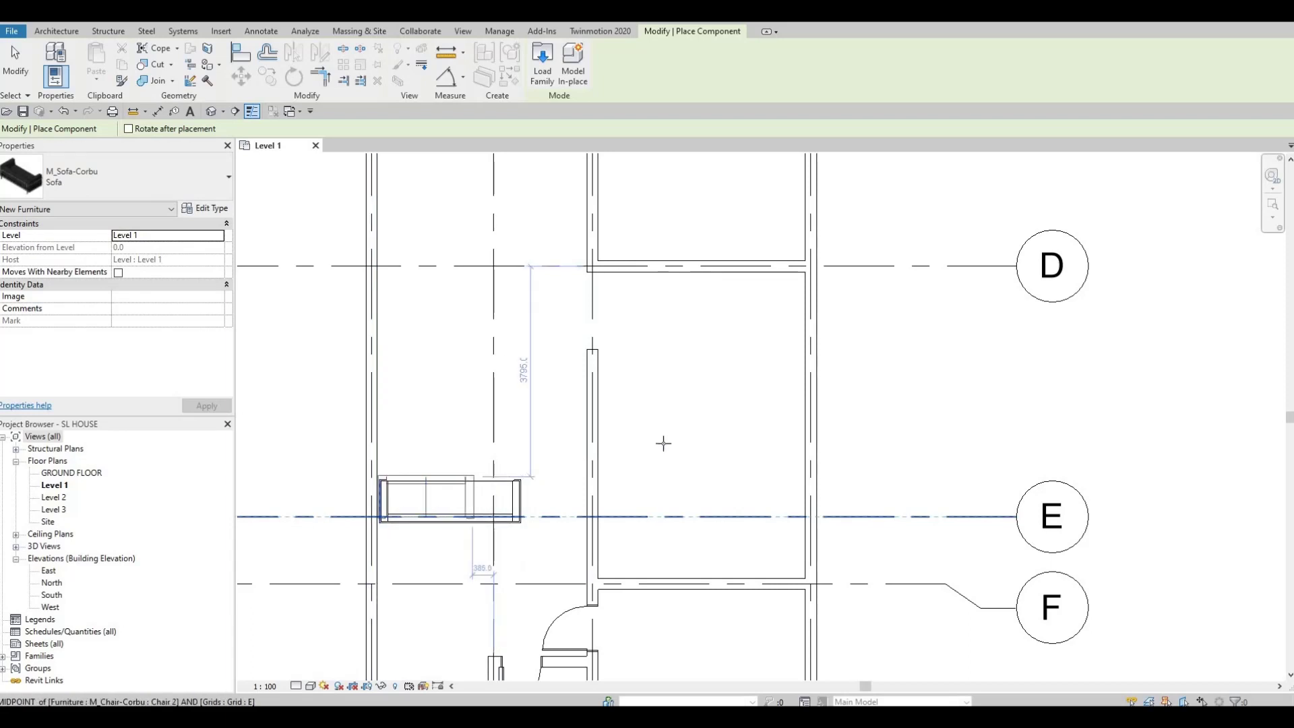
pyautogui.press('space')
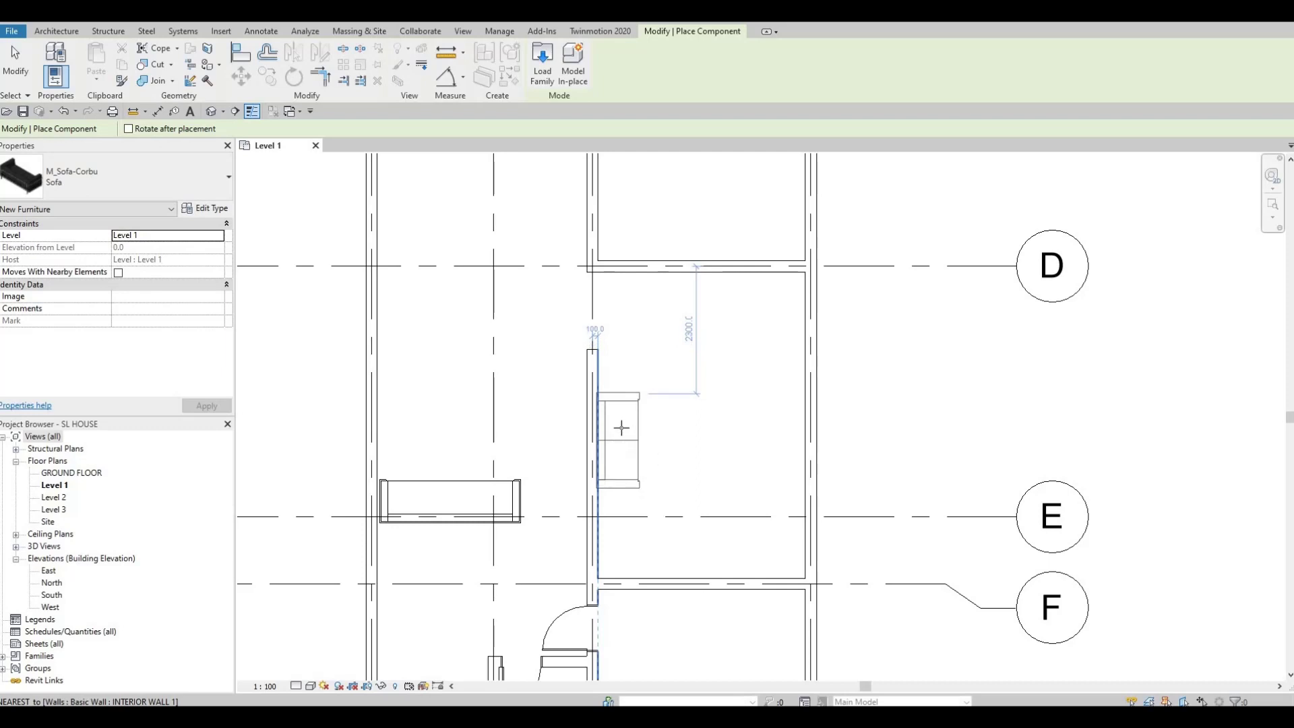
pyautogui.scroll(2, 619, 429)
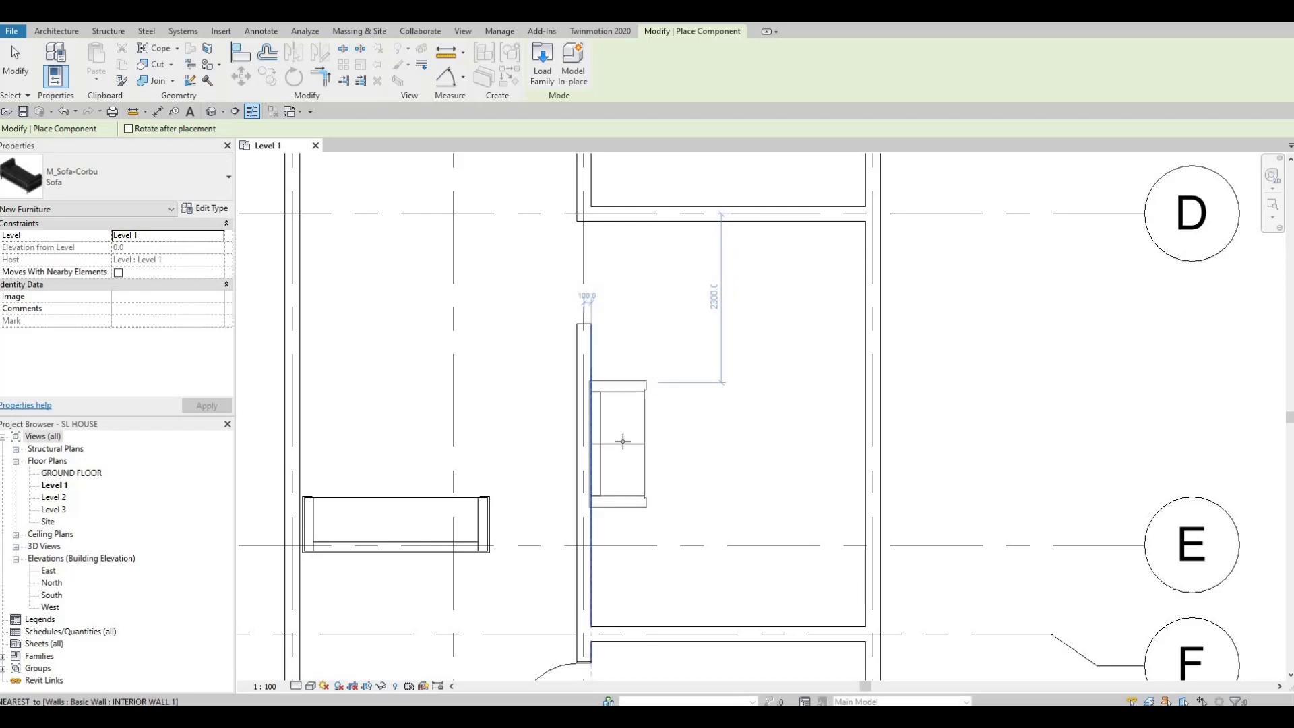
pyautogui.click(651, 540)
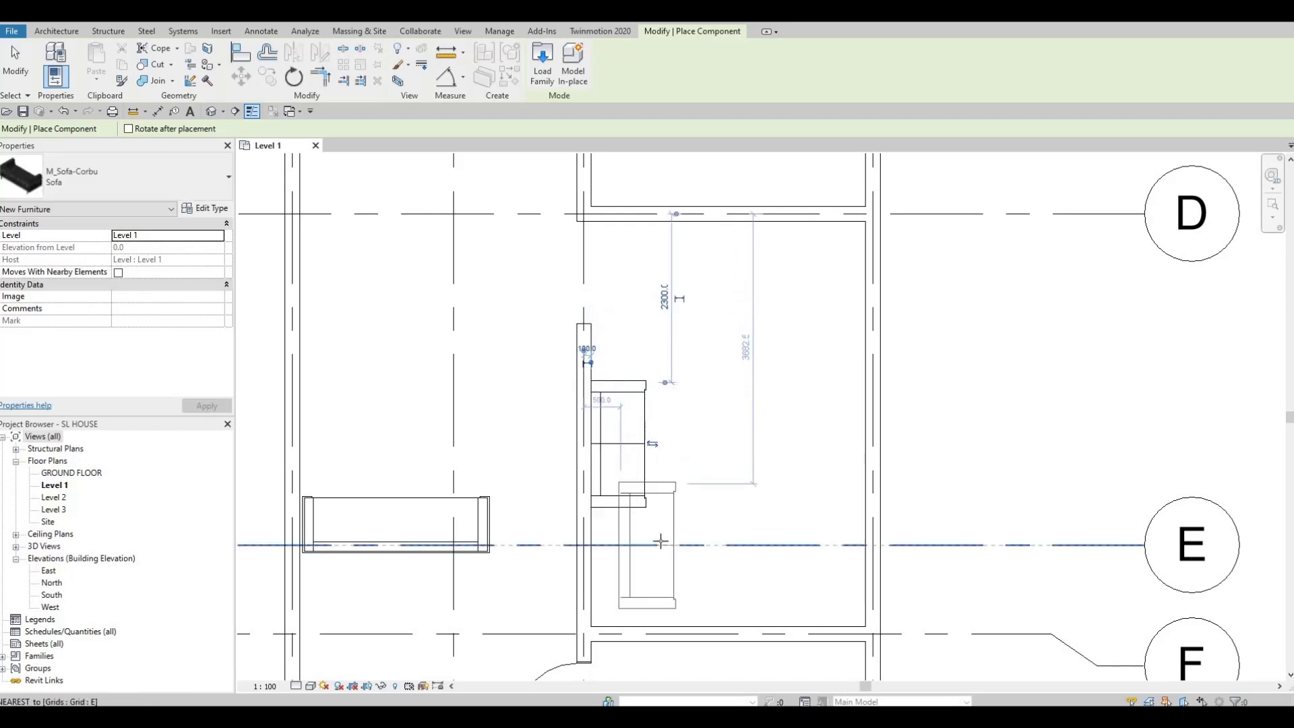
# Place a second M_Sofa-Corbu sofa horizontally just below the vertical one, with its left end at the interior wall.
pyautogui.press('space')
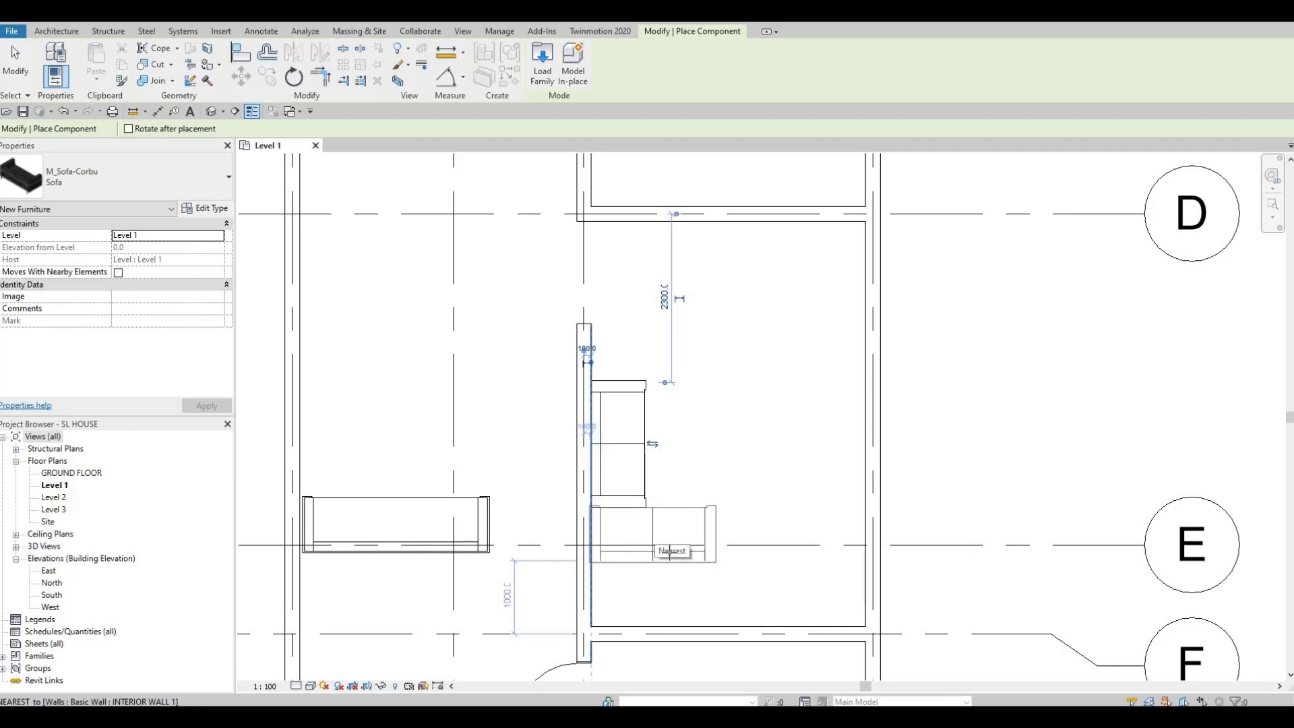
pyautogui.click(674, 560)
pyautogui.press('Escape')
pyautogui.press('Escape')
# Move the horizontal sofa down until its back meets the wall along grid F.
pyautogui.scroll(2, 697, 562)
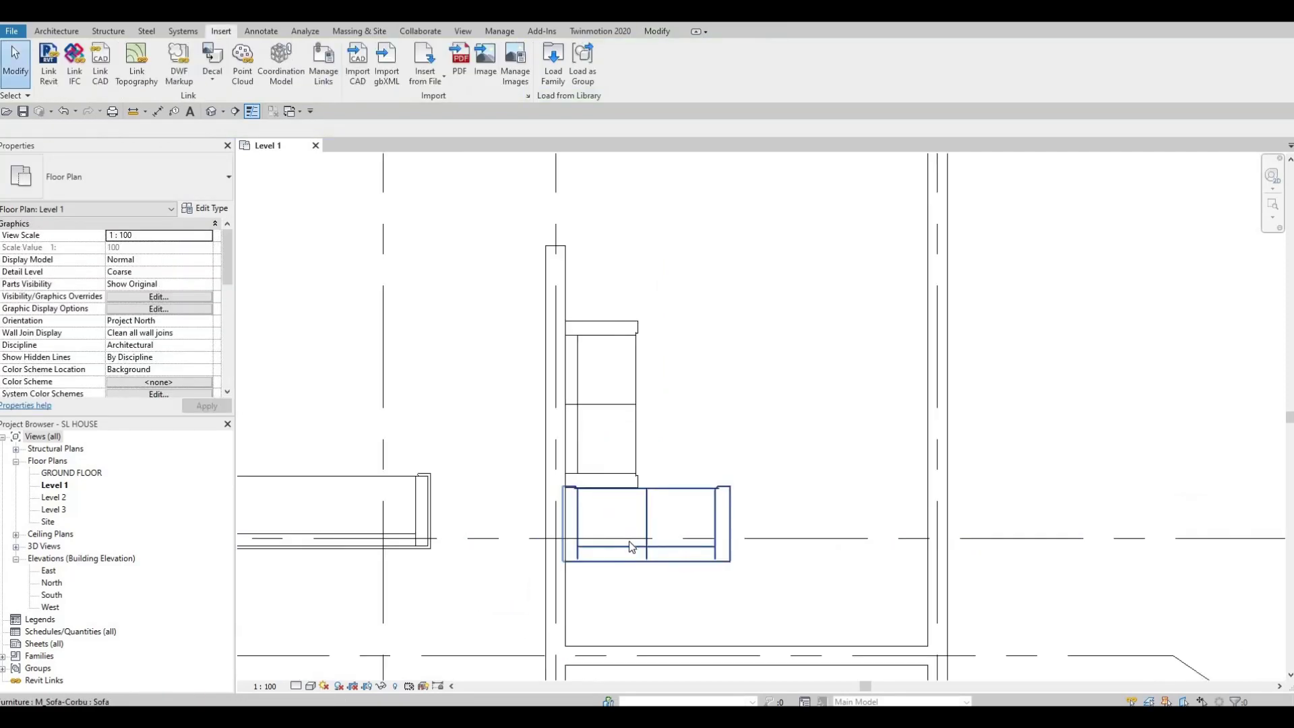
pyautogui.scroll(-2, 641, 538)
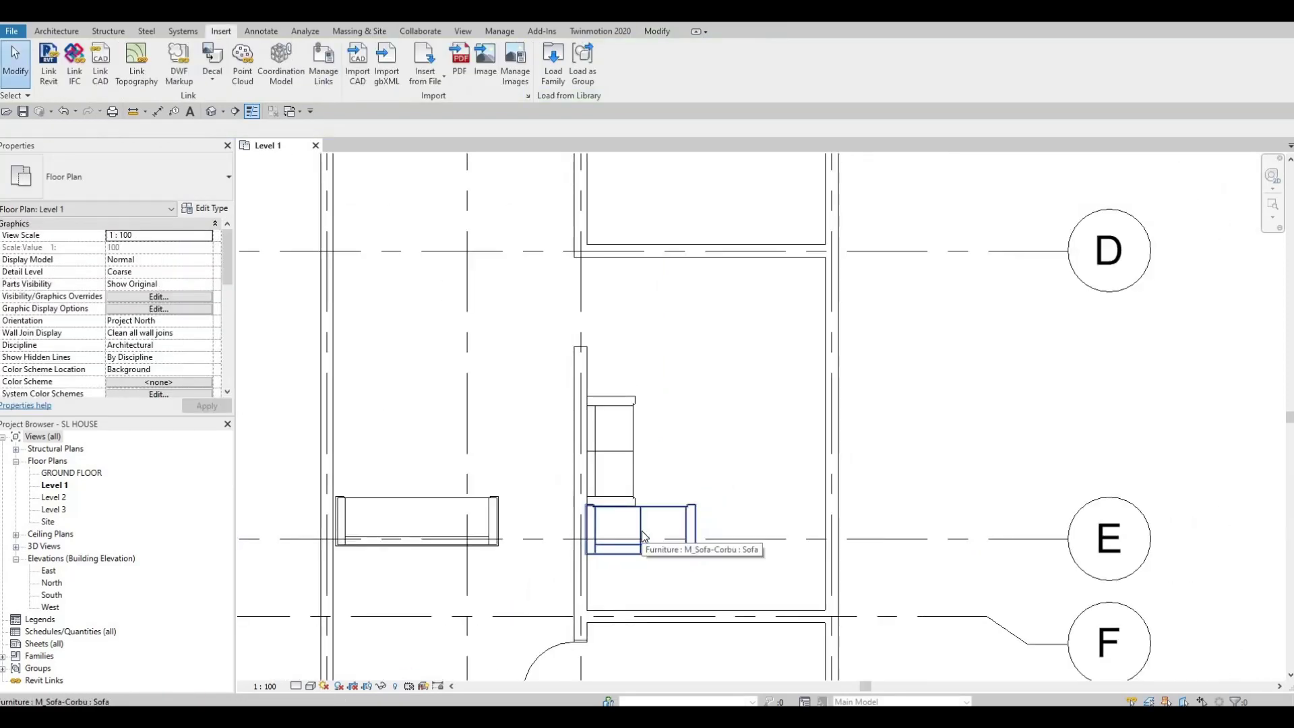
pyautogui.click(690, 529)
pyautogui.scroll(-4, 669, 495)
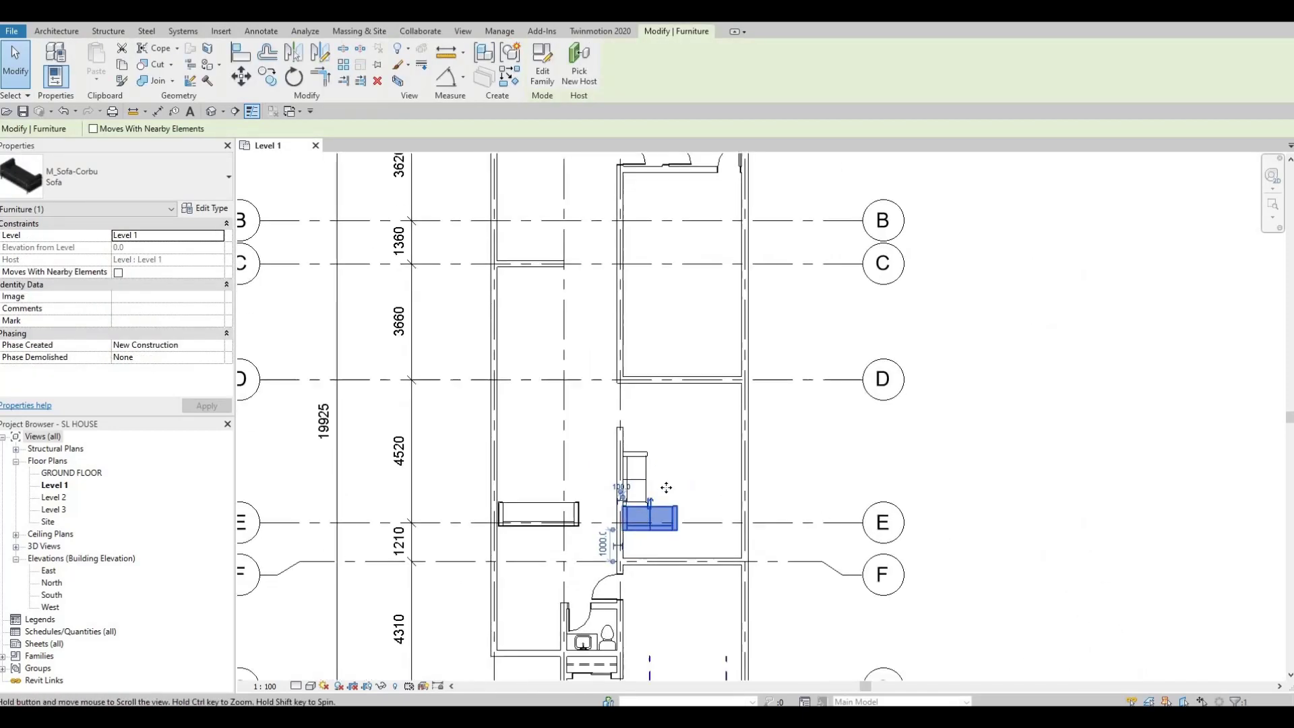
pyautogui.scroll(2, 678, 489)
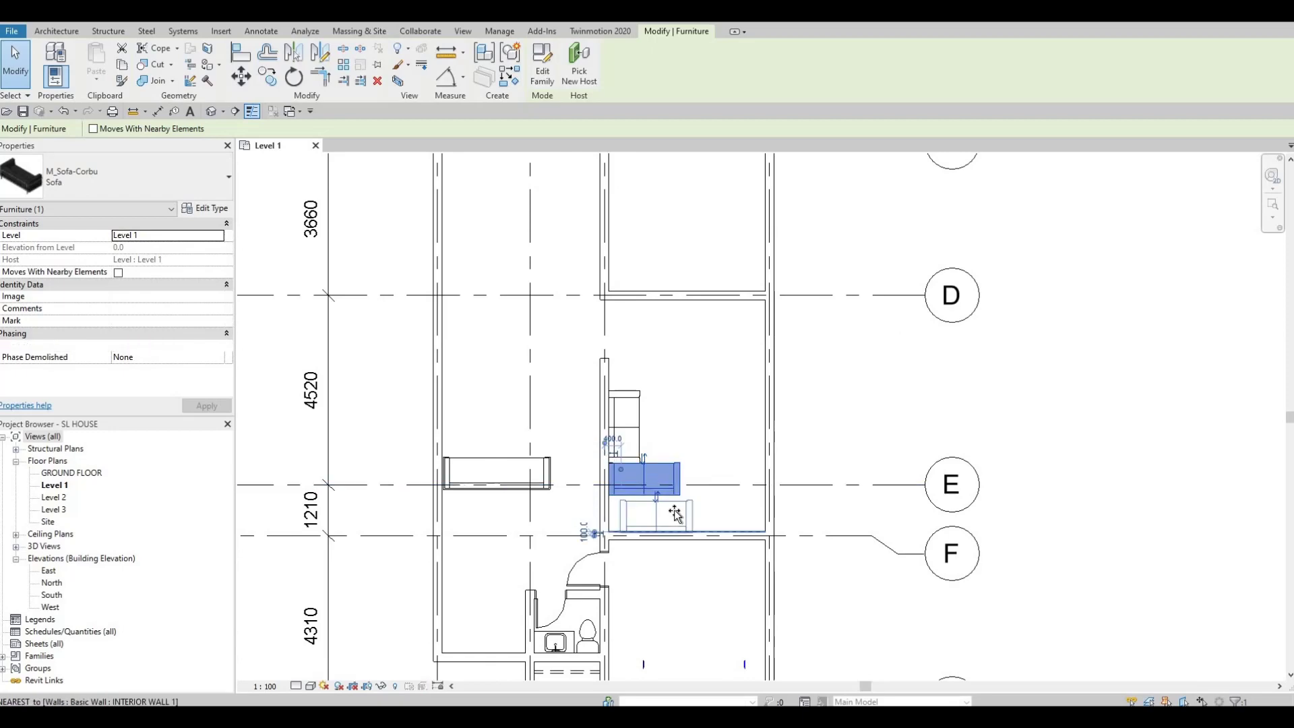
pyautogui.moveTo(670, 482); pyautogui.dragTo(676, 519)
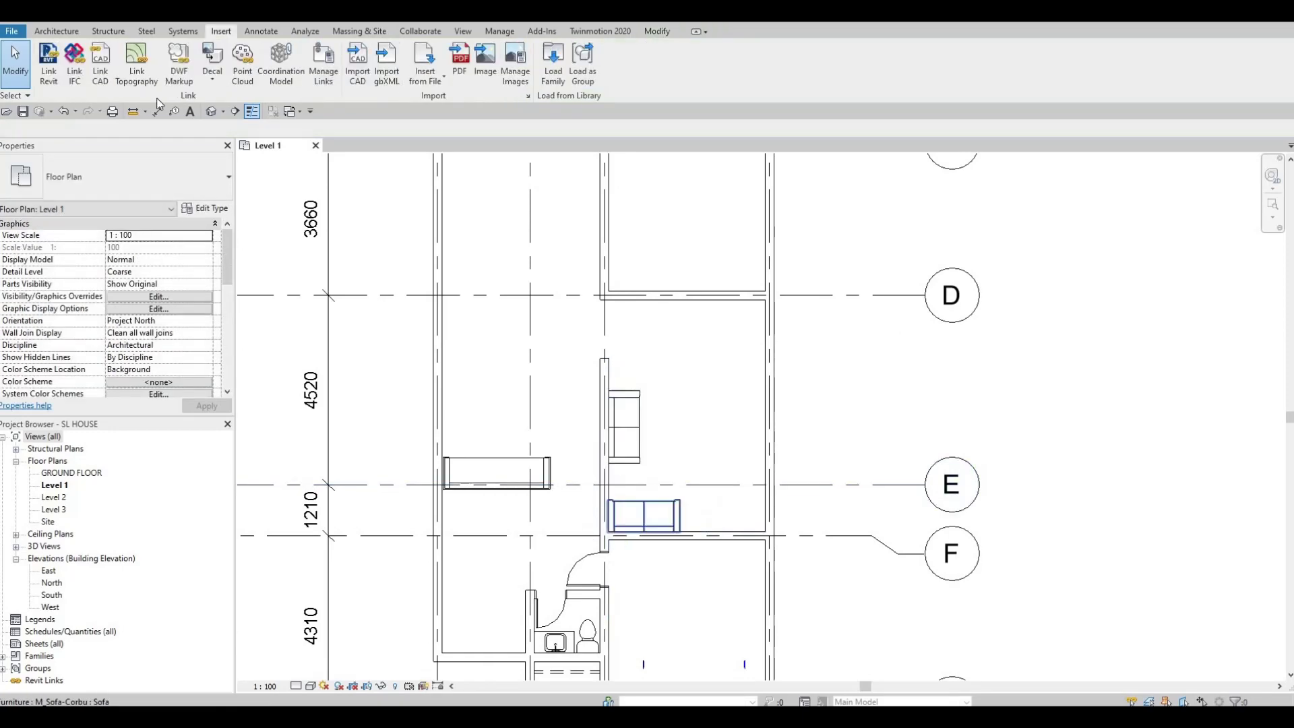
# Duplicate the horizontal sofa's type as Sofa 2 and increase the new type's width.
pyautogui.click(206, 208)
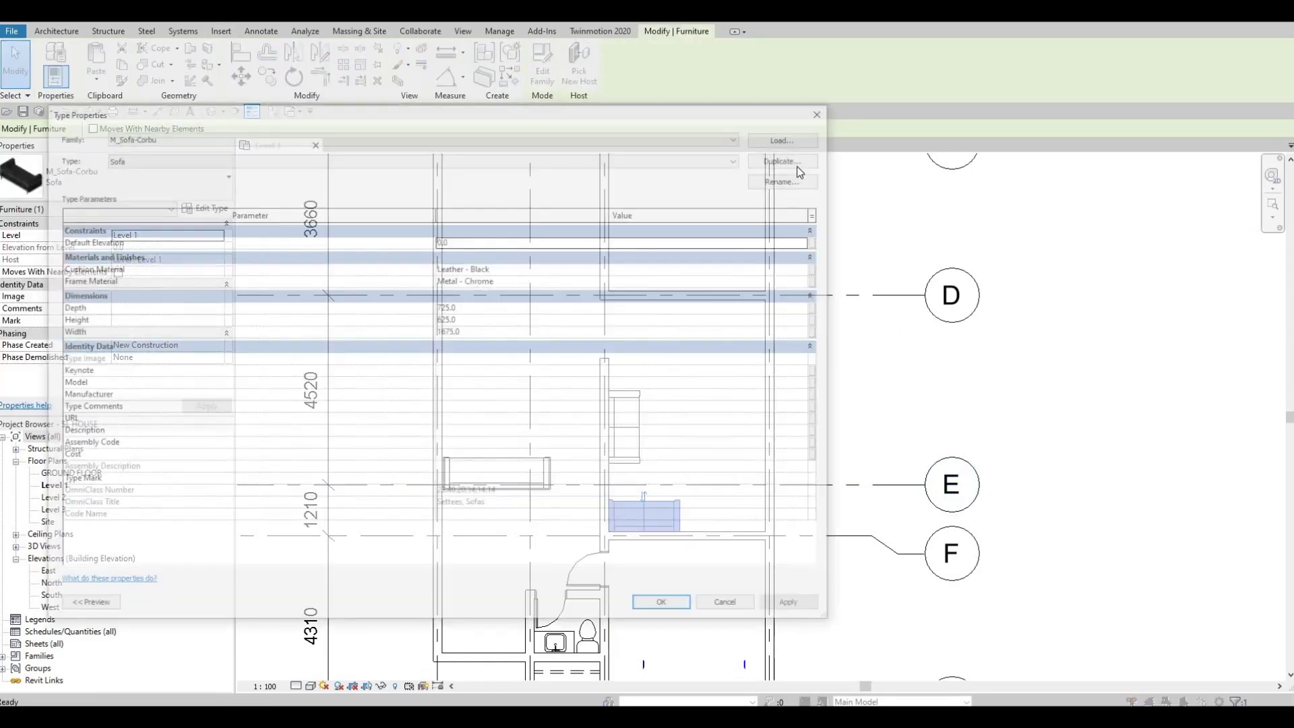
pyautogui.click(789, 157)
pyautogui.click(439, 394)
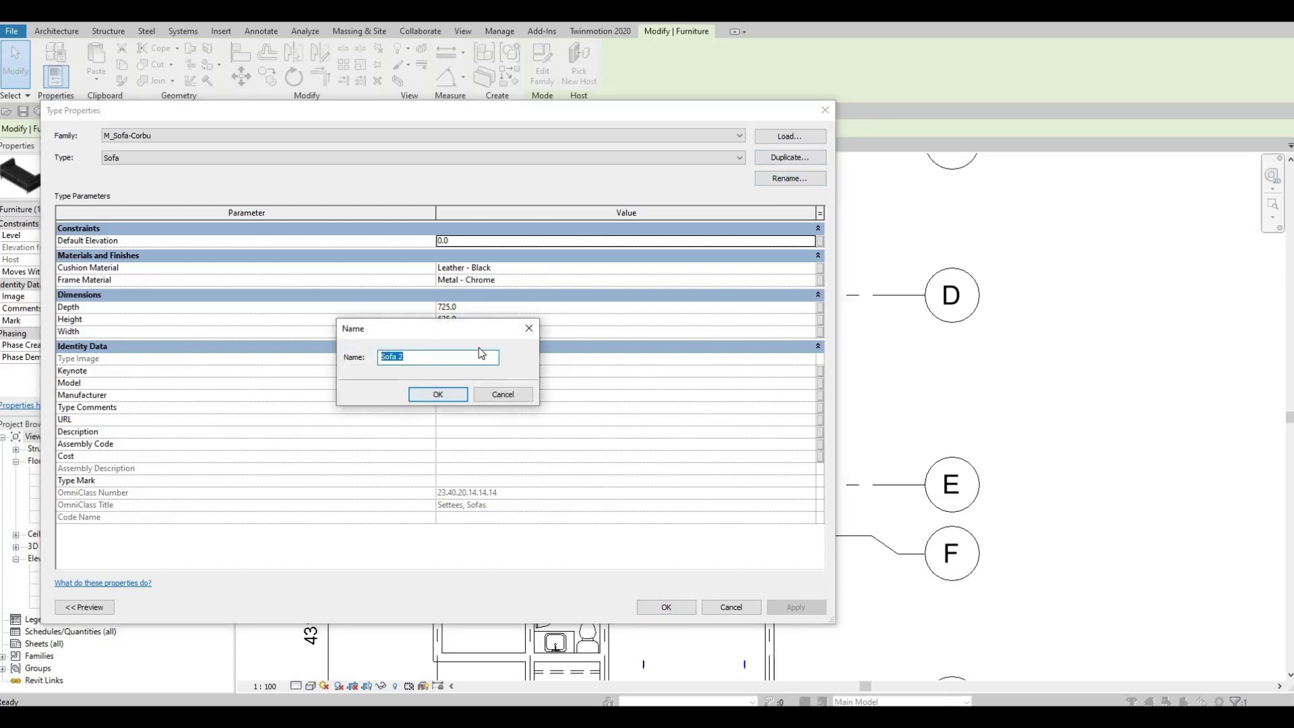
pyautogui.click(482, 330)
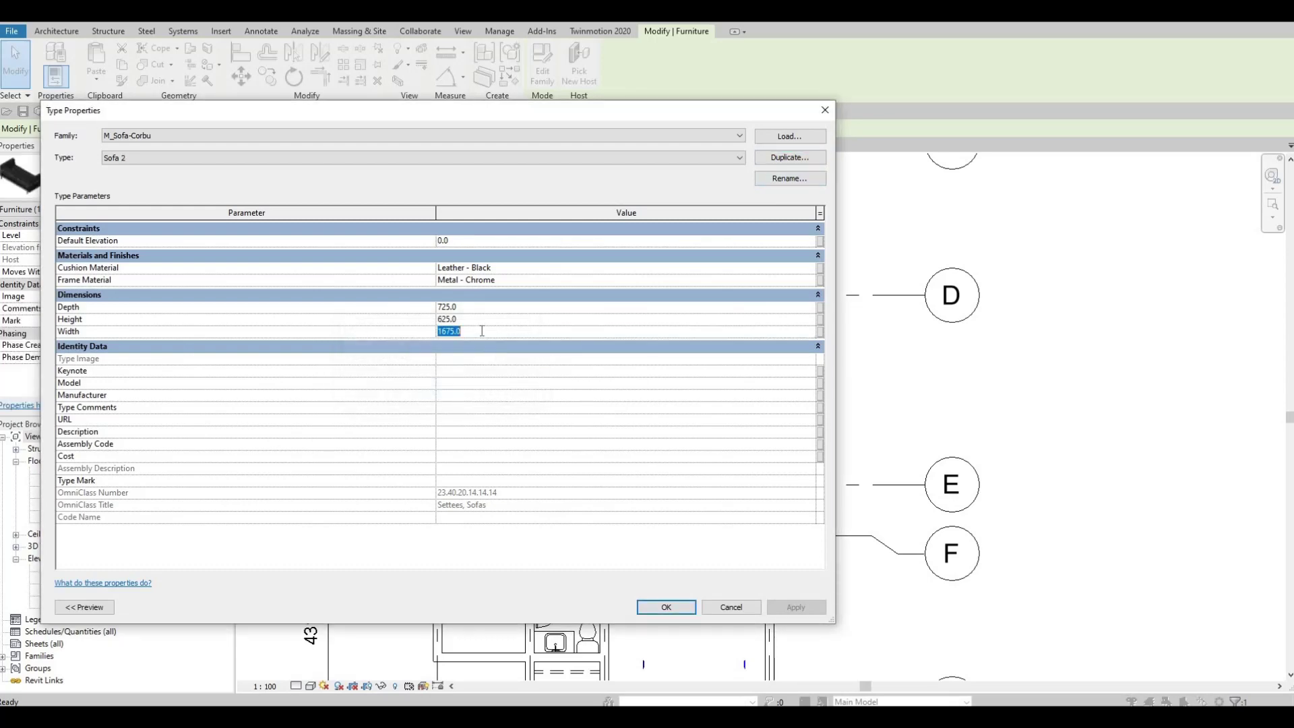
pyautogui.write('2000')
pyautogui.click(681, 613)
# Nudge the widened horizontal sofa right until its left arm clears the interior wall, keeping its back along the grid F wall.
pyautogui.scroll(2, 643, 505)
pyautogui.press('Escape')
pyautogui.click(646, 513)
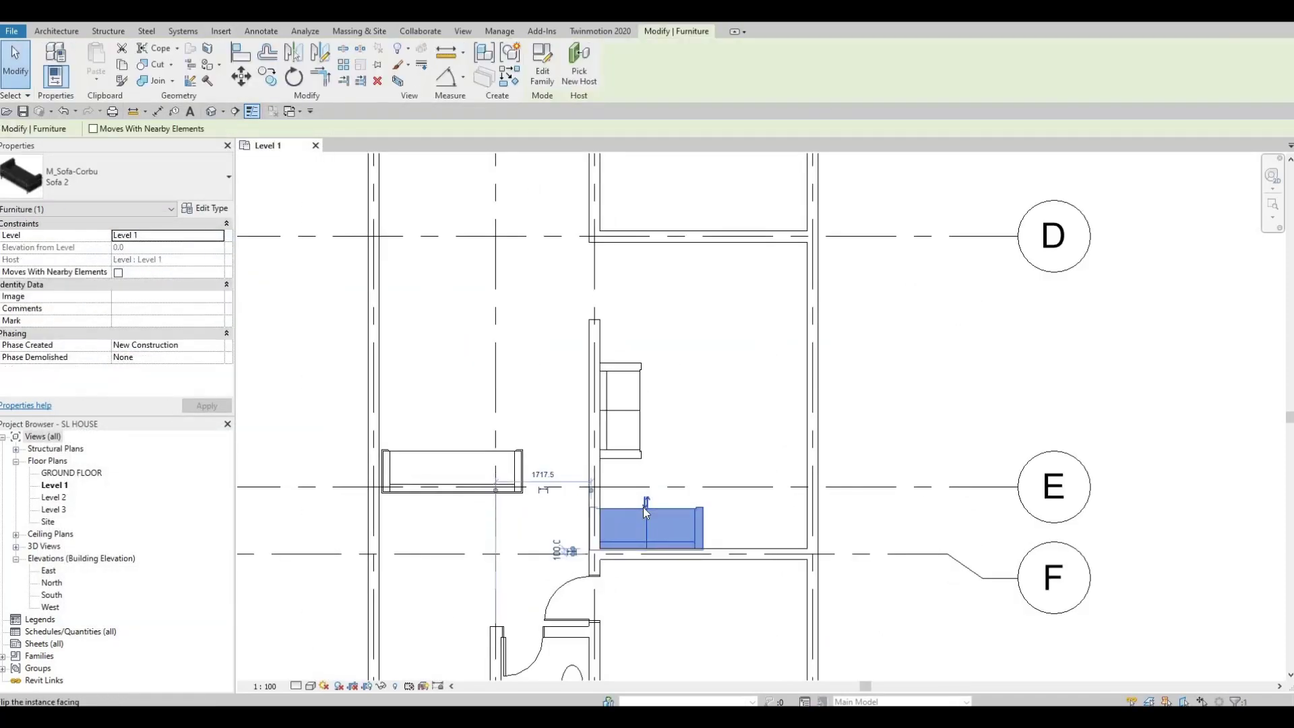
pyautogui.press('Right')
pyautogui.press('Right')
pyautogui.press('Right')
pyautogui.press('Right')
pyautogui.press('Right')
pyautogui.press('Right')
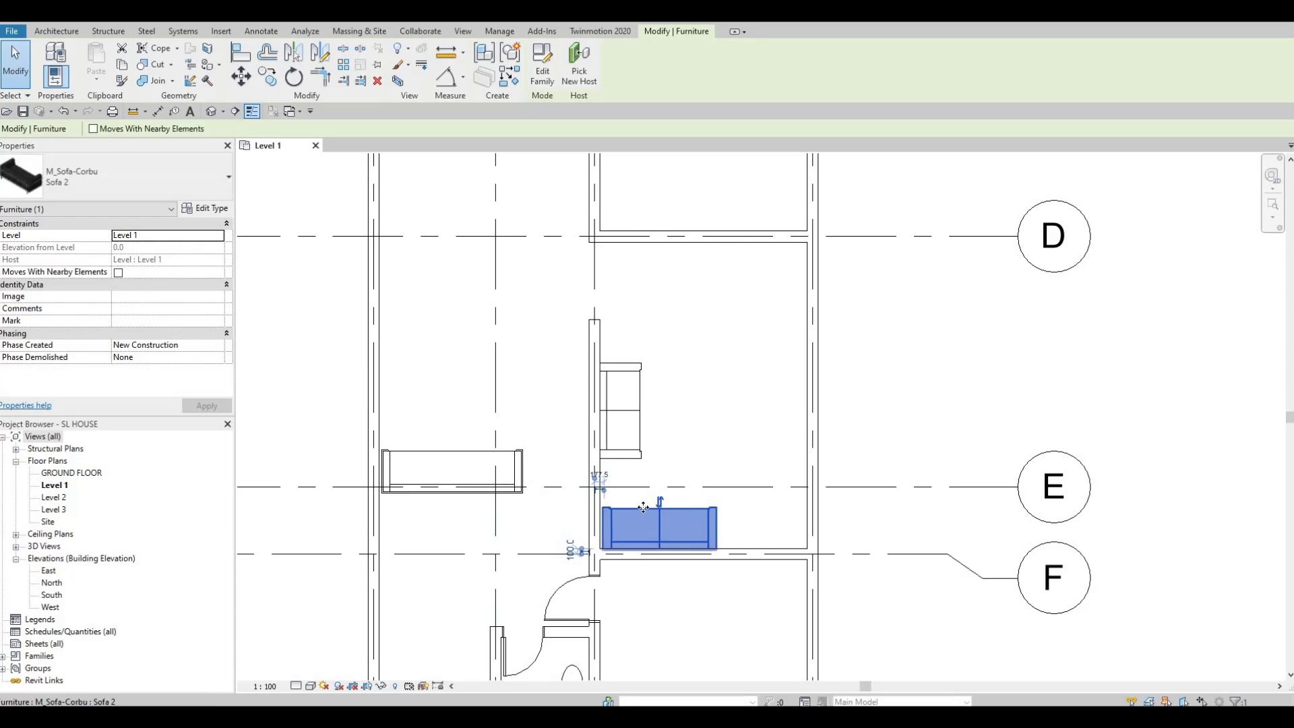
pyautogui.press('Escape')
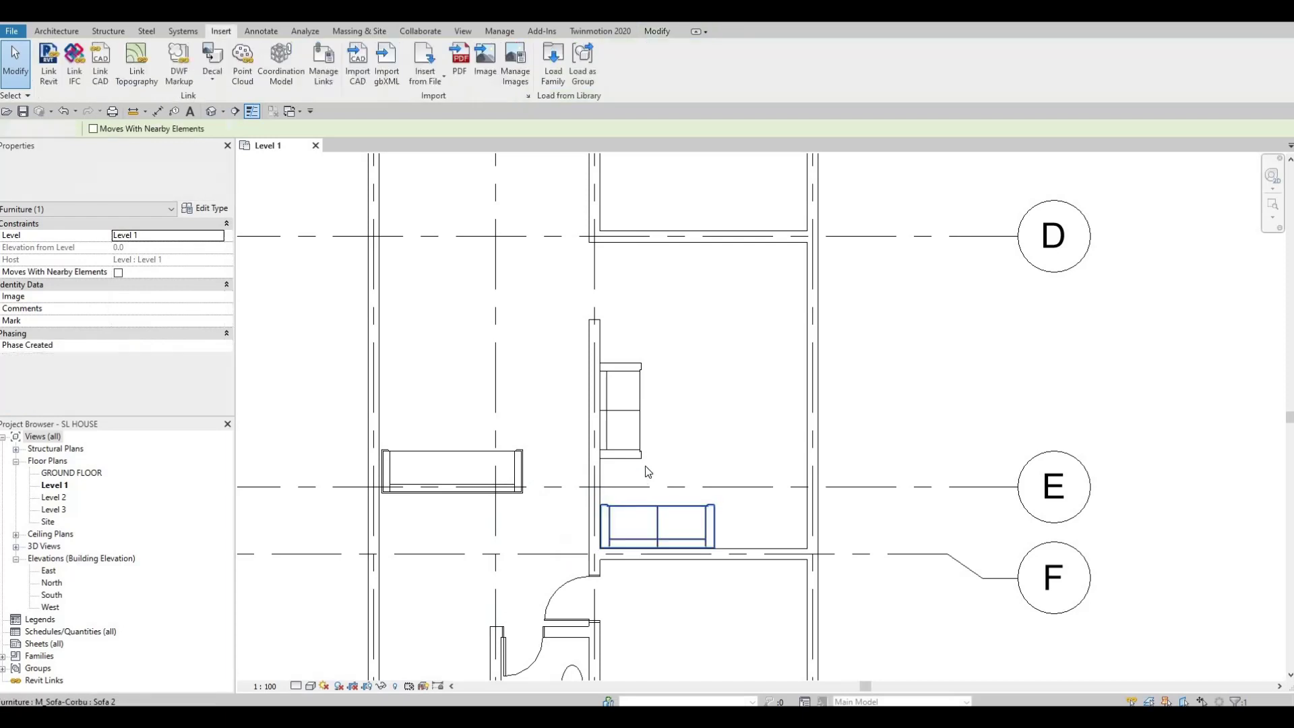
# Move the vertical sofa down to meet the horizontal one and change its type to Sofa 2.
pyautogui.moveTo(641, 439); pyautogui.dragTo(640, 475)
pyautogui.click(640, 448)
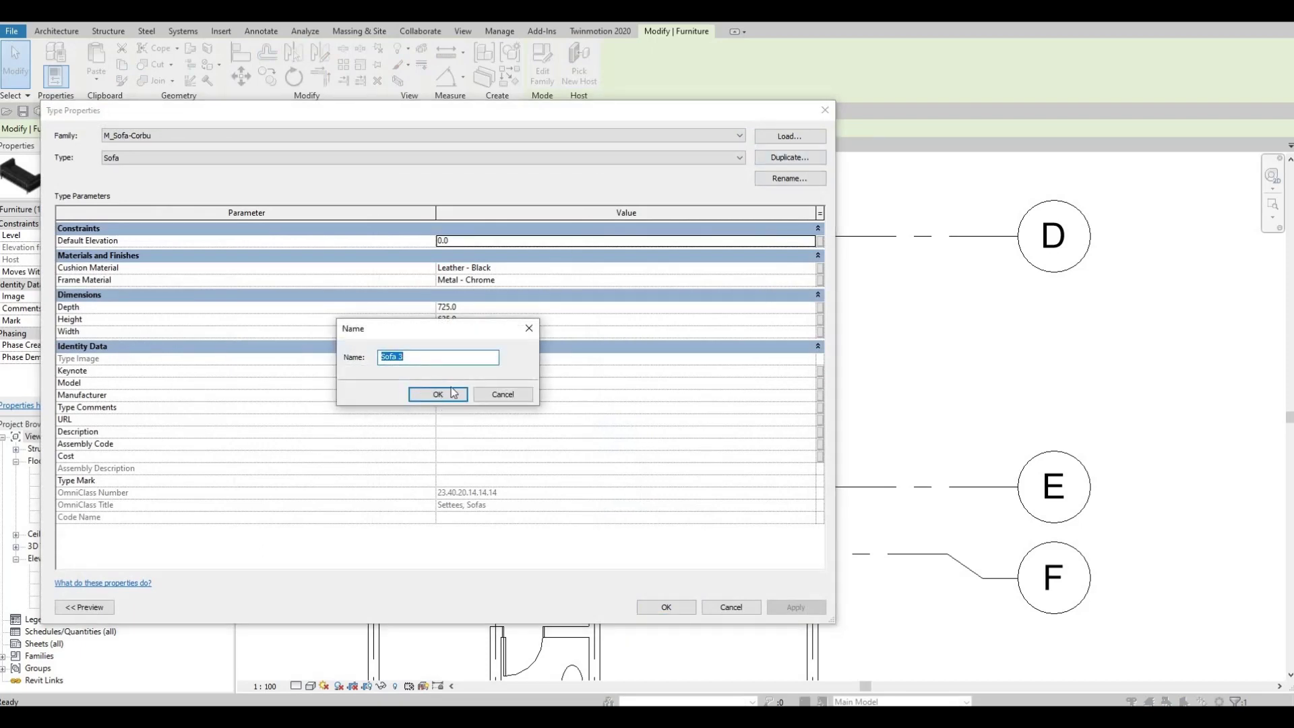
pyautogui.press('Escape')
pyautogui.press('Escape')
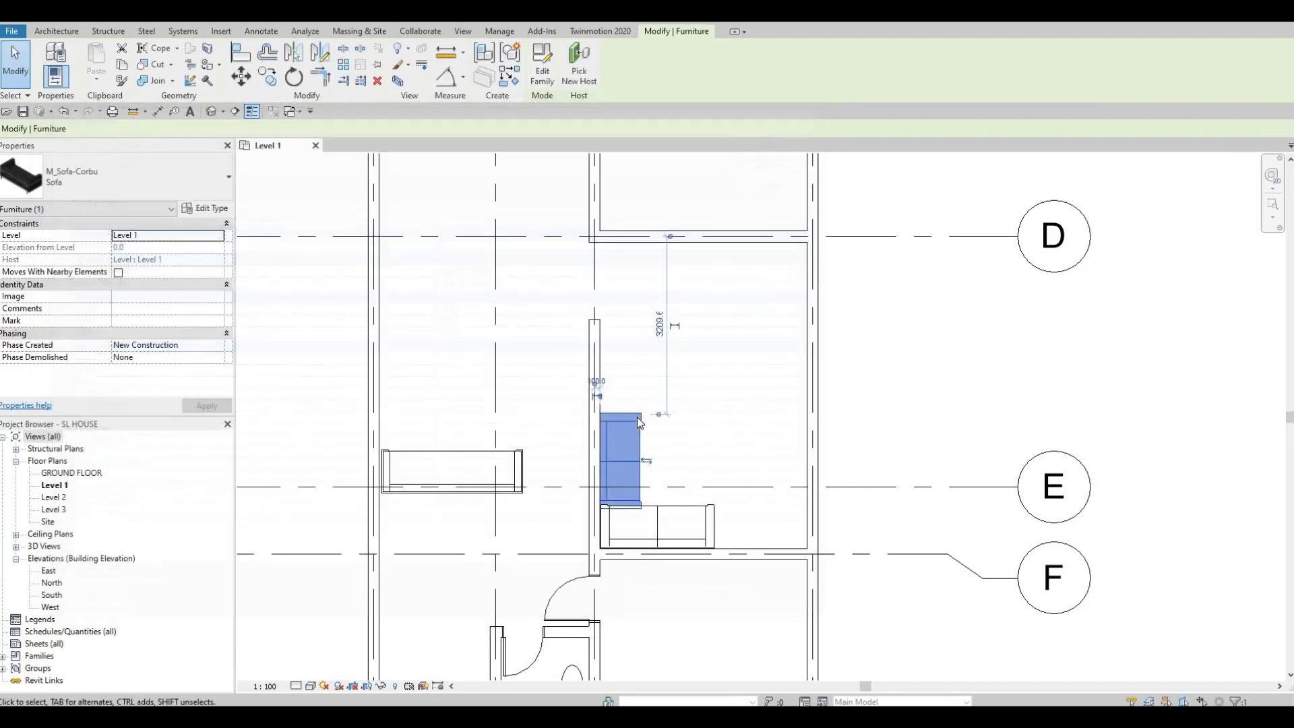
pyautogui.click(98, 168)
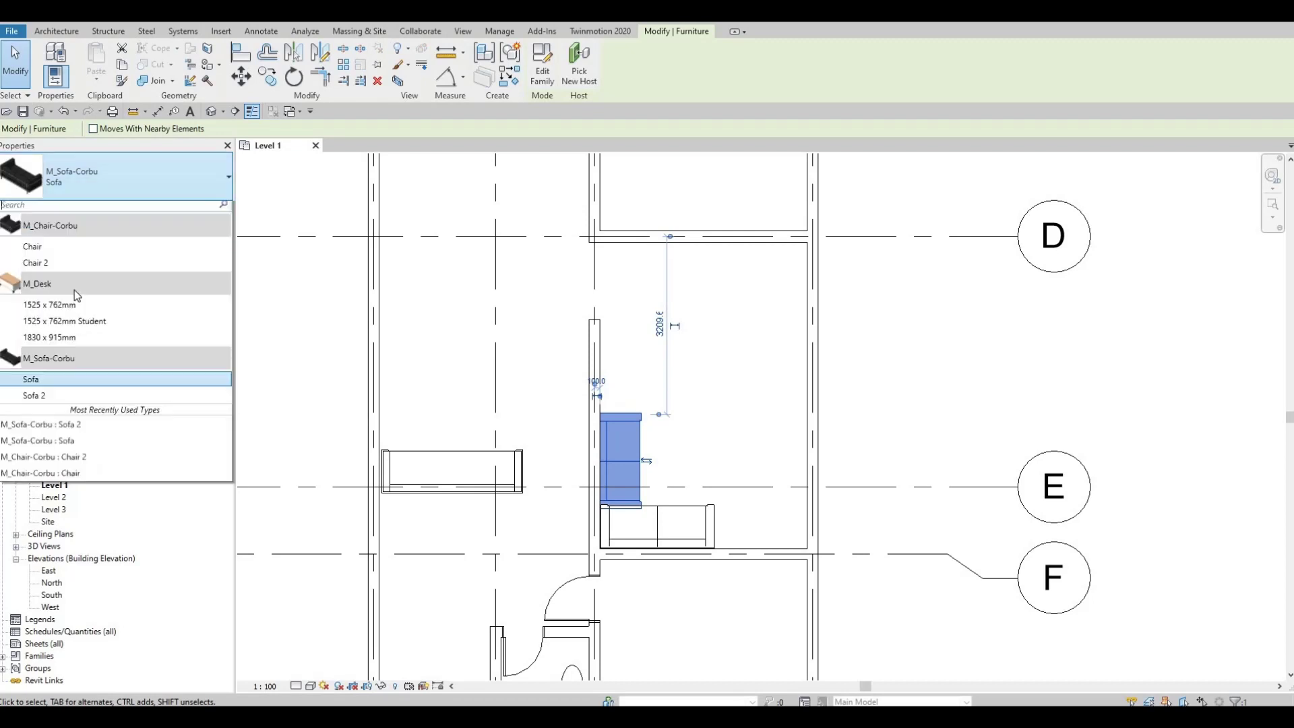
pyautogui.click(60, 401)
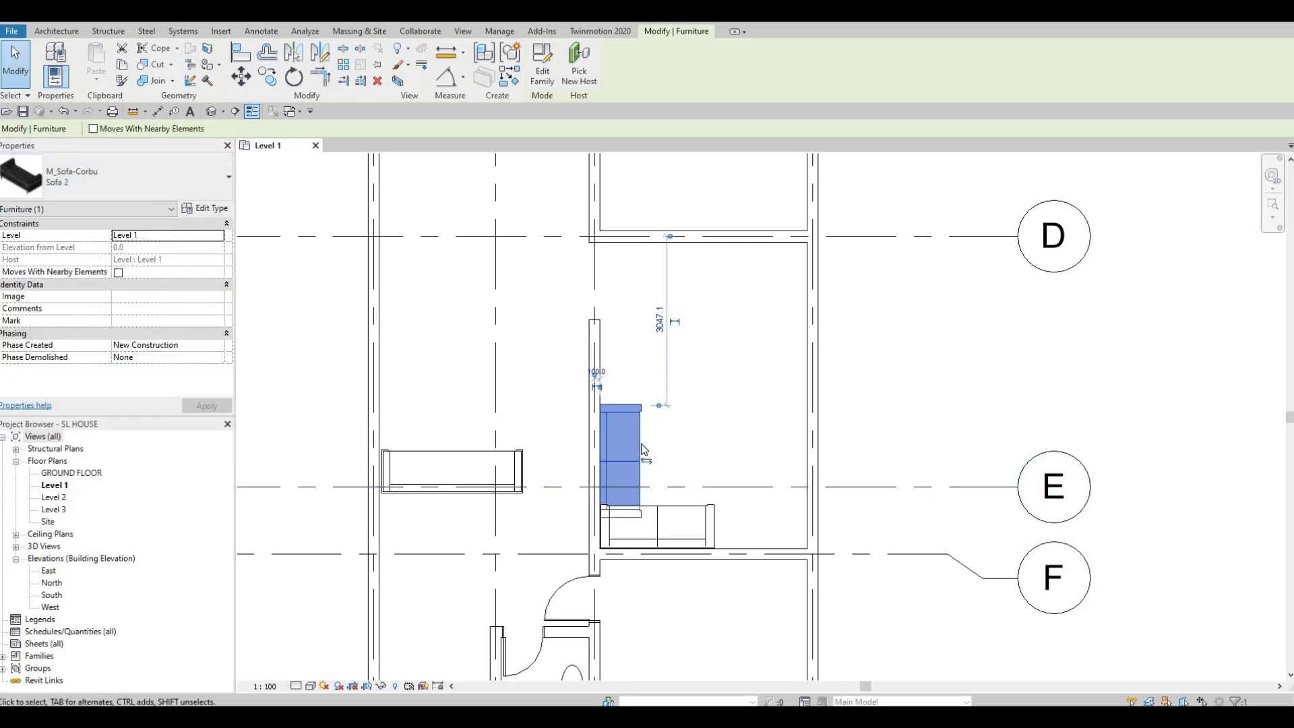
pyautogui.press('Escape')
# Shift the vertical sofa up until it clears the horizontal sofa, and slightly right off the interior wall.
pyautogui.click(641, 444)
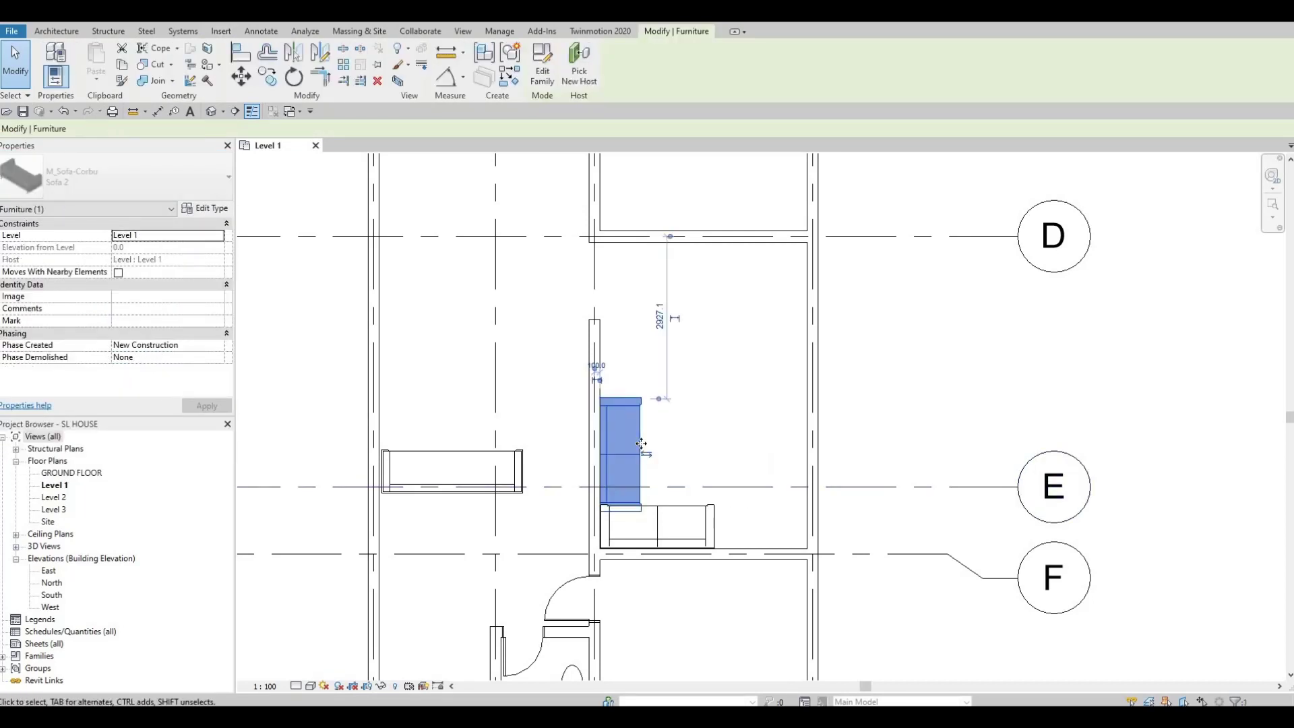
pyautogui.moveTo(641, 443); pyautogui.dragTo(643, 435)
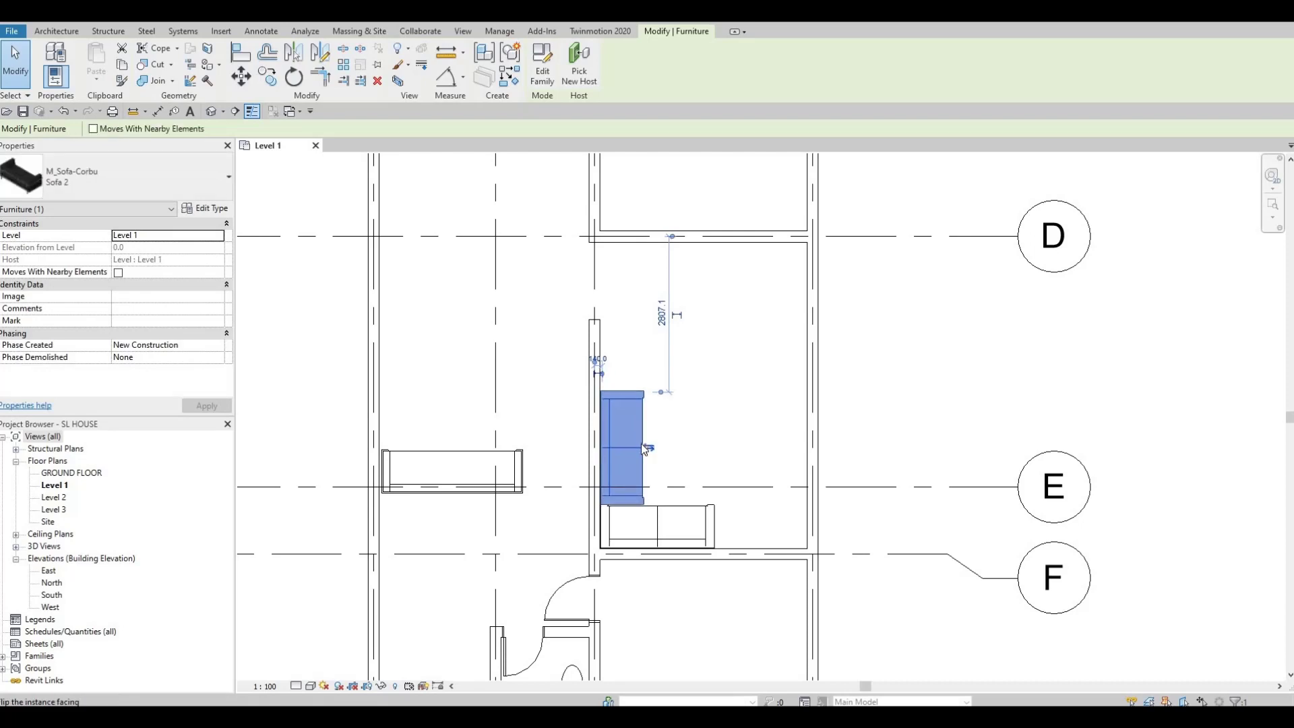
pyautogui.press('Escape')
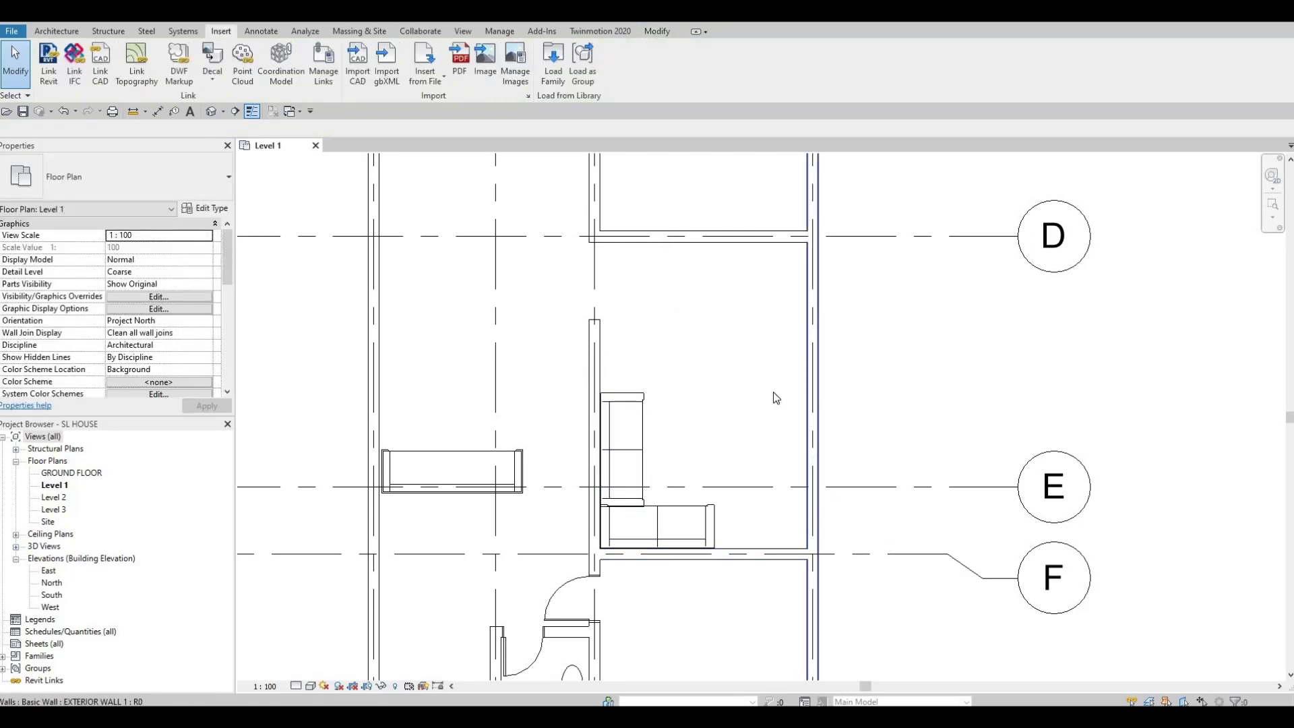
# Browse the chair previews in the Seating library folder and load the M_Chair-Desk family.
pyautogui.scroll(-2, 742, 367)
pyautogui.moveTo(734, 362); pyautogui.dragTo(737, 391, button='middle')
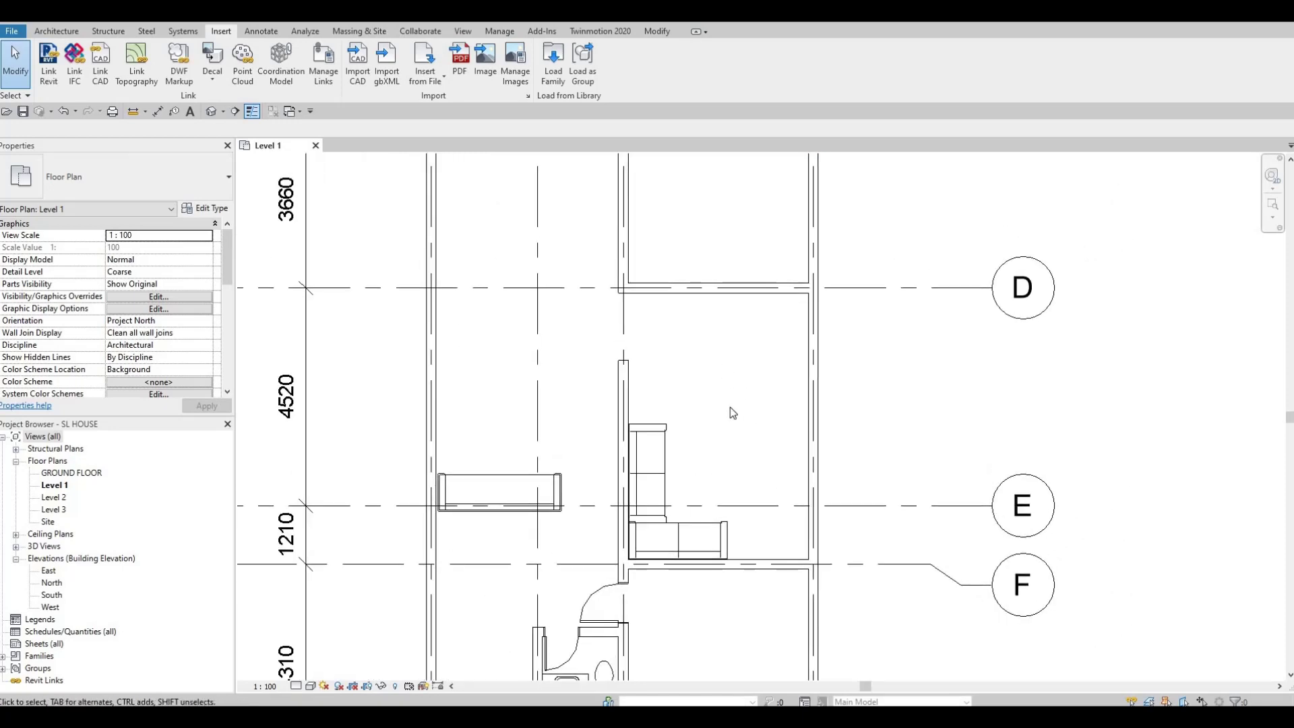
pyautogui.moveTo(611, 204); pyautogui.dragTo(636, 246, button='middle')
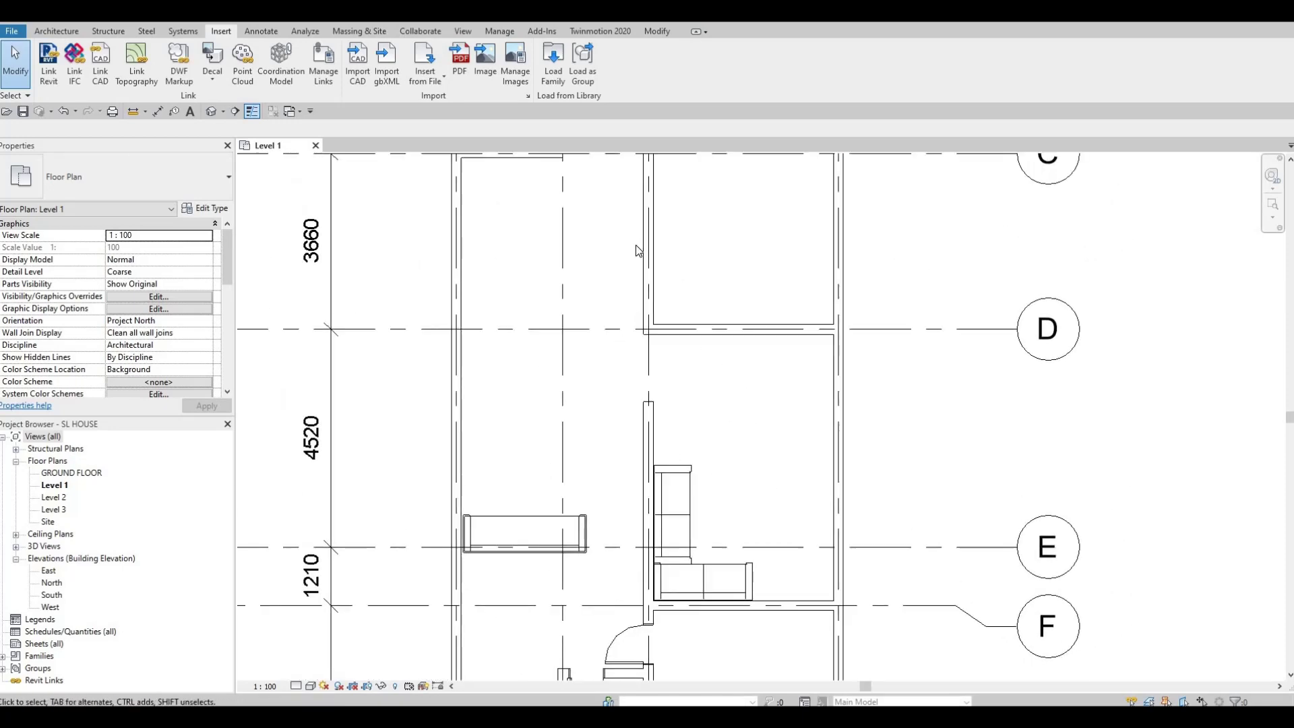
pyautogui.click(553, 61)
pyautogui.click(364, 219)
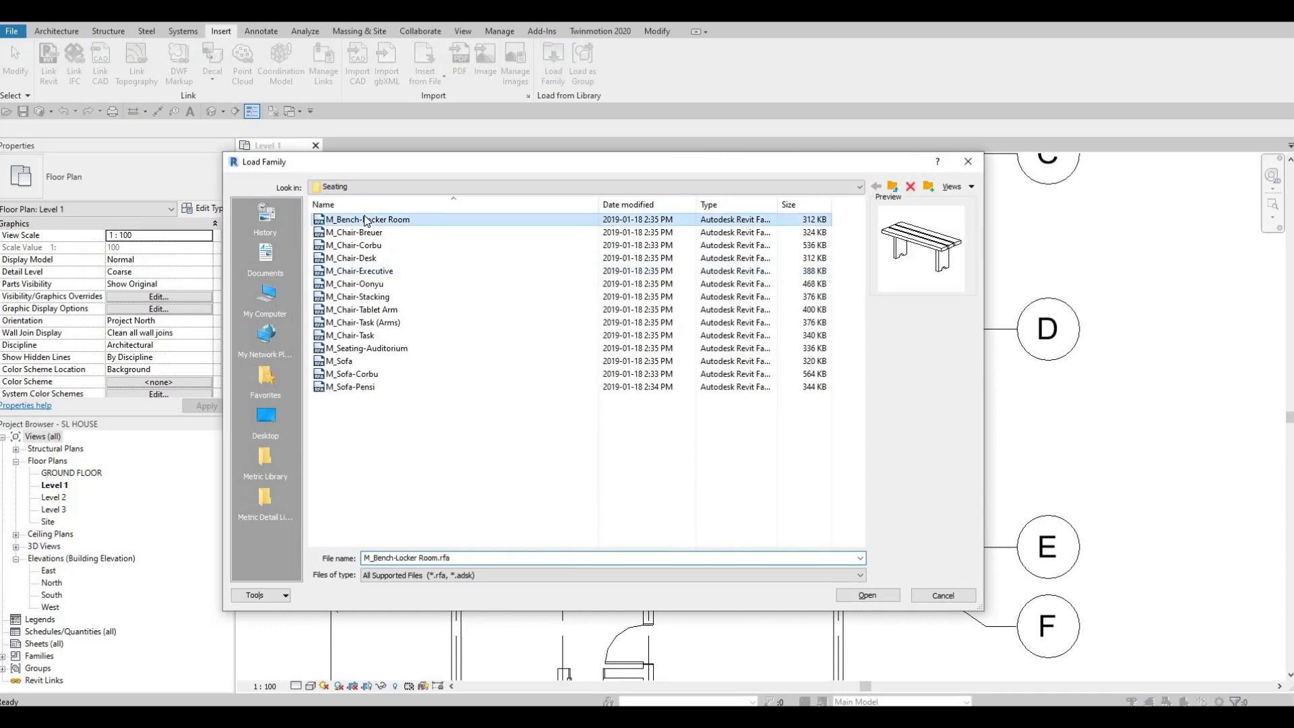
pyautogui.press('Down')
pyautogui.press('Down')
pyautogui.press('Down')
pyautogui.press('Down')
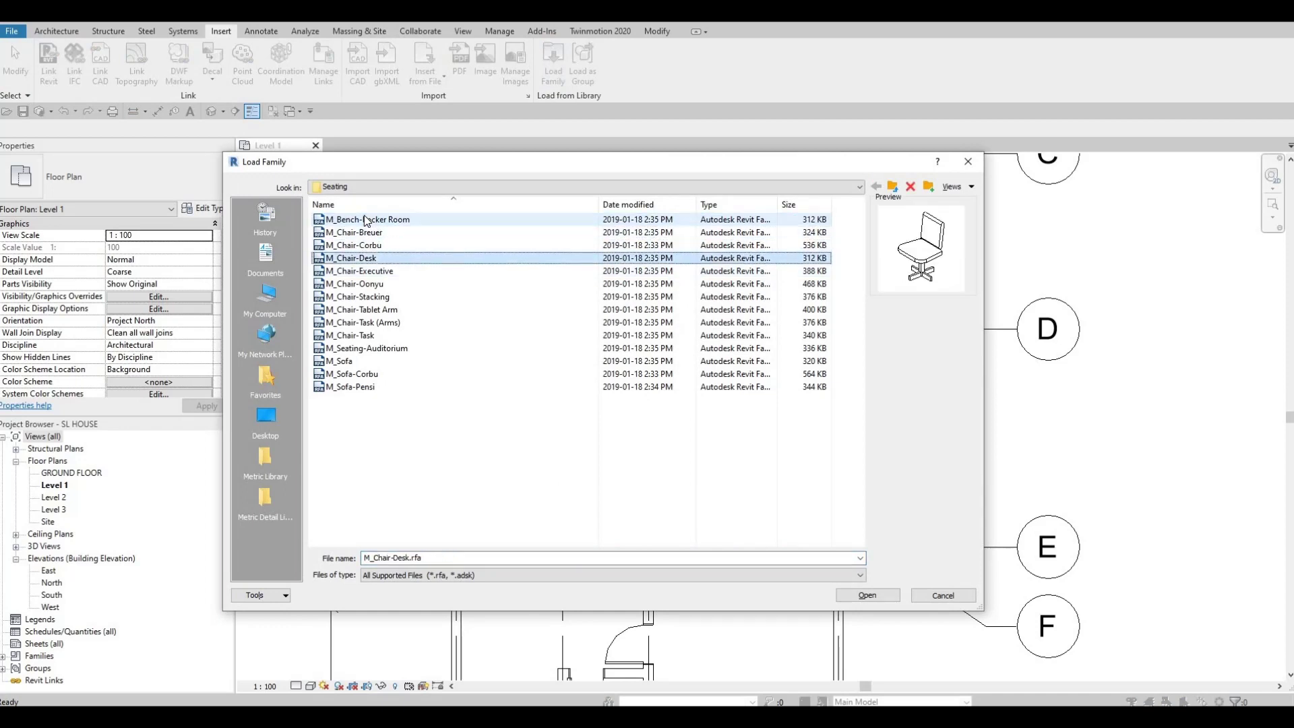
pyautogui.press('Up')
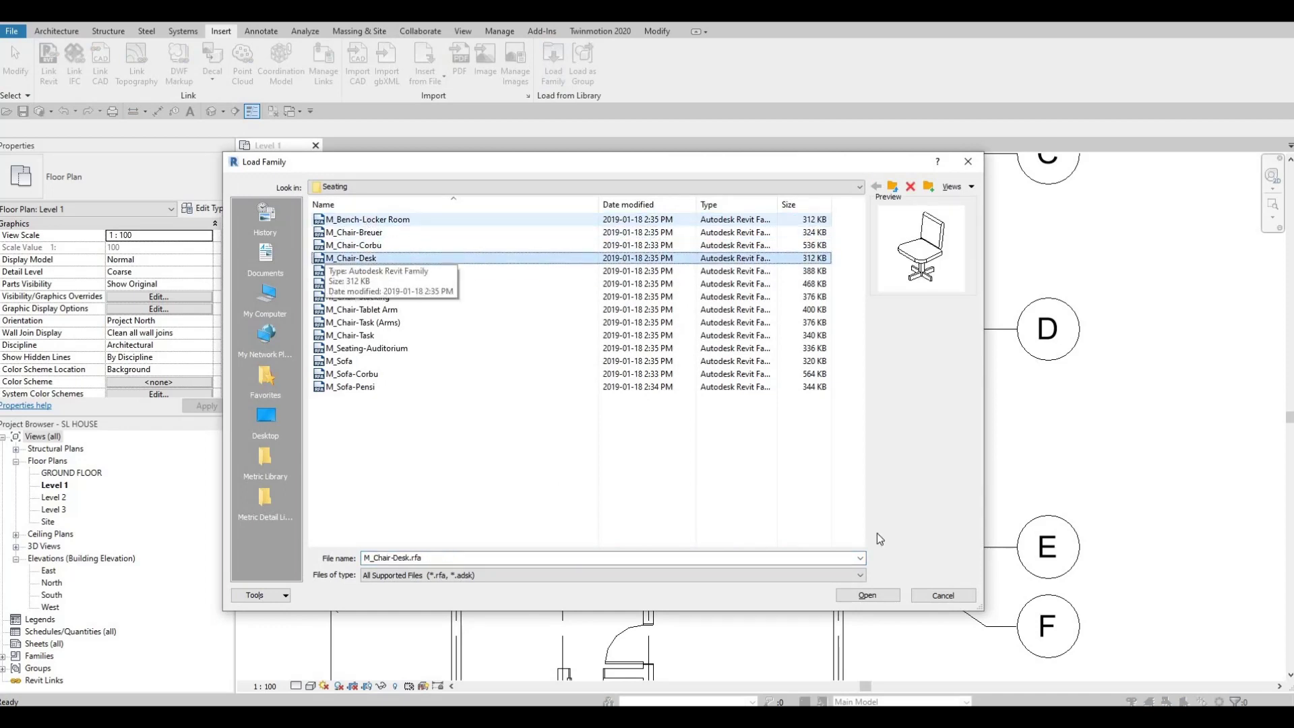
pyautogui.press('Return')
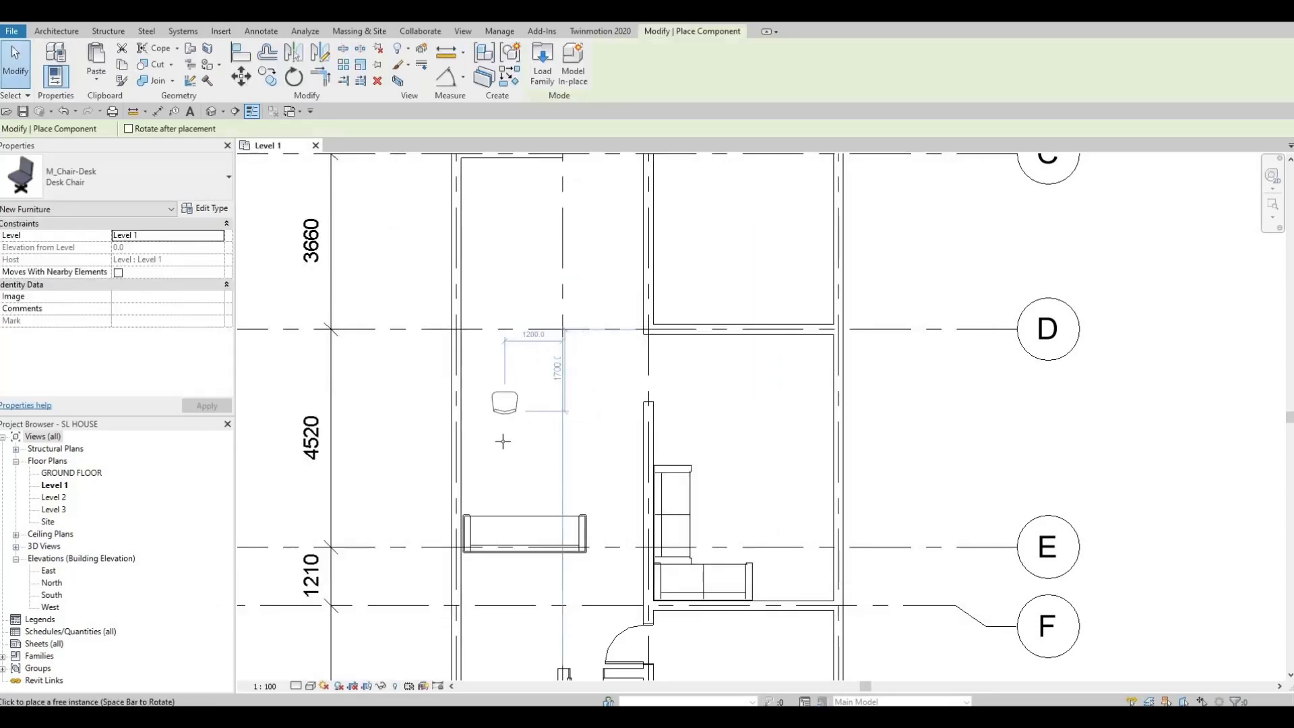
# Angle the desk chair to the curve of the door swing just below grid F and place it on that arc.
pyautogui.scroll(1, 503, 409)
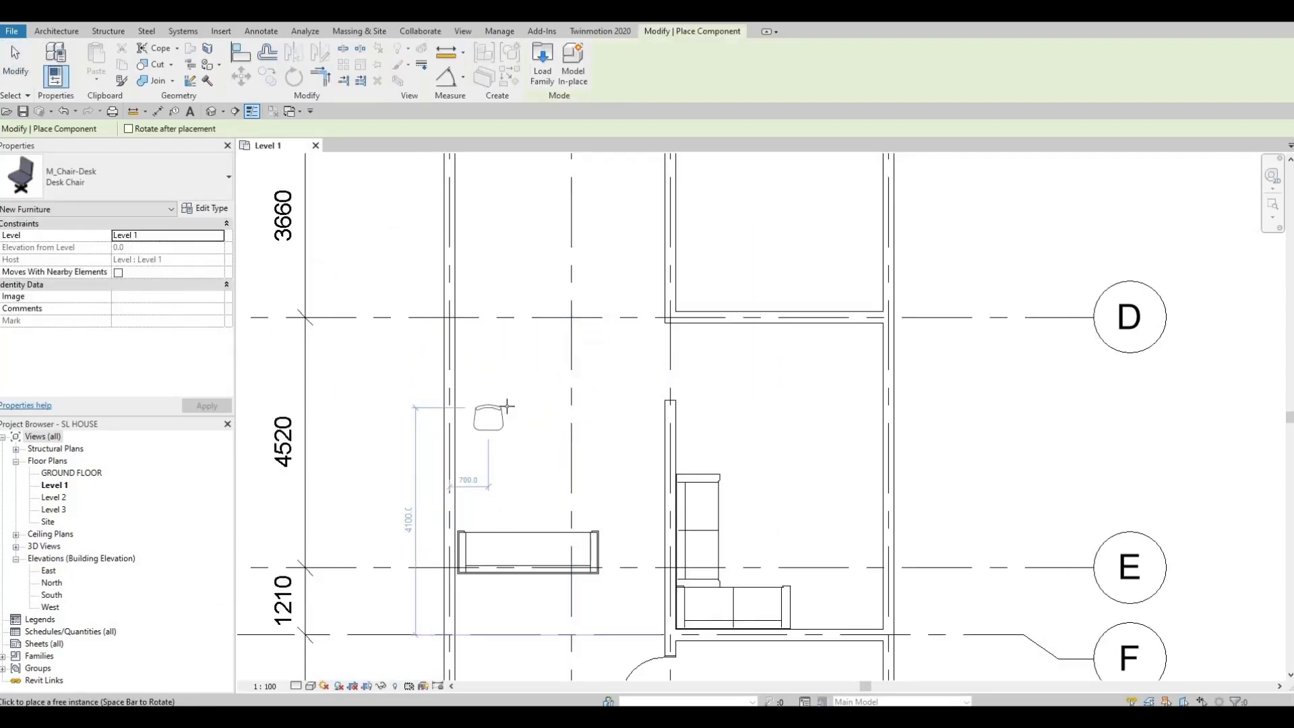
pyautogui.scroll(-1, 494, 406)
pyautogui.moveTo(604, 624); pyautogui.dragTo(634, 494, button='middle')
pyautogui.scroll(1, 633, 494)
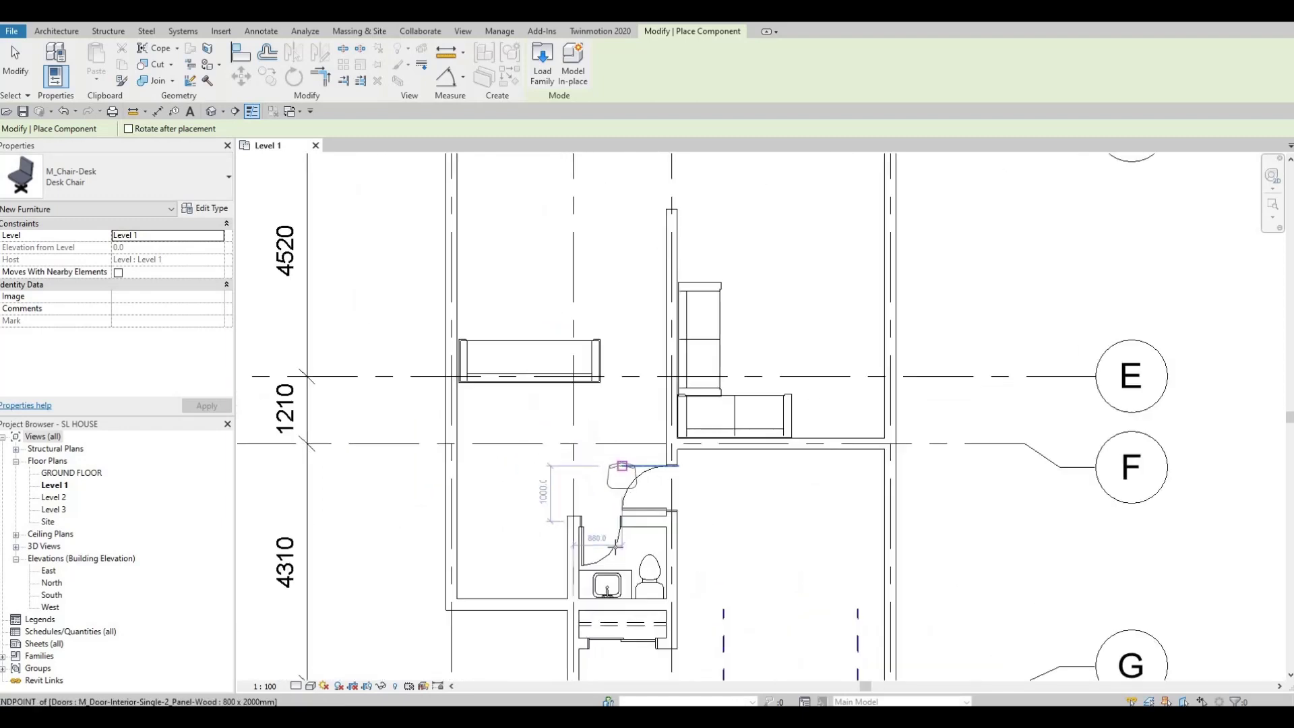
pyautogui.scroll(1, 671, 537)
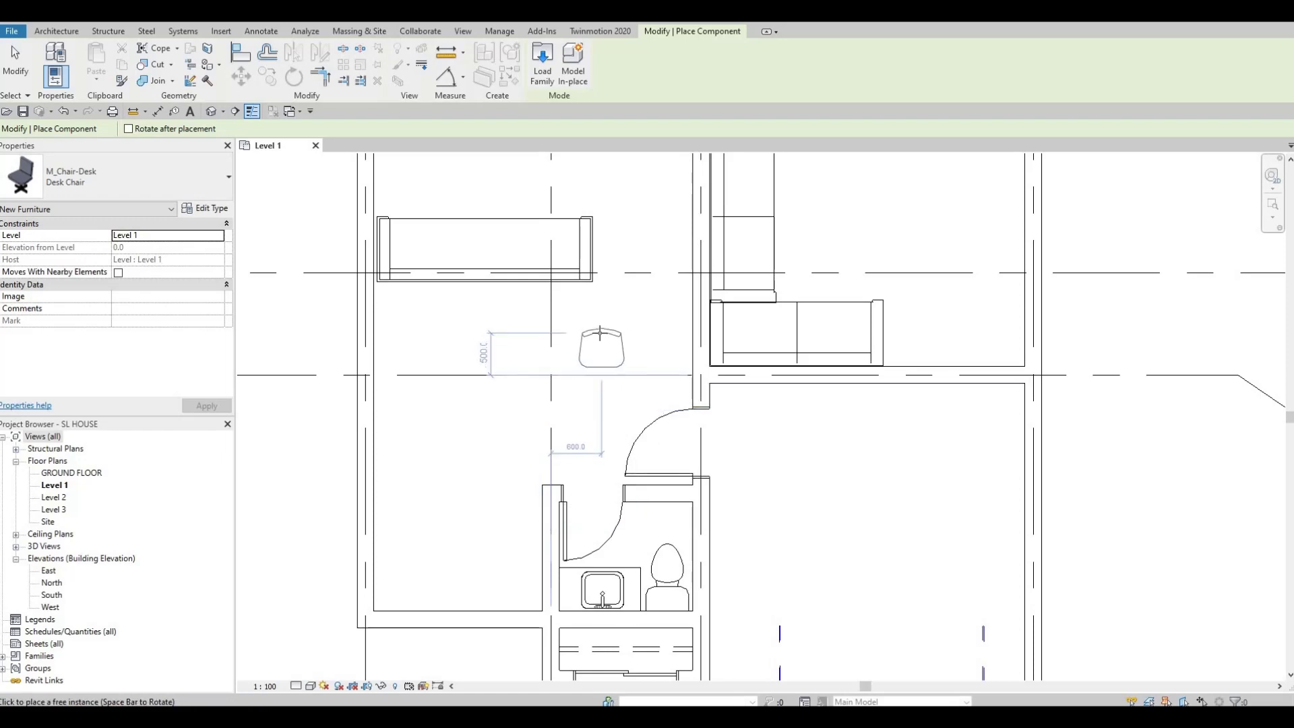
pyautogui.press('space')
pyautogui.press('space')
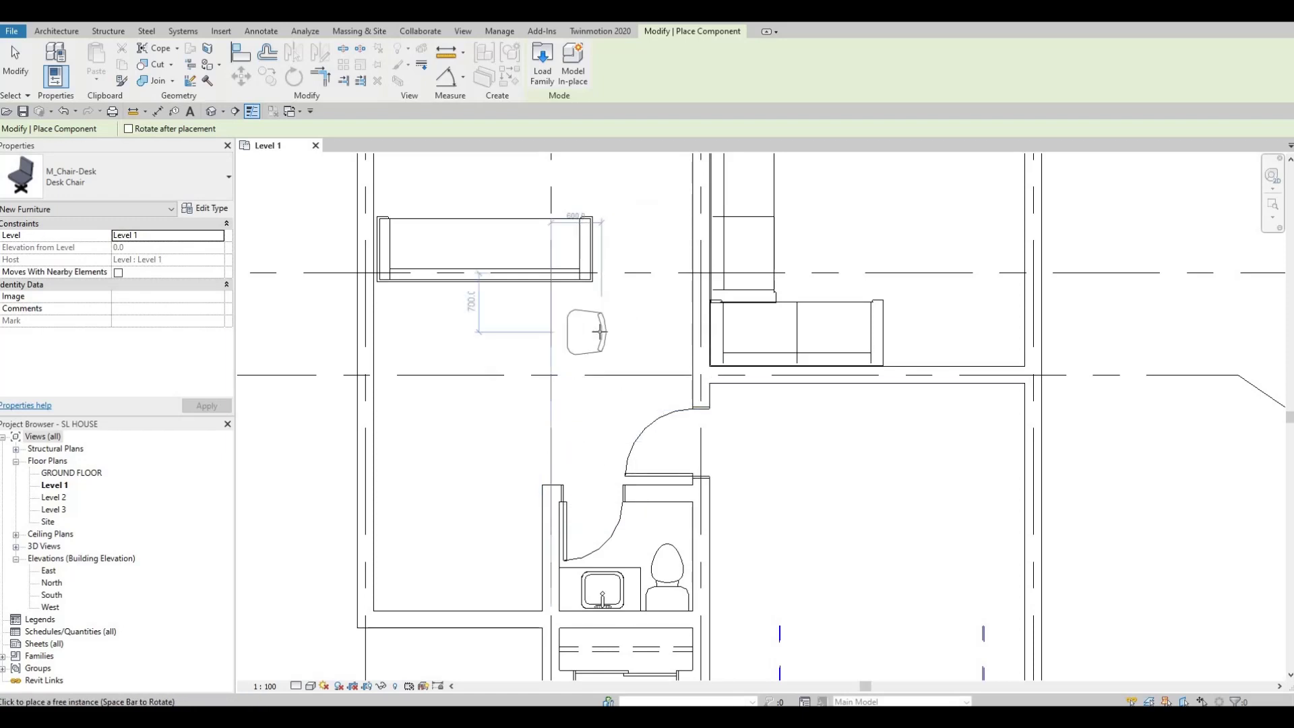
pyautogui.press('space')
pyautogui.press('space')
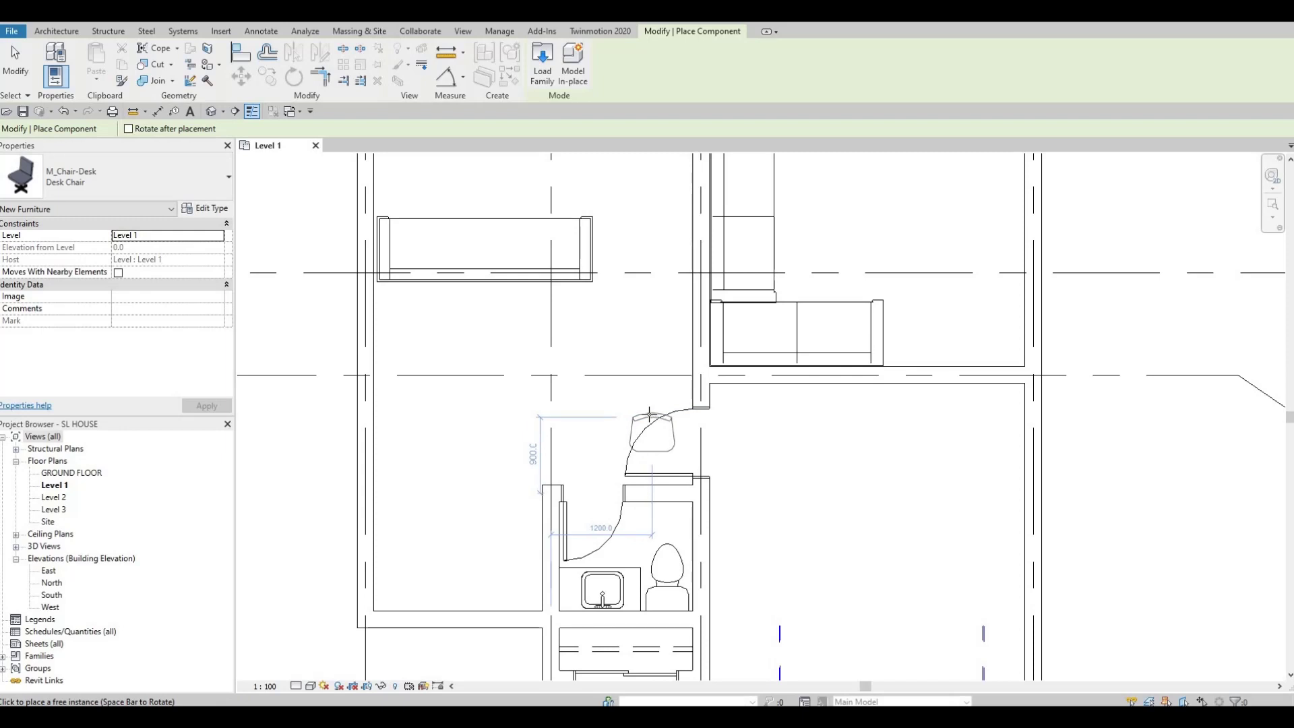
pyautogui.press('space')
pyautogui.press('space')
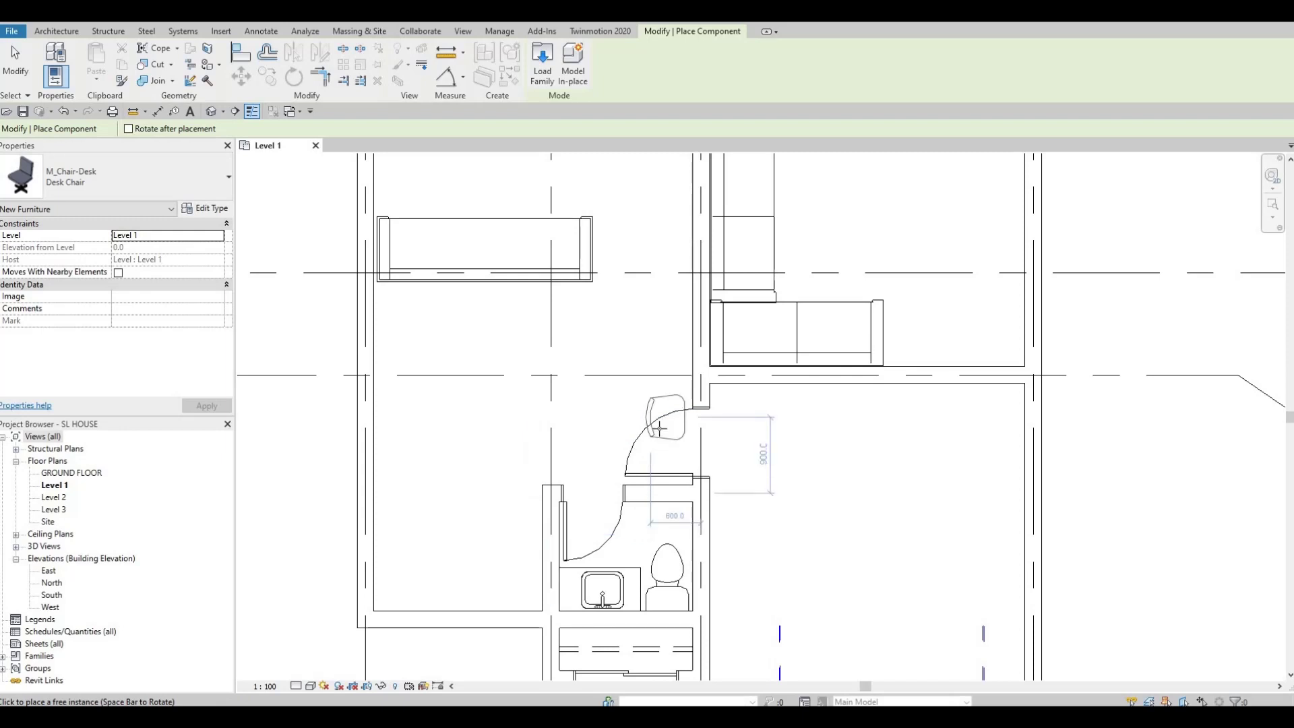
pyautogui.press('space')
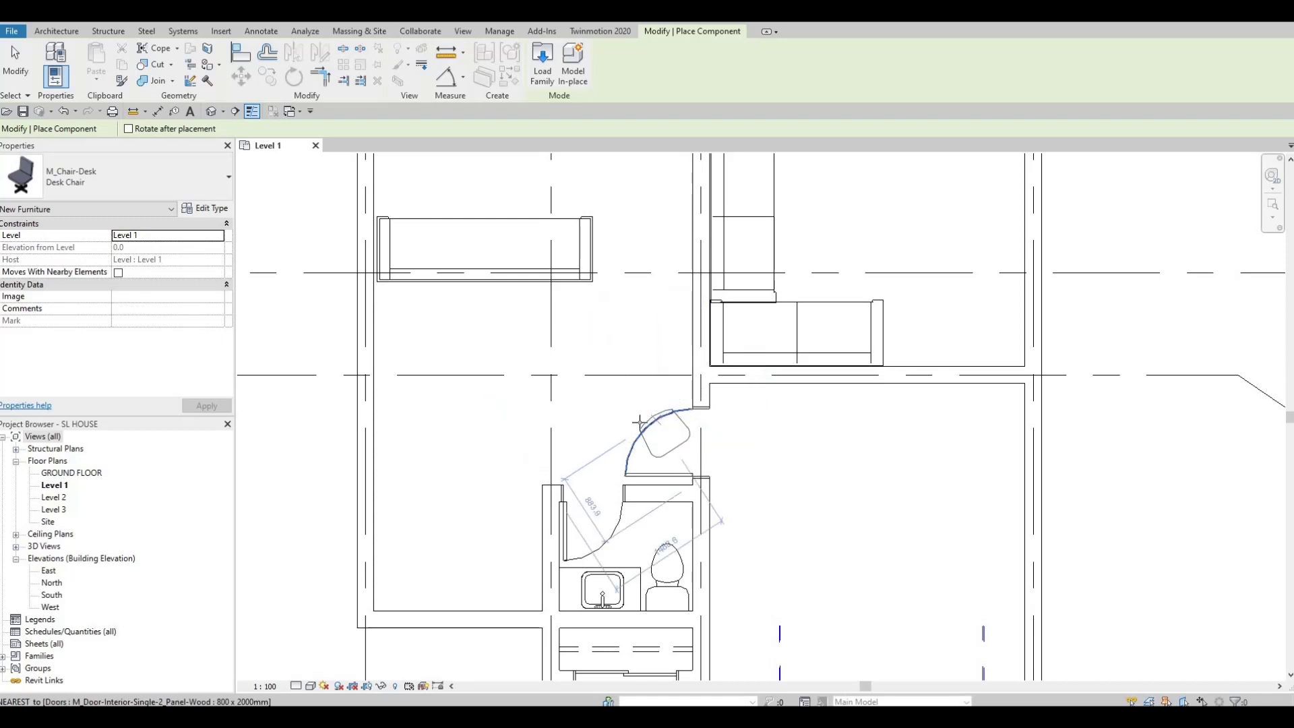
pyautogui.press('space')
pyautogui.press('space')
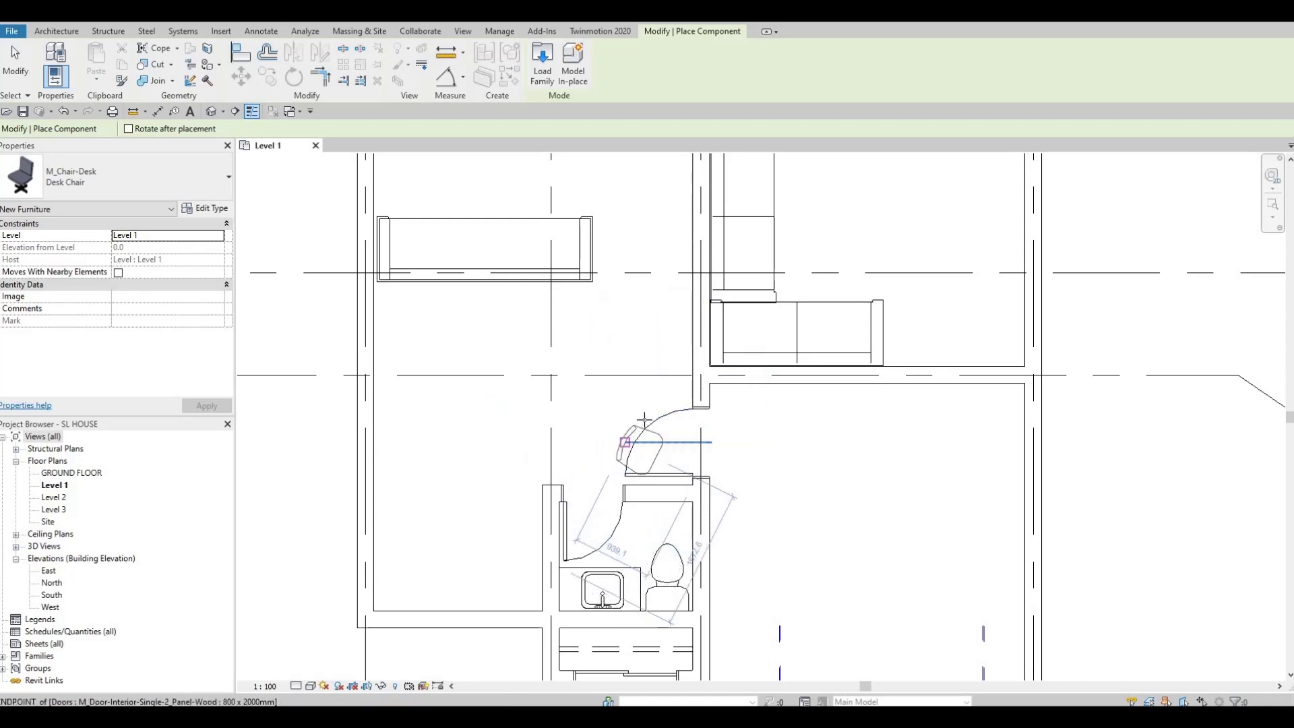
pyautogui.press('space')
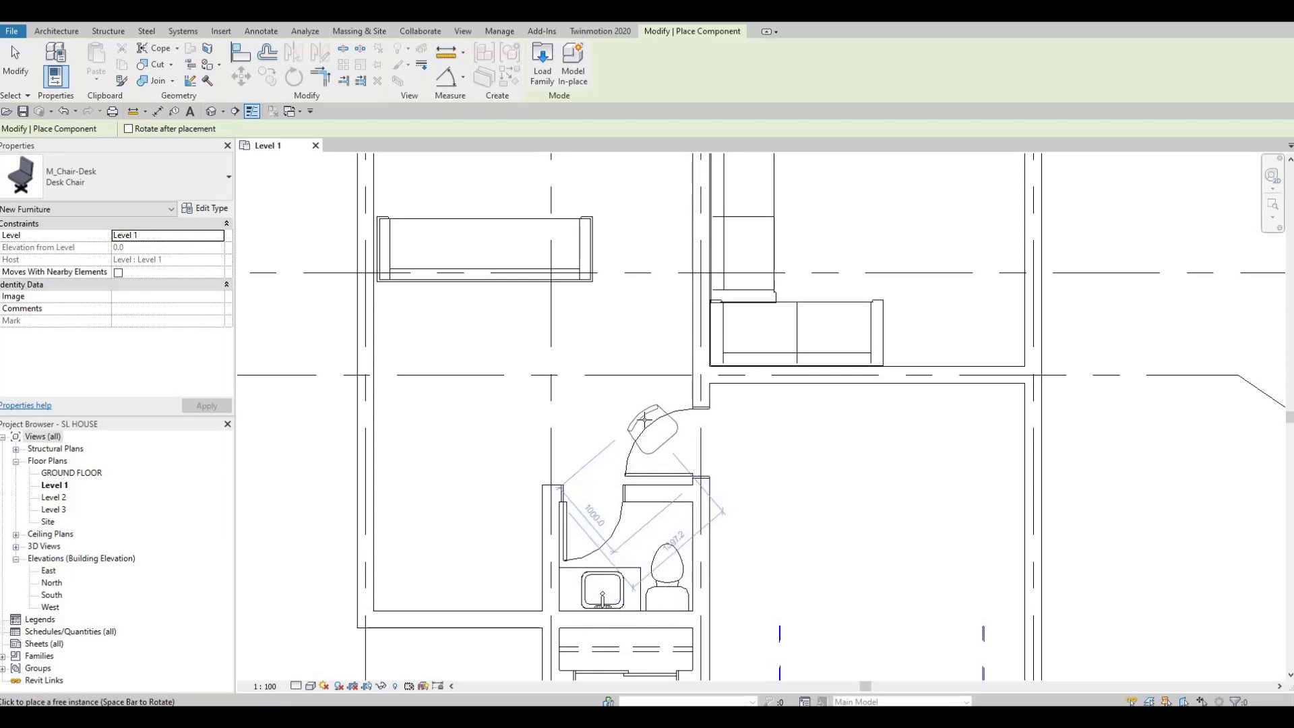
pyautogui.click(653, 428)
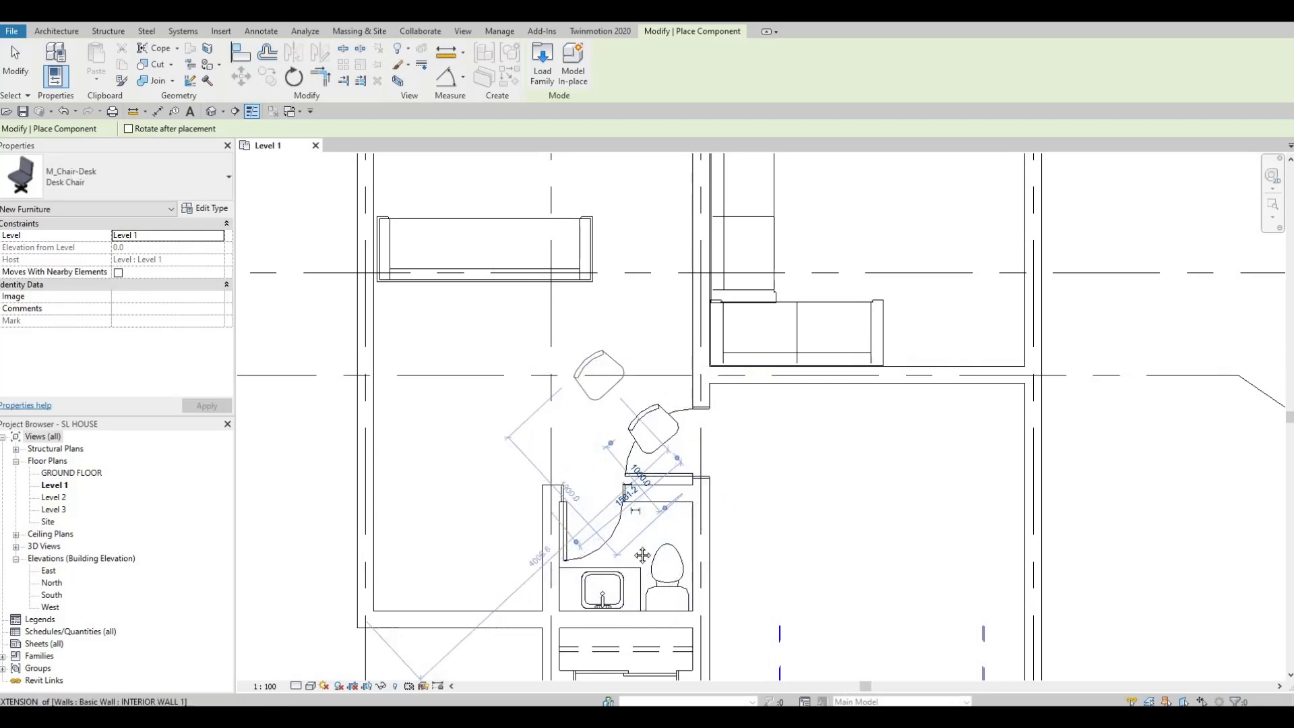
# Place another angled desk chair above the horizontal sofa, near the exterior wall between grids D and E.
pyautogui.moveTo(530, 186); pyautogui.dragTo(649, 441, button='middle')
pyautogui.scroll(-3, 559, 295)
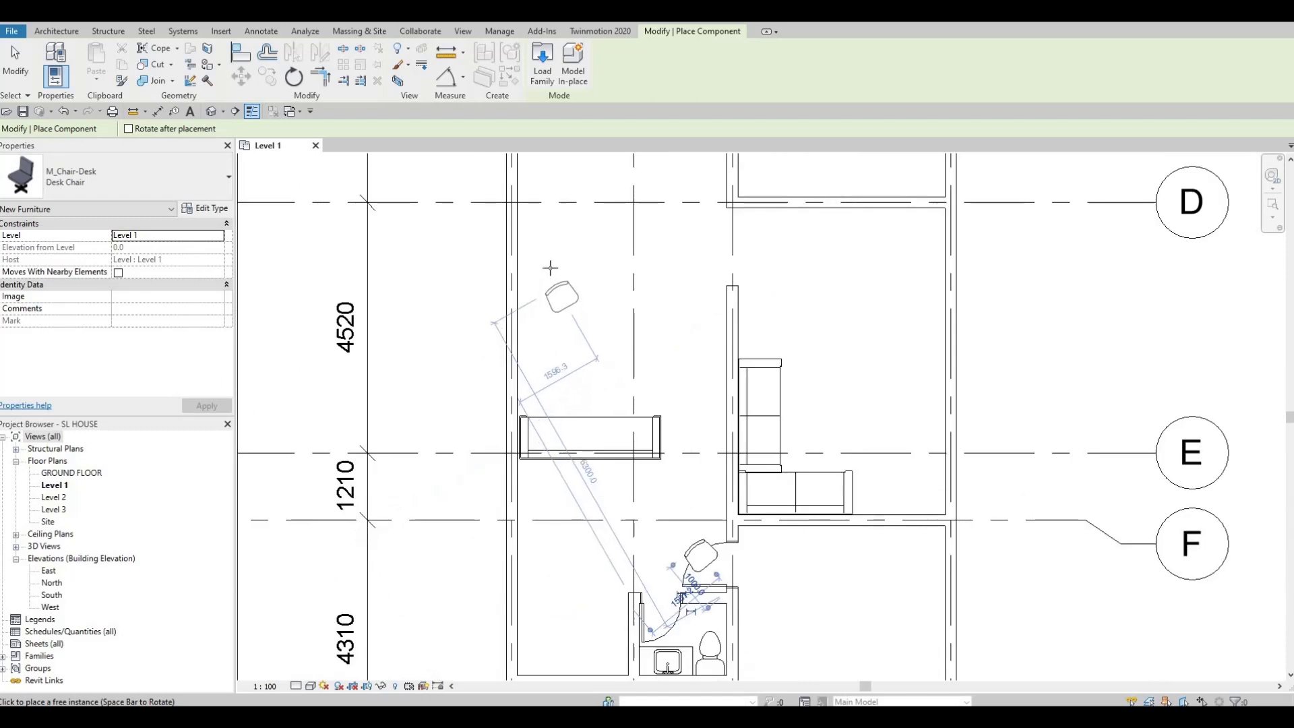
pyautogui.click(538, 301)
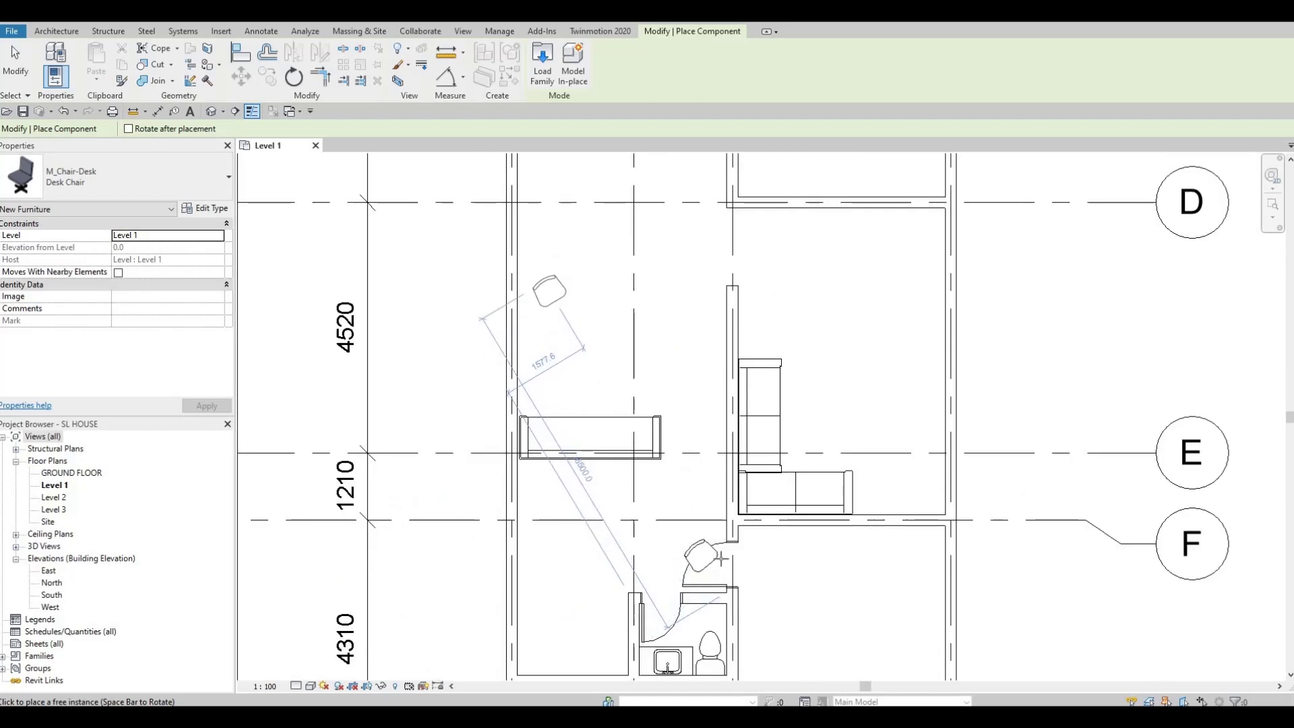
# Try to rotate the next desk chair to an opposing angle beside the angled chair above the sofa.
pyautogui.scroll(1, 723, 556)
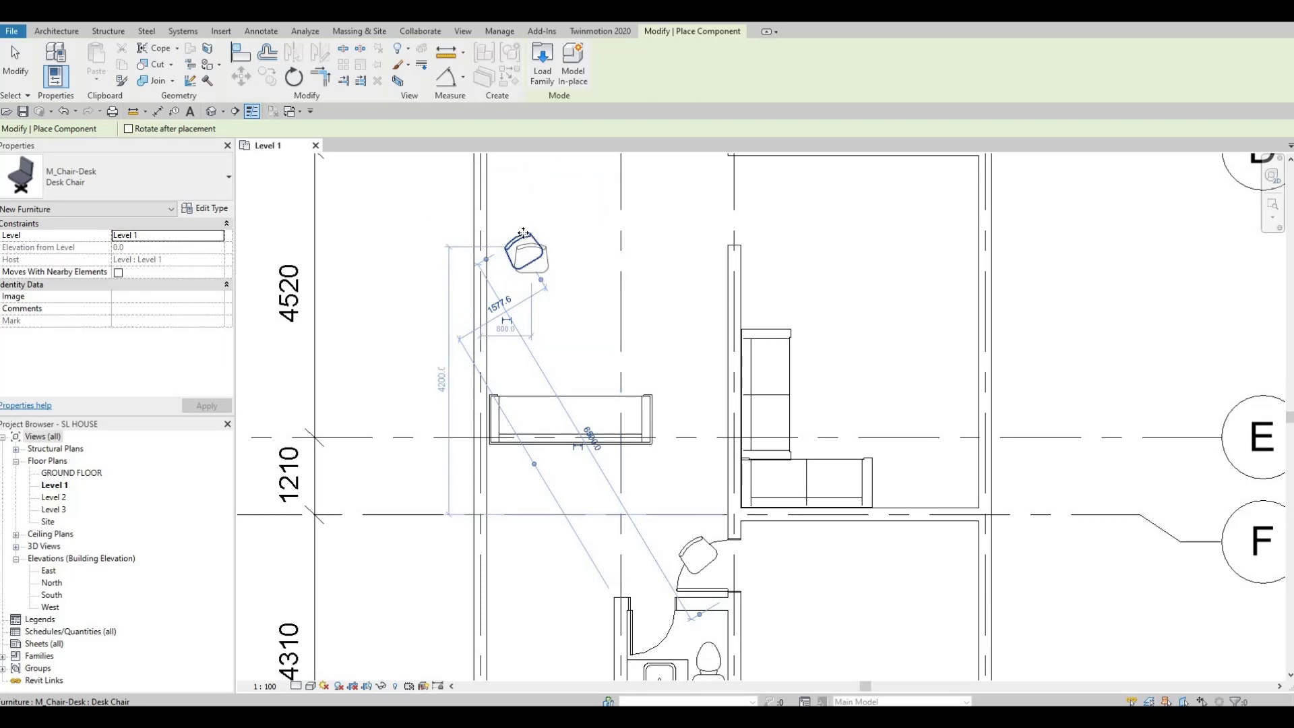
pyautogui.scroll(3, 524, 243)
pyautogui.press('space')
pyautogui.press('space')
pyautogui.press('space')
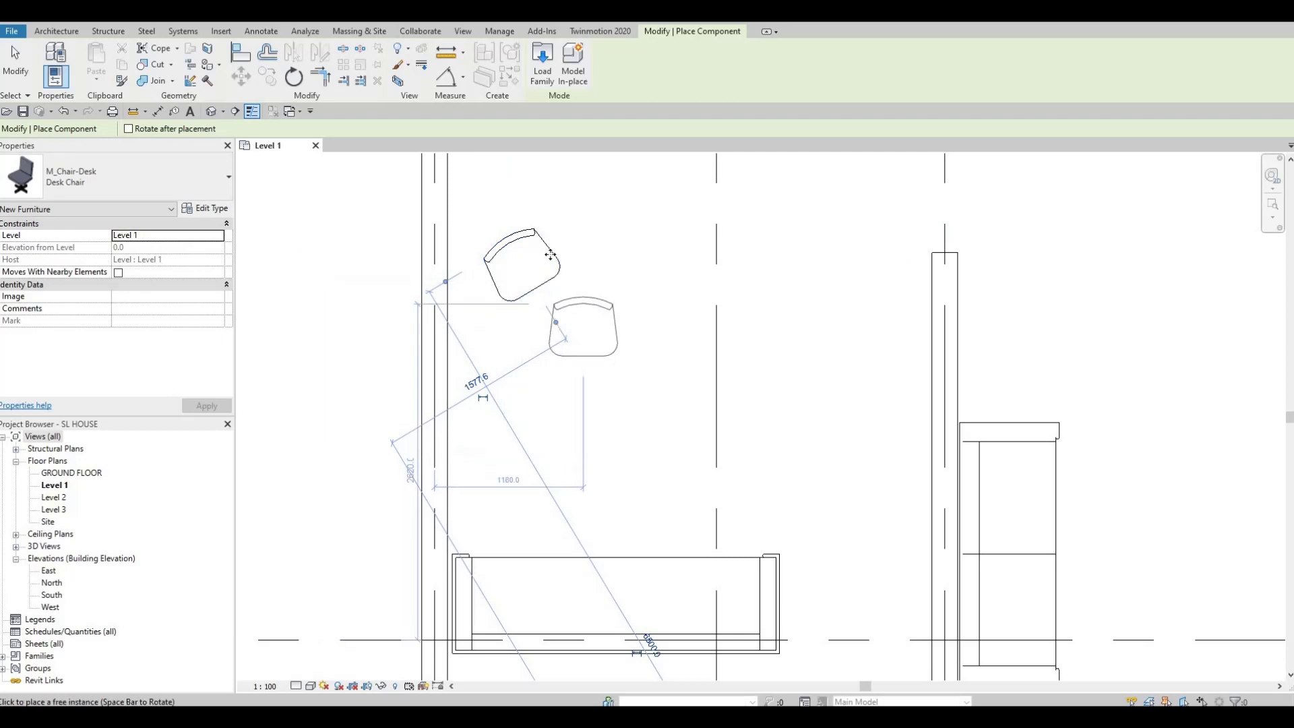
pyautogui.press('space')
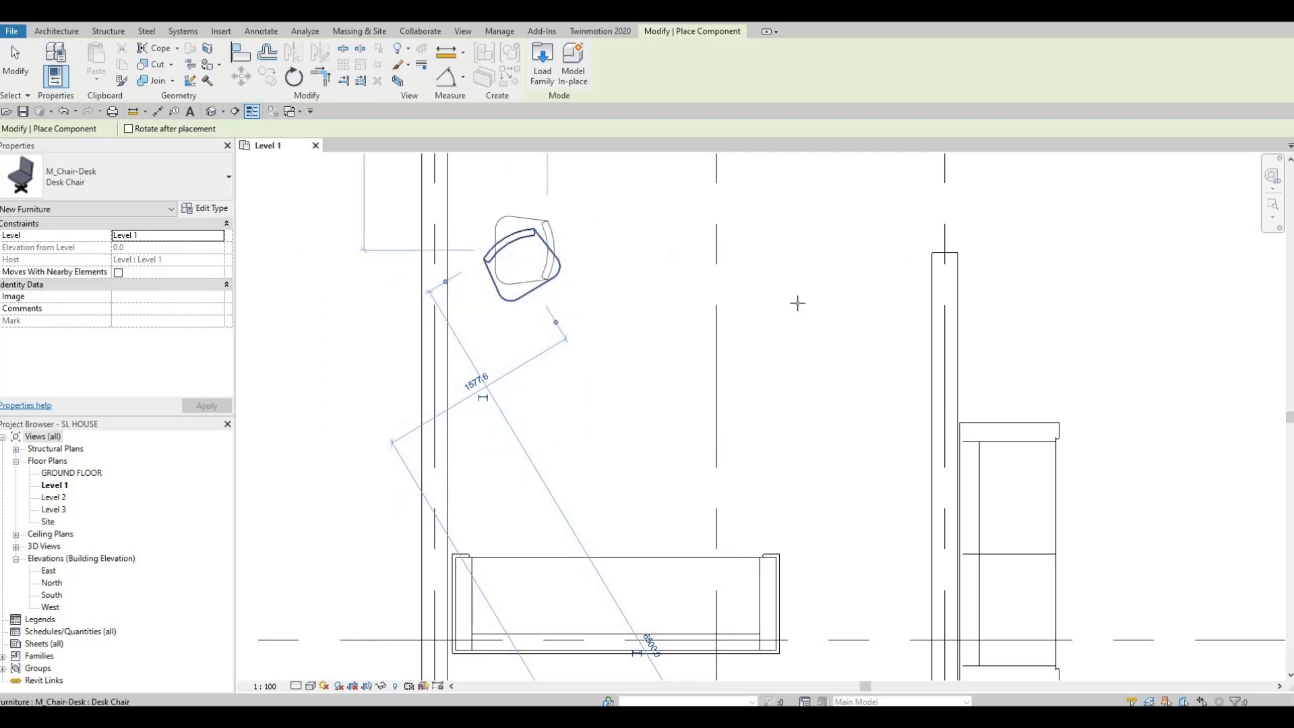
# Rotate the desk chair to the slant of the bathroom door swing and place it on that arc.
pyautogui.scroll(-5, 884, 306)
pyautogui.scroll(2, 795, 404)
pyautogui.scroll(1, 794, 397)
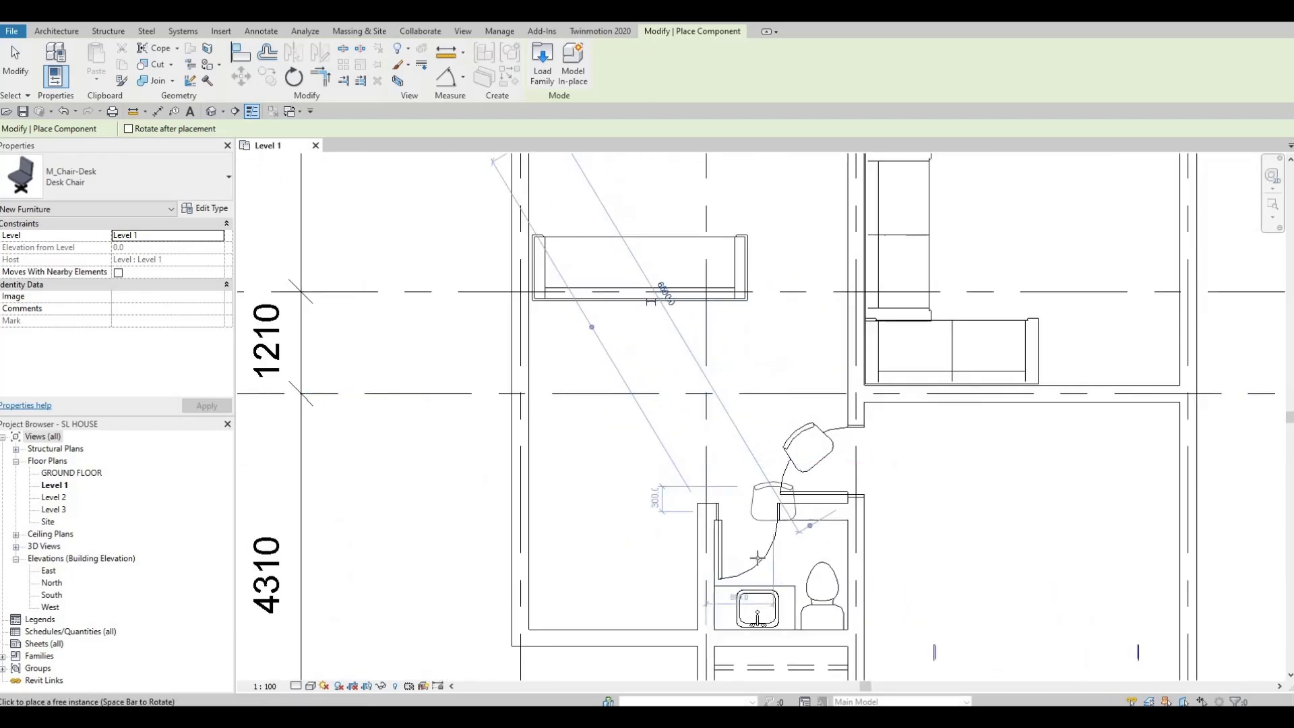
pyautogui.press('space')
pyautogui.press('space')
pyautogui.press('space')
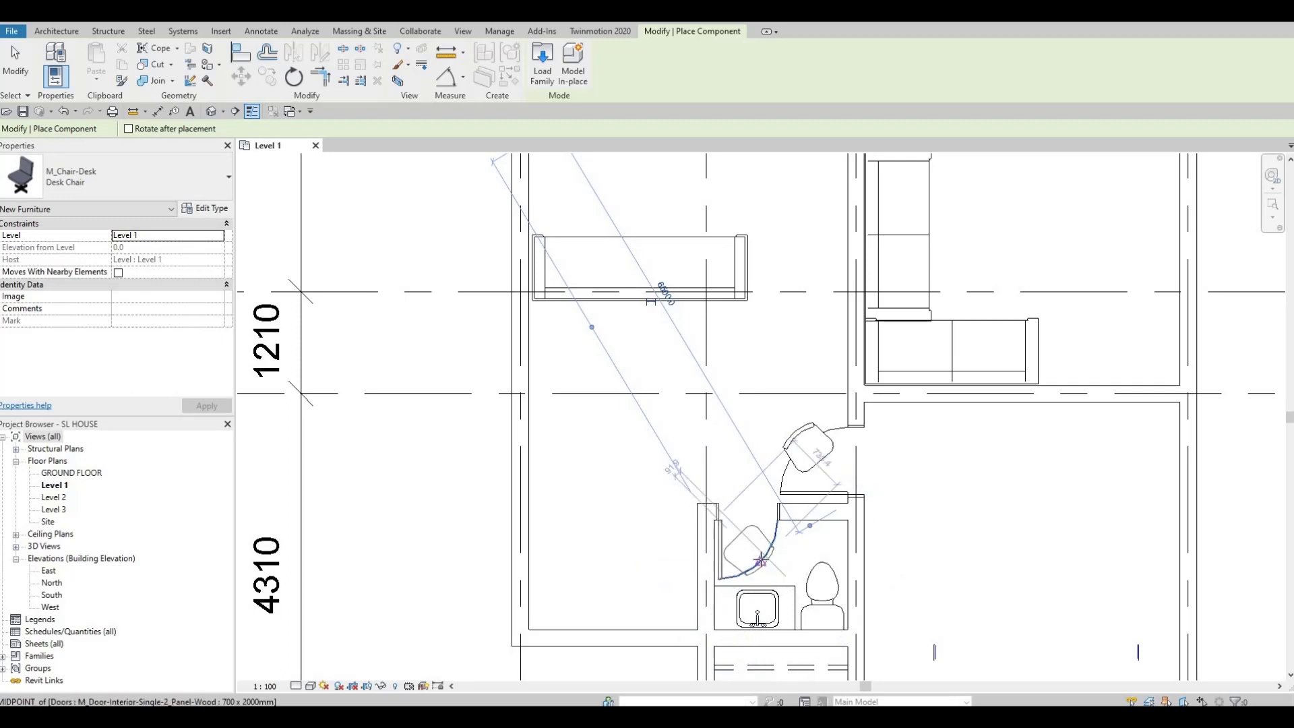
pyautogui.click(749, 563)
# End chair placement and delete the desk chair on the door swing just below grid F.
pyautogui.scroll(-2, 702, 365)
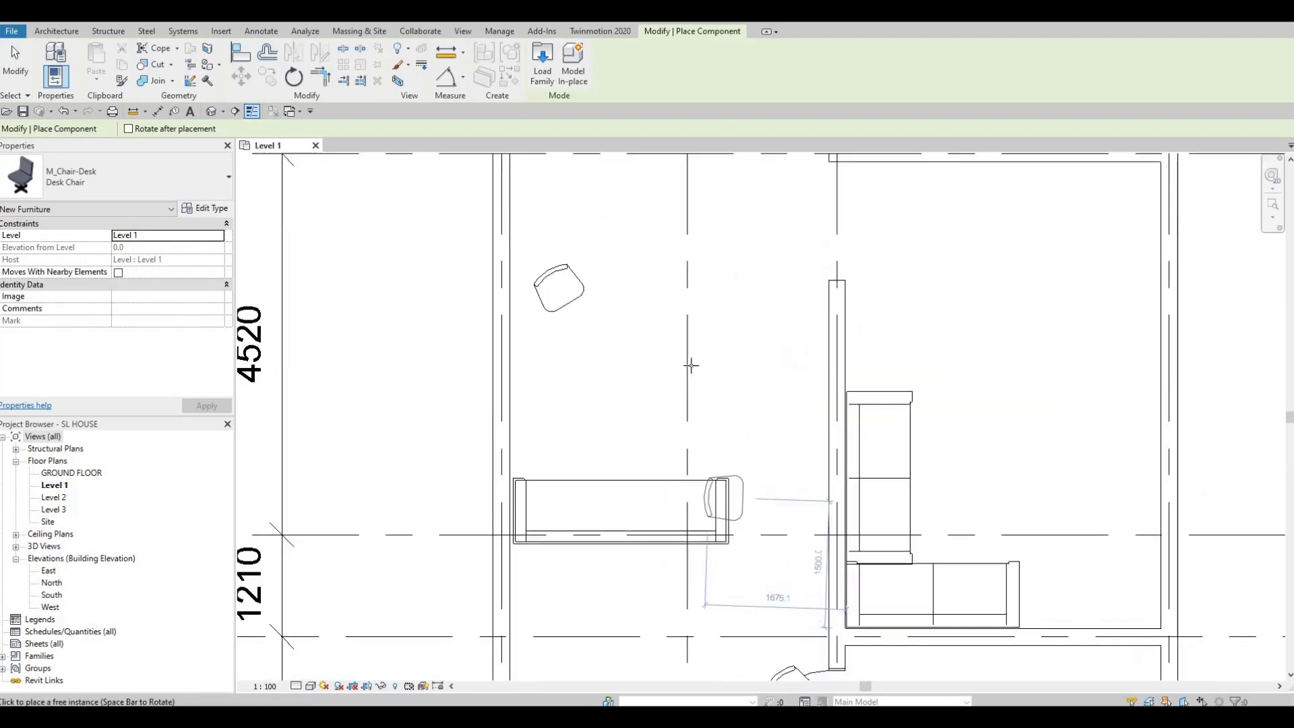
pyautogui.scroll(-1, 771, 365)
pyautogui.moveTo(746, 459); pyautogui.dragTo(751, 320, button='middle')
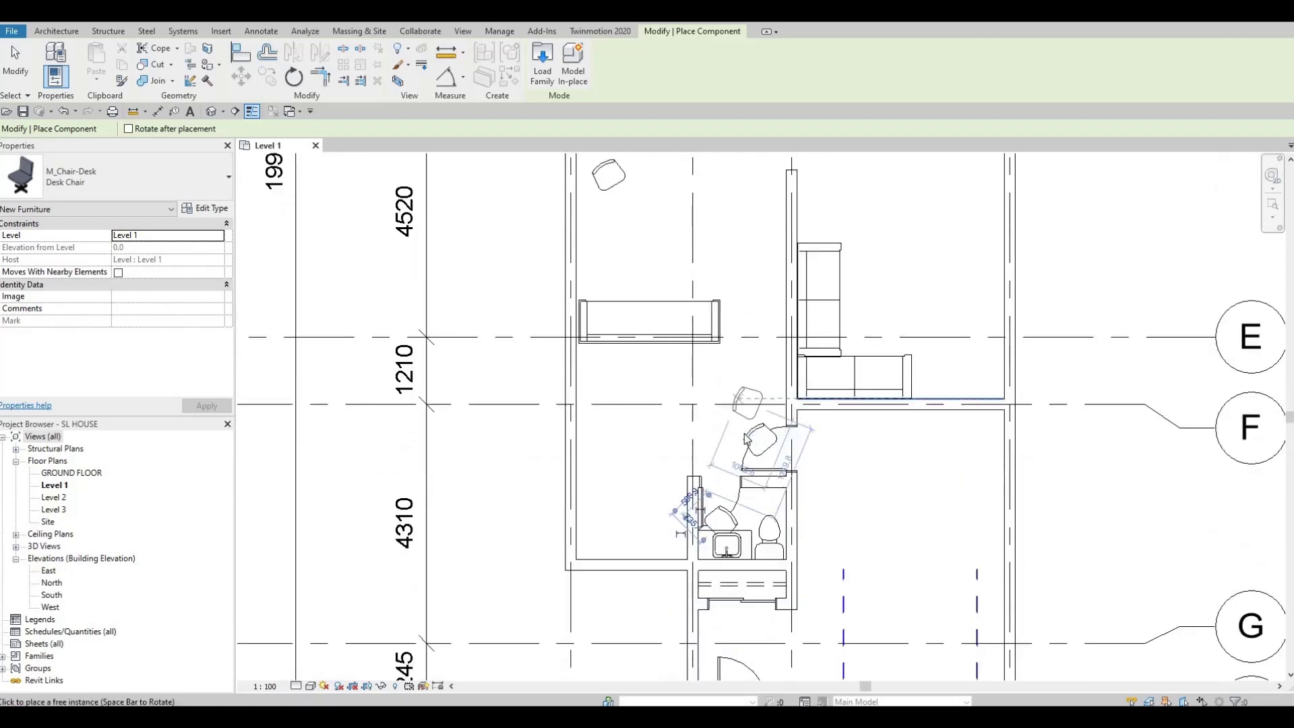
pyautogui.press('Escape')
pyautogui.press('Escape')
pyautogui.click(749, 434)
pyautogui.press('Delete')
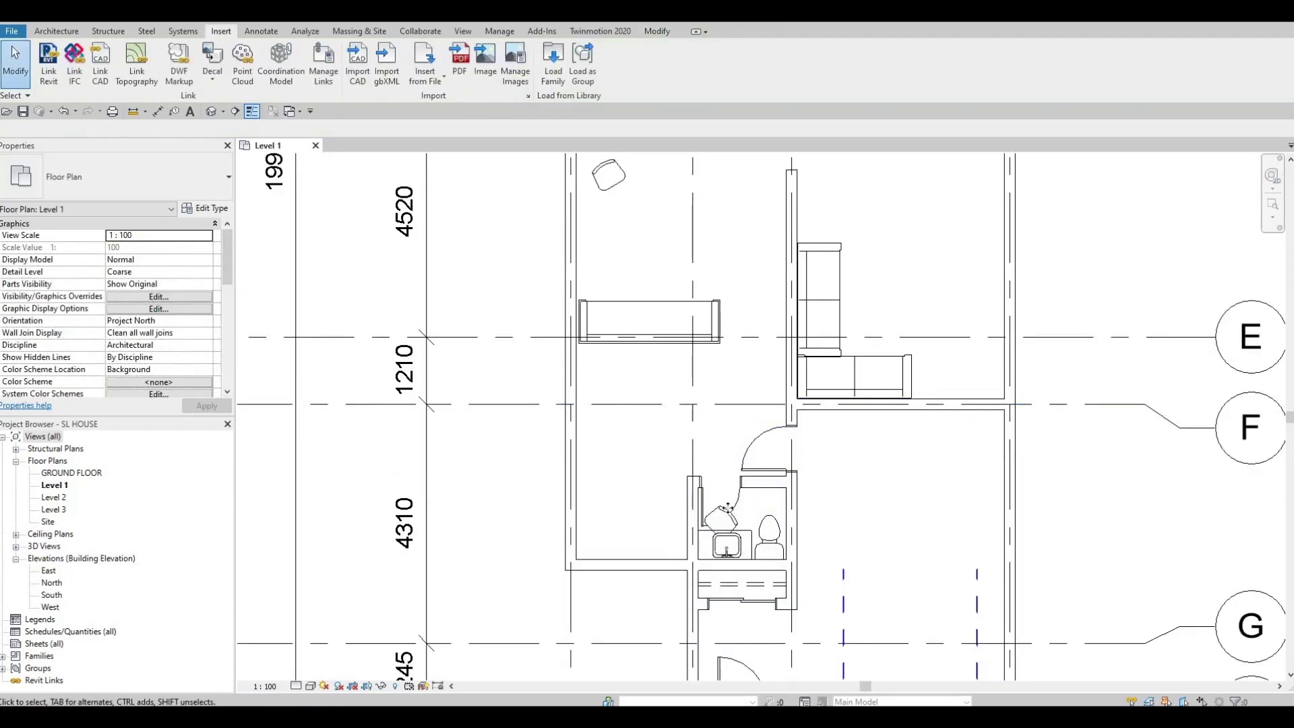
# Move the desk chair out of the bathroom to sit level with the angled chair above the horizontal sofa.
pyautogui.moveTo(721, 514); pyautogui.dragTo(695, 168)
pyautogui.click(625, 373)
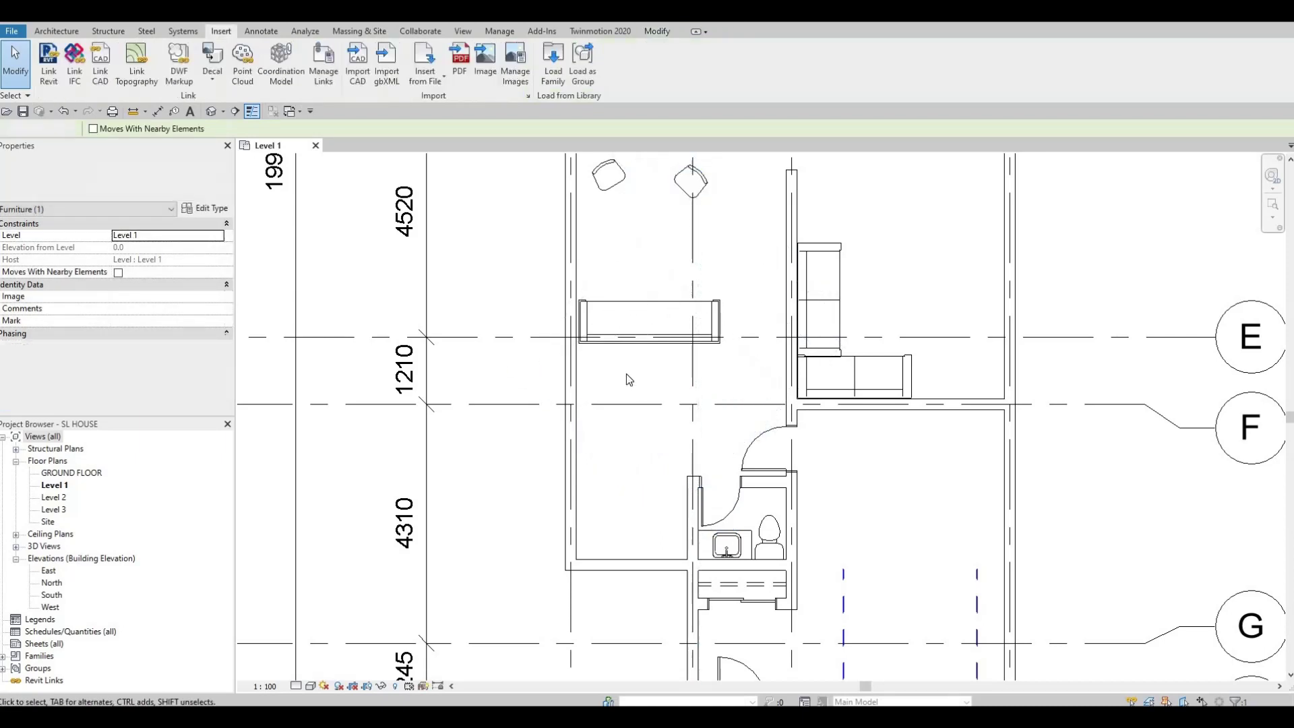
pyautogui.moveTo(703, 171); pyautogui.dragTo(610, 330, button='middle')
pyautogui.click(610, 329)
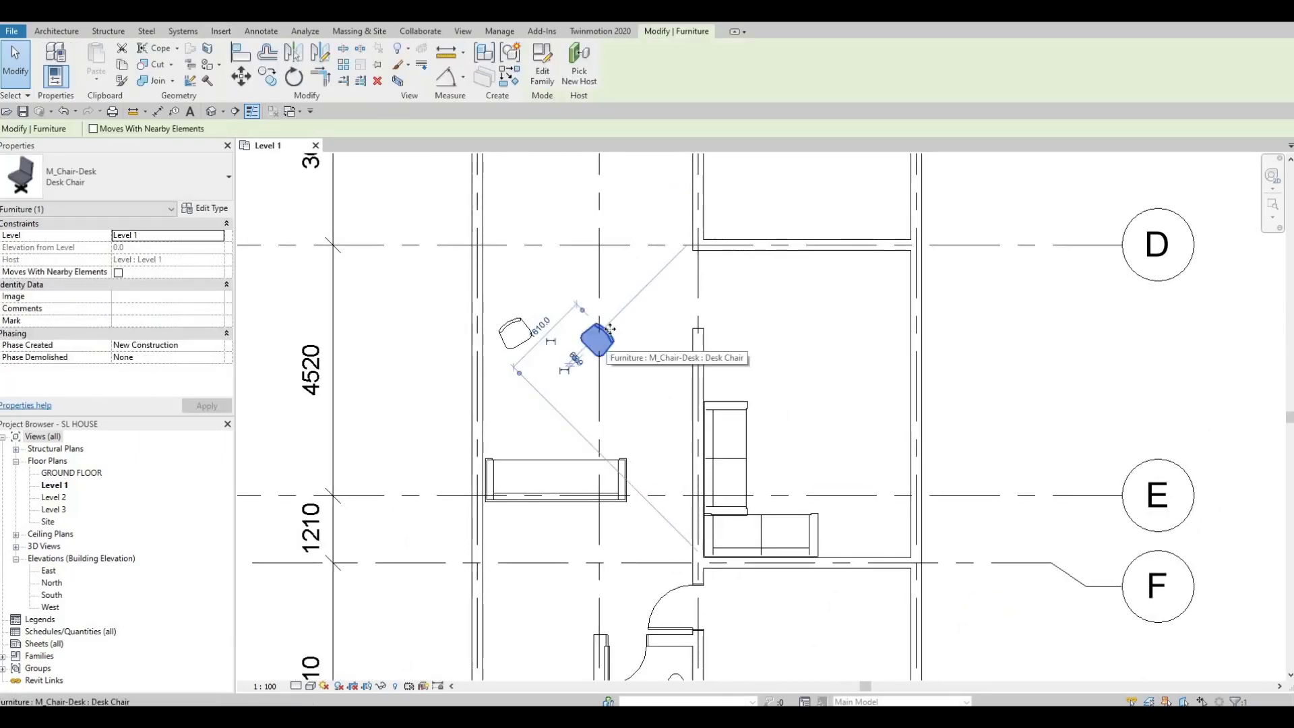
pyautogui.moveTo(605, 333); pyautogui.dragTo(607, 326)
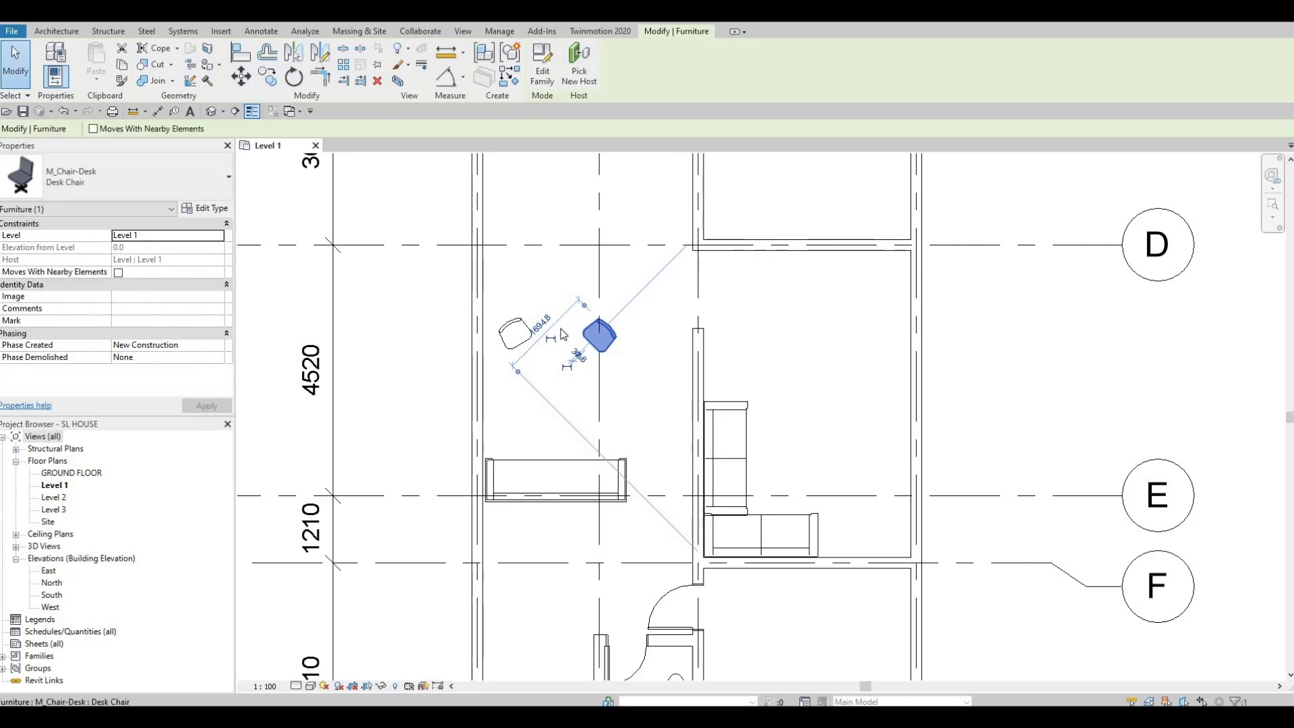
# Move both angled desk chairs down toward the horizontal sofa, keeping them level with each other.
pyautogui.click(515, 337)
pyautogui.moveTo(520, 394); pyautogui.dragTo(512, 392)
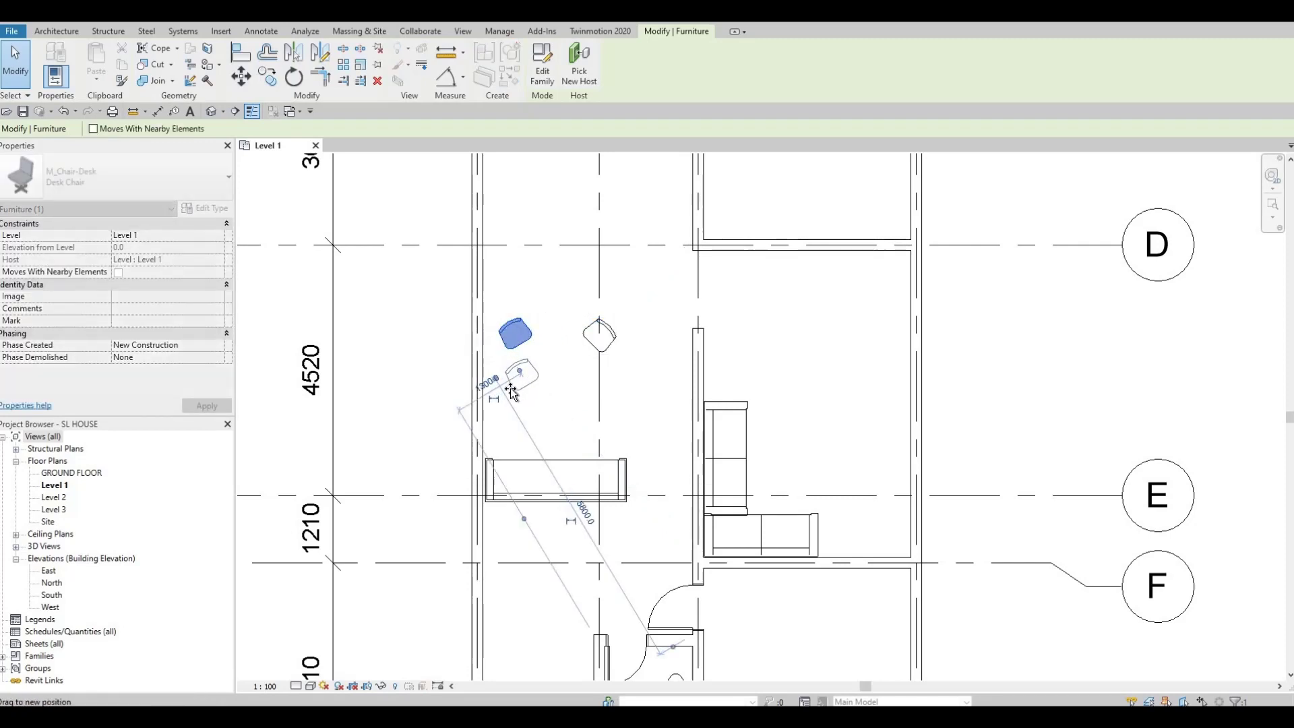
pyautogui.moveTo(626, 354); pyautogui.dragTo(611, 390)
pyautogui.click(600, 335)
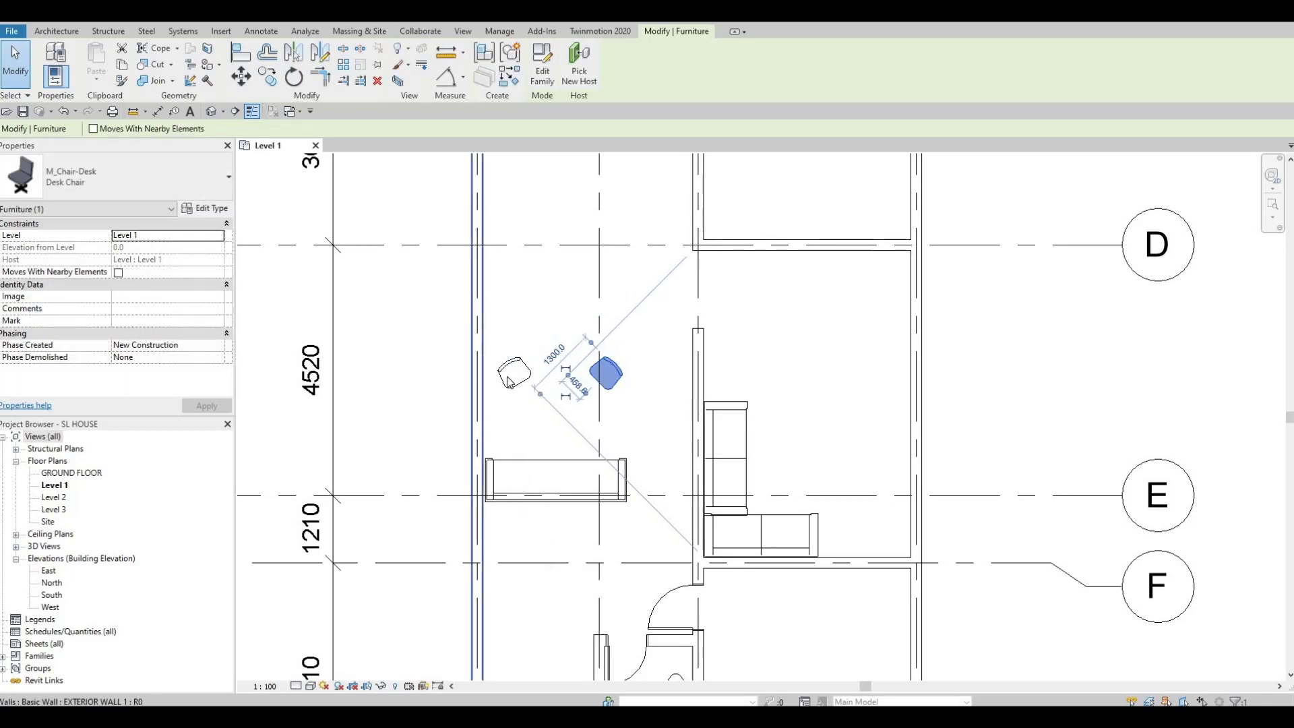
pyautogui.press('Escape')
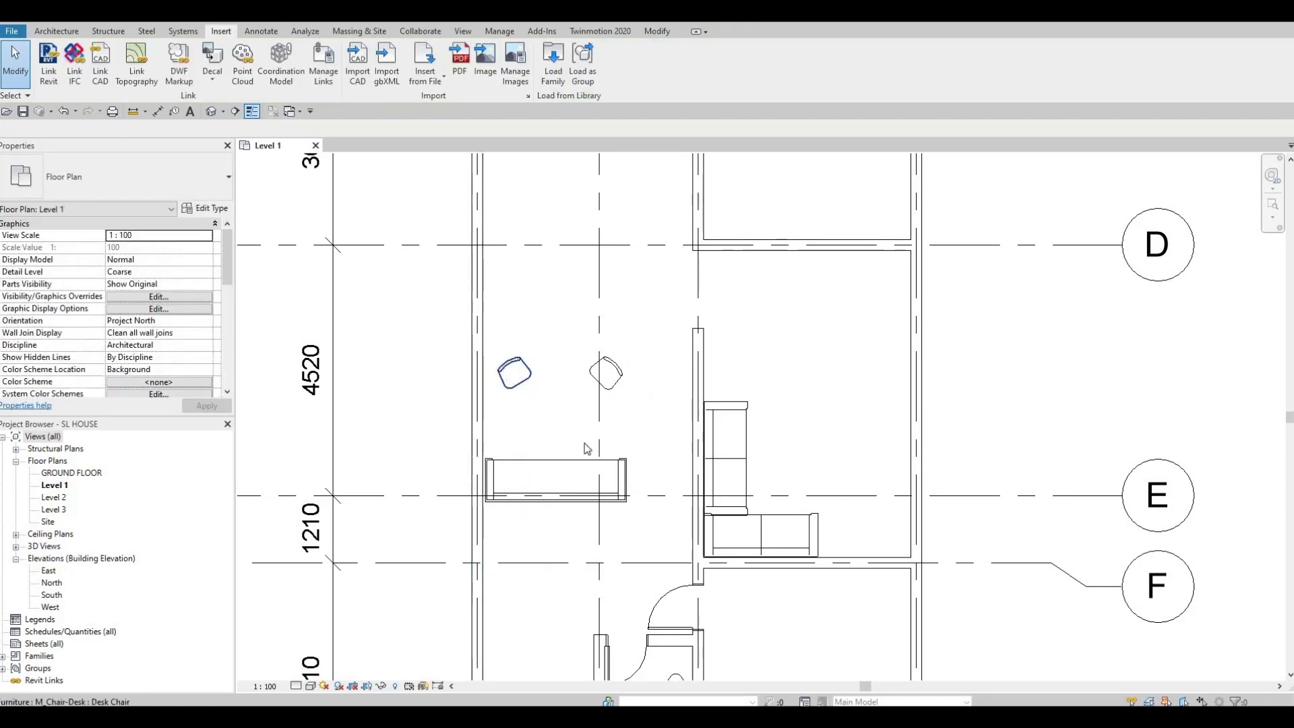
# Copy the desk chair nearest the exterior wall about 5000 mm into the adjoining room, above the vertical sofa.
pyautogui.click(514, 373)
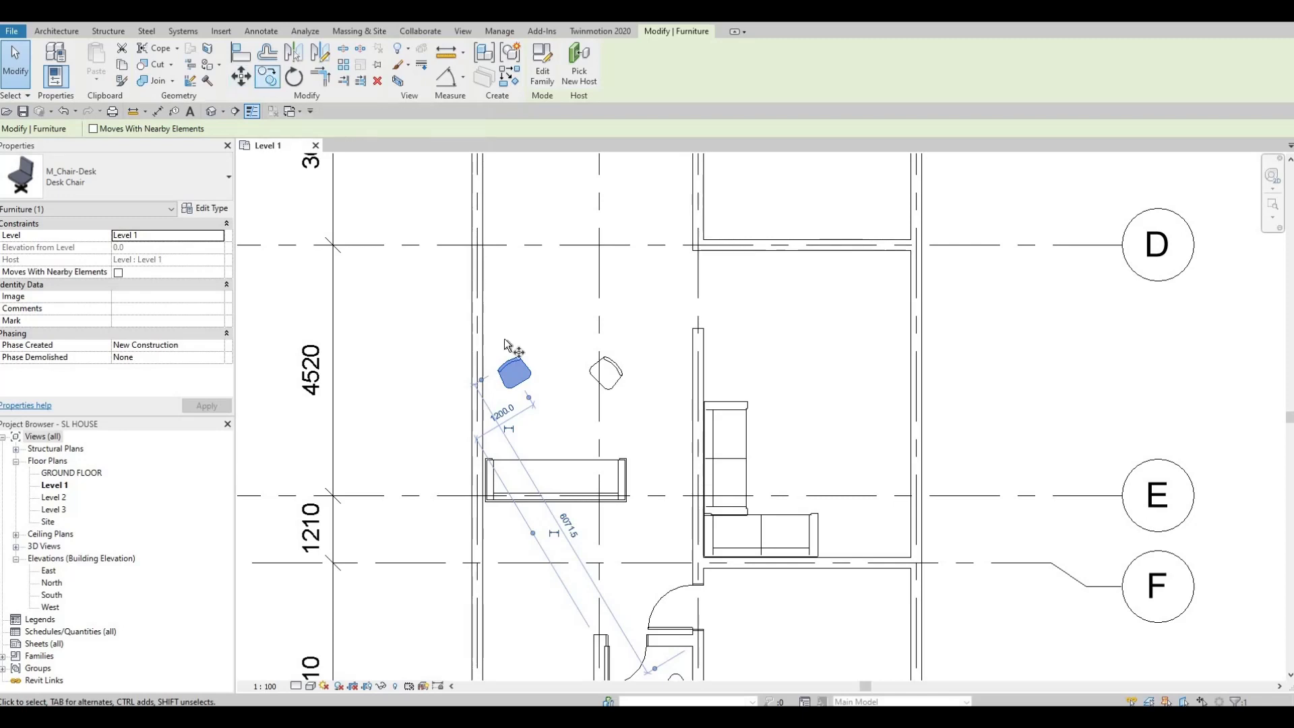
pyautogui.press('m')
pyautogui.press('v')
pyautogui.click(514, 379)
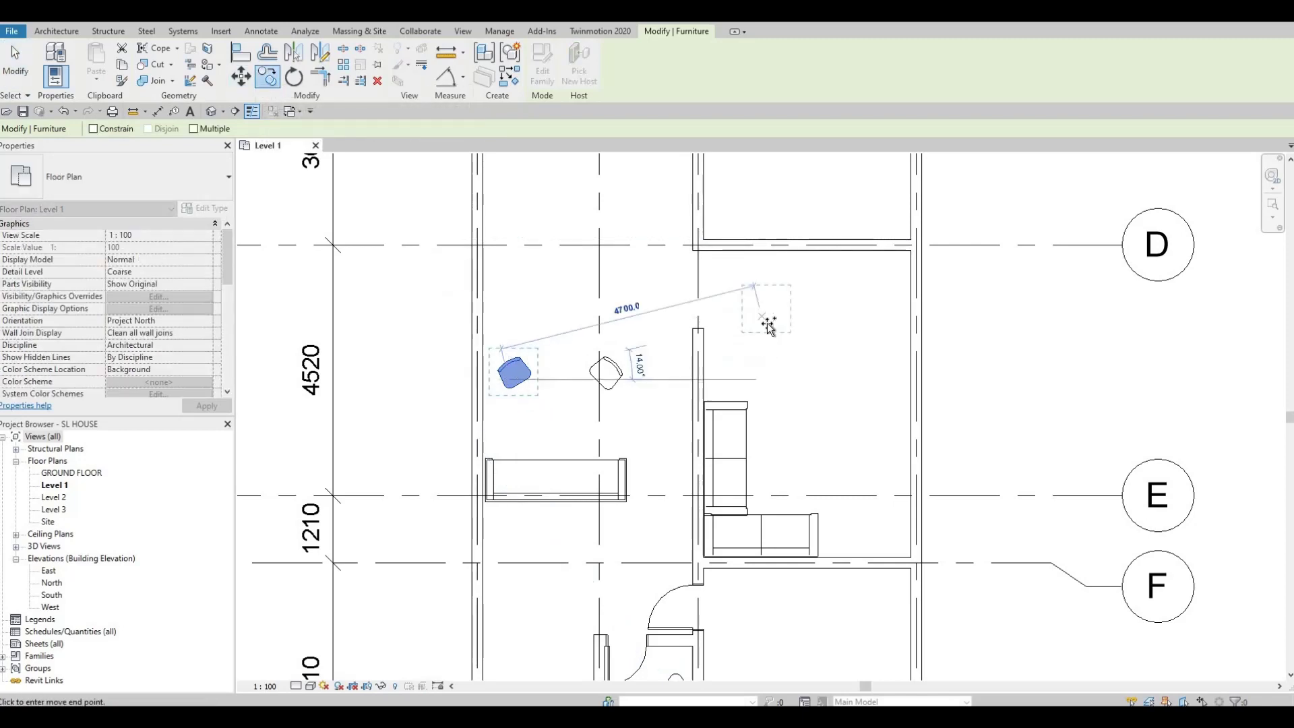
pyautogui.click(783, 337)
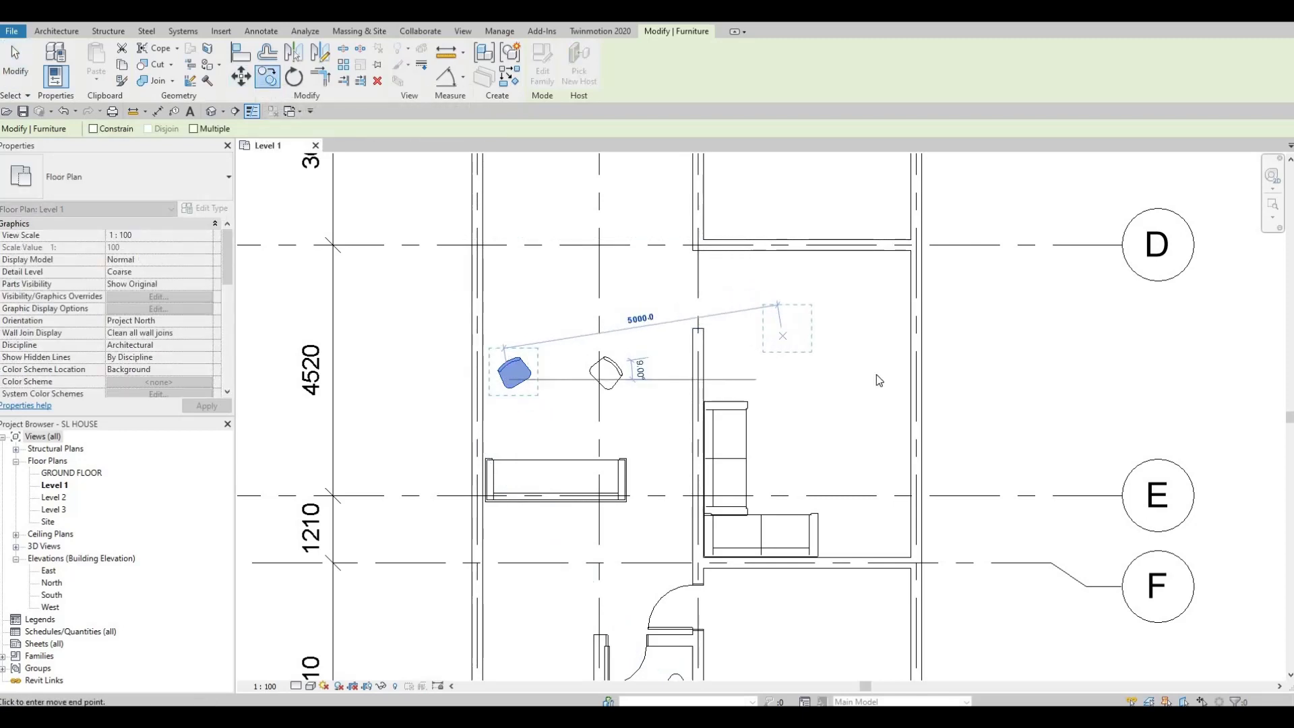
pyautogui.press('Escape')
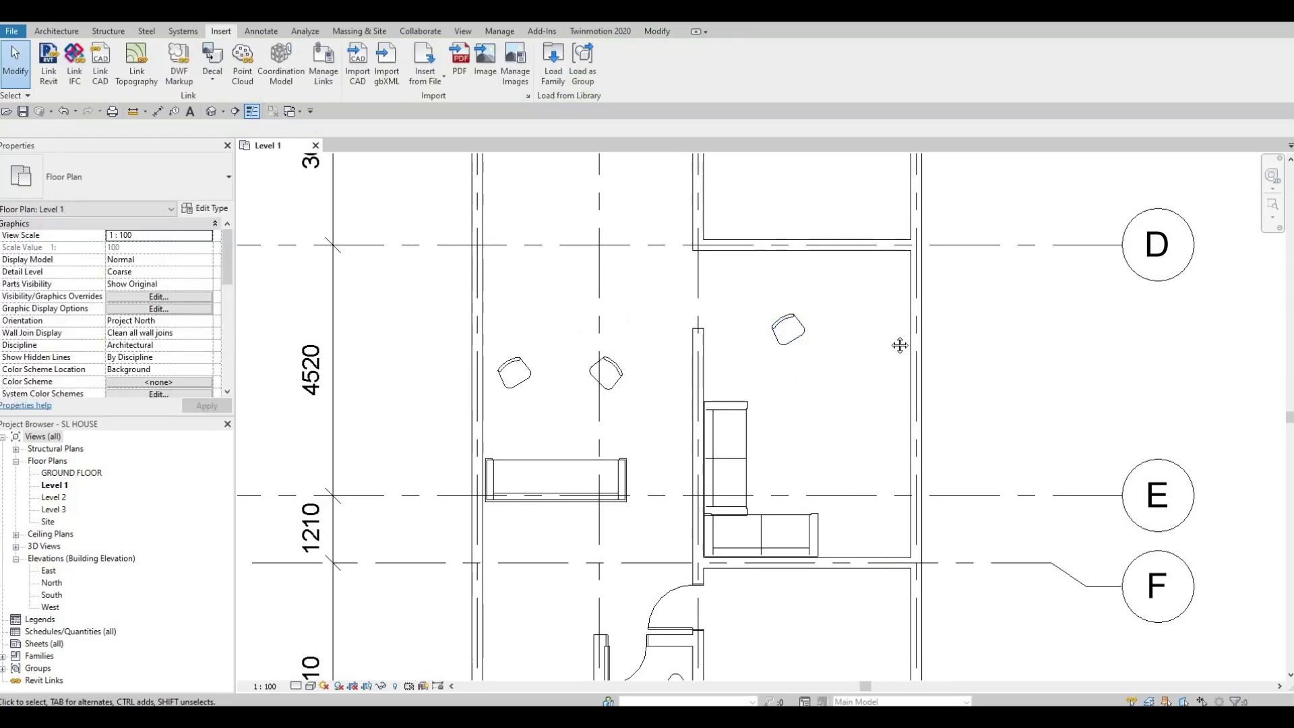
pyautogui.scroll(-5, 820, 344)
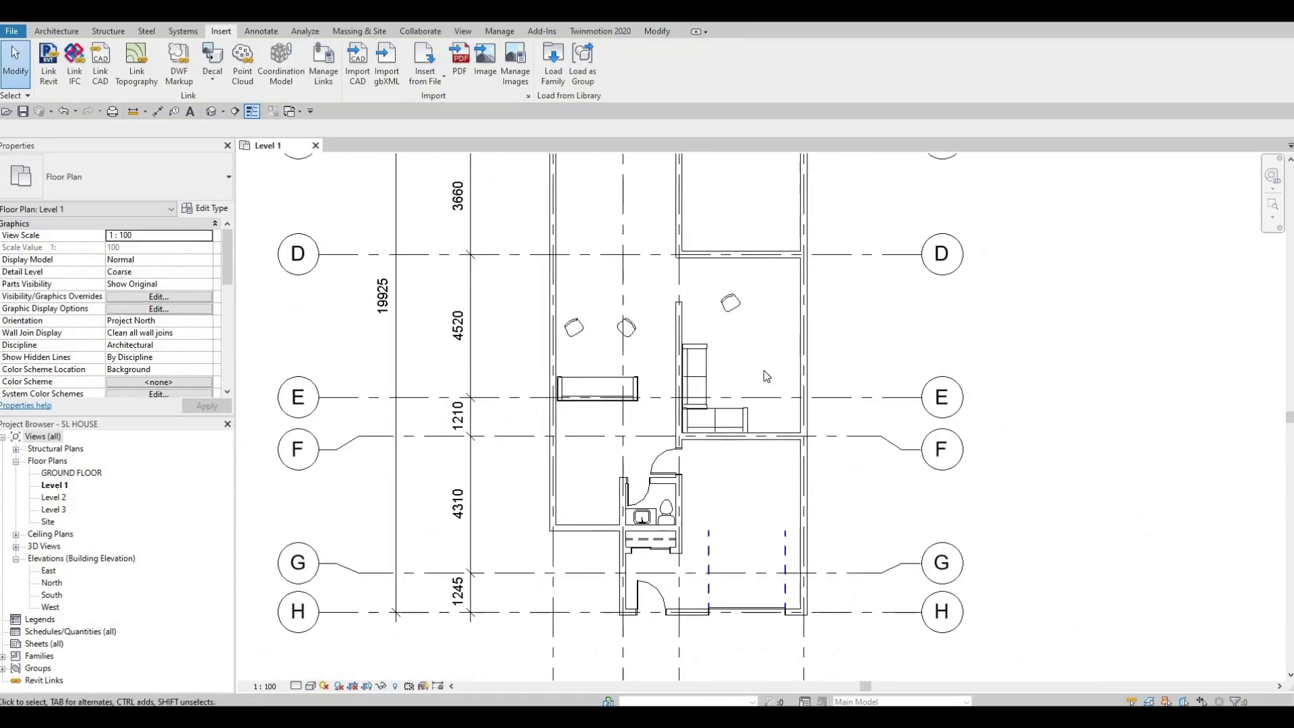
pyautogui.scroll(3, 762, 337)
pyautogui.scroll(2, 723, 273)
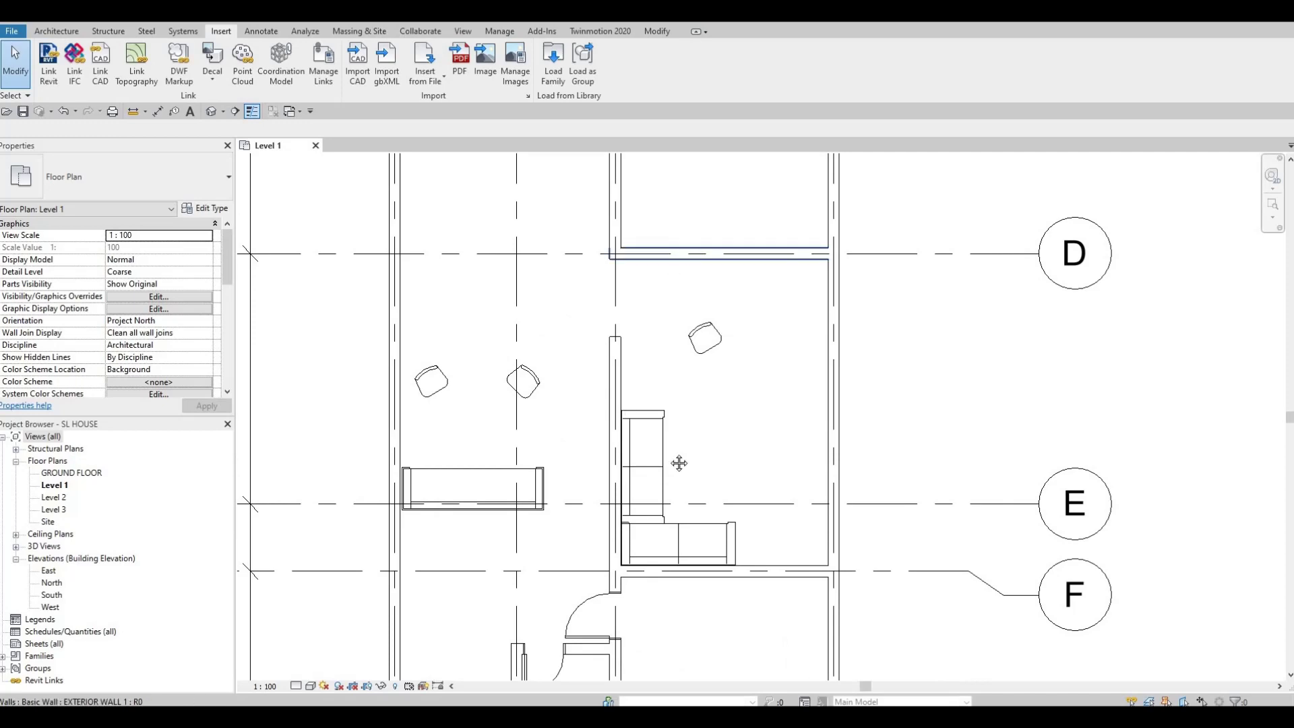
pyautogui.scroll(-4, 679, 463)
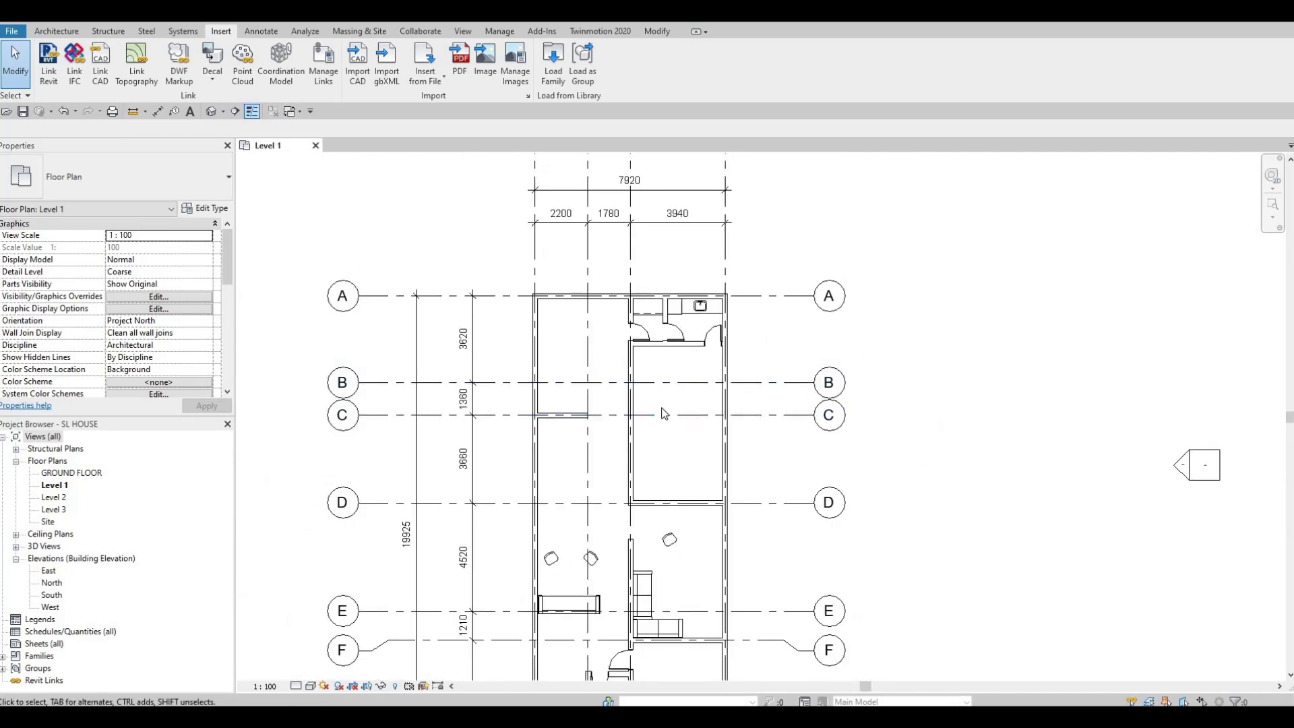
pyautogui.scroll(-1, 728, 443)
pyautogui.scroll(4, 738, 381)
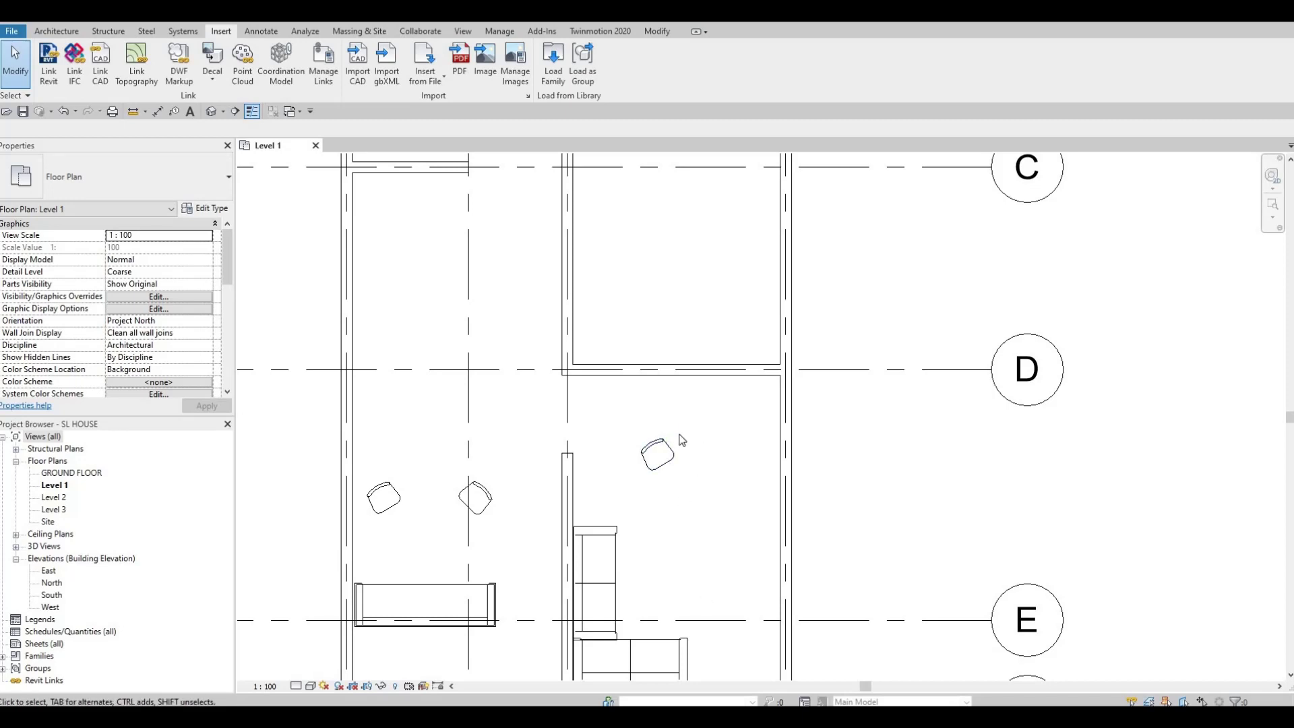
pyautogui.scroll(-3, 665, 372)
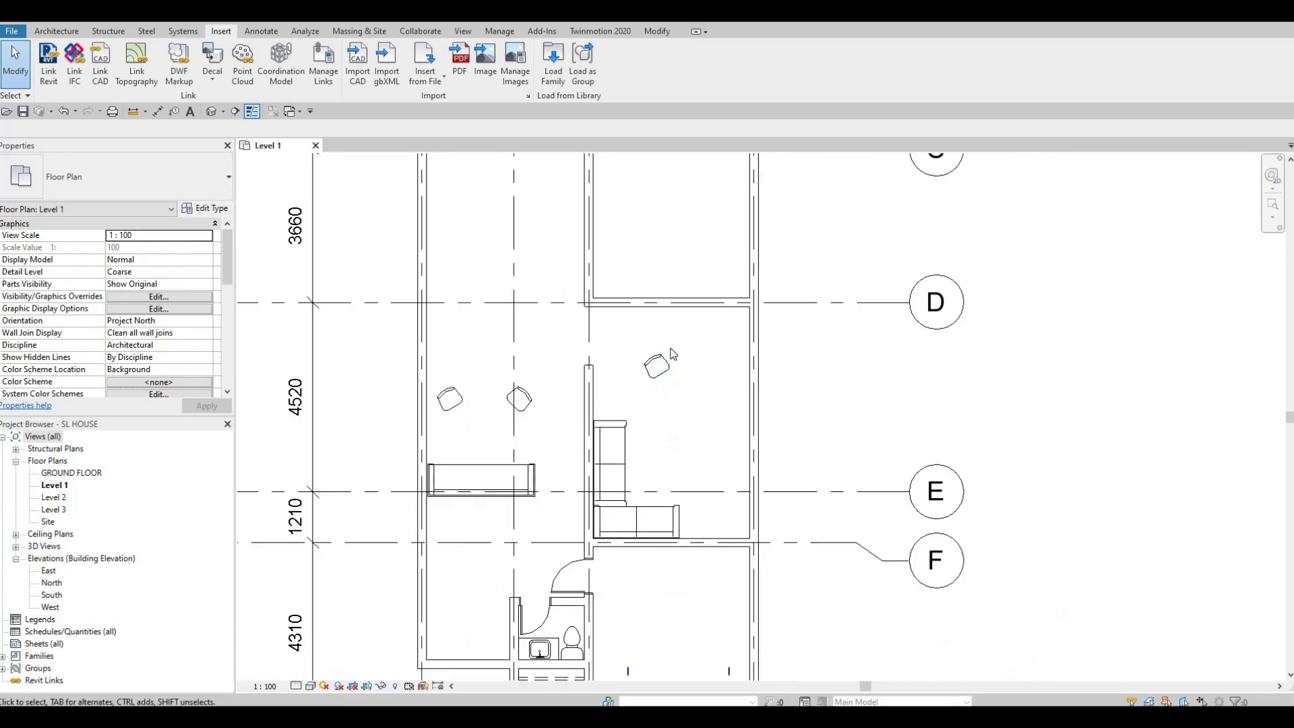
# Load the M_Table-Coffee family from the Tables folder of the Furniture library.
pyautogui.click(552, 74)
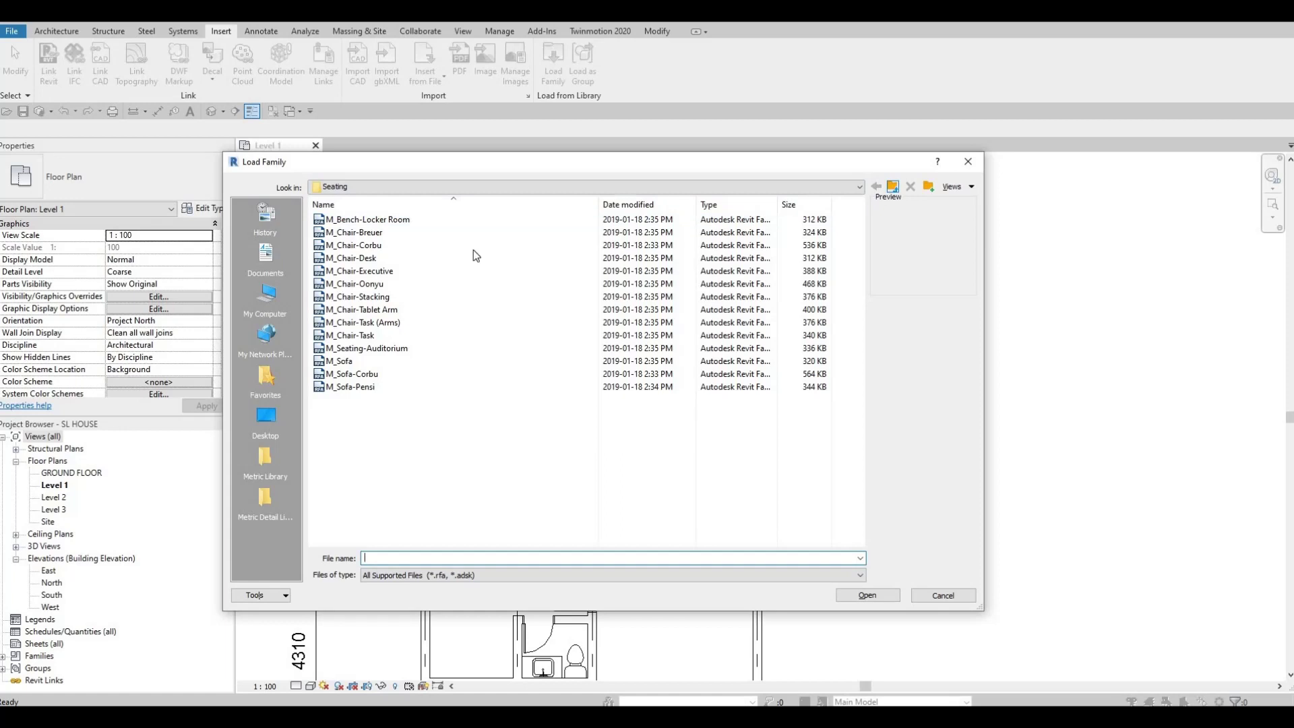
pyautogui.click(893, 187)
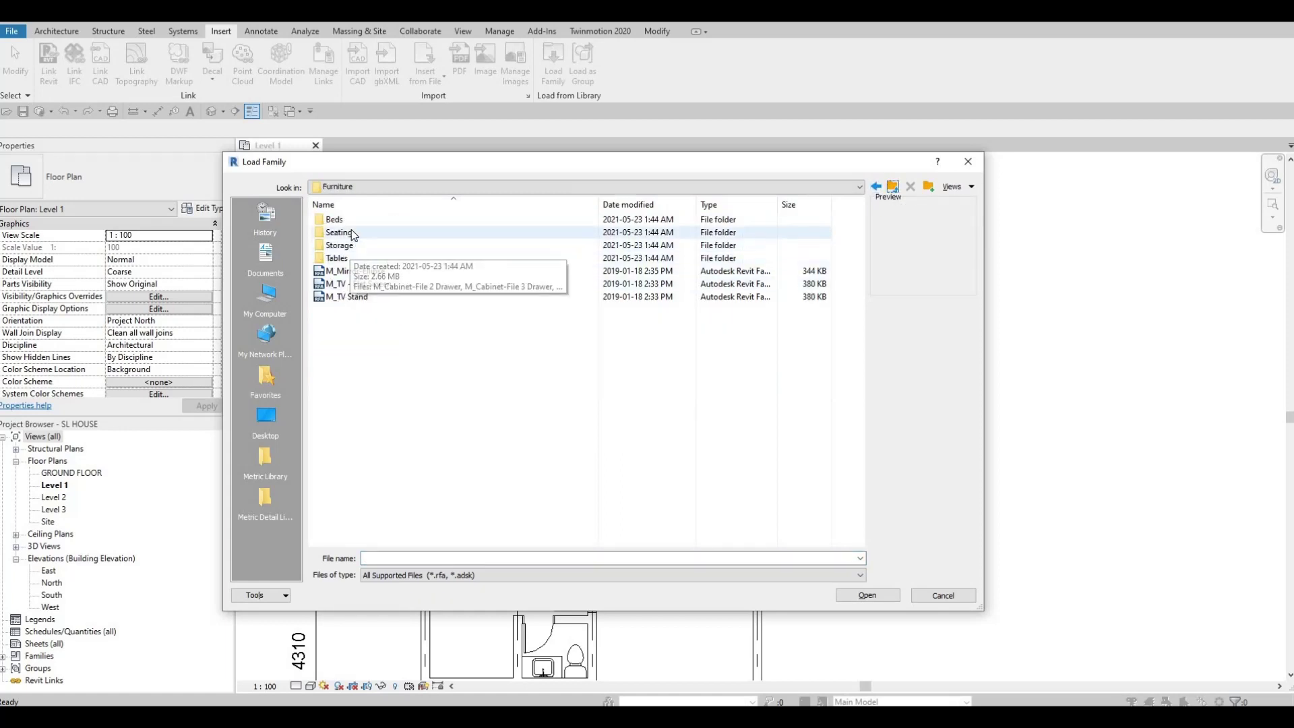
pyautogui.doubleClick(351, 255)
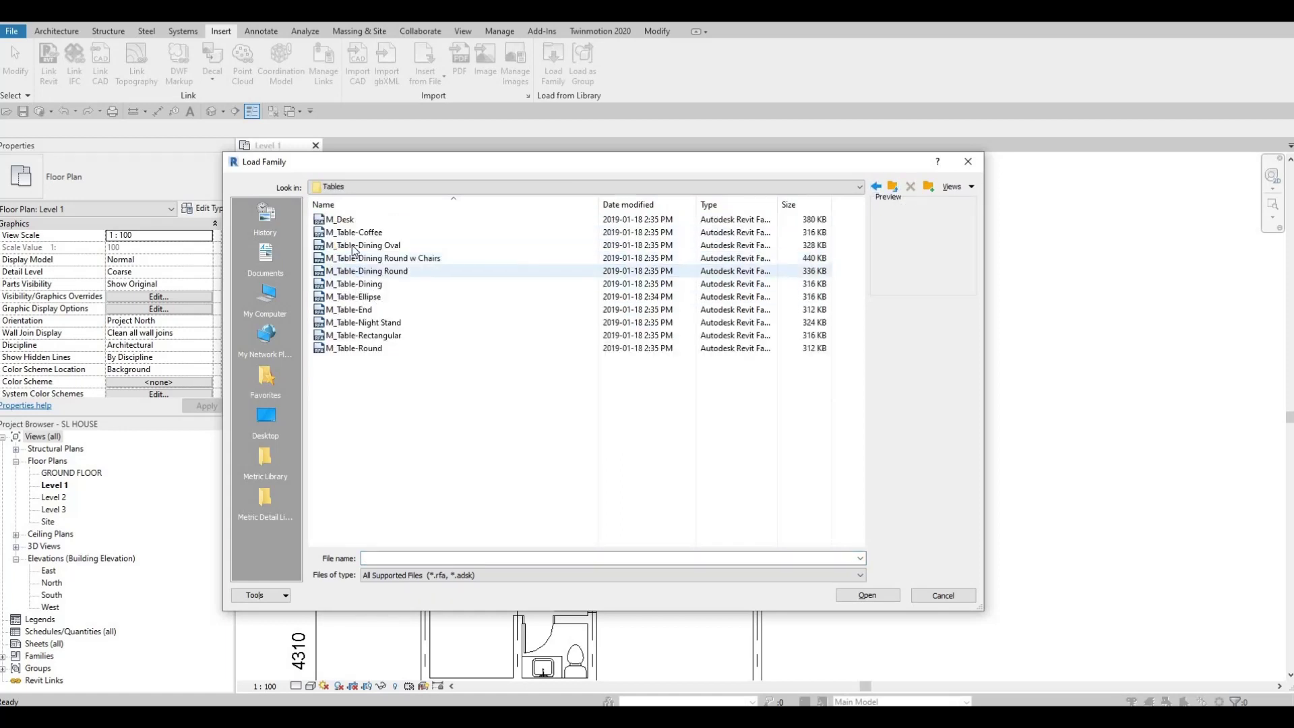
pyautogui.click(354, 232)
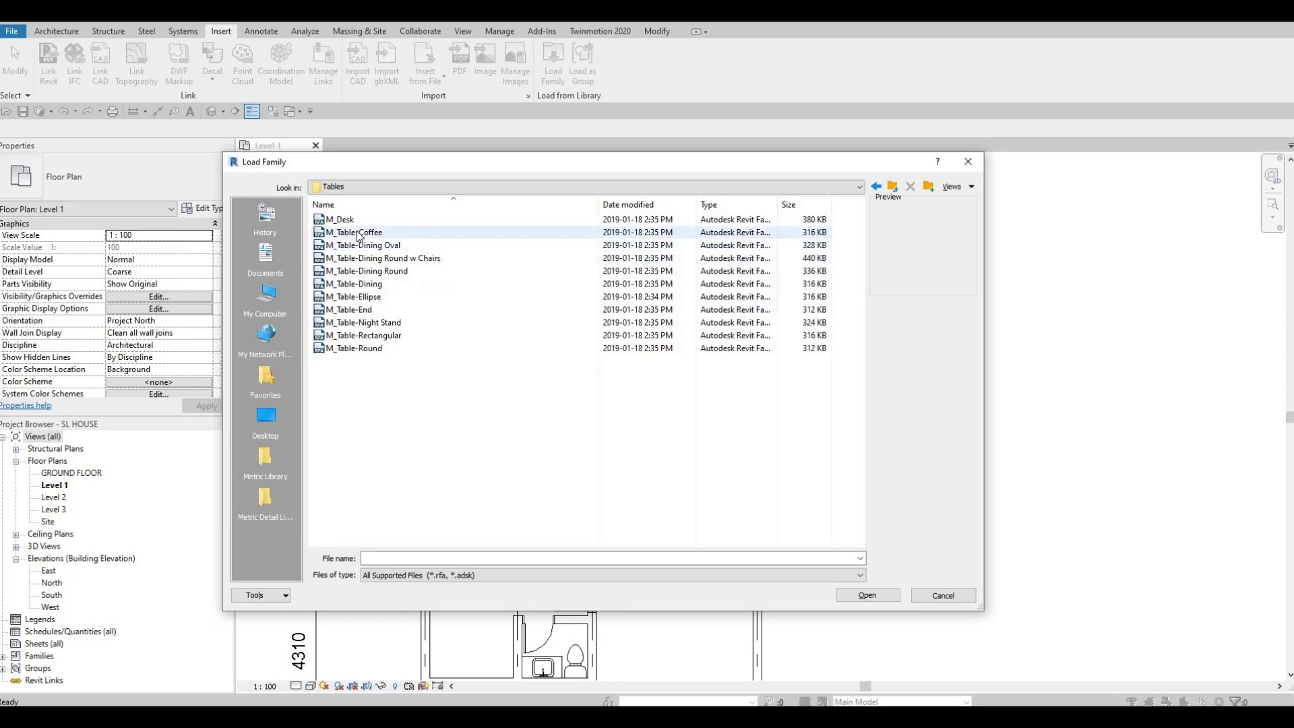
pyautogui.click(865, 596)
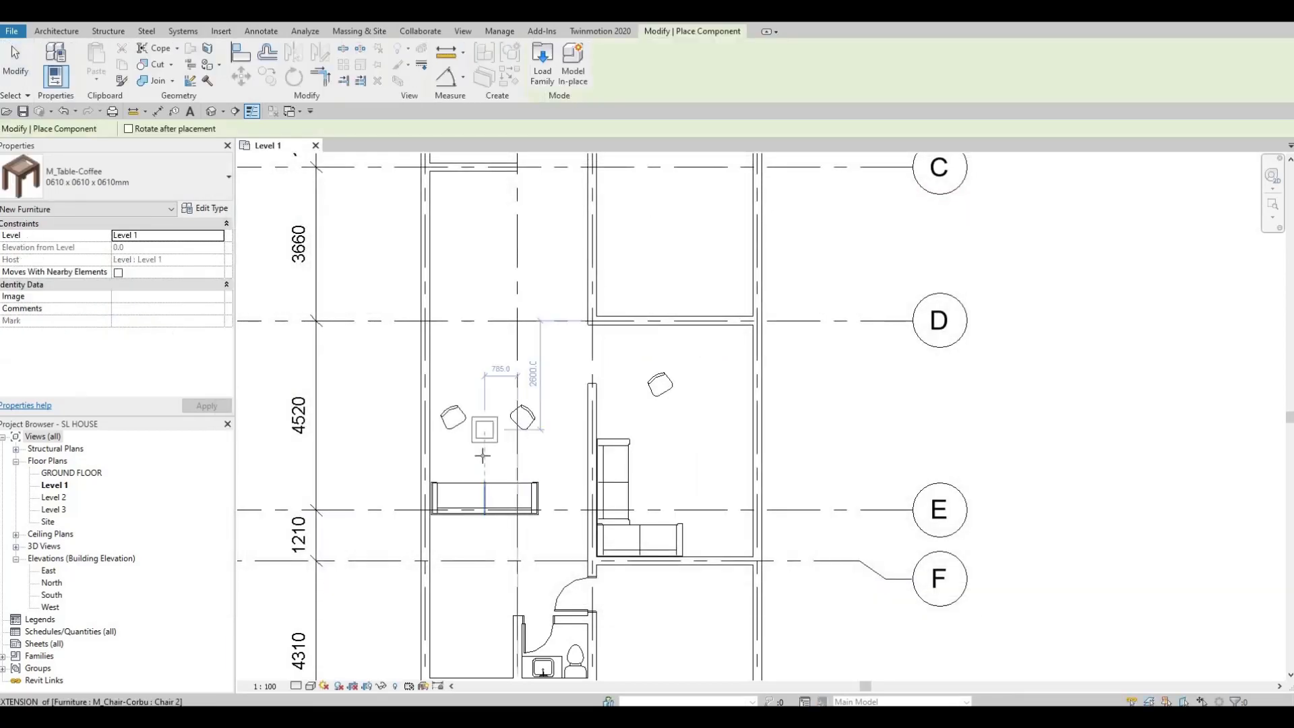
# Place one 0610 x 0610 x 0610mm coffee table between the two angled desk chairs and the horizontal sofa, about 3100 mm below grid D.
pyautogui.scroll(3, 482, 456)
pyautogui.click(477, 483)
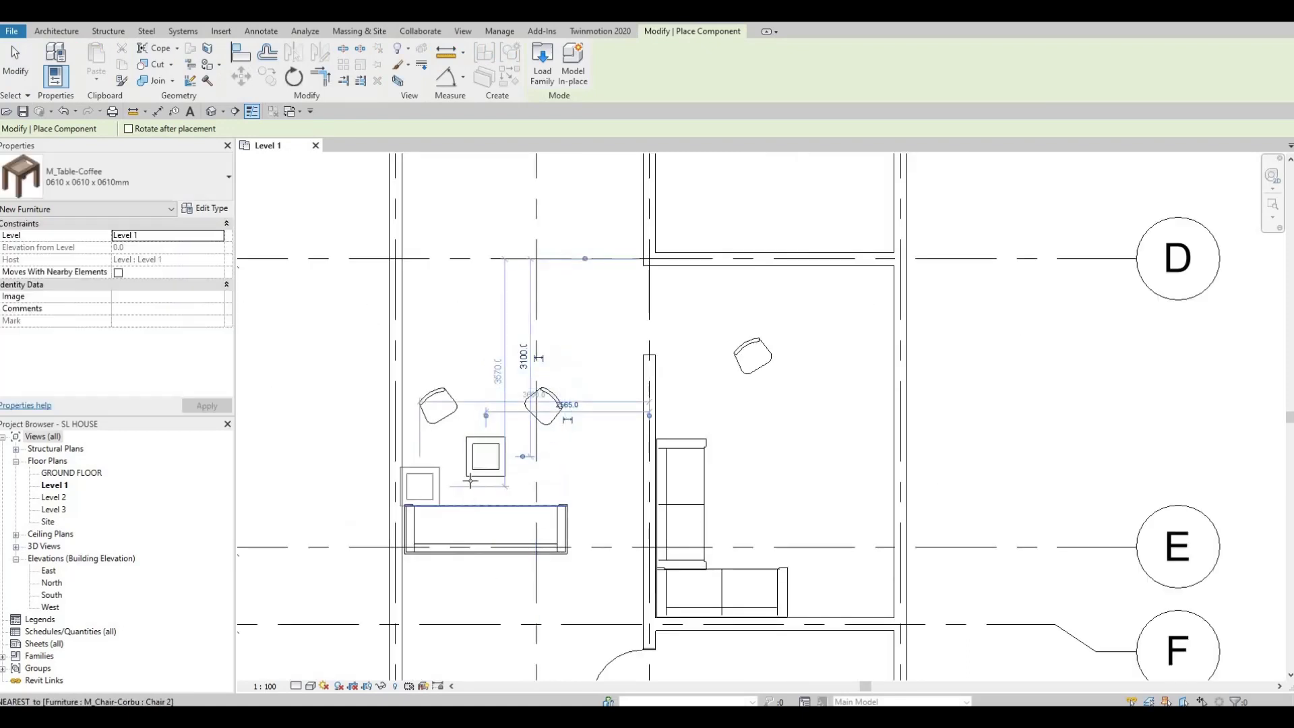
pyautogui.press('Escape')
pyautogui.press('Escape')
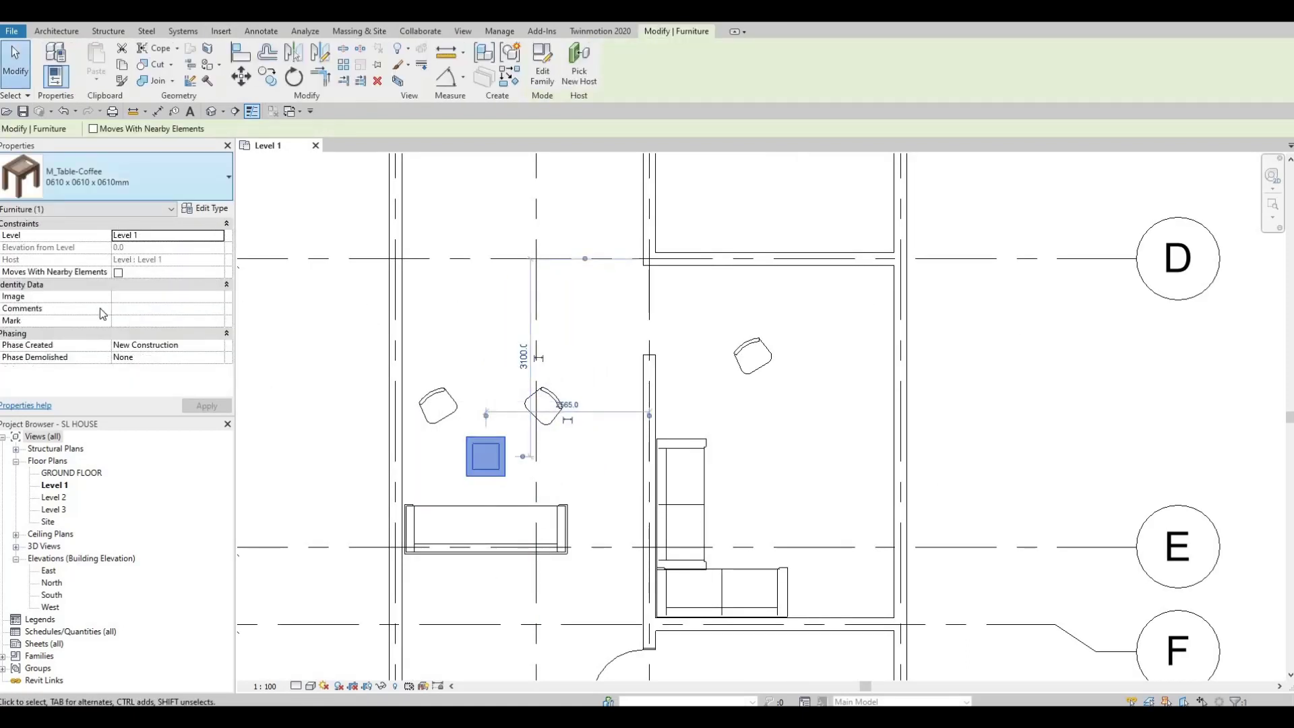
# Change the placed coffee table to the 0915 x 1830 x 0457mm type after trying the 0787 x 0711 x 0610mm type.
pyautogui.scroll(2, 135, 351)
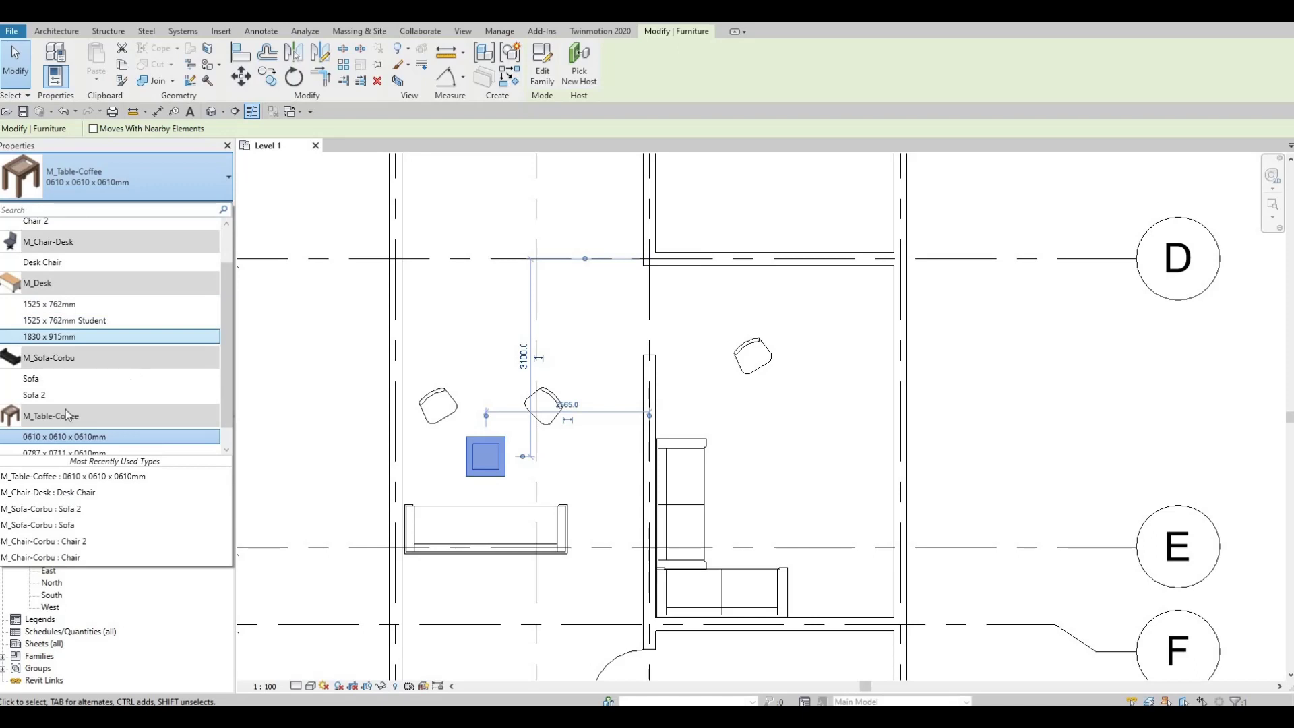
pyautogui.scroll(-1, 68, 414)
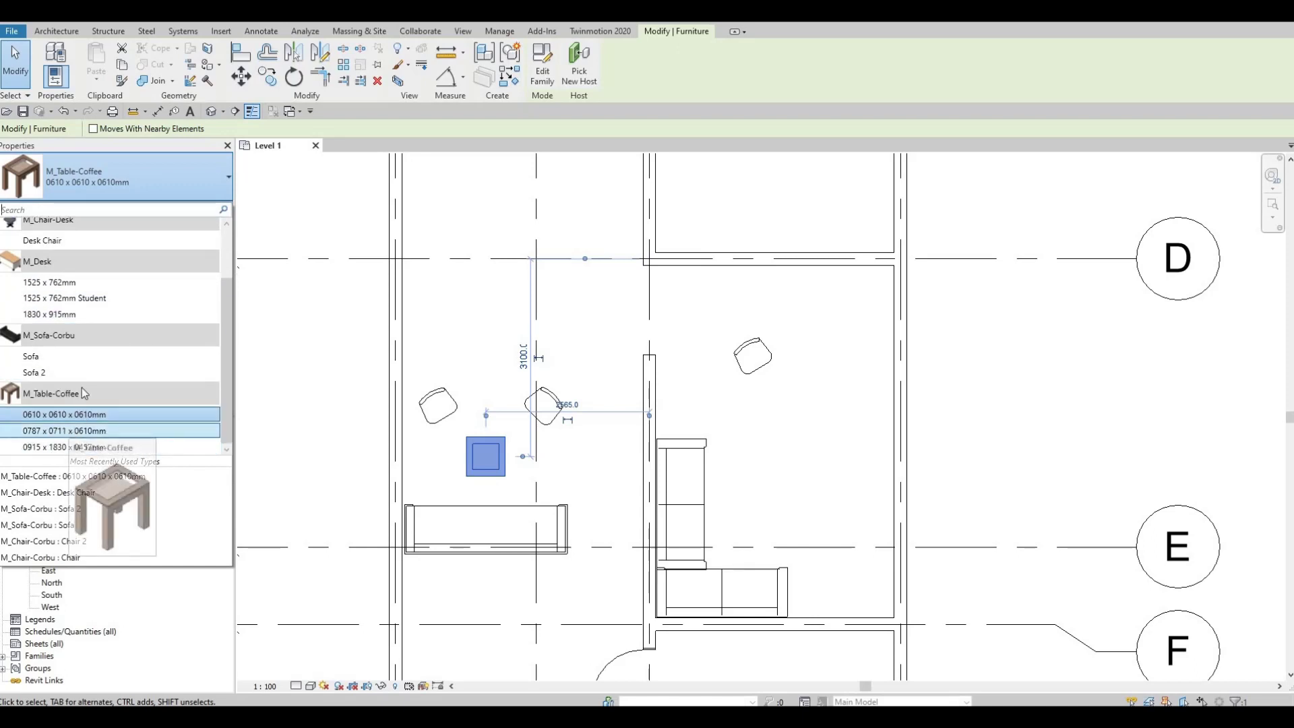
pyautogui.click(67, 430)
pyautogui.click(101, 177)
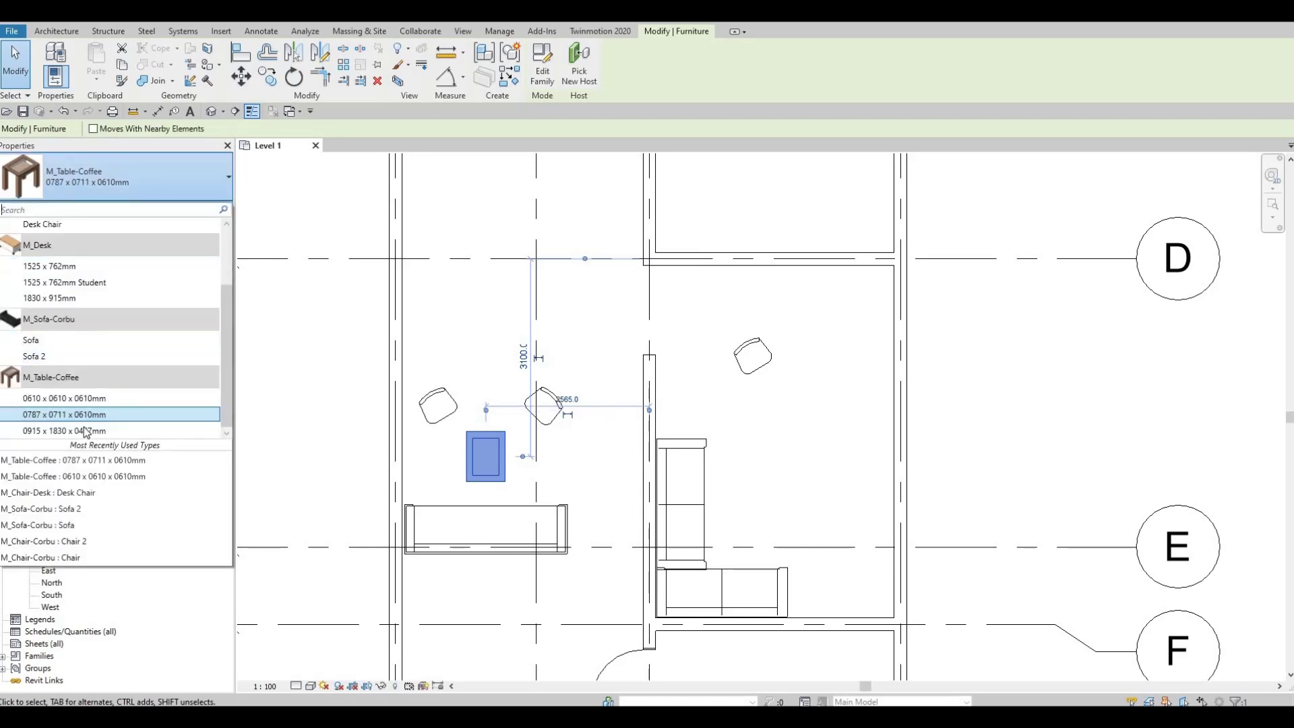
pyautogui.click(87, 433)
pyautogui.press('Escape')
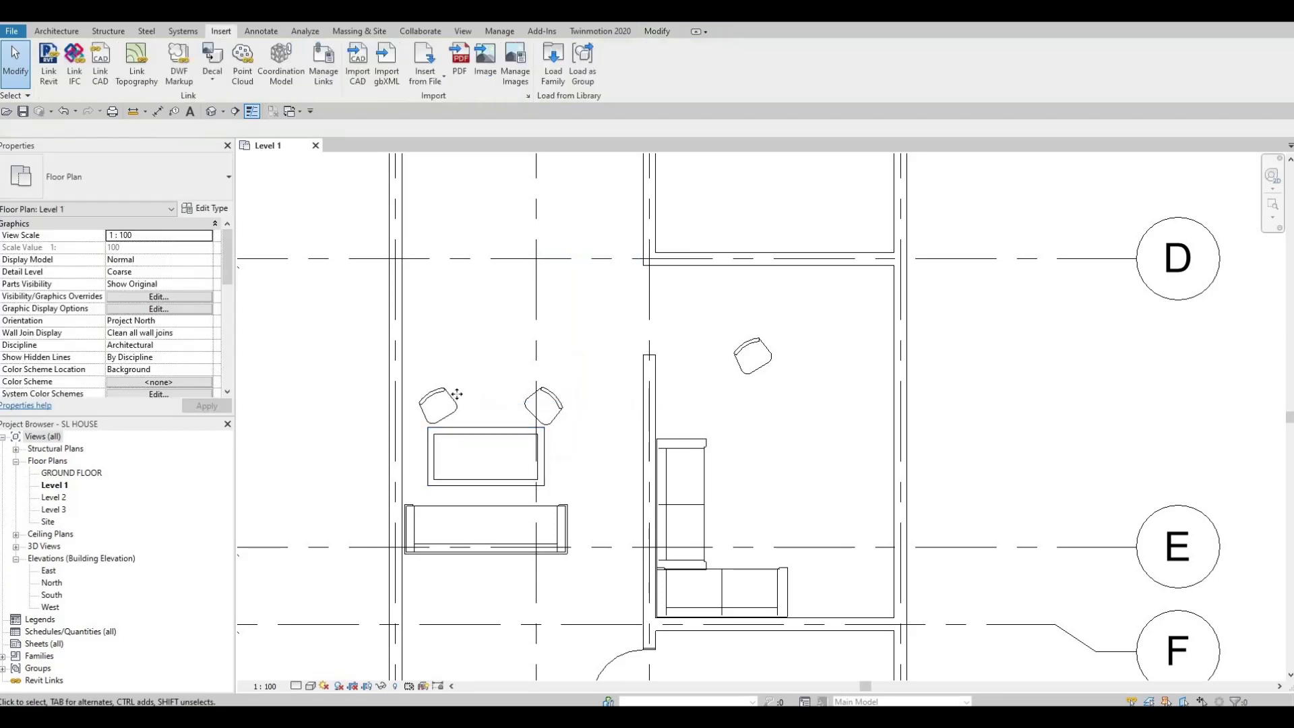
# Nudge both desk chairs above the coffee table upward and slightly toward the exterior wall, leaving clearance from the table.
pyautogui.click(440, 404)
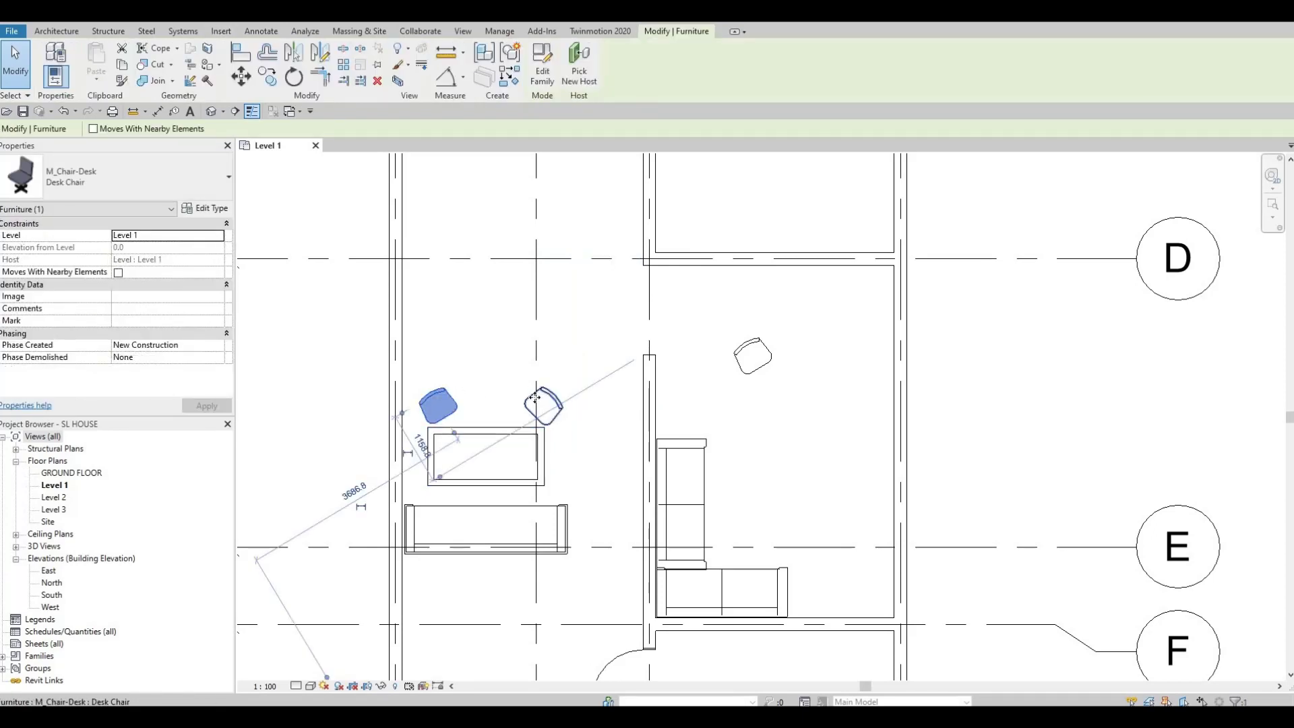
pyautogui.keyDown('ctrl'); pyautogui.click(537, 400); pyautogui.keyUp('ctrl')
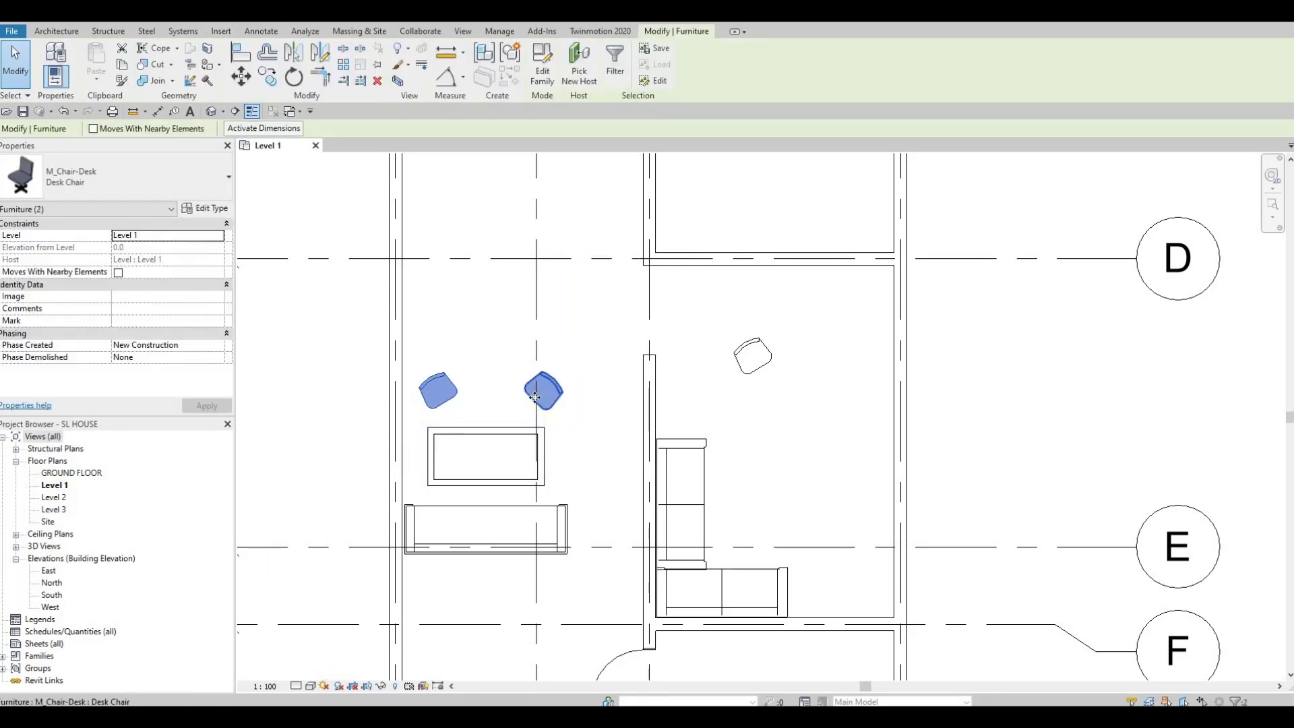
pyautogui.press('Up')
pyautogui.press('Left')
pyautogui.press('Up')
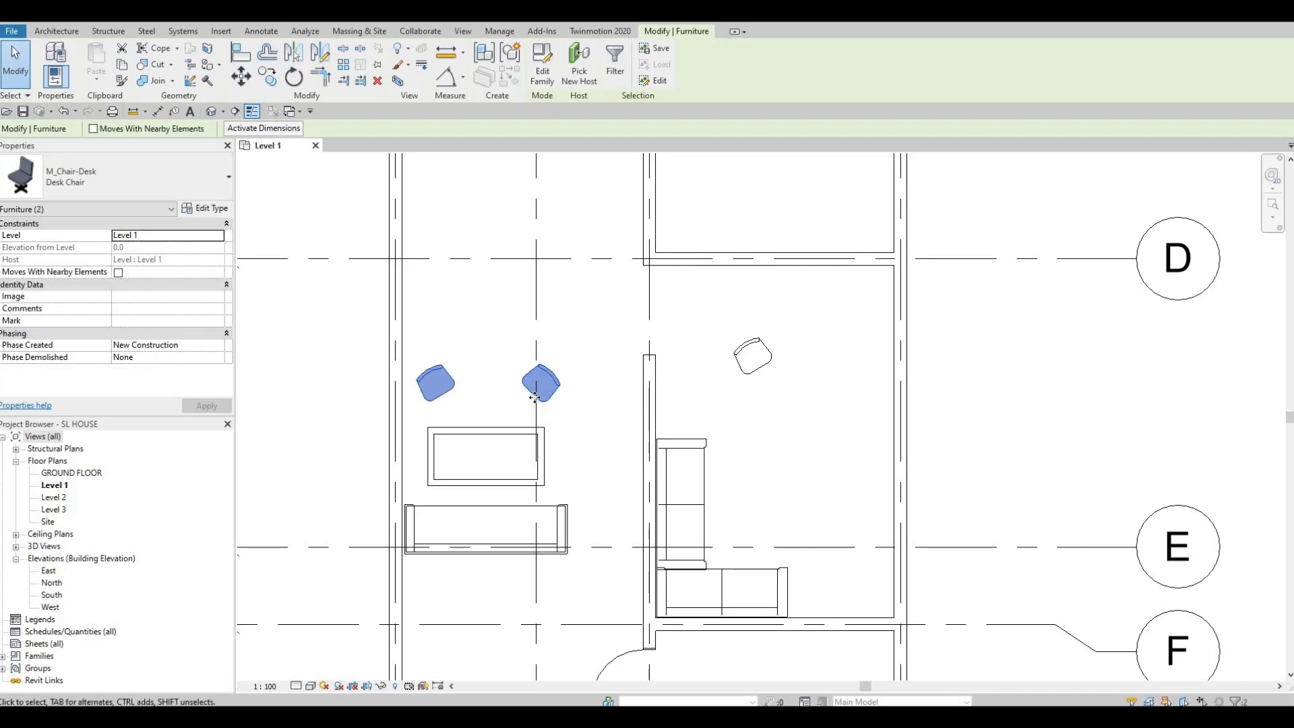
pyautogui.press('Escape')
pyautogui.click(441, 388)
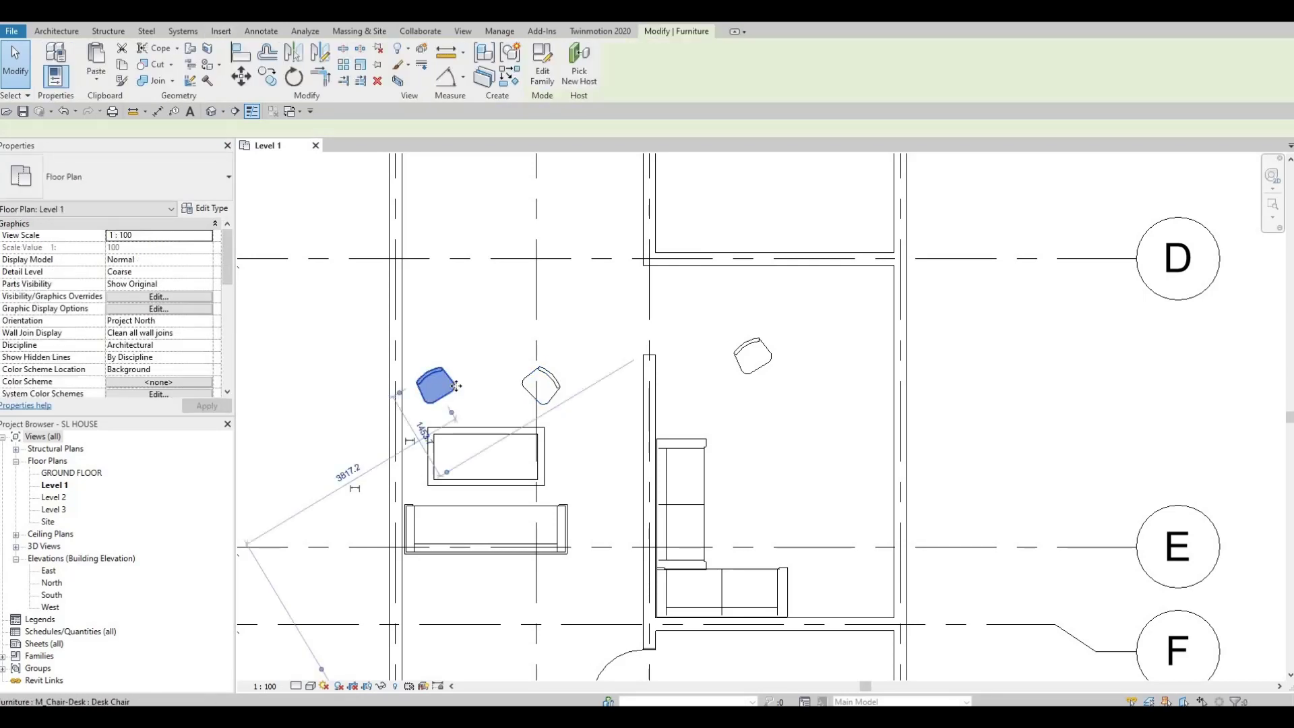
pyautogui.press('Escape')
# Duplicate the coffee table's type under the suggested name and set the new type's width to 750 mm.
pyautogui.scroll(-1, 458, 405)
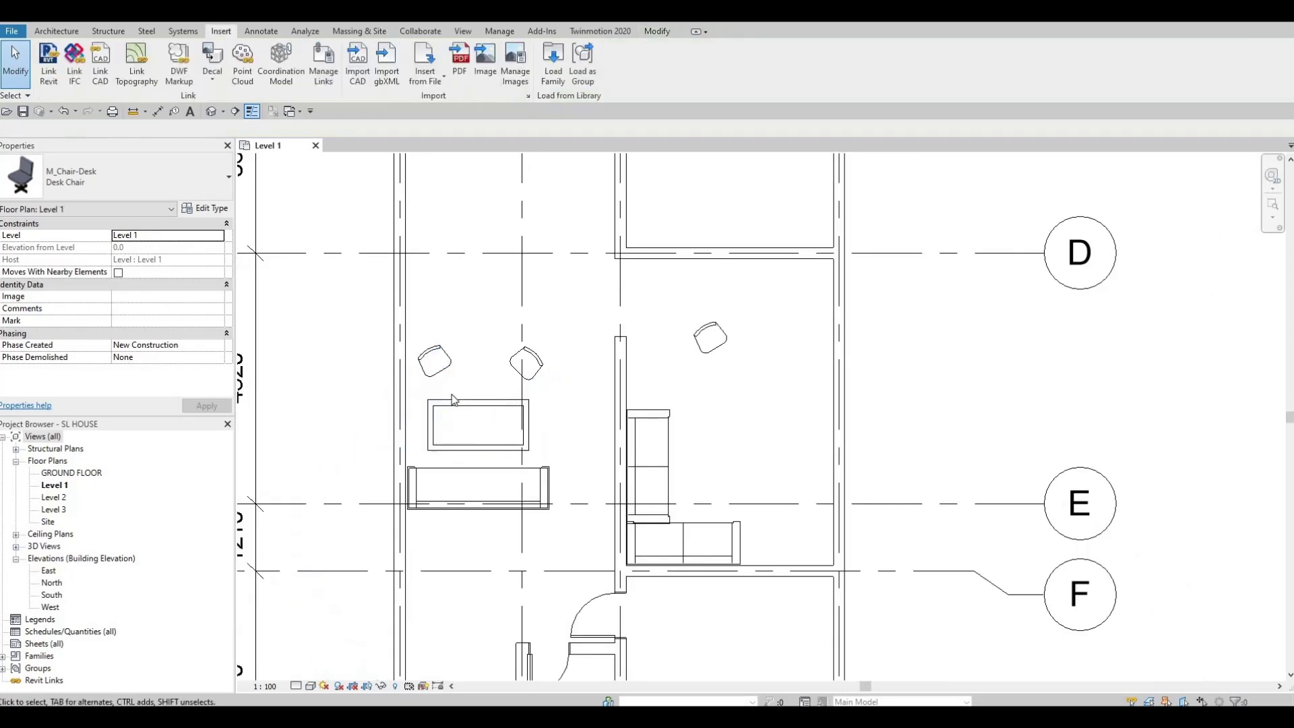
pyautogui.scroll(3, 450, 398)
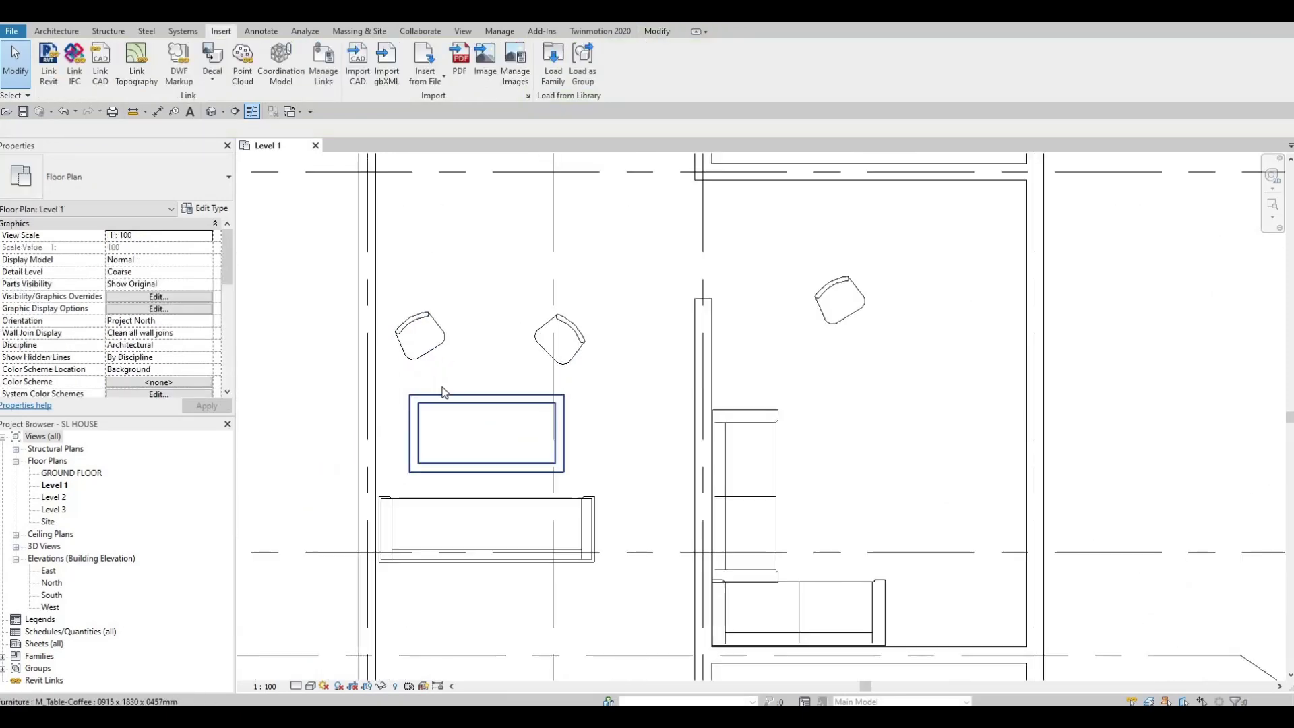
pyautogui.click(475, 397)
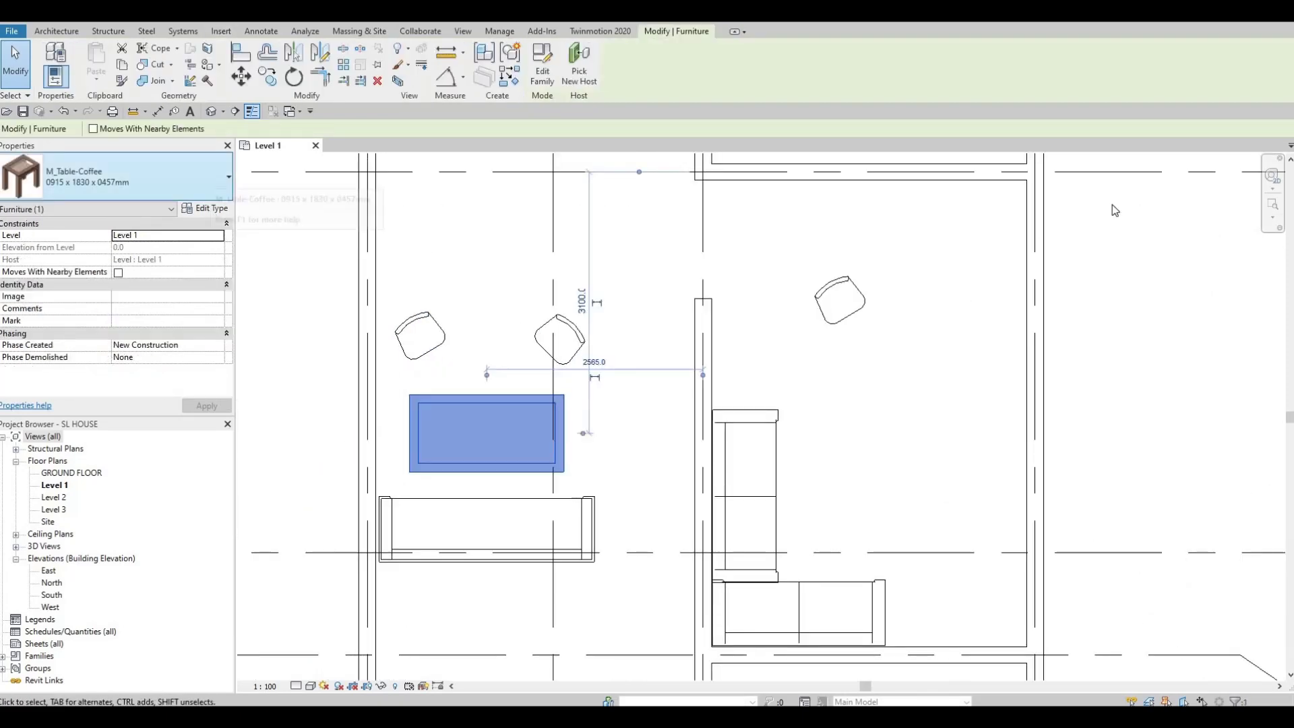
pyautogui.click(204, 208)
pyautogui.click(790, 157)
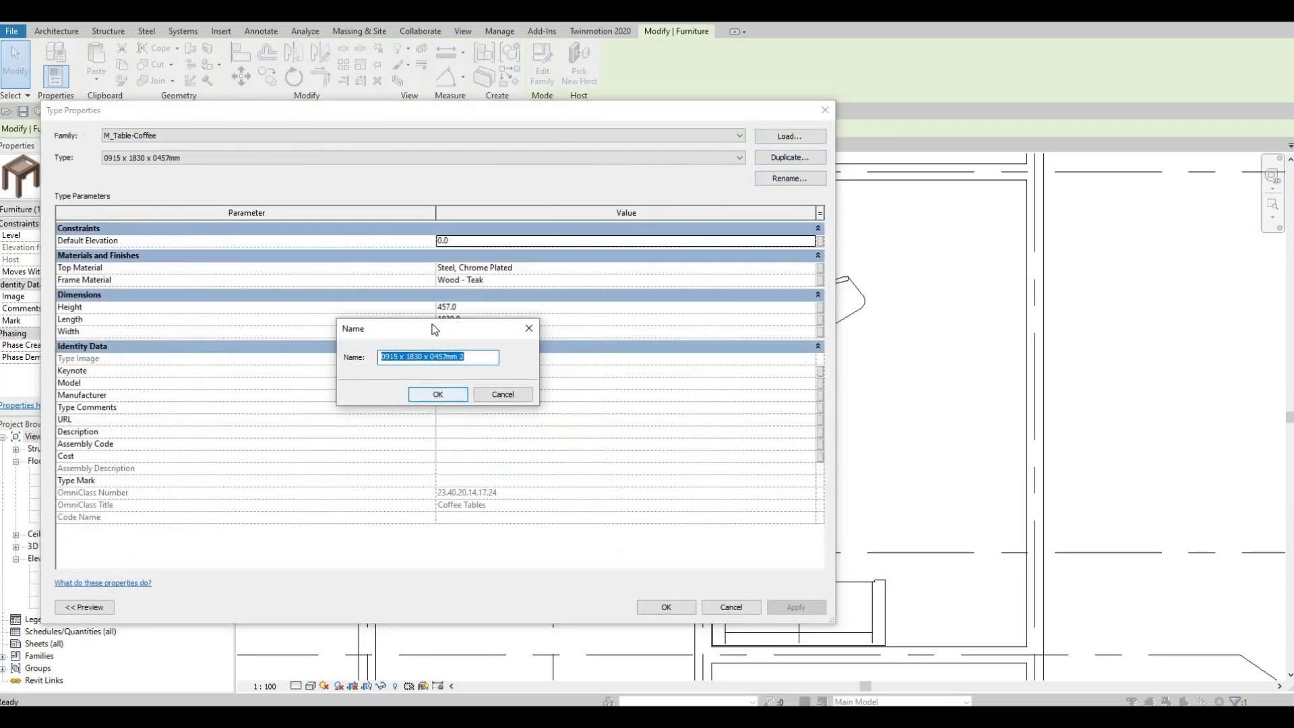
pyautogui.press('Return')
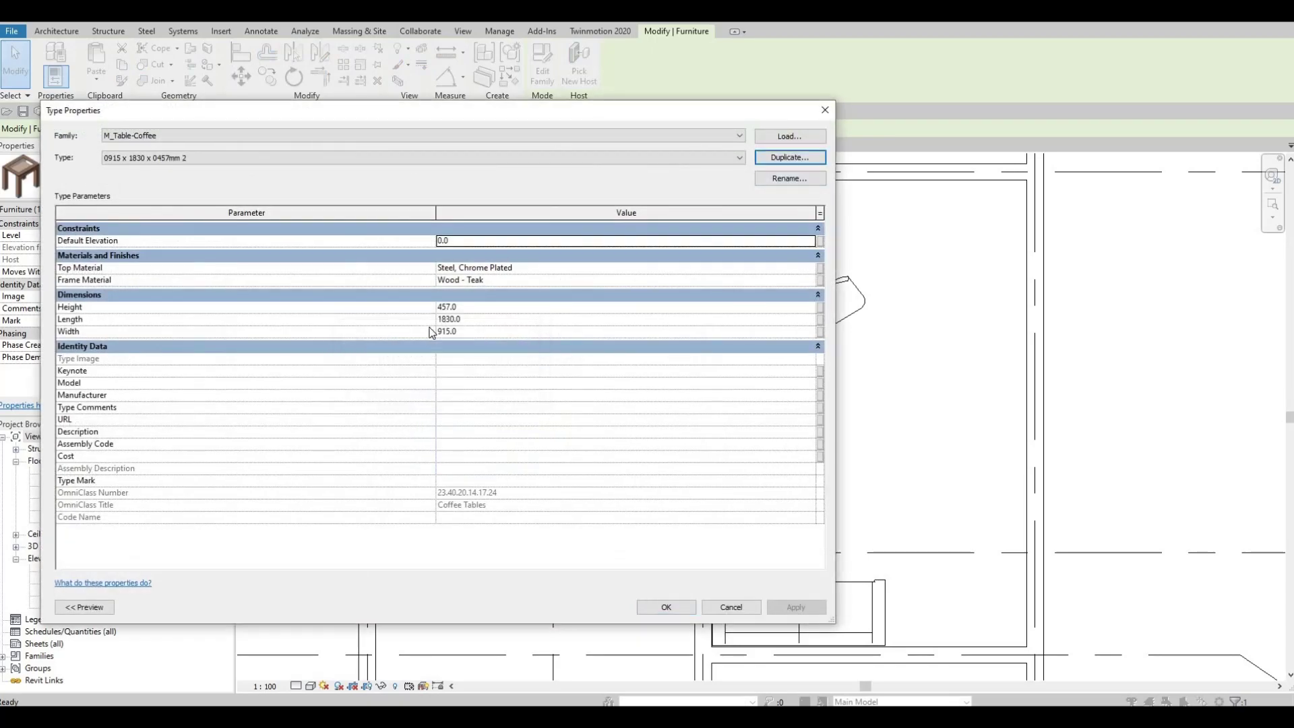
pyautogui.click(467, 333)
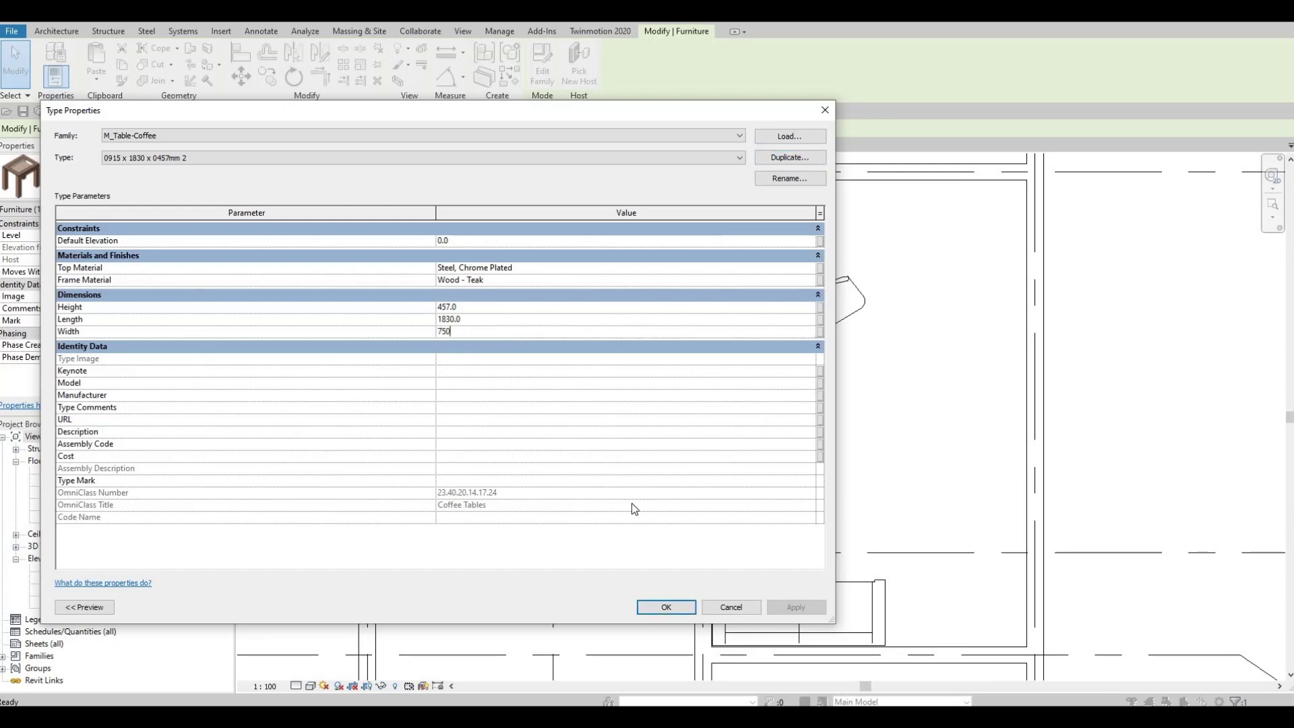
pyautogui.click(666, 607)
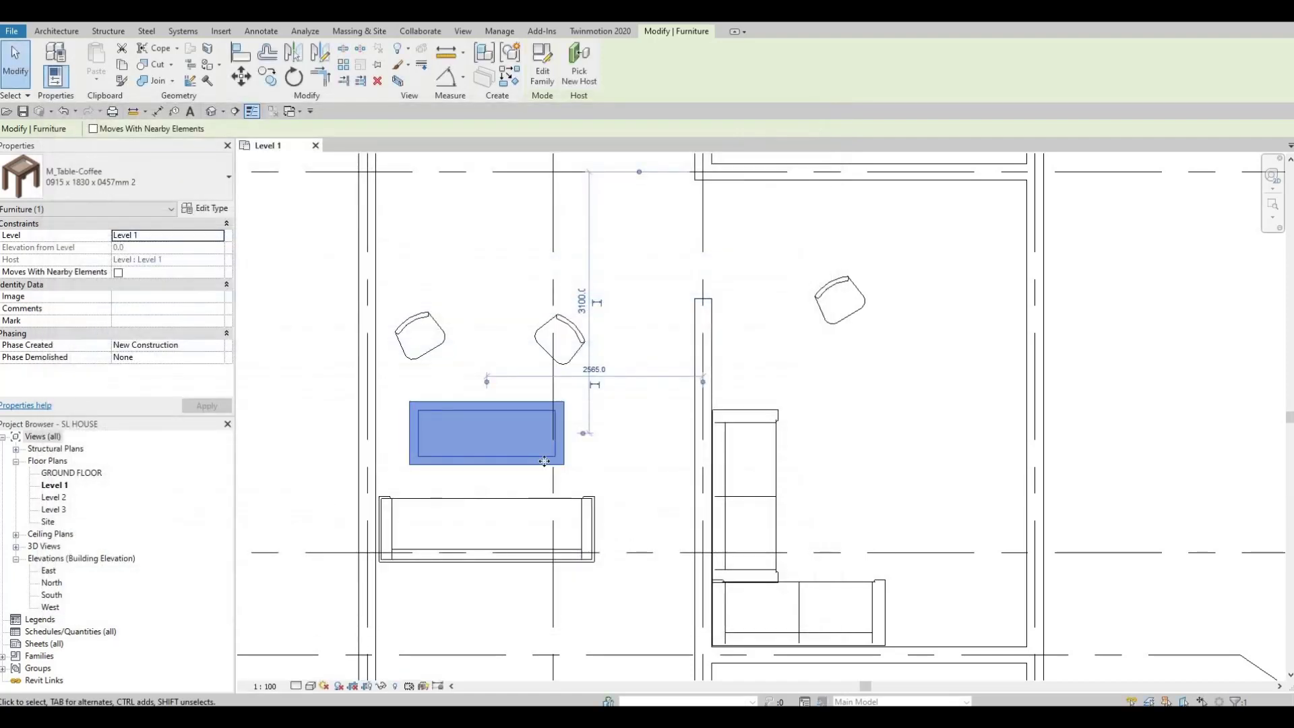
# Move the coffee table away from the horizontal sofa toward the two chairs, to about 3020 mm from grid D.
pyautogui.moveTo(501, 386); pyautogui.dragTo(526, 389, button='middle')
pyautogui.scroll(-2, 526, 389)
pyautogui.click(519, 391)
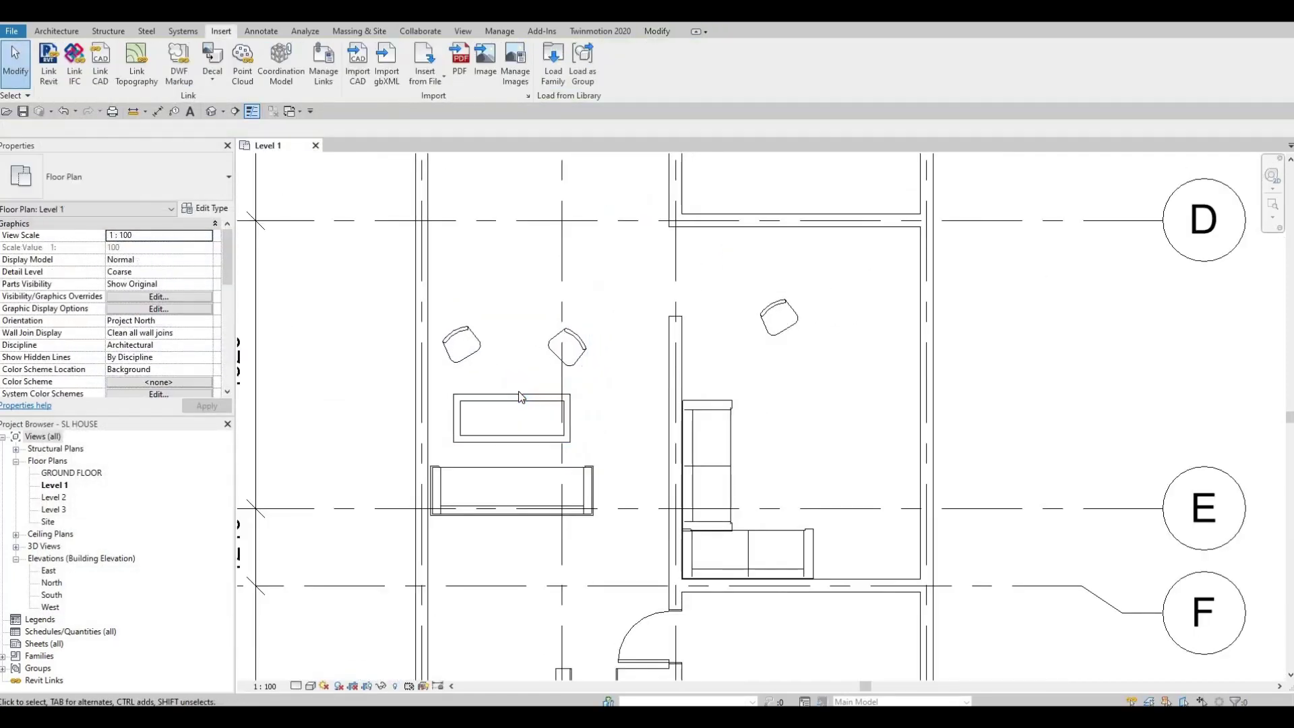
pyautogui.click(520, 391)
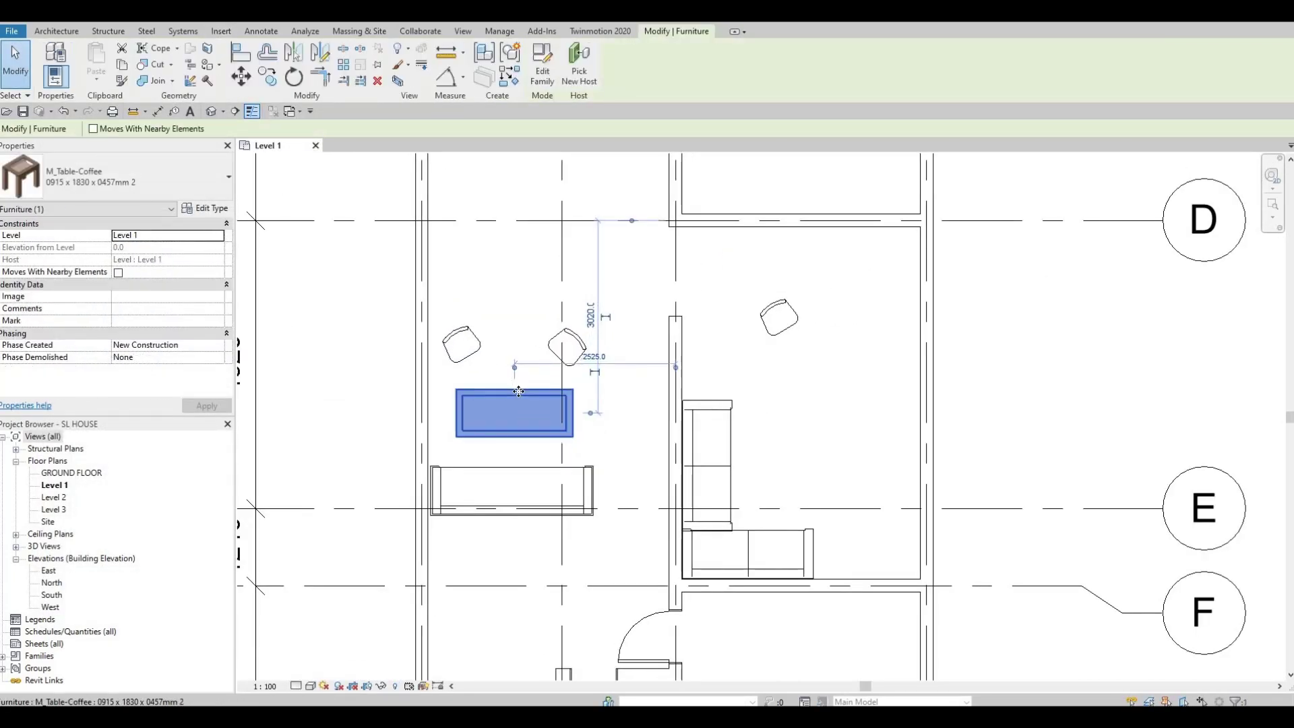
pyautogui.press('Escape')
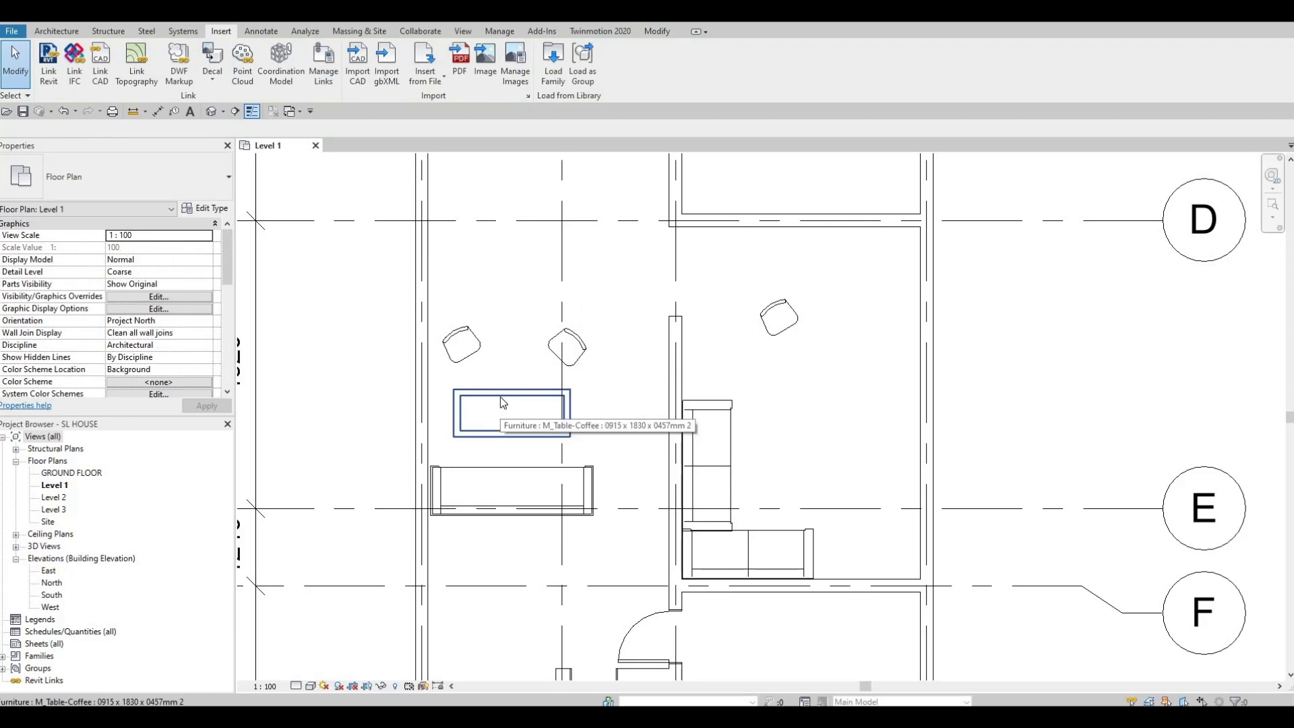
# Create a similar coffee table, rotated vertically, beside the vertical sofa, about 1900 mm from the partition wall and 3400 mm below grid D.
pyautogui.click(500, 391)
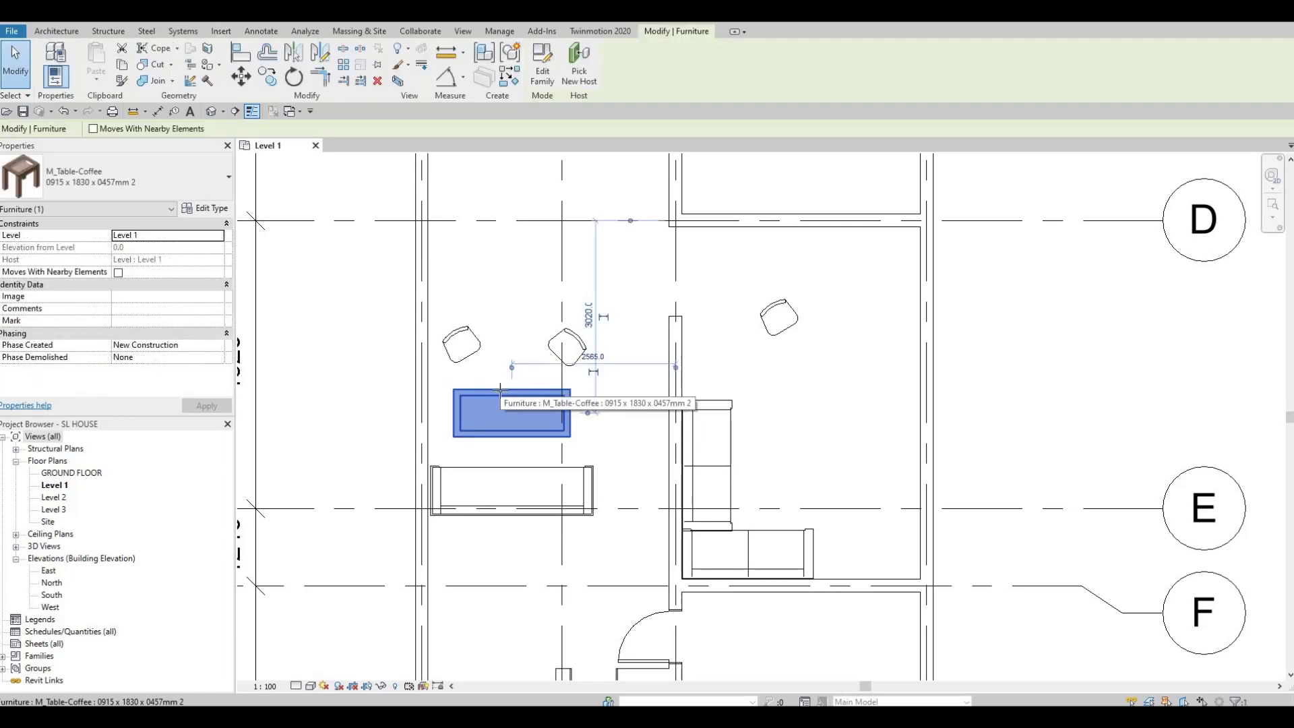
pyautogui.press('c')
pyautogui.press('s')
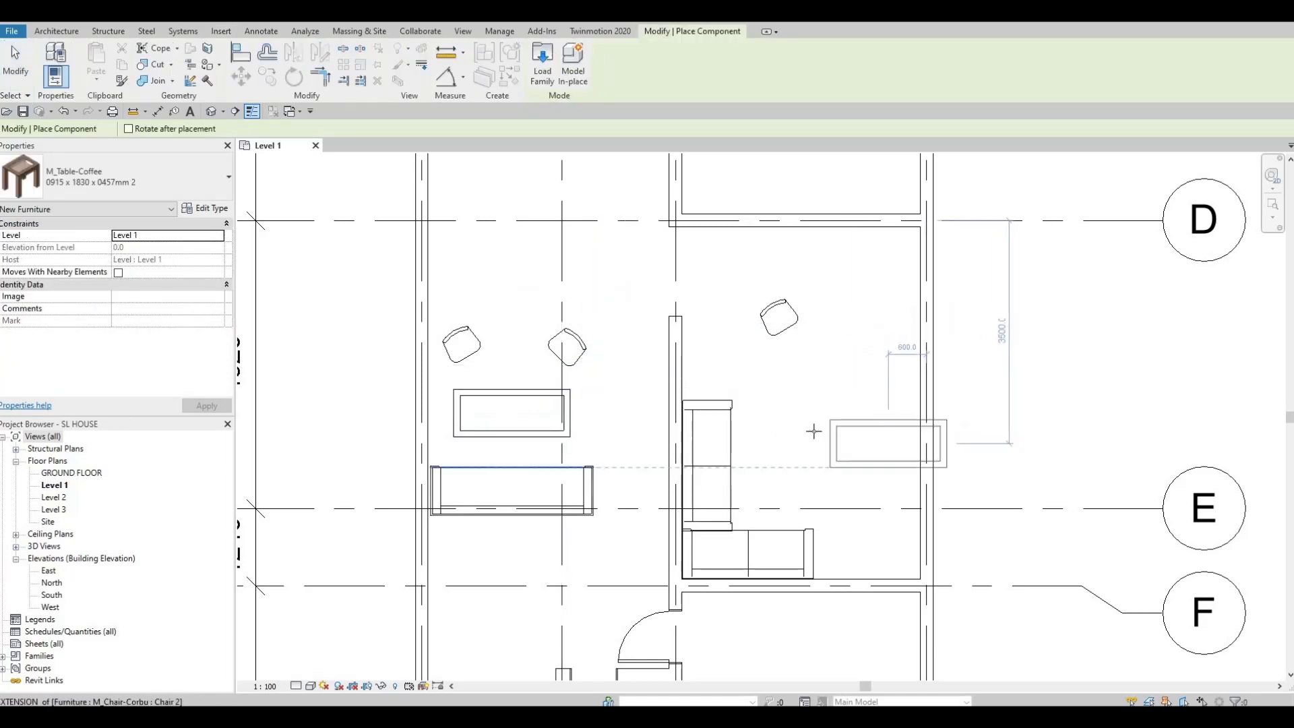
pyautogui.press('space')
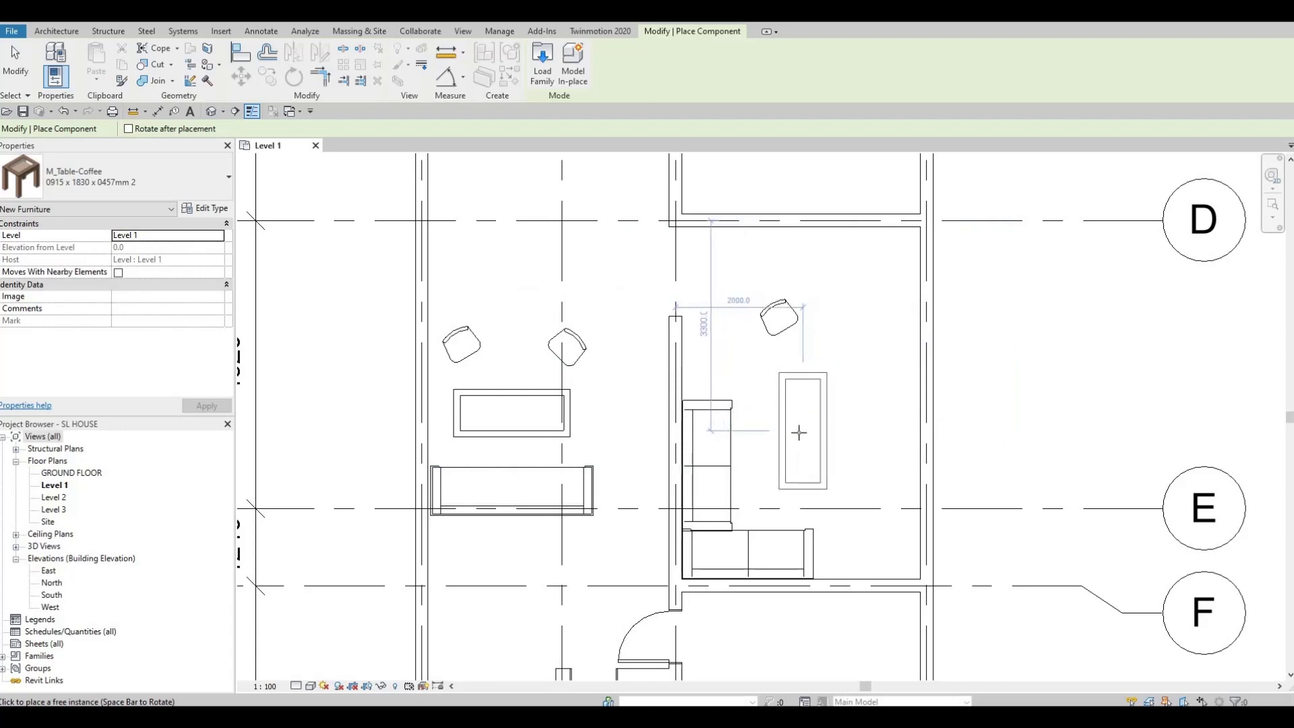
pyautogui.click(798, 443)
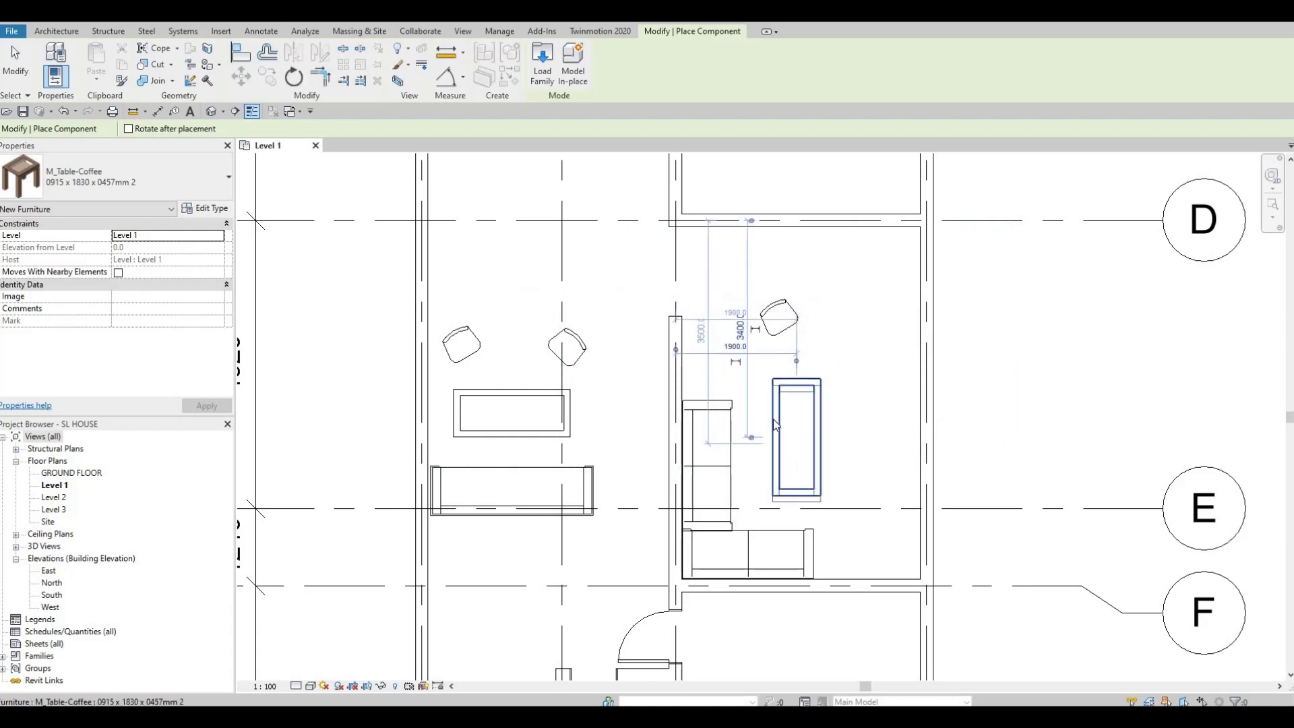
pyautogui.press('Escape')
# Duplicate the vertical coffee table's type under the suggested name and set the new type's length to 1500 mm.
pyautogui.click(777, 412)
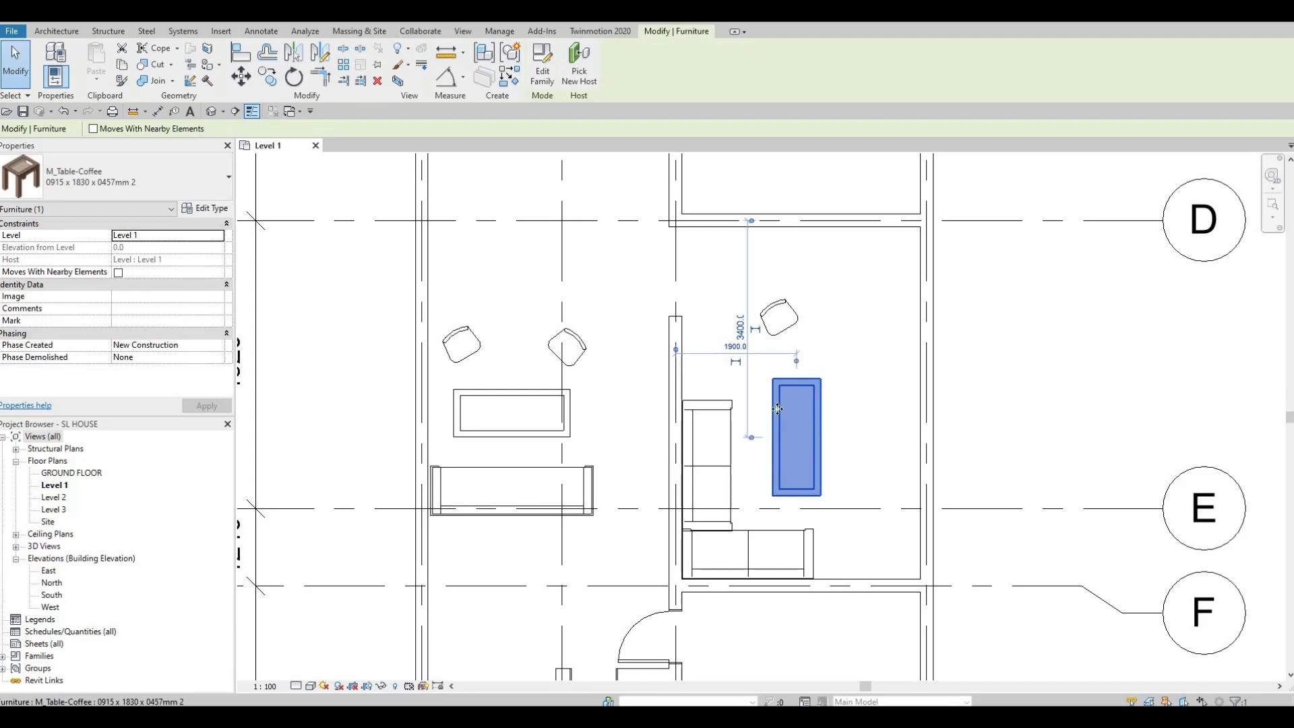
pyautogui.click(212, 210)
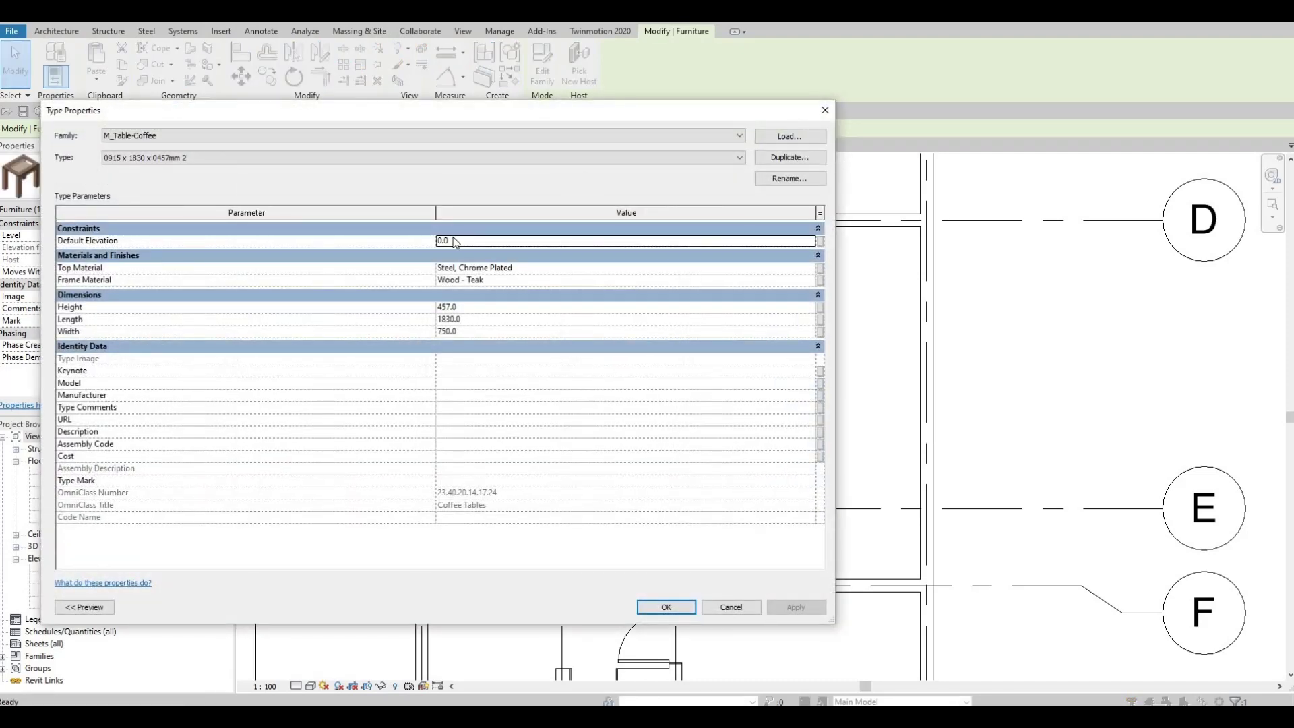
pyautogui.click(790, 158)
pyautogui.click(439, 395)
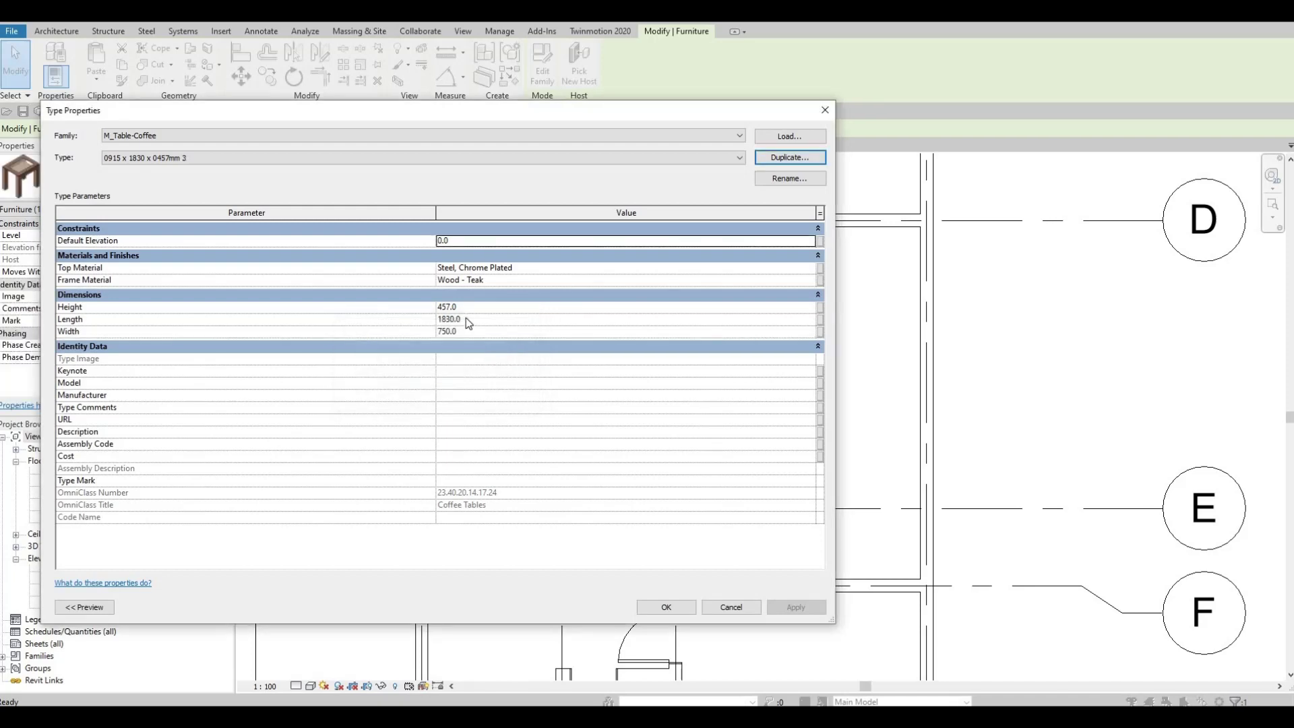
pyautogui.click(467, 320)
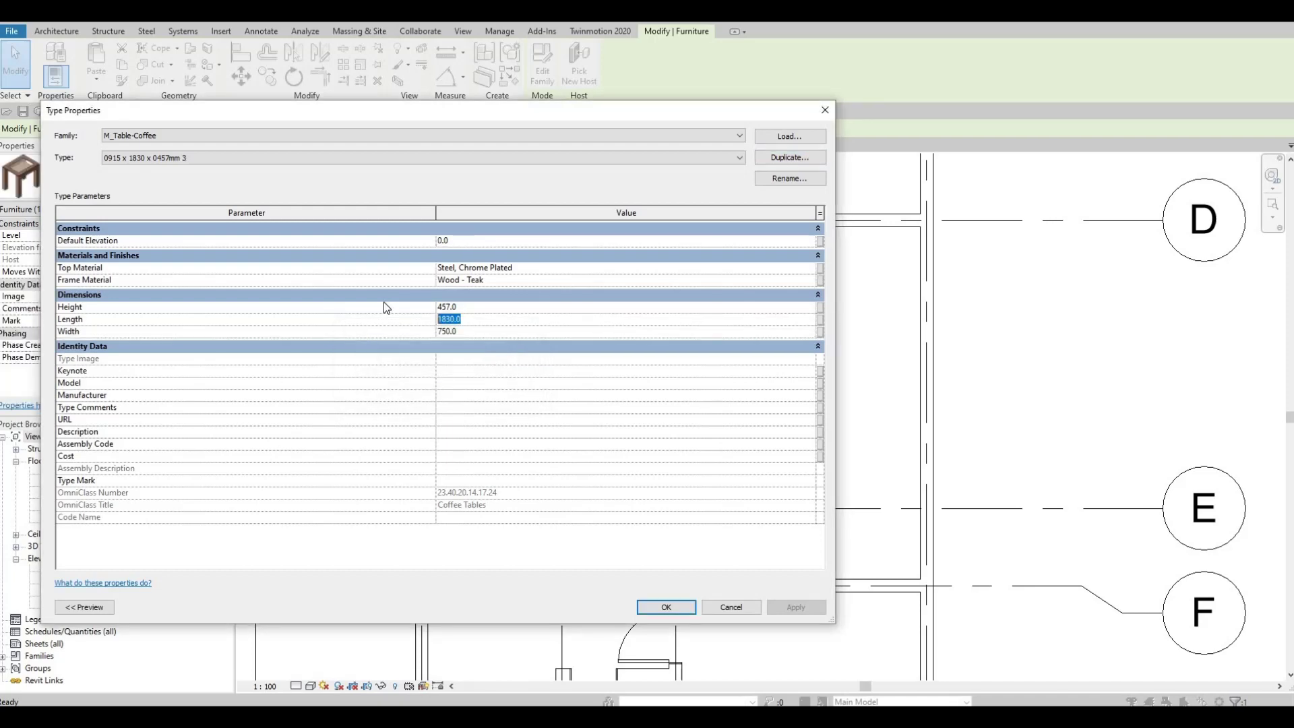
pyautogui.write('1500')
pyautogui.click(670, 607)
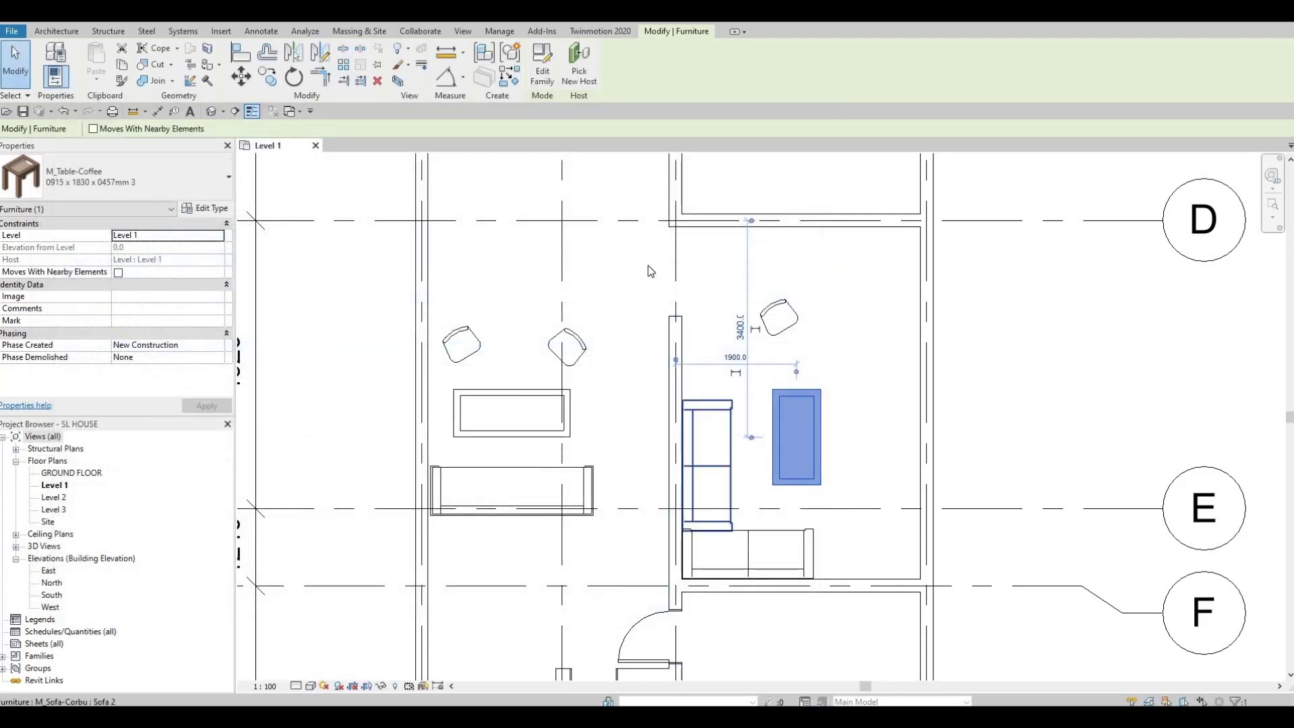
pyautogui.press('Escape')
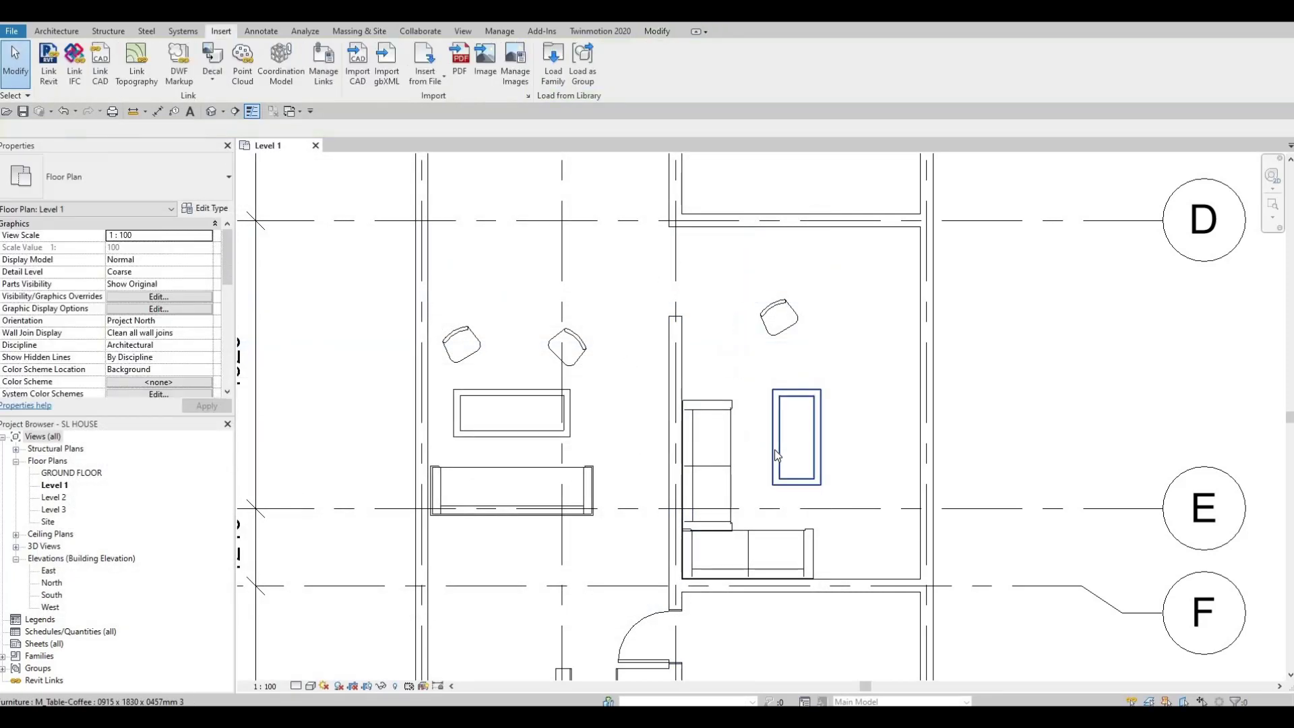
# Nudge the vertical coffee table away from grid D, to about 3640 mm below it.
pyautogui.click(775, 451)
pyautogui.press('Down')
pyautogui.press('Down')
pyautogui.press('Down')
pyautogui.press('Down')
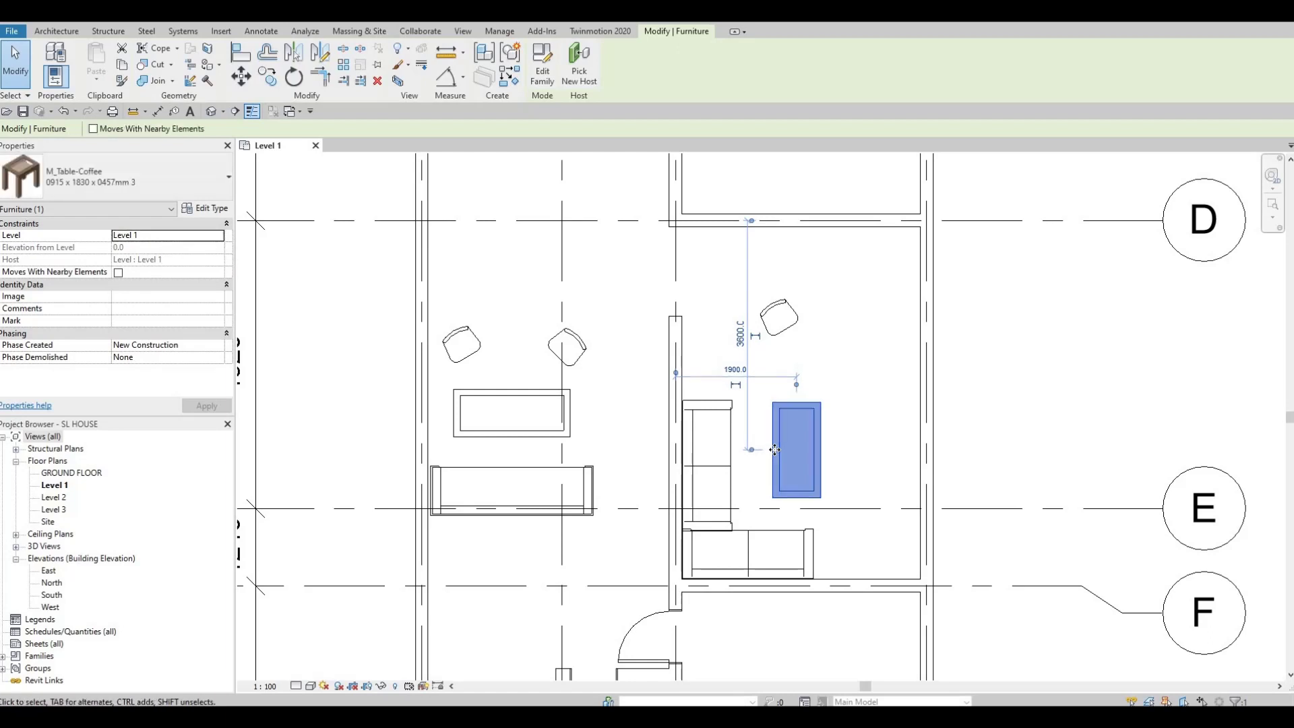
pyautogui.press('Right')
pyautogui.press('Down')
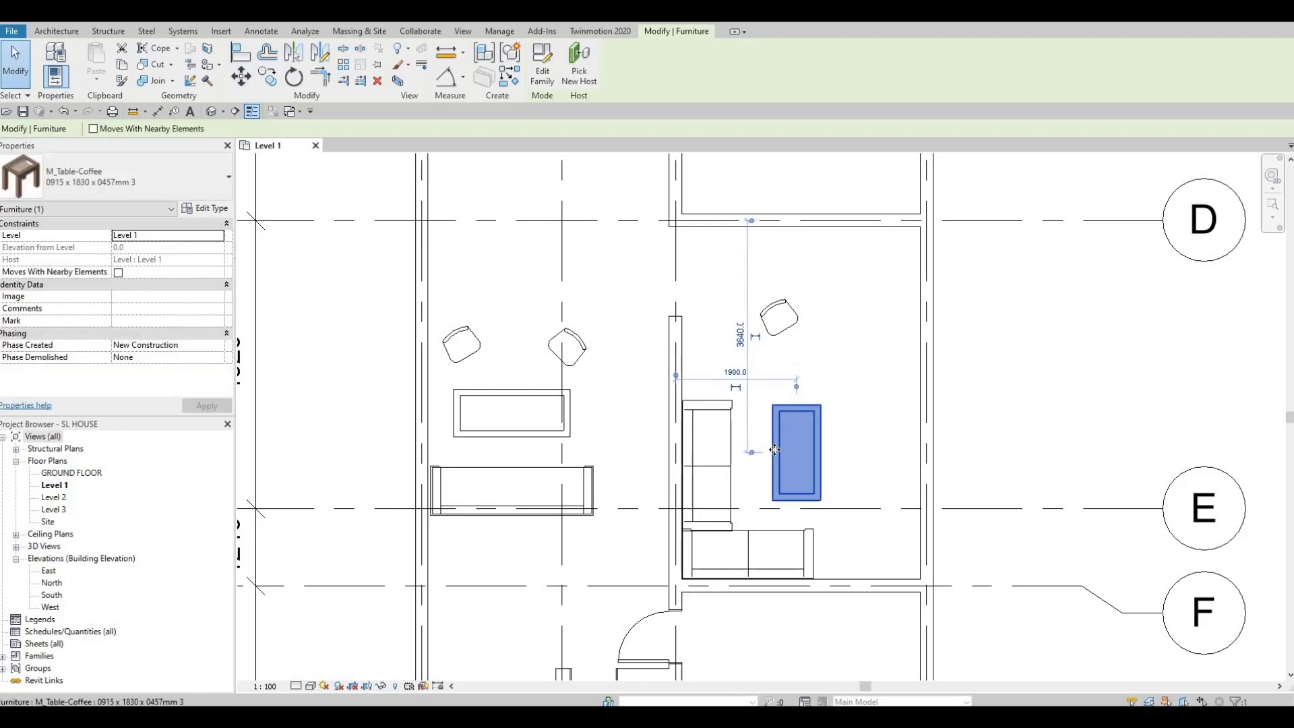
pyautogui.press('Escape')
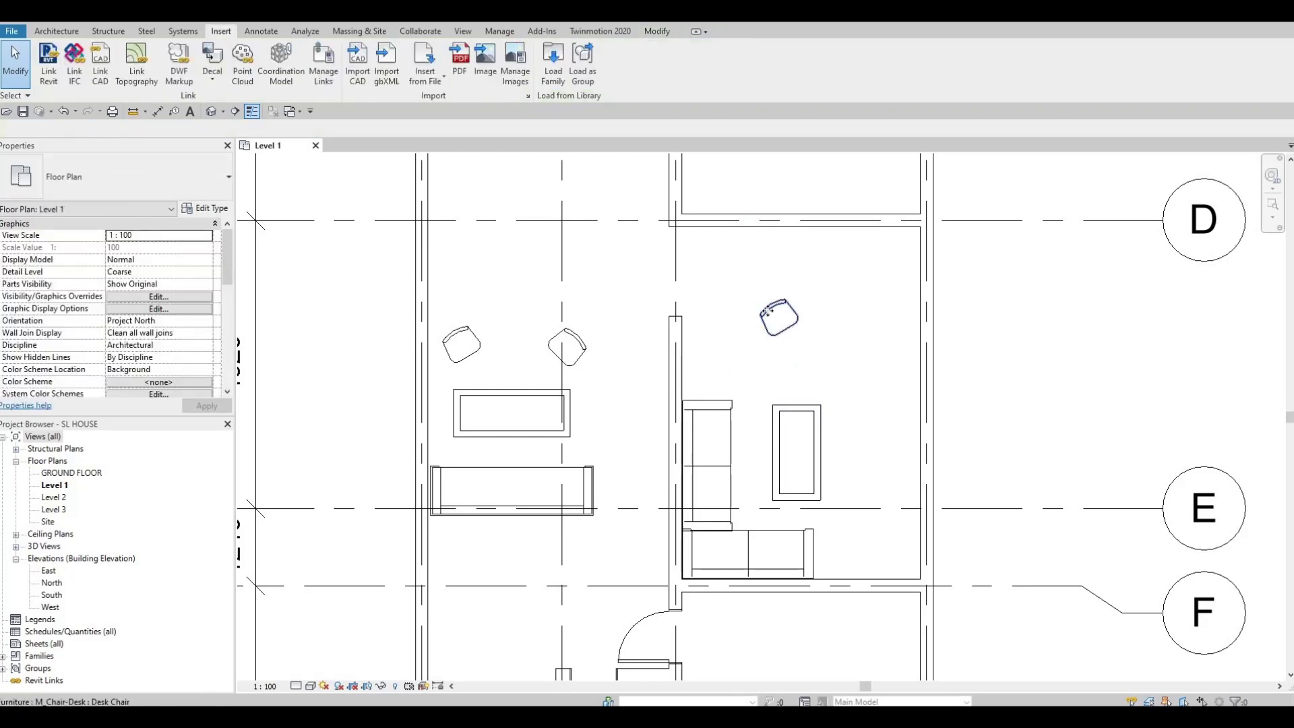
# Move the single desk chair above the vertical coffee table slightly toward the partition wall and down.
pyautogui.click(770, 306)
pyautogui.moveTo(771, 307); pyautogui.dragTo(753, 317)
pyautogui.press('Escape')
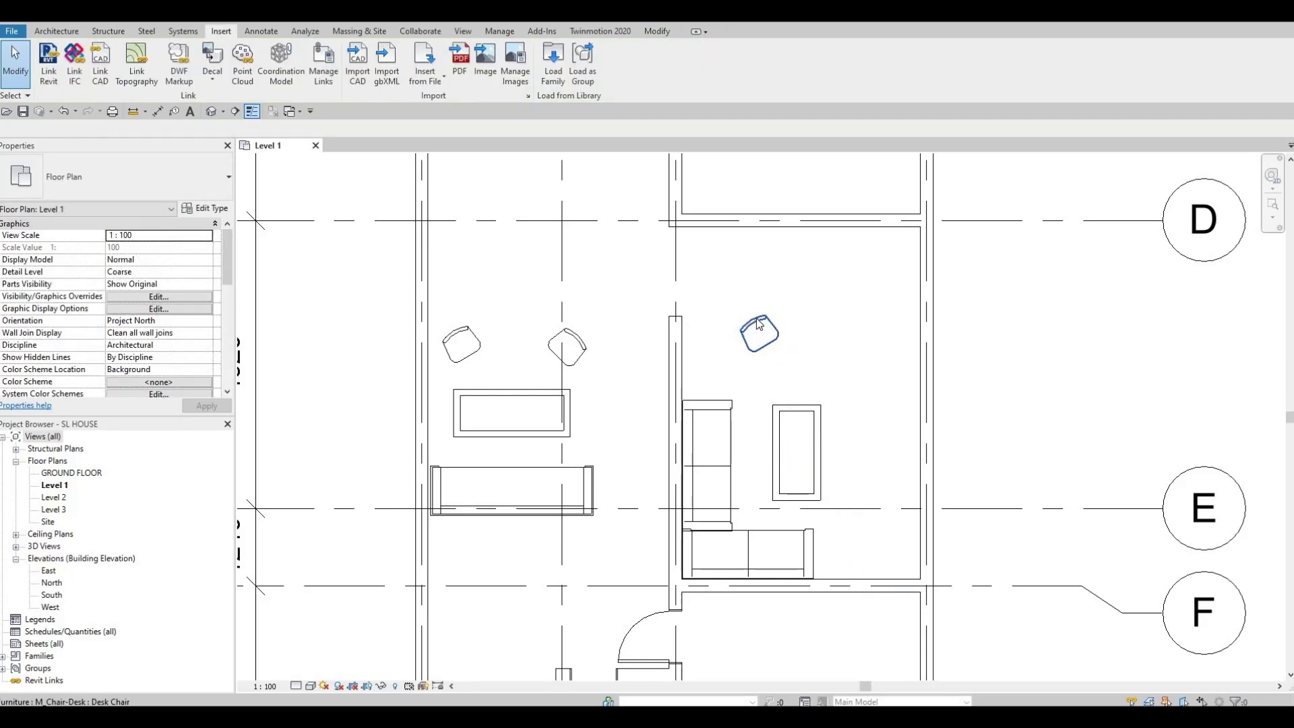
# Copy the desk chair horizontally toward the exterior wall so two matching chairs stand above the vertical coffee table.
pyautogui.click(759, 324)
pyautogui.press('m')
pyautogui.press('v')
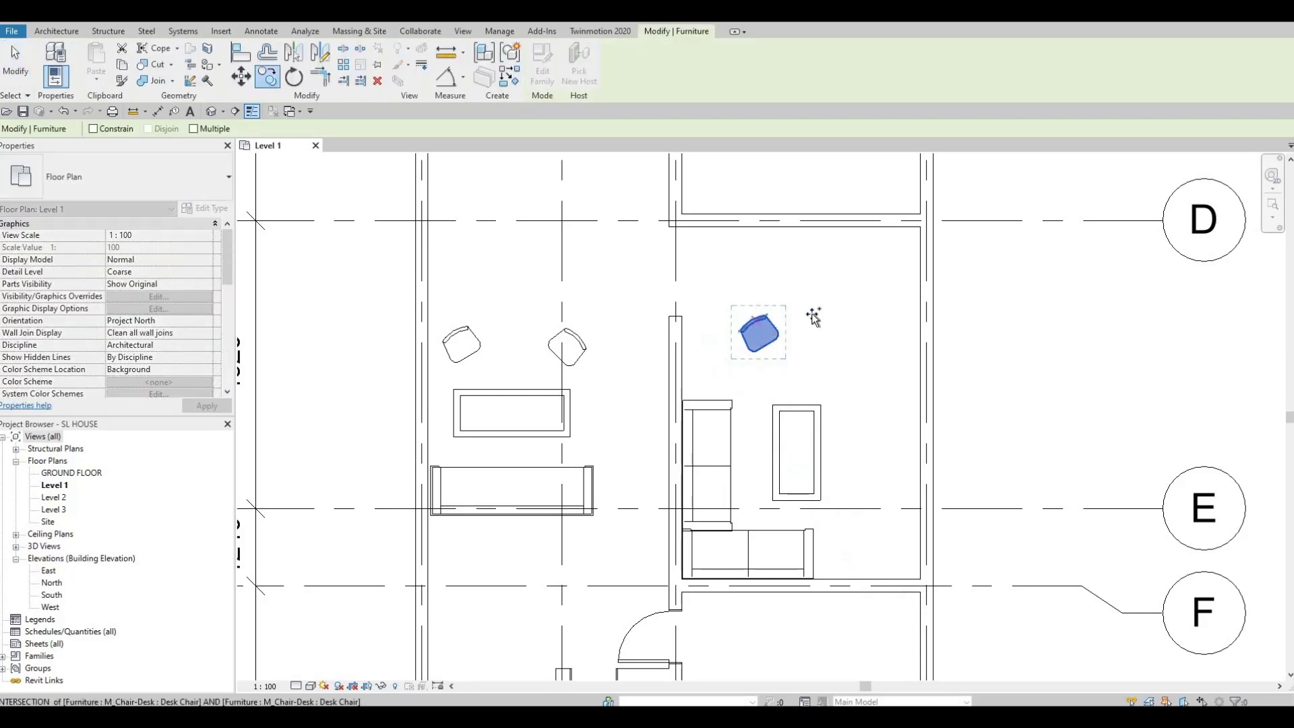
pyautogui.click(813, 316)
pyautogui.click(872, 317)
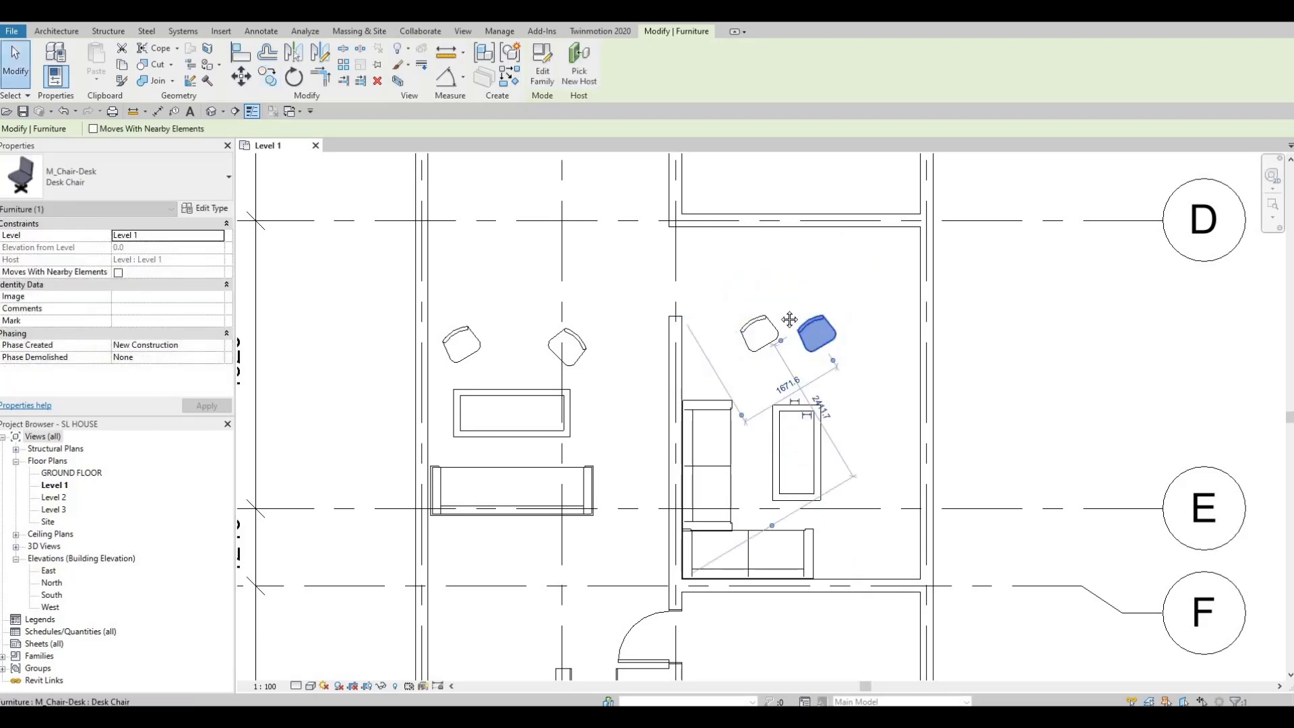
pyautogui.press('Escape')
# Shift the chair nearest grid 1, above the horizontal coffee table, slightly inward and up.
pyautogui.scroll(-2, 782, 326)
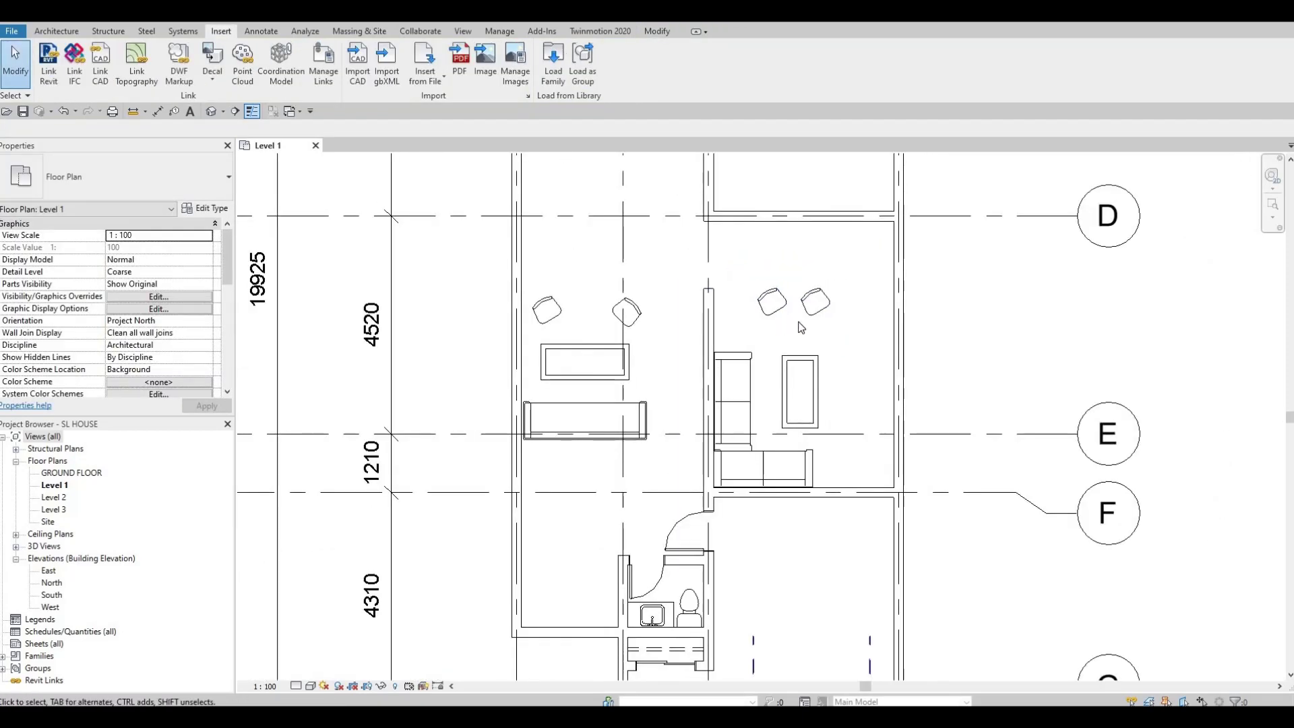
pyautogui.scroll(-1, 831, 424)
pyautogui.moveTo(657, 328); pyautogui.dragTo(624, 359, button='middle')
pyautogui.scroll(1, 628, 373)
pyautogui.scroll(2, 587, 403)
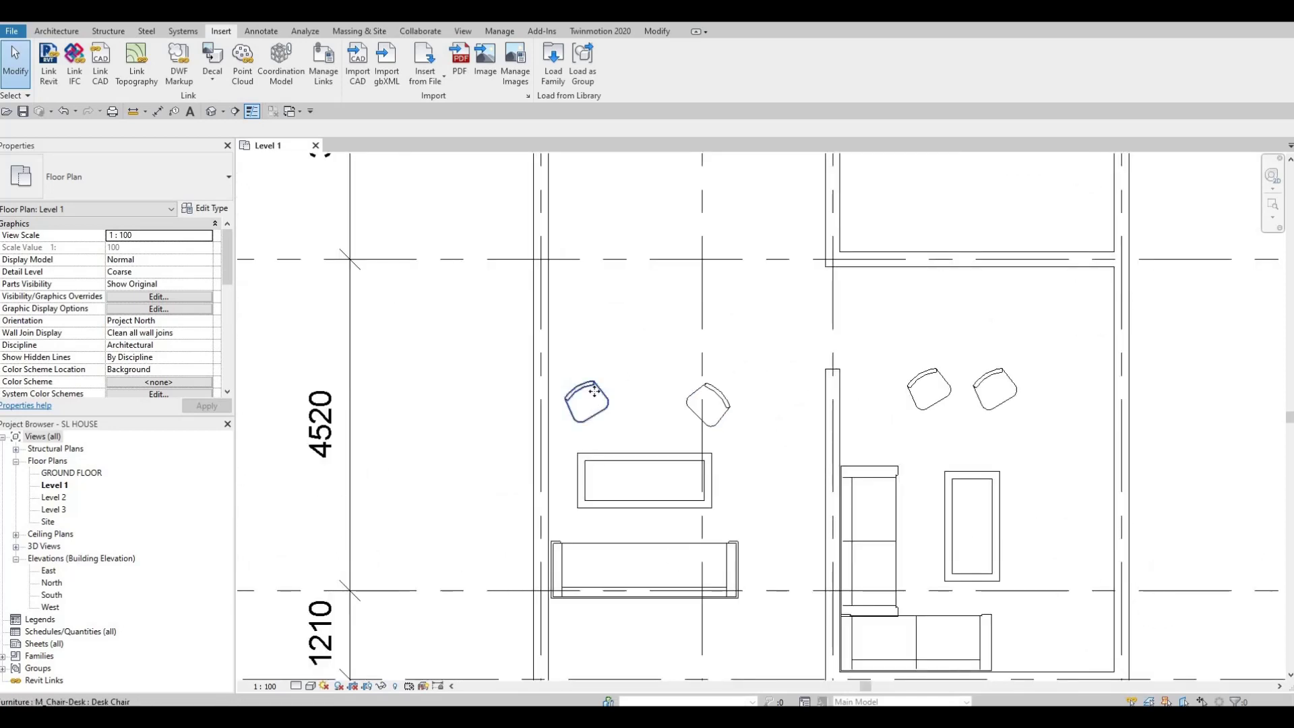
pyautogui.moveTo(594, 391); pyautogui.dragTo(614, 420)
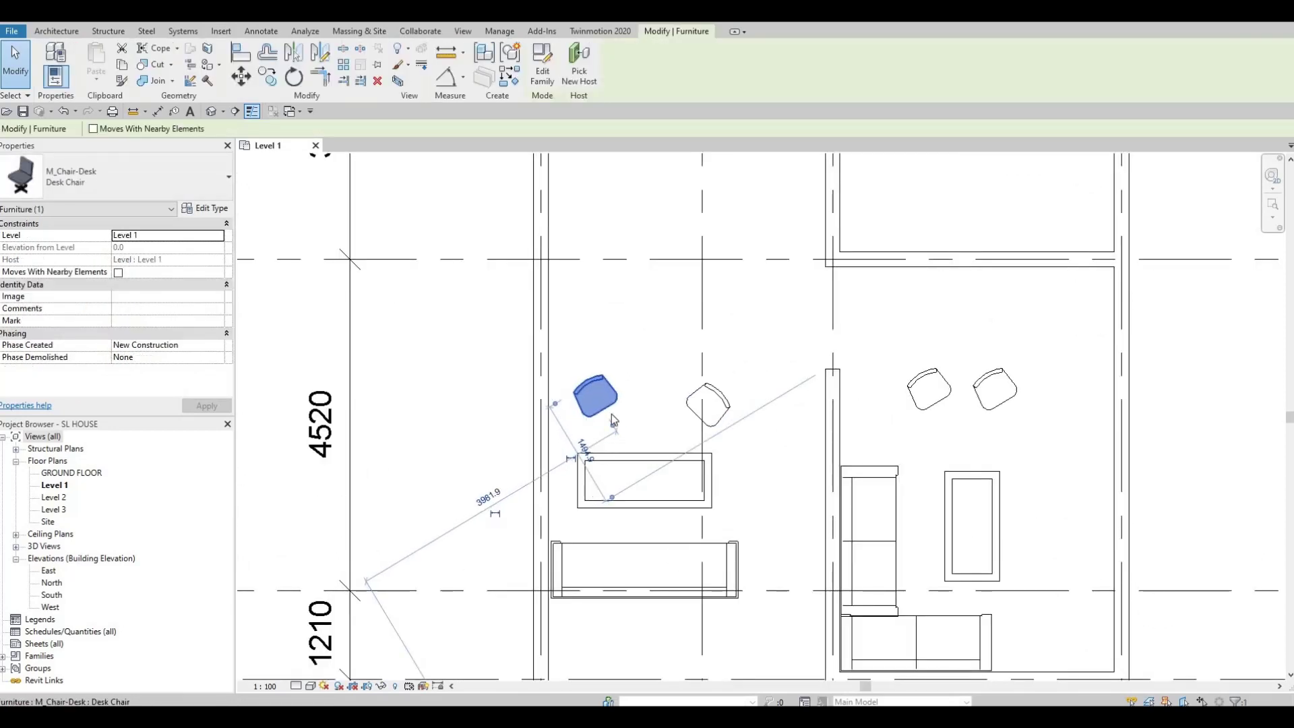
# Nudge the other chair above the horizontal coffee table a little inward and up to pair with its neighbour.
pyautogui.click(678, 411)
pyautogui.click(689, 401)
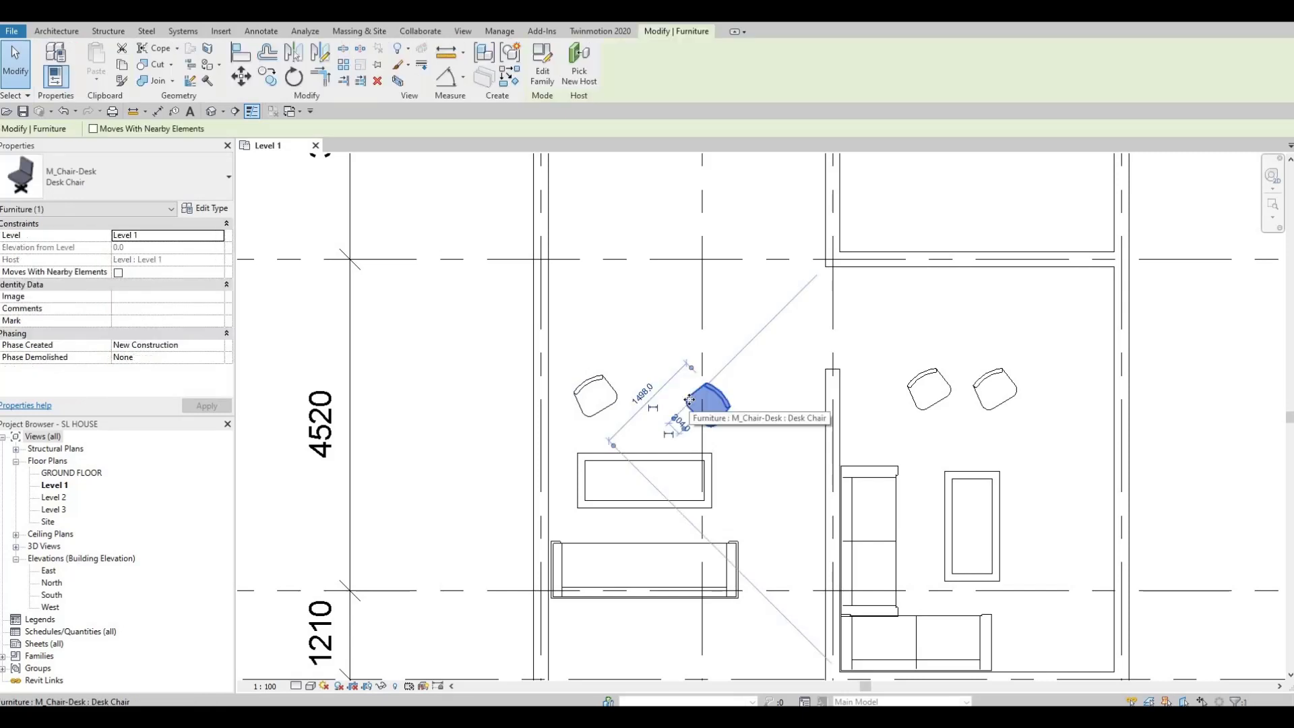
pyautogui.press('Left')
pyautogui.press('Left')
pyautogui.press('Up')
pyautogui.press('Up')
pyautogui.press('Left')
pyautogui.press('Left')
pyautogui.press('Escape')
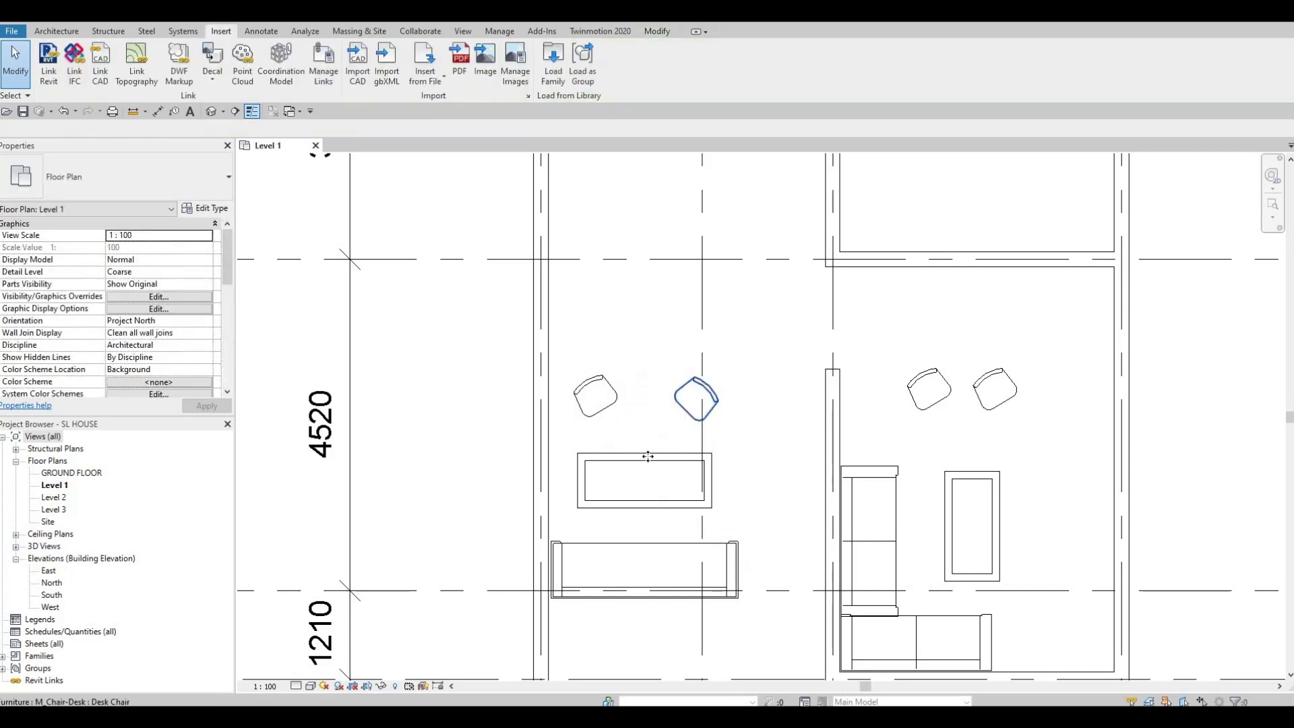
# Nudge the horizontal coffee table slightly up toward its two chairs.
pyautogui.click(648, 457)
pyautogui.press('Up')
pyautogui.press('Up')
pyautogui.press('Escape')
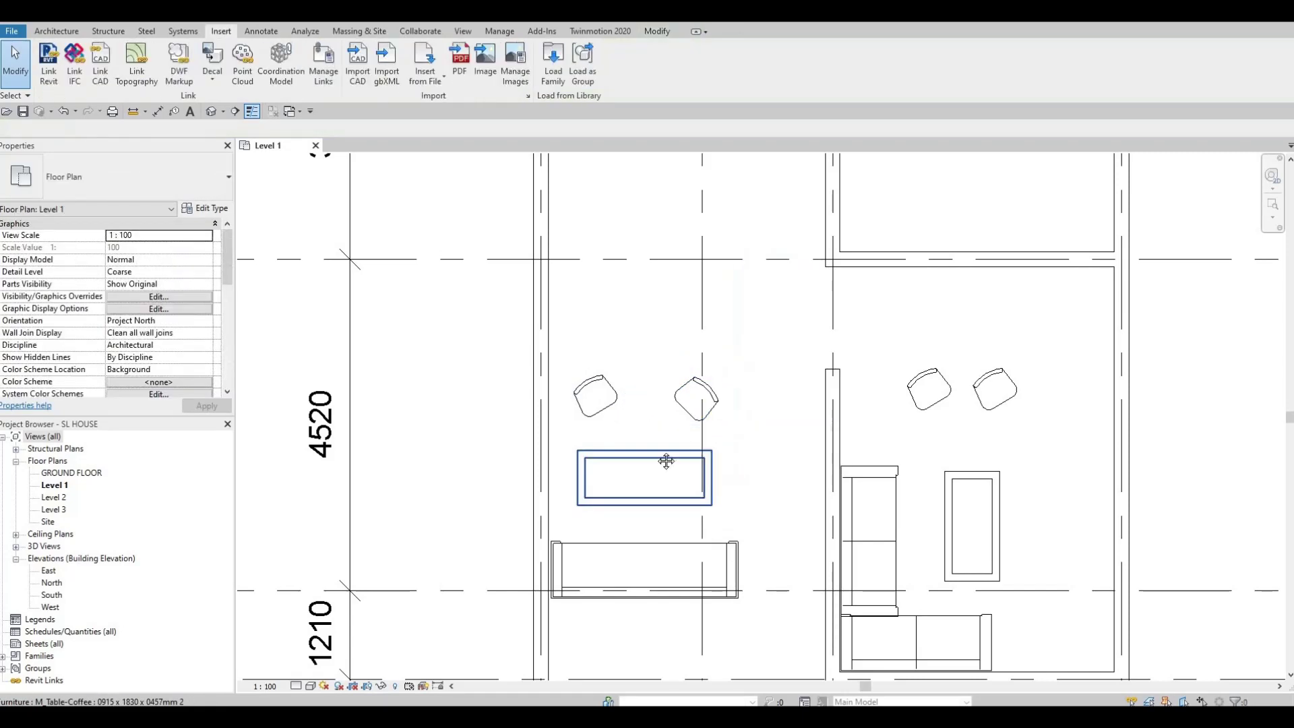
# Load the M_Entertainment center family from the Storage folder of the Furniture library.
pyautogui.moveTo(751, 471); pyautogui.dragTo(694, 479, button='middle')
pyautogui.scroll(-2, 782, 422)
pyautogui.moveTo(909, 489); pyautogui.dragTo(774, 431, button='middle')
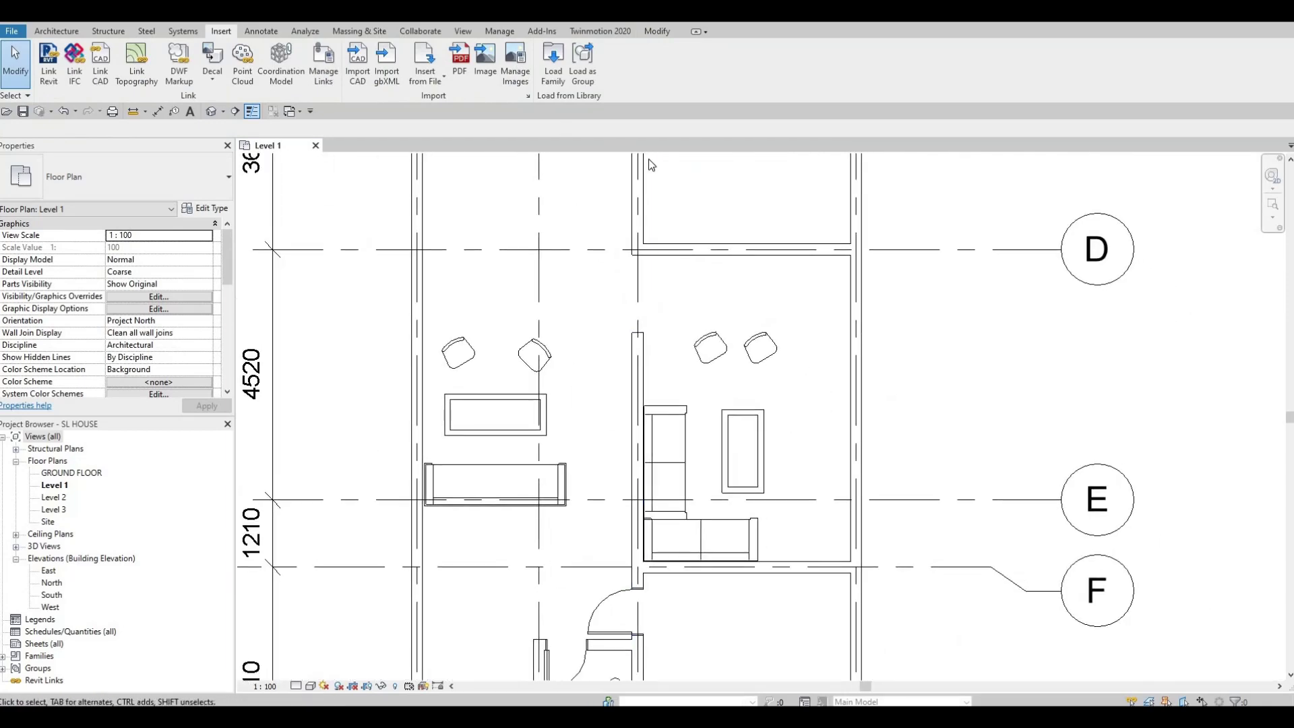
pyautogui.click(553, 64)
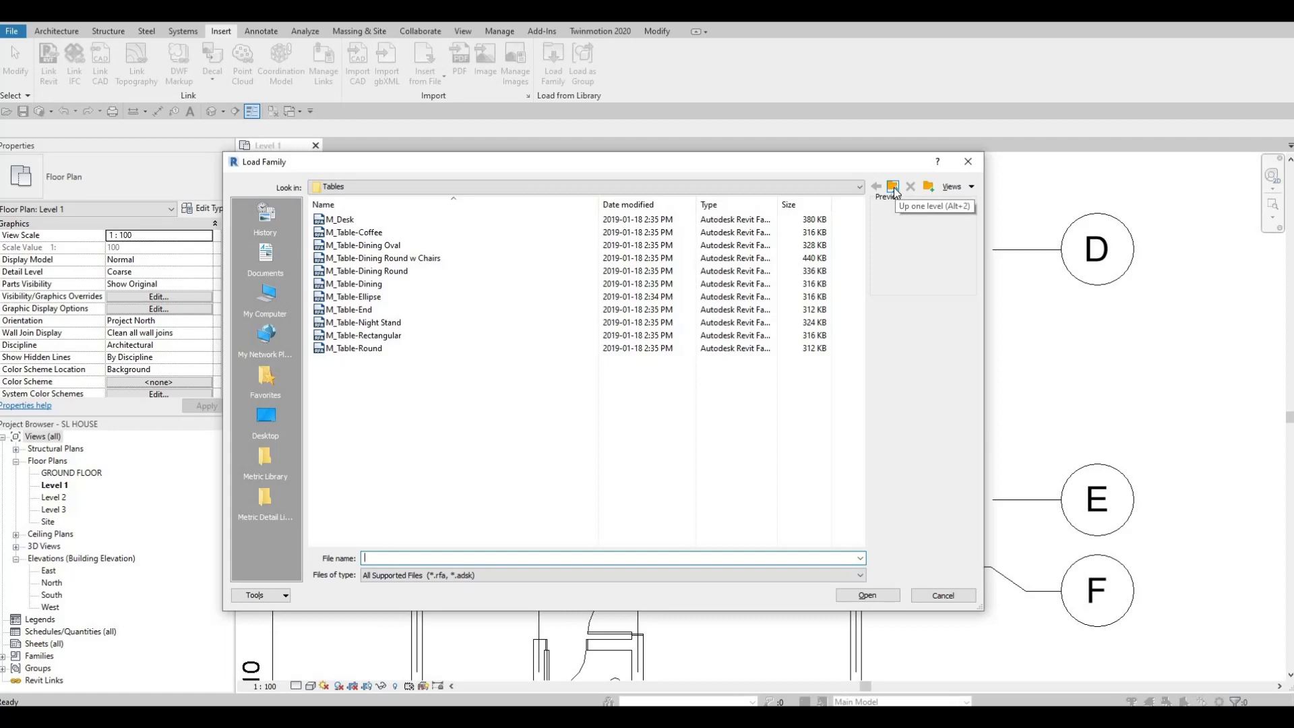
pyautogui.doubleClick(330, 245)
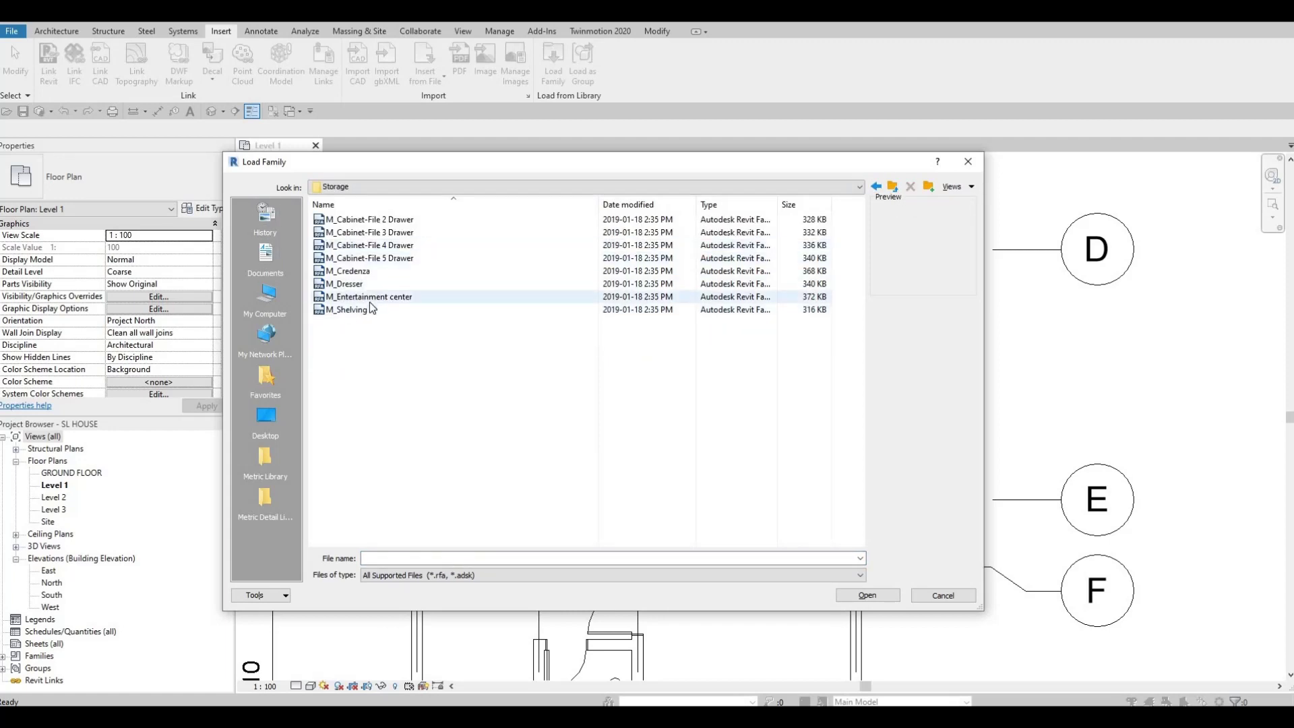
pyautogui.click(372, 300)
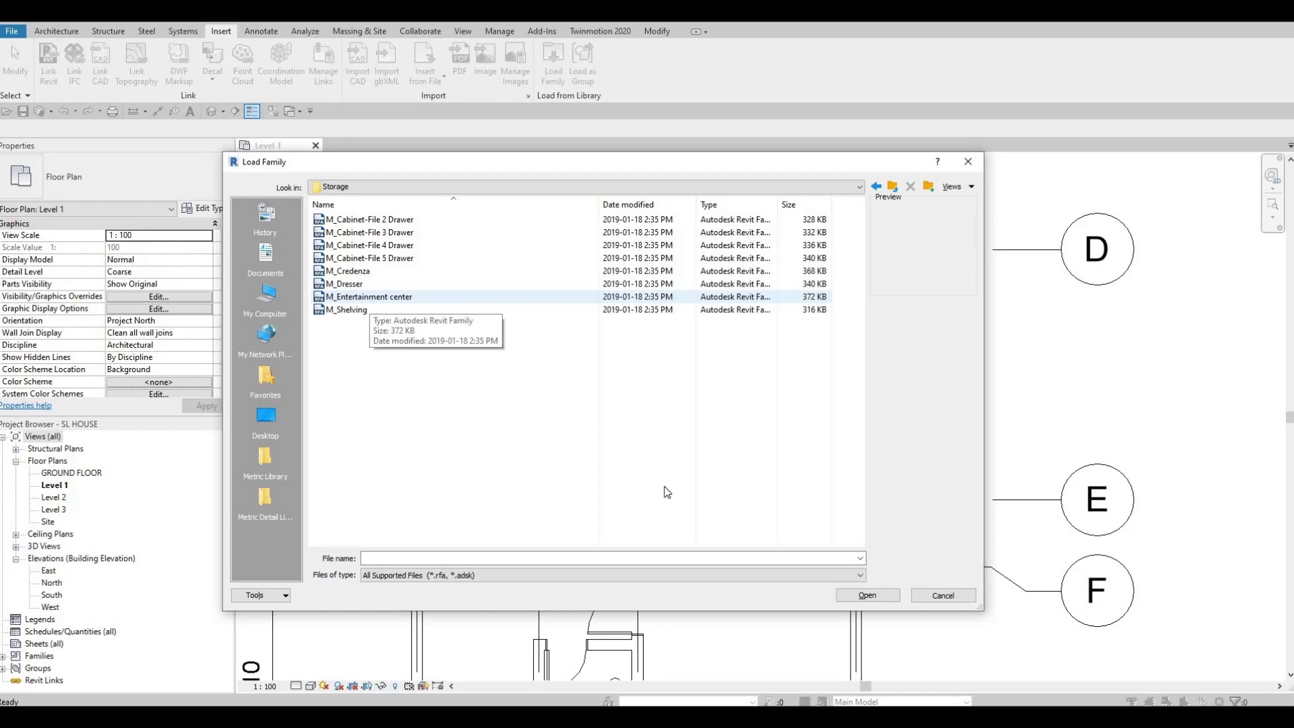
pyautogui.click(868, 596)
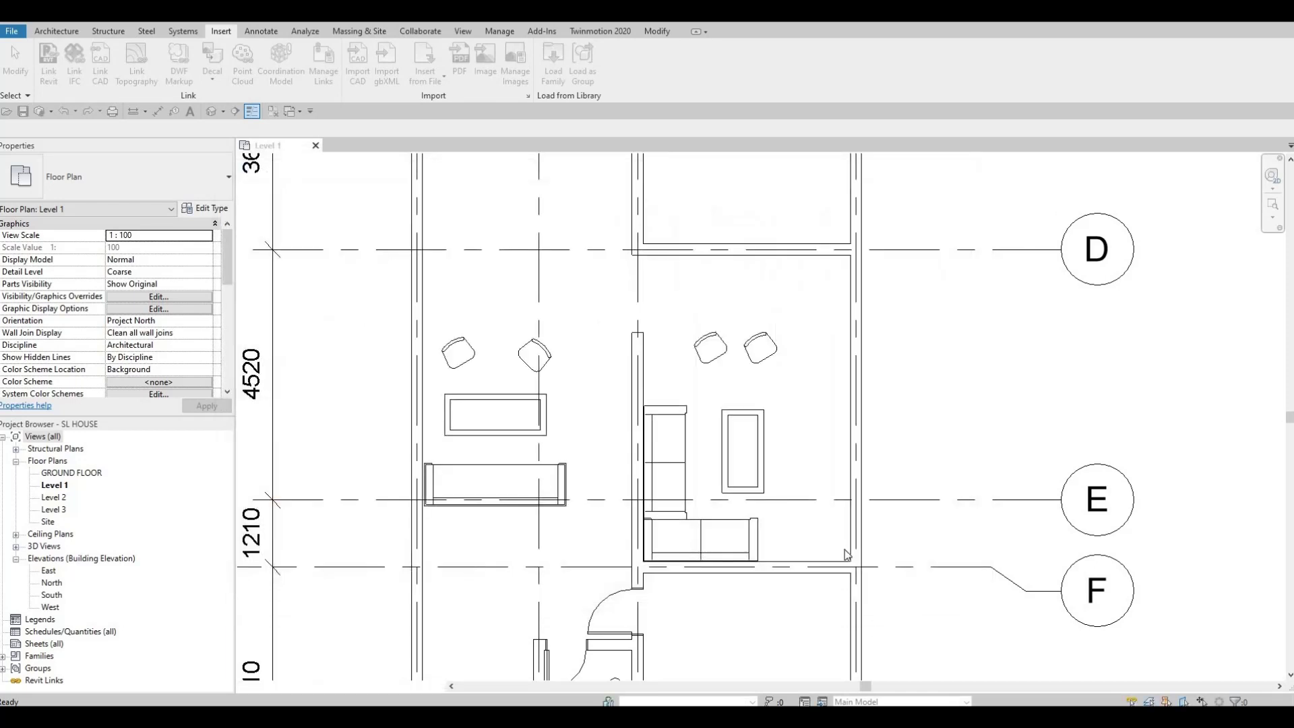
# Place the 1830 x 1830 x 0610mm entertainment center against the exterior wall opposite the vertical sofa, its upper end 1700 mm below grid D.
pyautogui.press('c')
pyautogui.press('m')
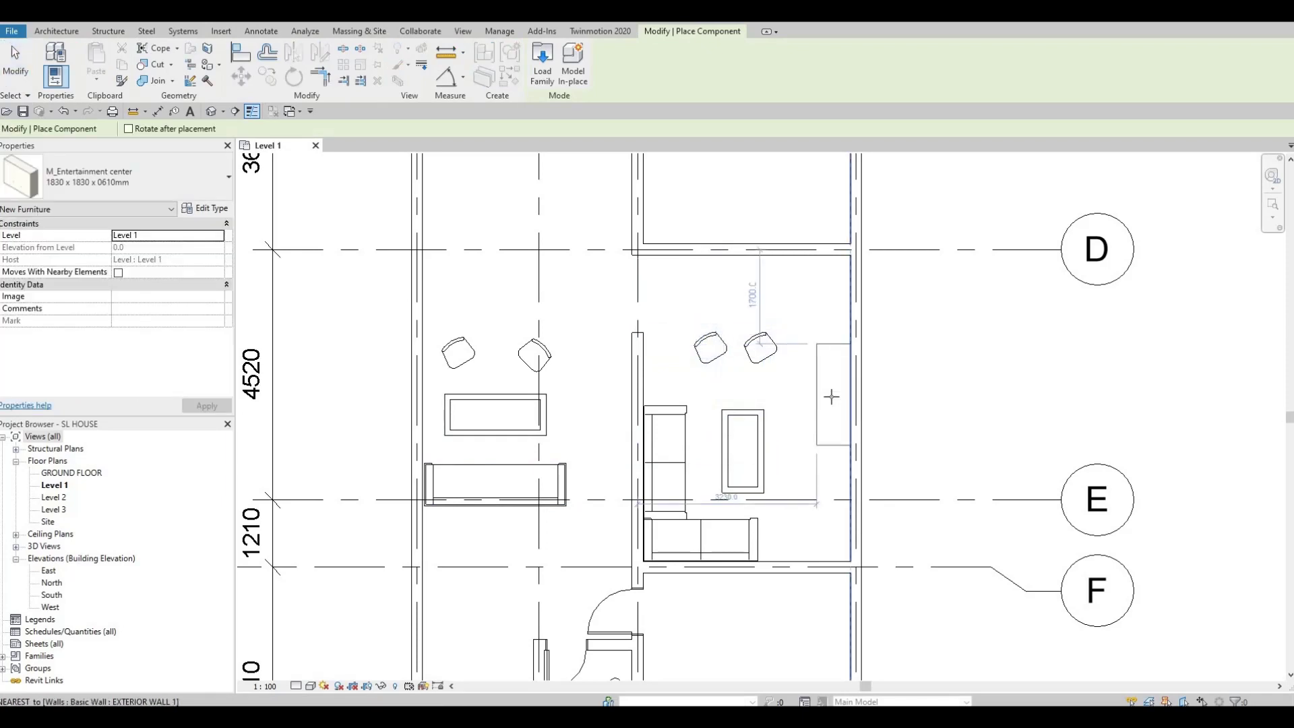
pyautogui.click(839, 421)
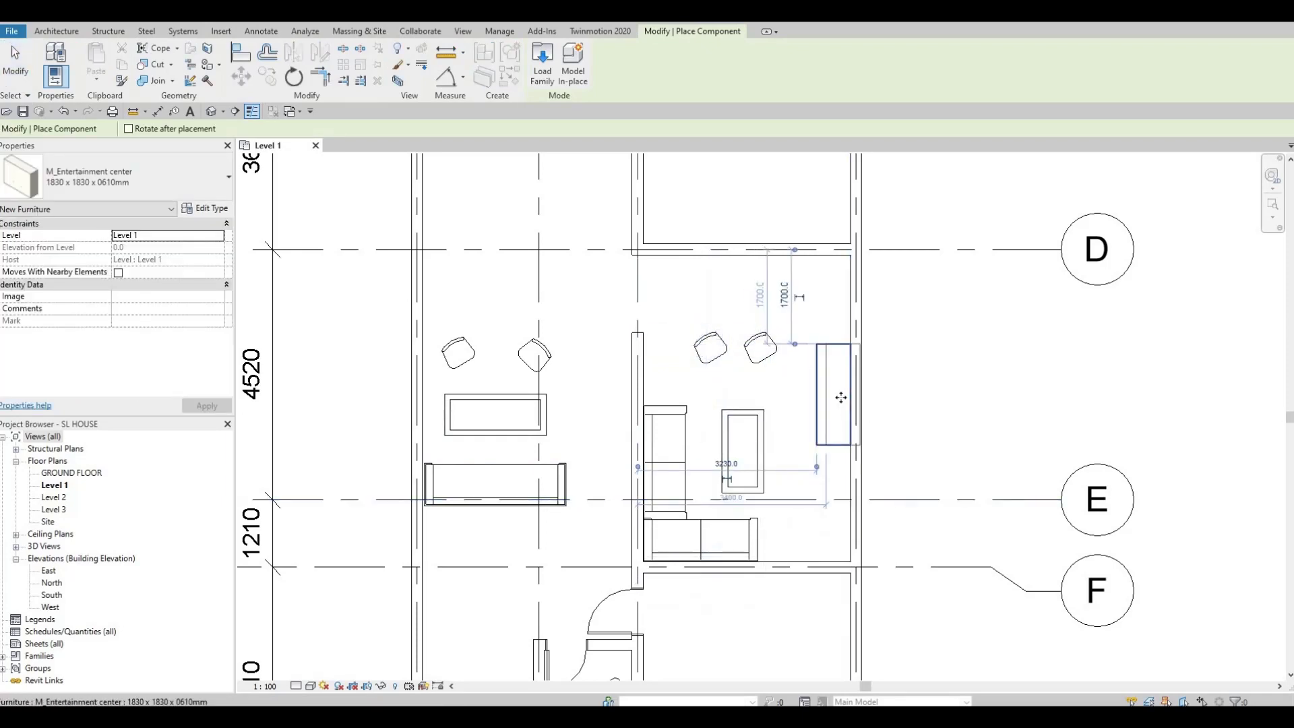
pyautogui.press('Escape')
pyautogui.press('Escape')
# Add an aligned dimension between the room's inner wall faces at grids D and F, placed outside the exterior wall.
pyautogui.moveTo(751, 439); pyautogui.dragTo(669, 338, button='middle')
pyautogui.scroll(-1, 669, 338)
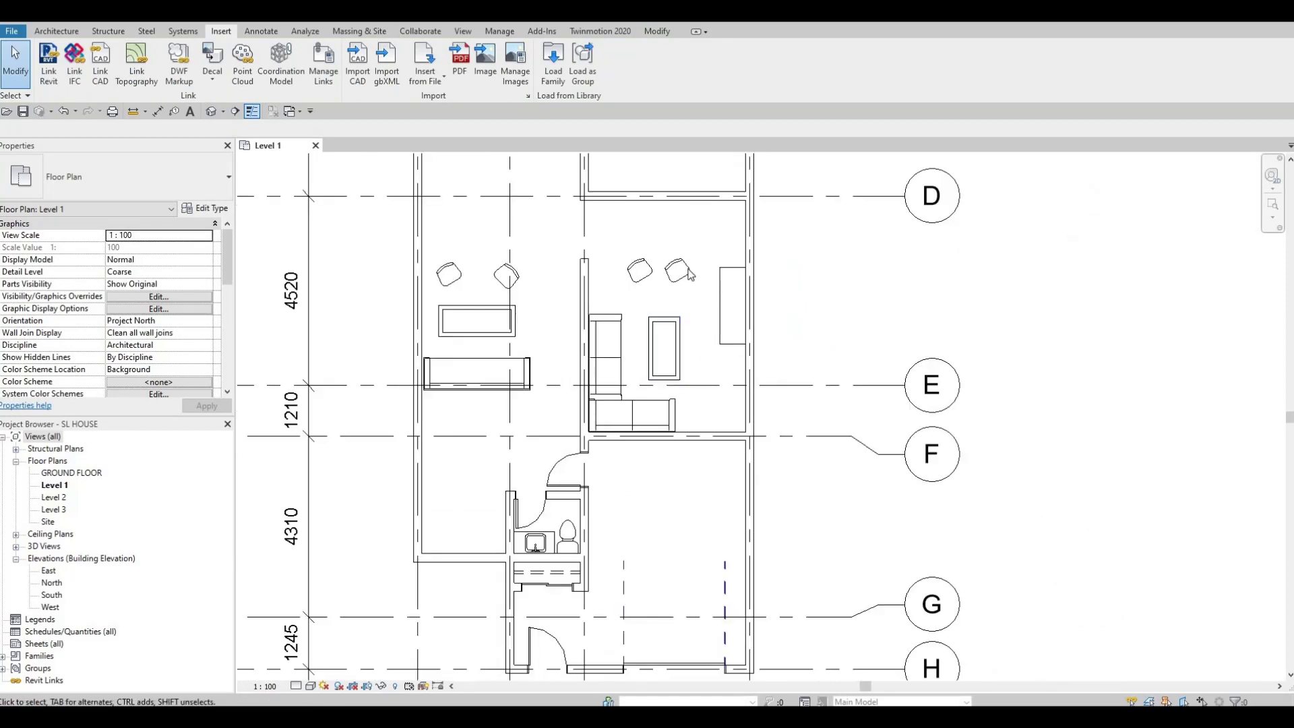
pyautogui.moveTo(713, 477); pyautogui.dragTo(708, 544, button='middle')
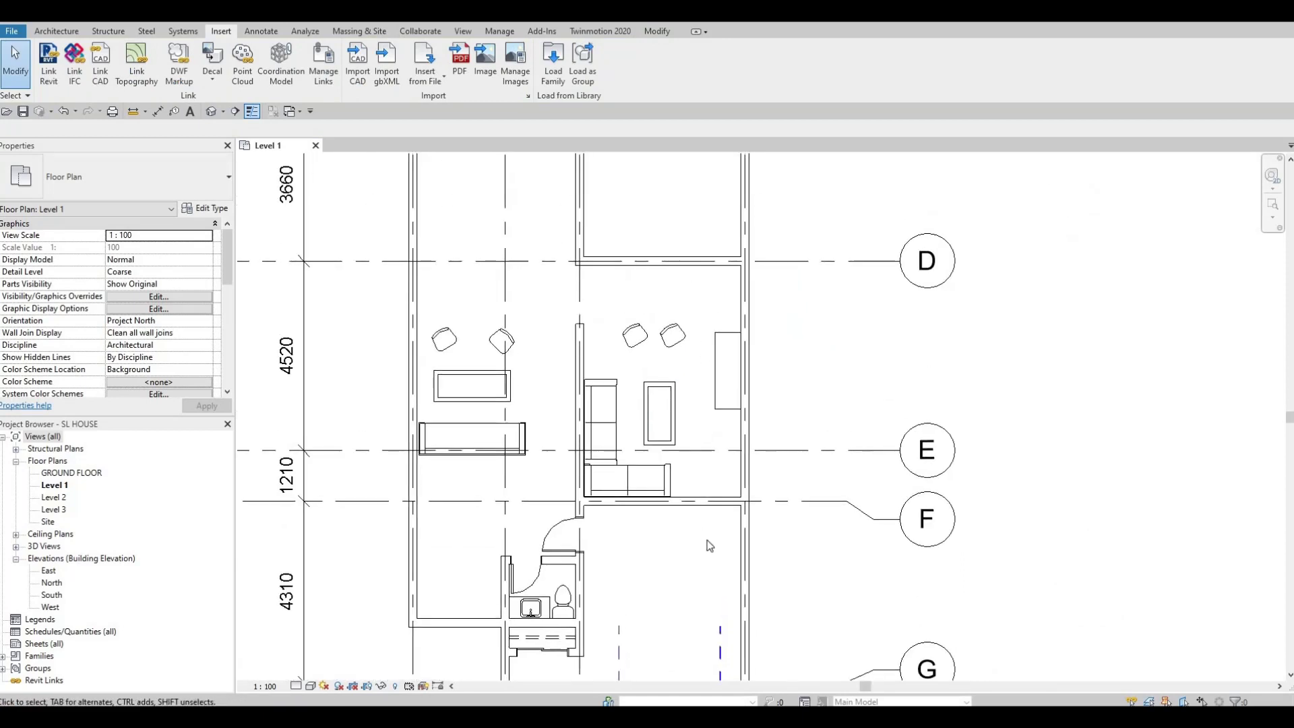
pyautogui.click(159, 111)
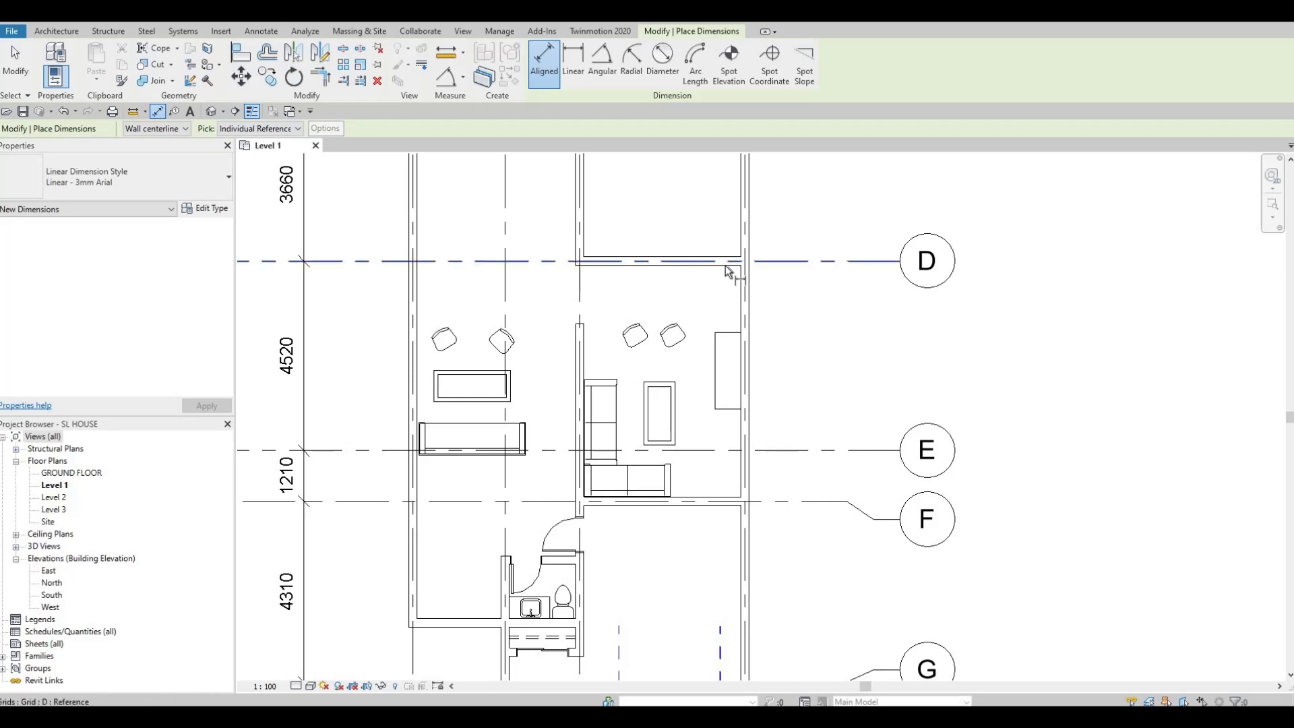
pyautogui.press('Tab')
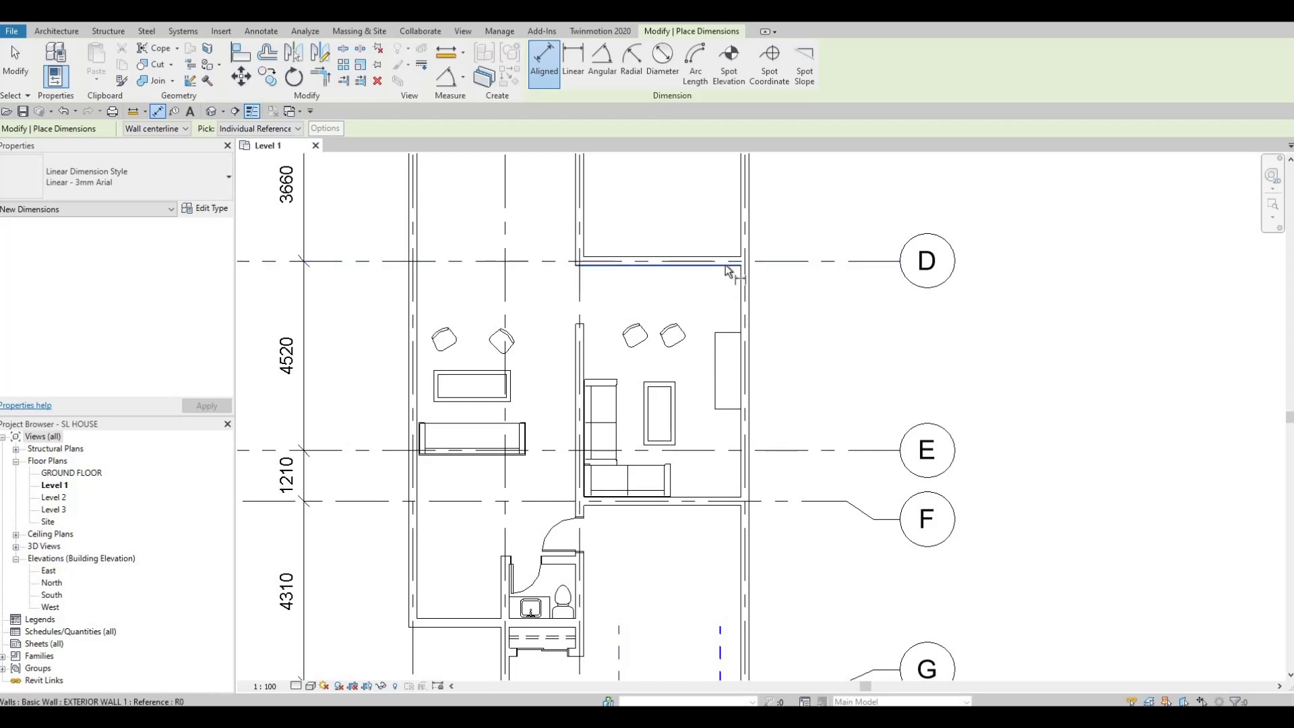
pyautogui.click(728, 271)
pyautogui.scroll(2, 735, 502)
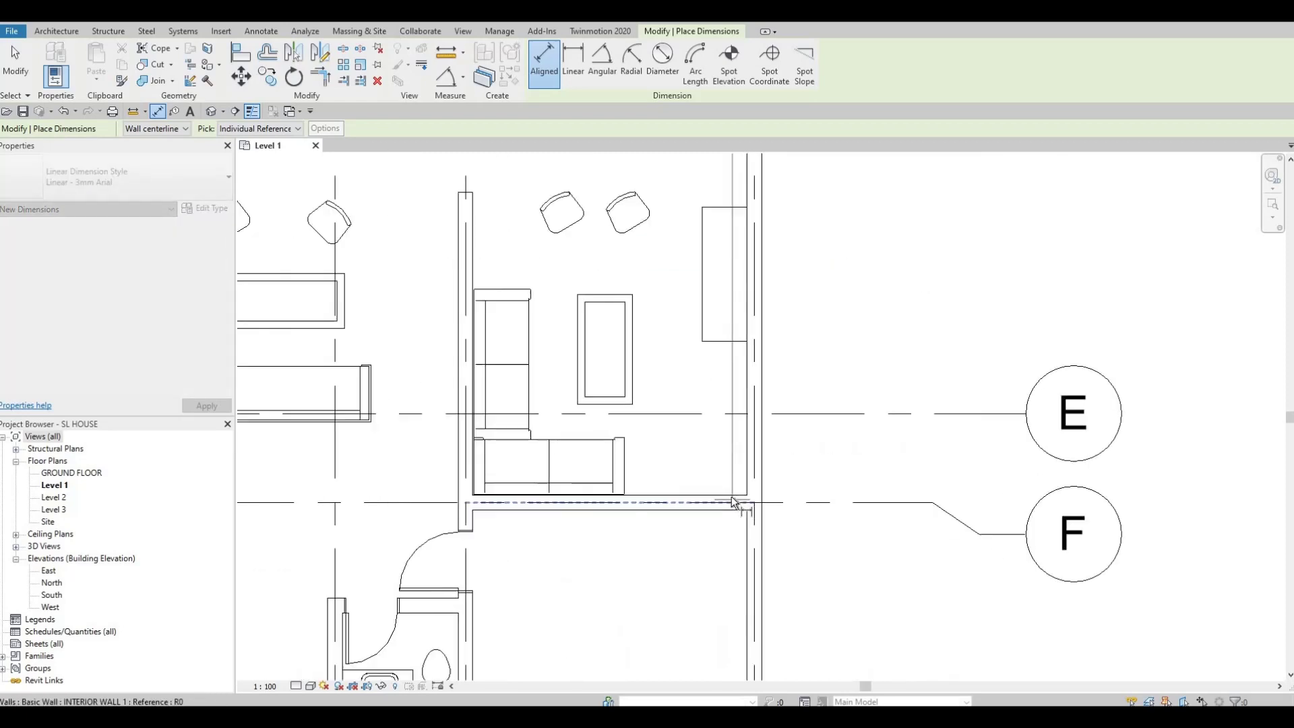
pyautogui.click(735, 502)
pyautogui.click(833, 375)
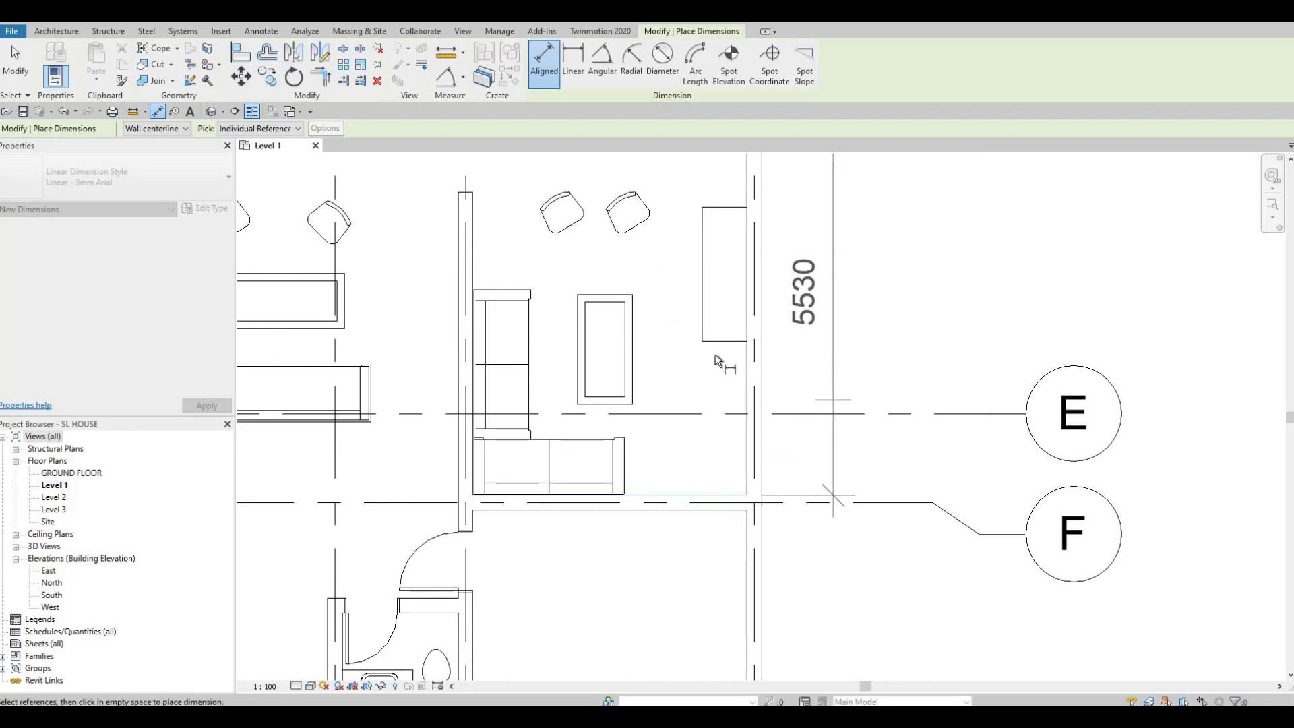
pyautogui.click(830, 400)
pyautogui.press('F1')
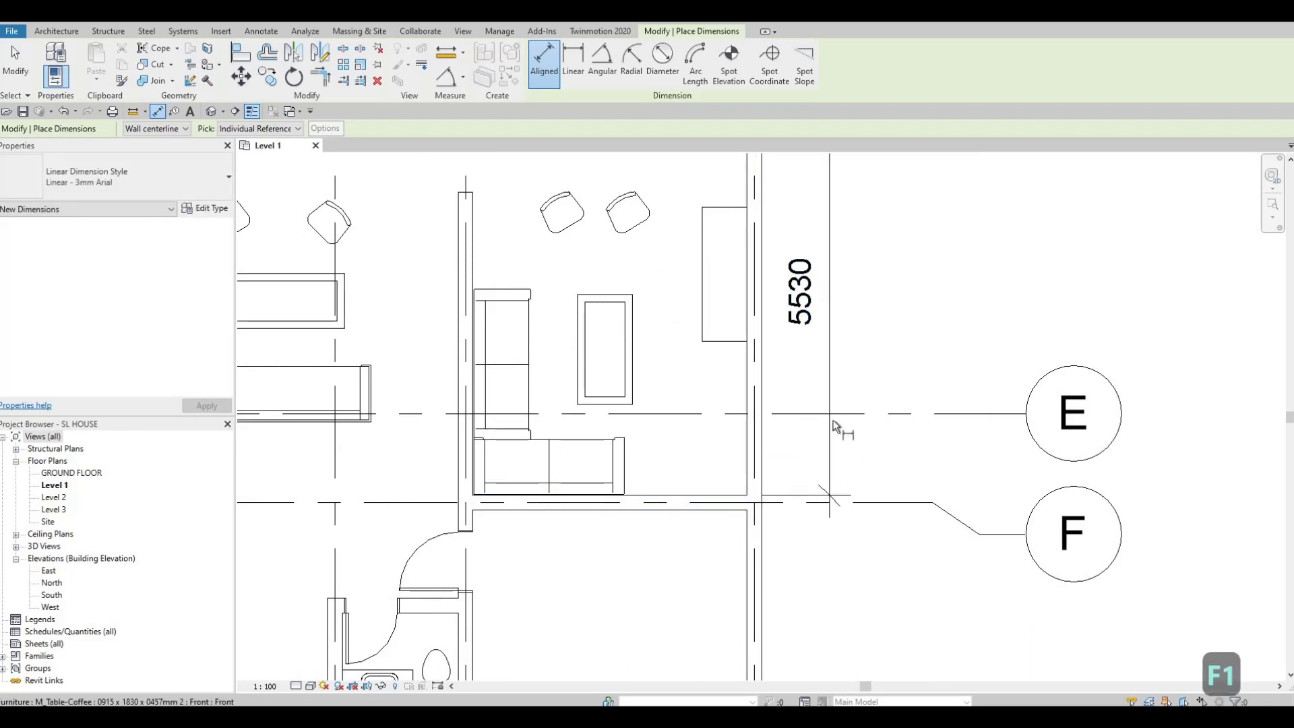
pyautogui.scroll(-2, 830, 405)
pyautogui.scroll(1, 817, 411)
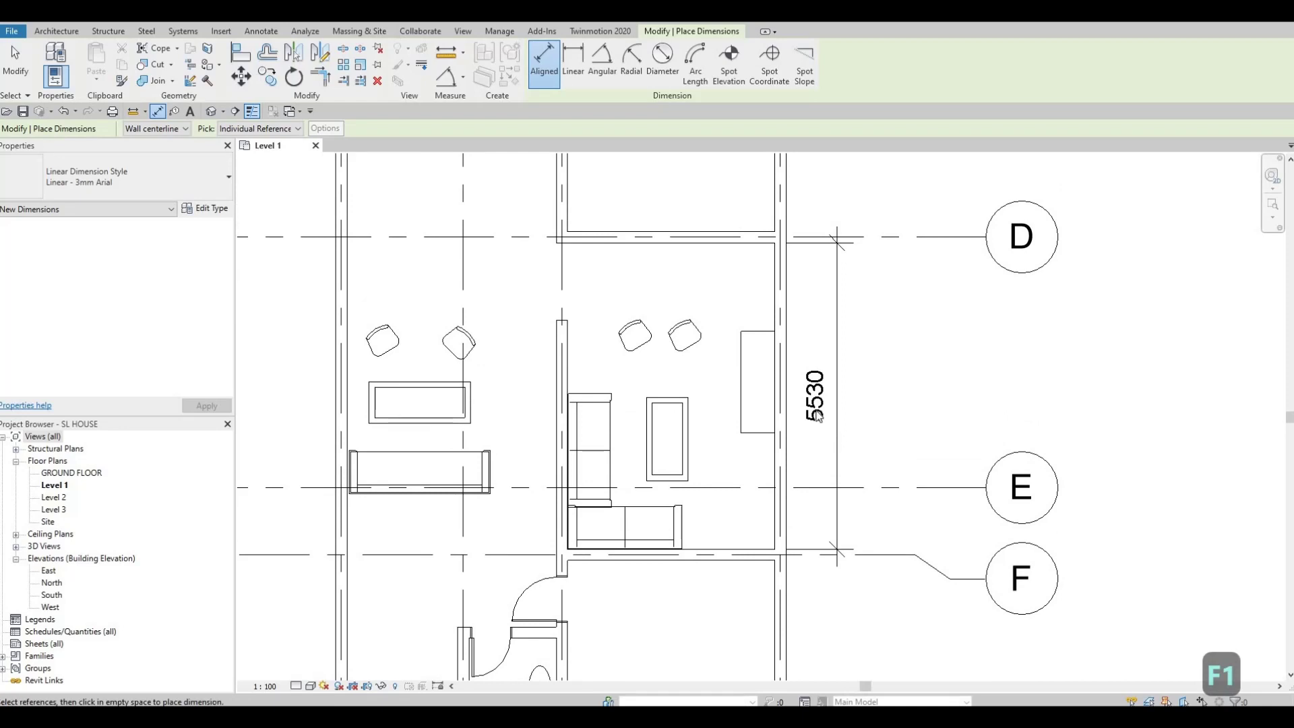
pyautogui.press('Escape')
pyautogui.press('Escape')
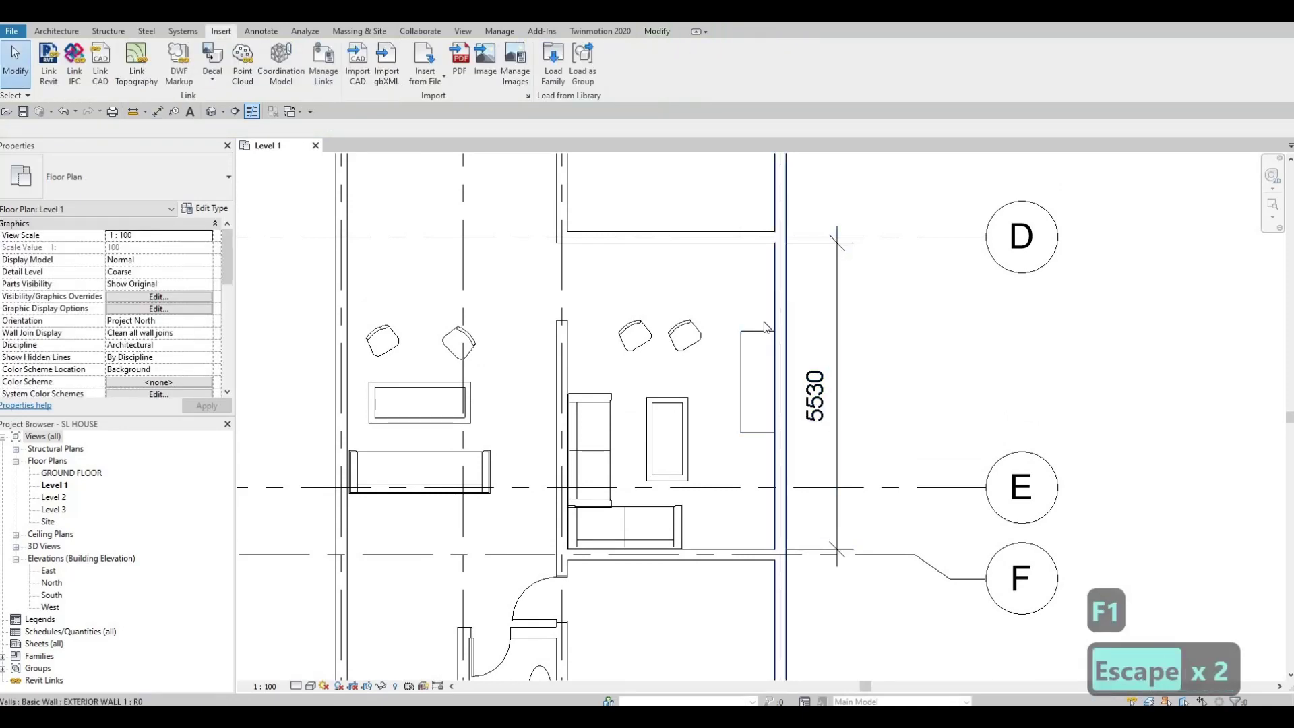
# Draw a vertical building section from below grid F to above grid D, between the coffee table and the entertainment center.
pyautogui.click(235, 111)
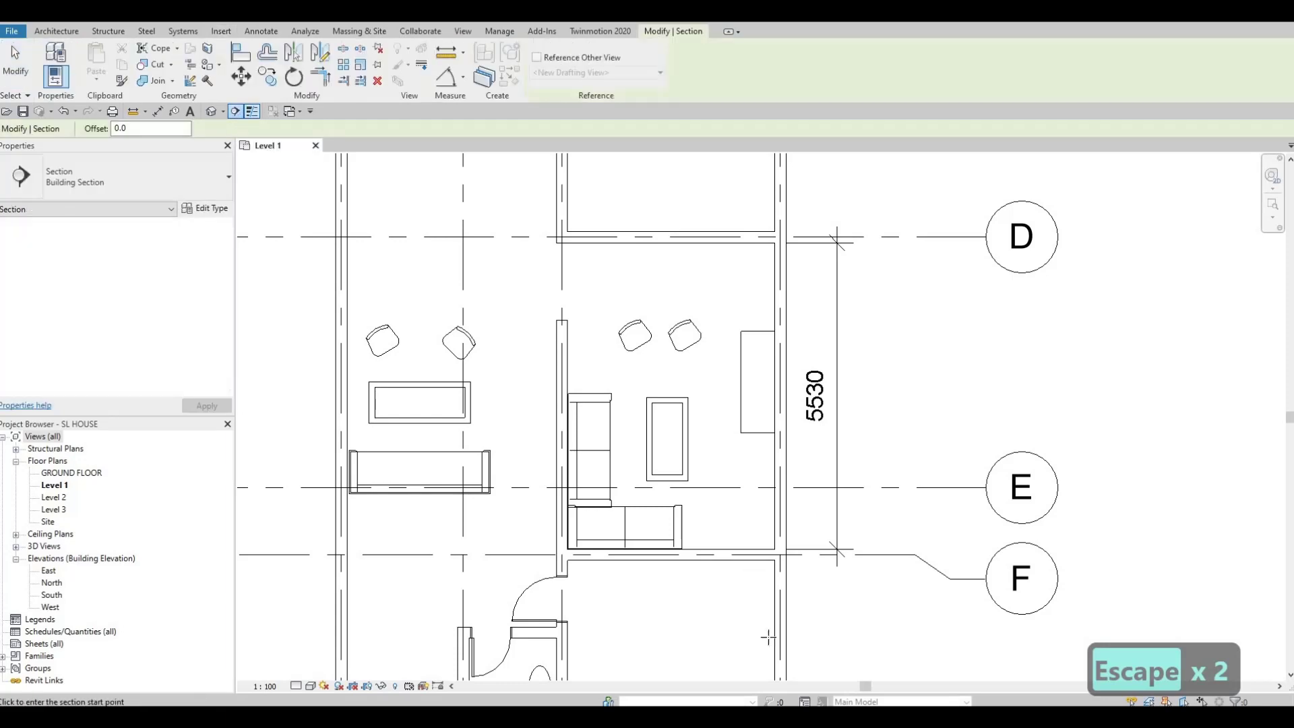
pyautogui.click(716, 199)
pyautogui.click(706, 236)
pyautogui.scroll(-5, 706, 236)
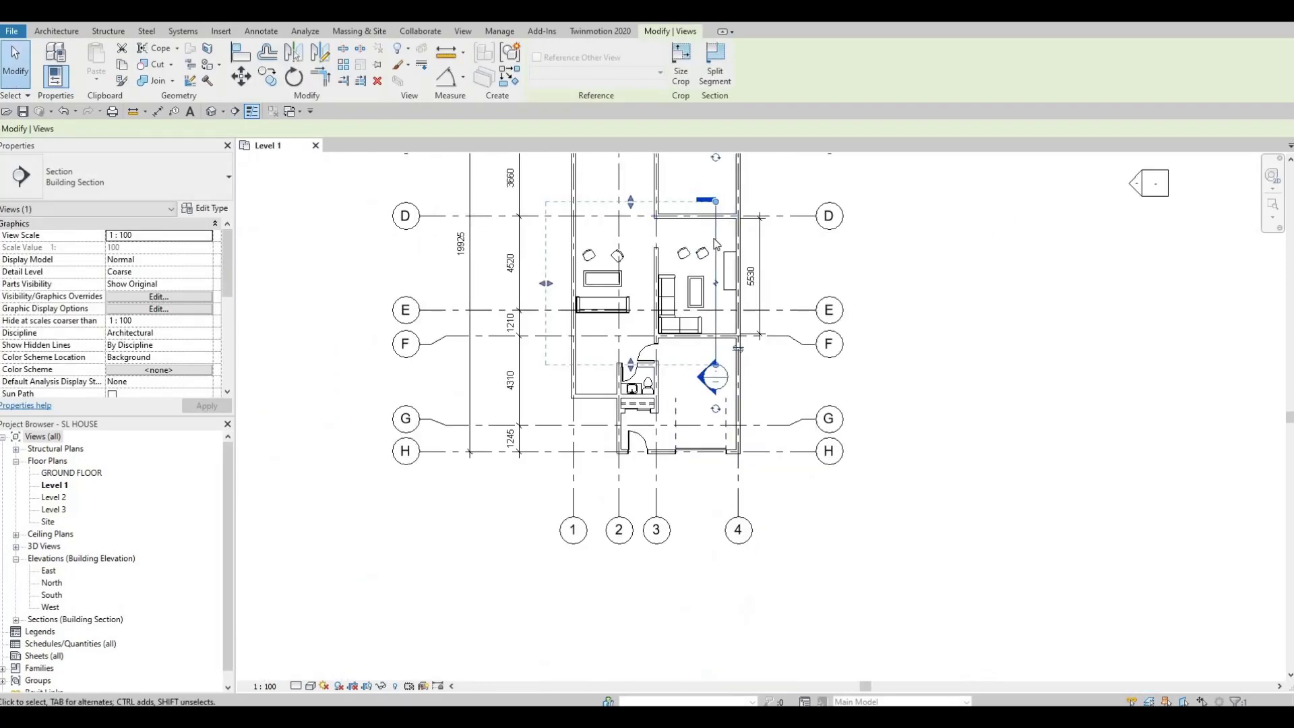
pyautogui.press('Escape')
pyautogui.press('Escape')
# Flip the section to look toward the entertainment center and open its section view.
pyautogui.click(737, 344)
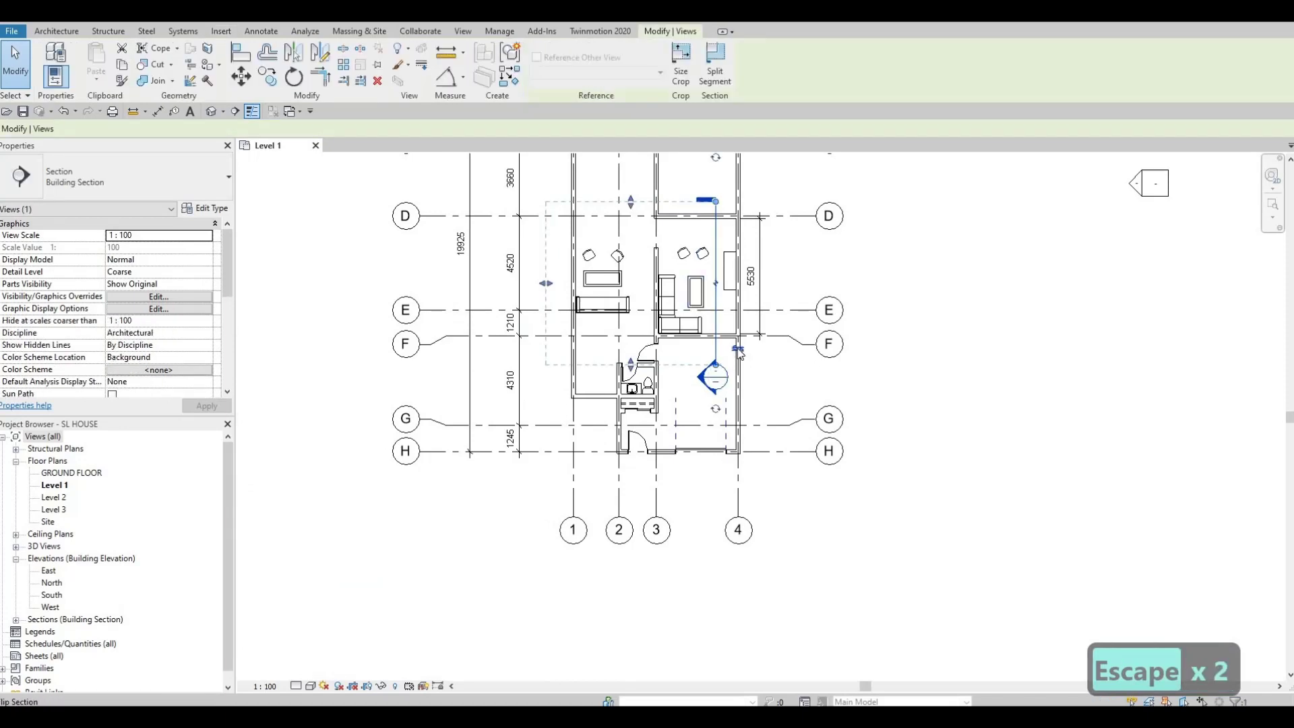
pyautogui.press('space')
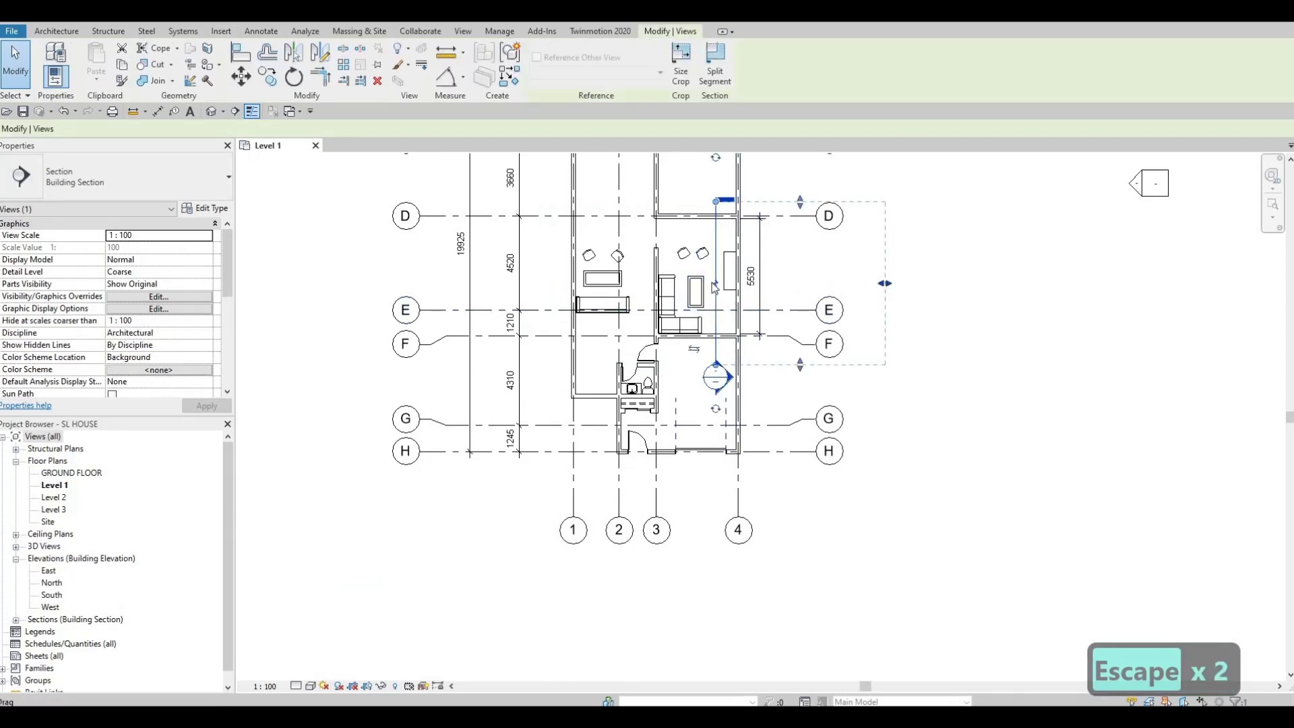
pyautogui.press('Escape')
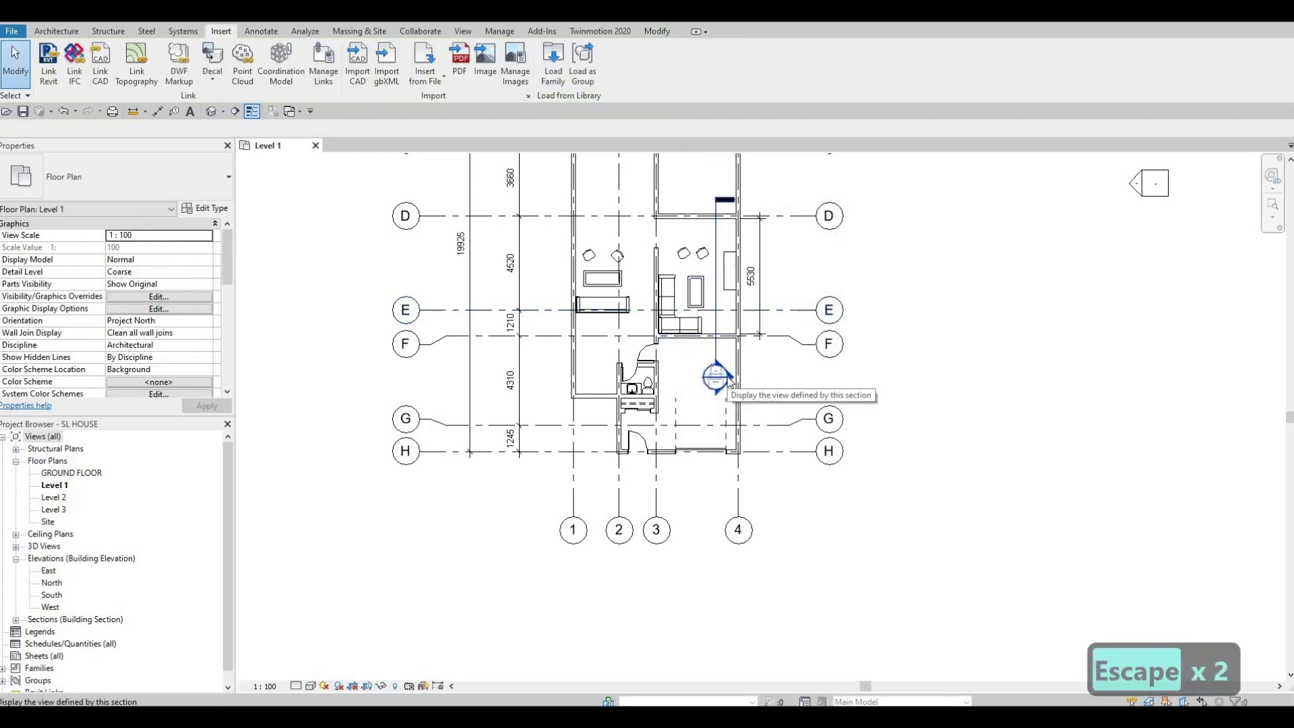
pyautogui.doubleClick(727, 376)
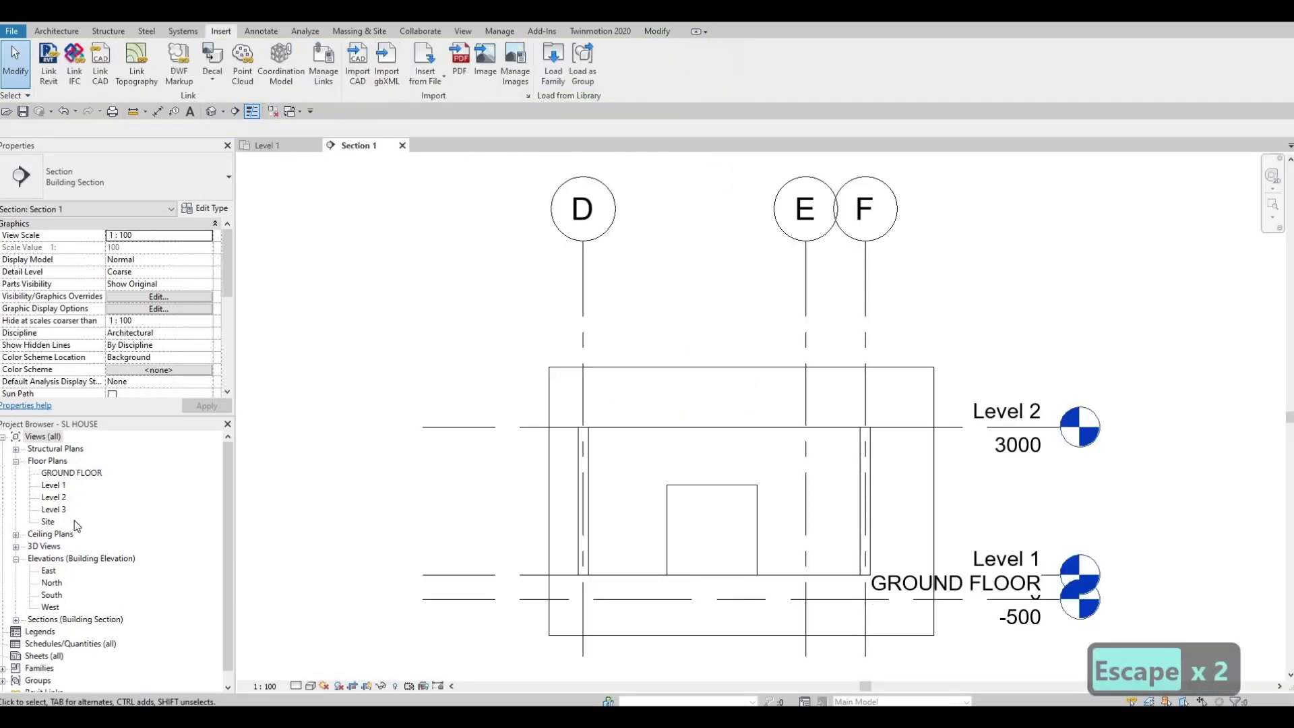
pyautogui.scroll(-1, 40, 595)
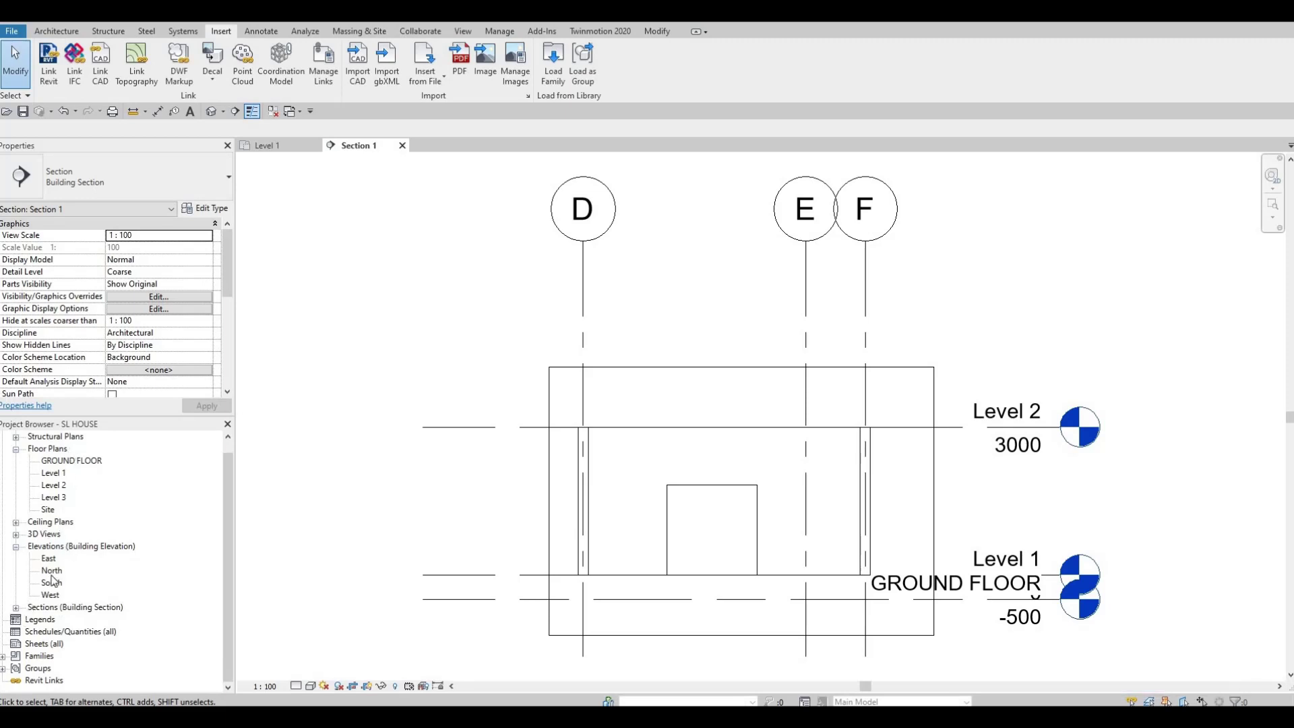
# Find the building section in the project's view list and inspect which side of the entertainment center faces the section.
pyautogui.click(16, 608)
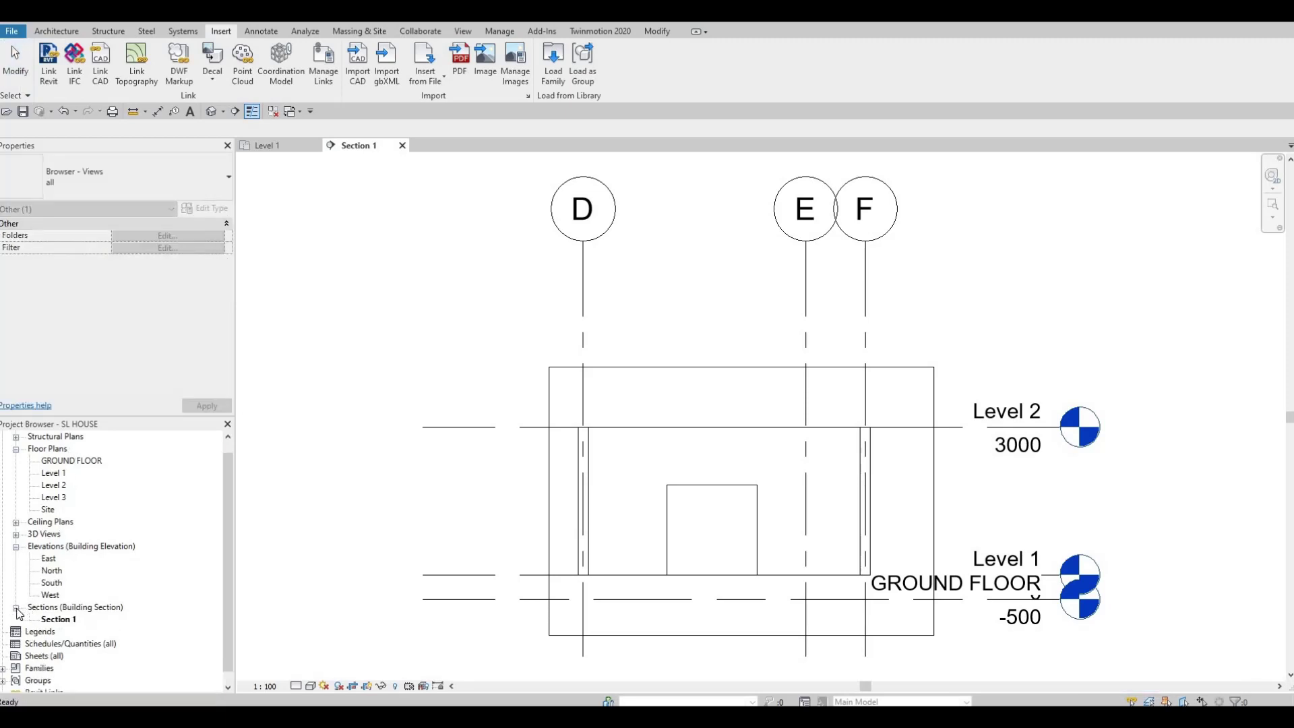
pyautogui.doubleClick(73, 611)
pyautogui.click(683, 467)
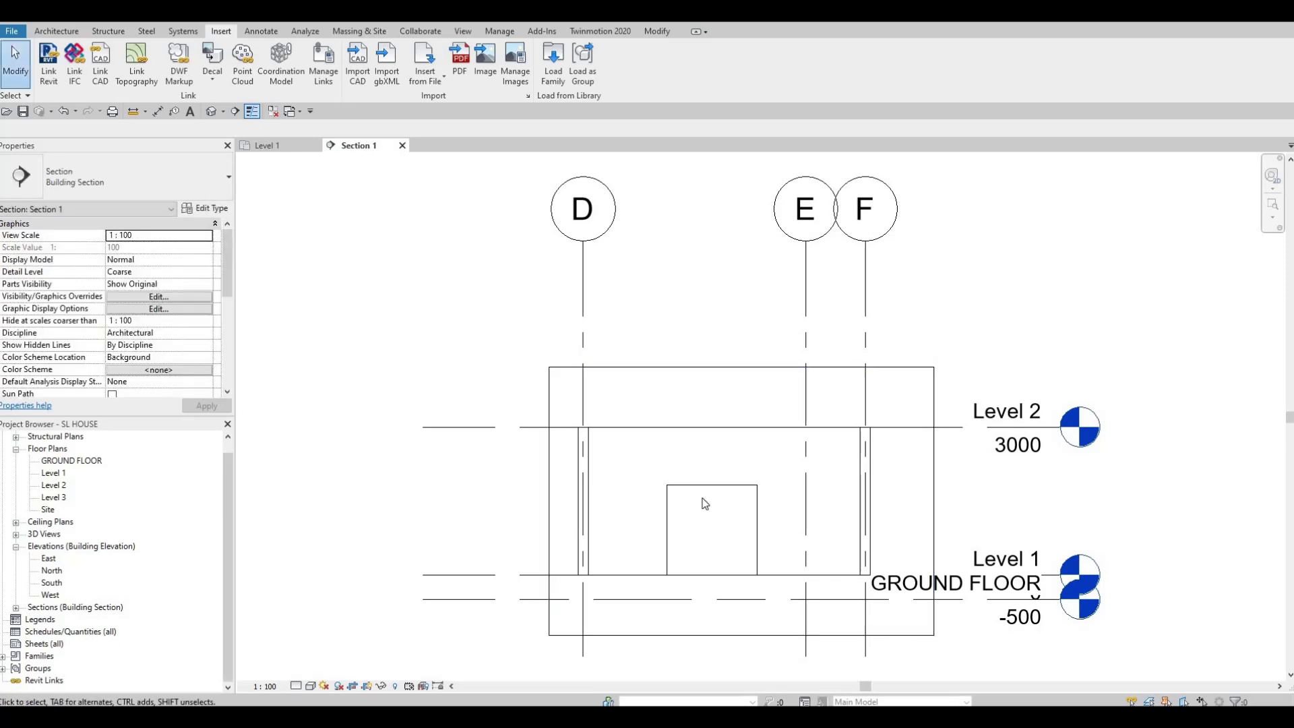
pyautogui.press('Escape')
pyautogui.click(702, 502)
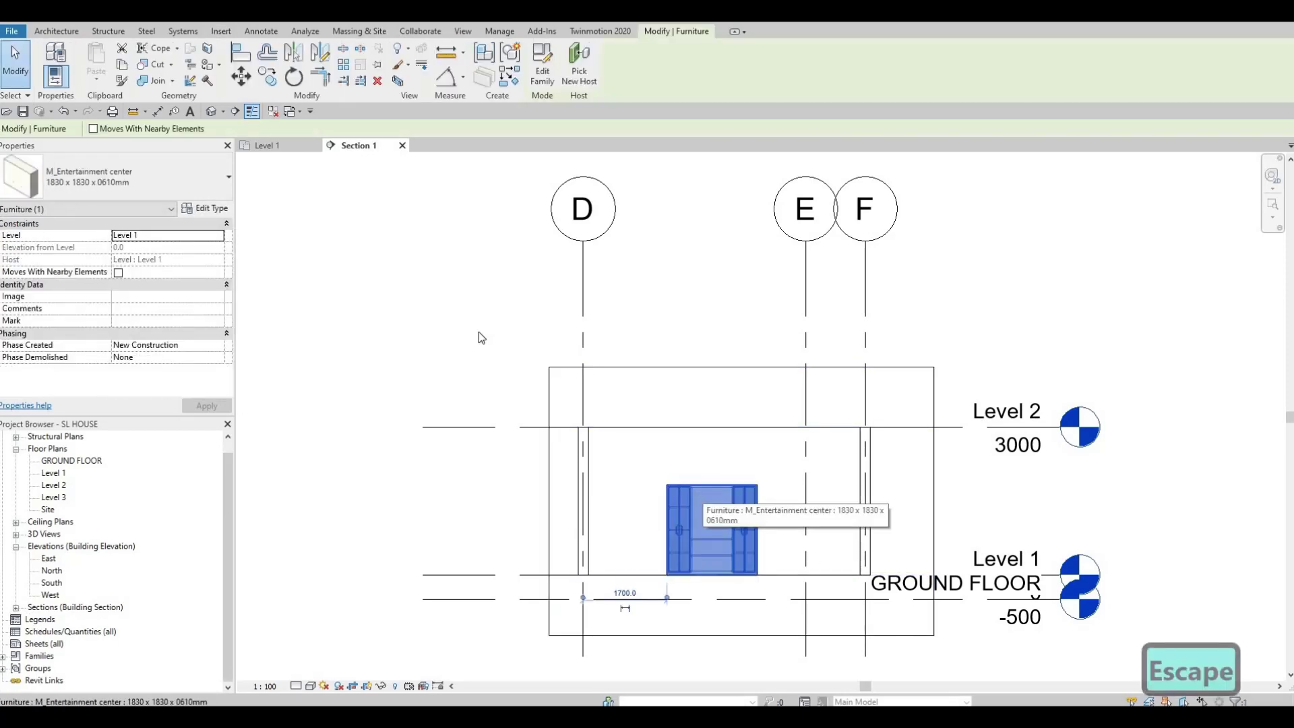
pyautogui.press('Escape')
# Rotate the entertainment center 180° in the Level 1 plan so its doors face the room, and return to the section view.
pyautogui.click(265, 146)
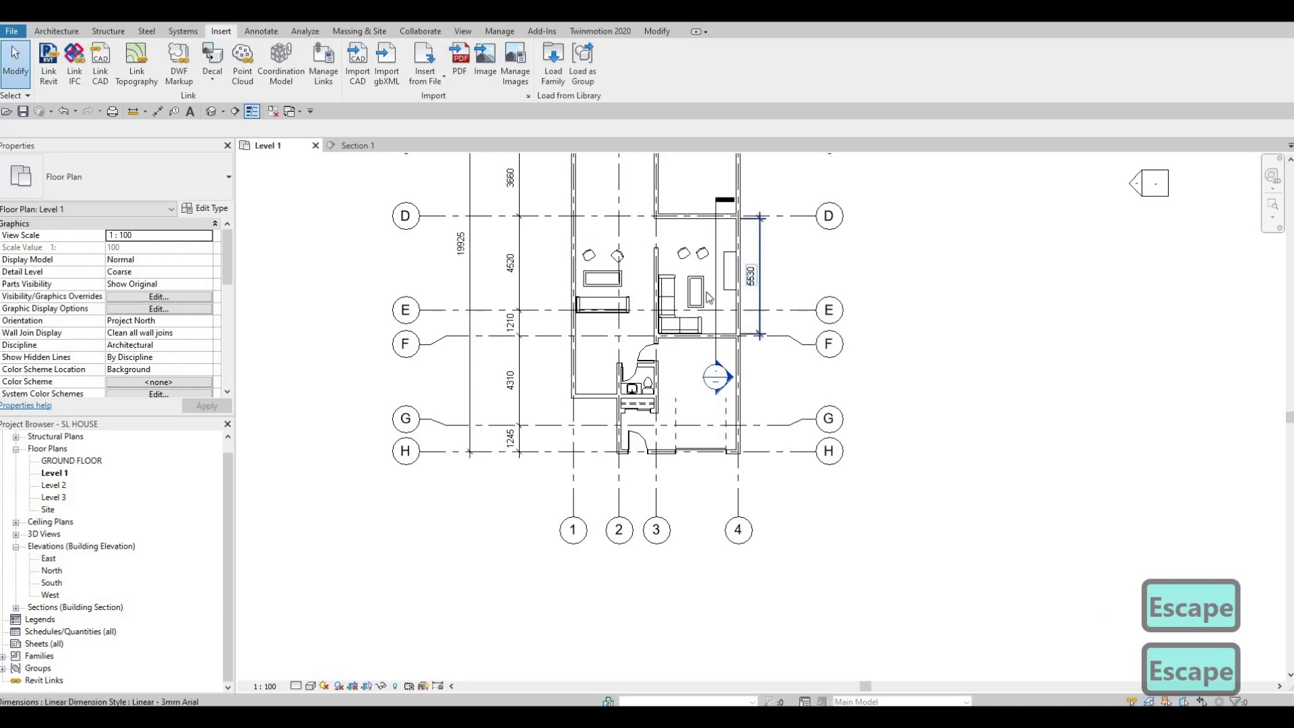
pyautogui.scroll(5, 759, 217)
pyautogui.click(684, 402)
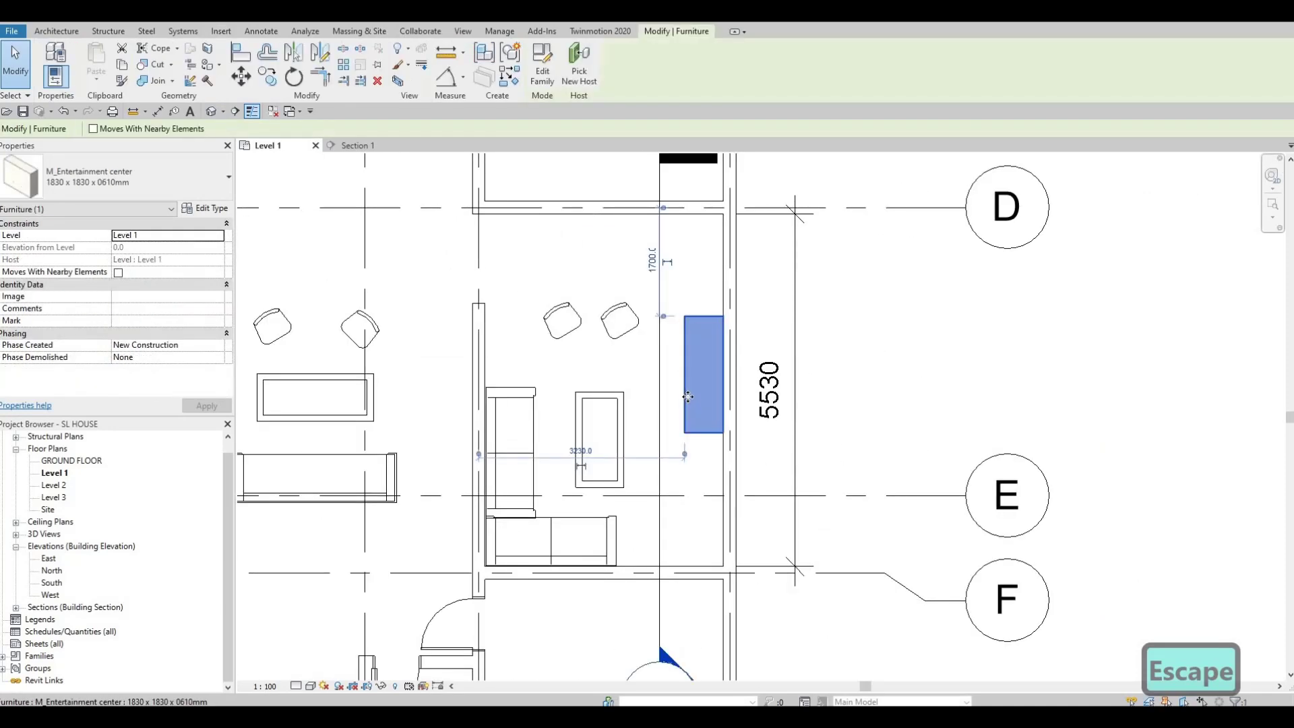
pyautogui.press('space')
pyautogui.press('space')
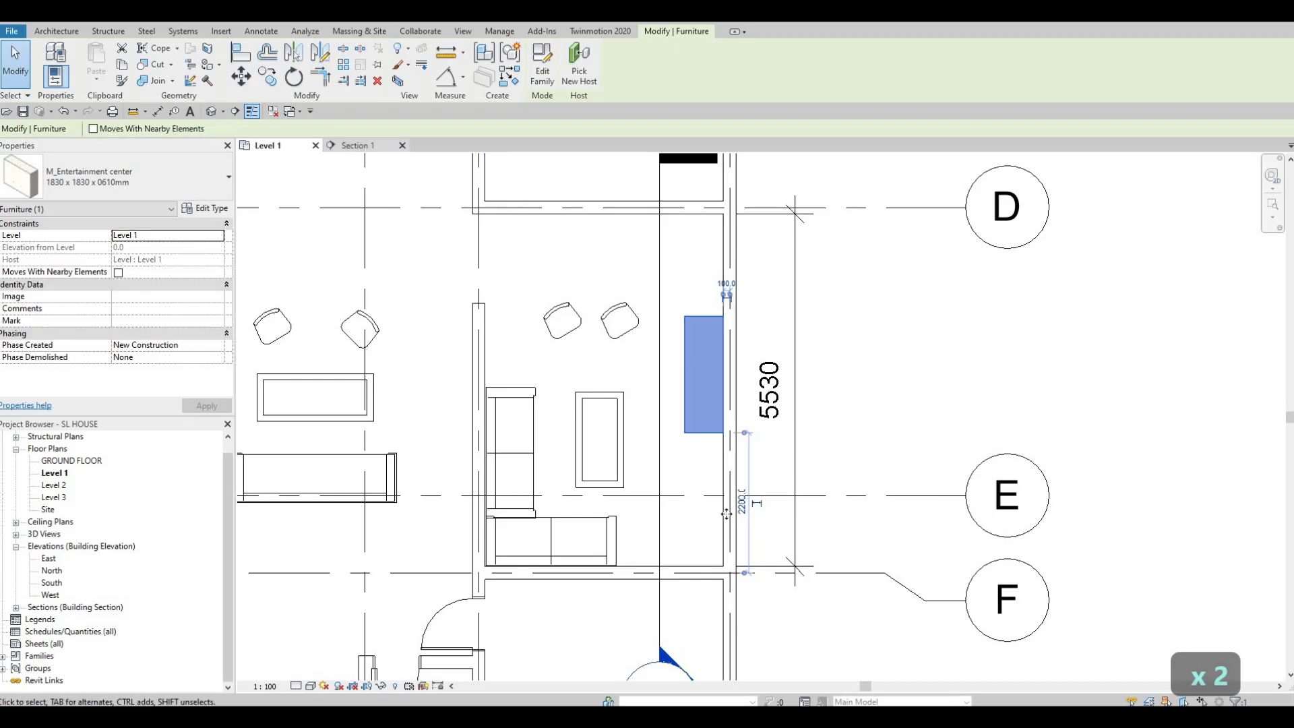
pyautogui.click(382, 145)
pyautogui.press('Escape')
pyautogui.press('Escape')
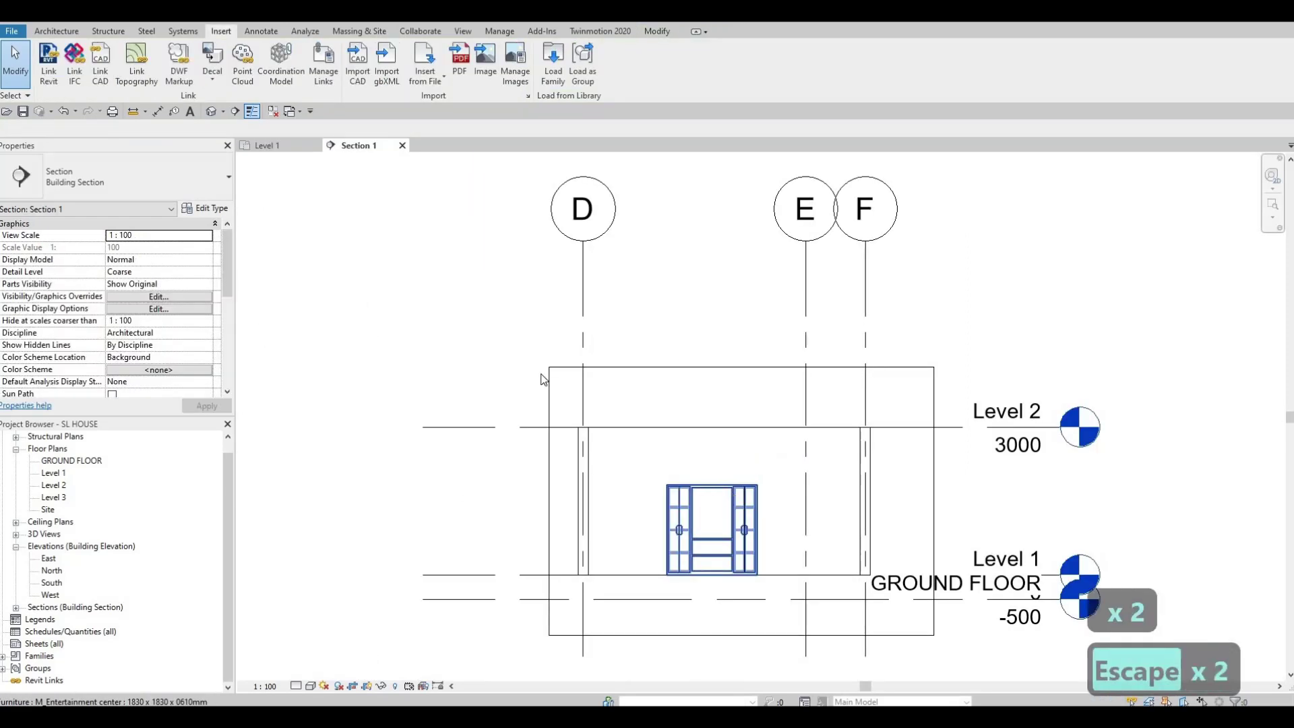
pyautogui.click(157, 111)
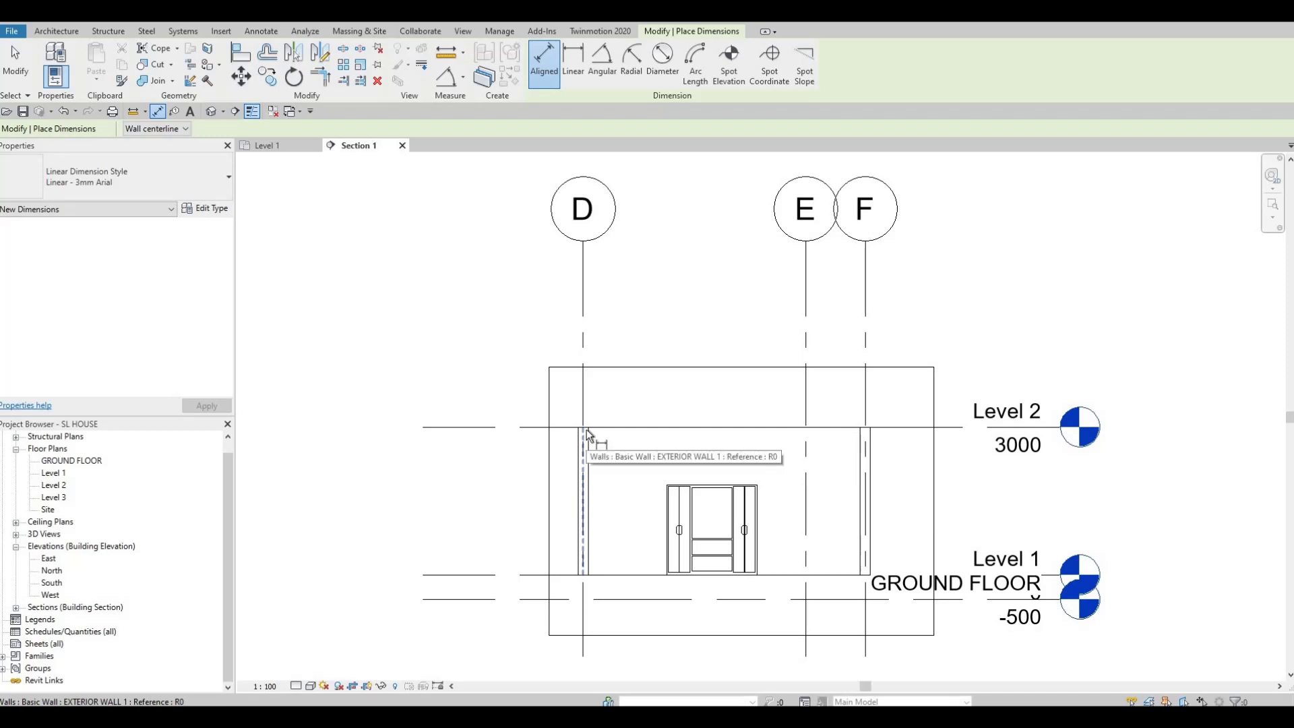
pyautogui.press('Escape')
pyautogui.press('Escape')
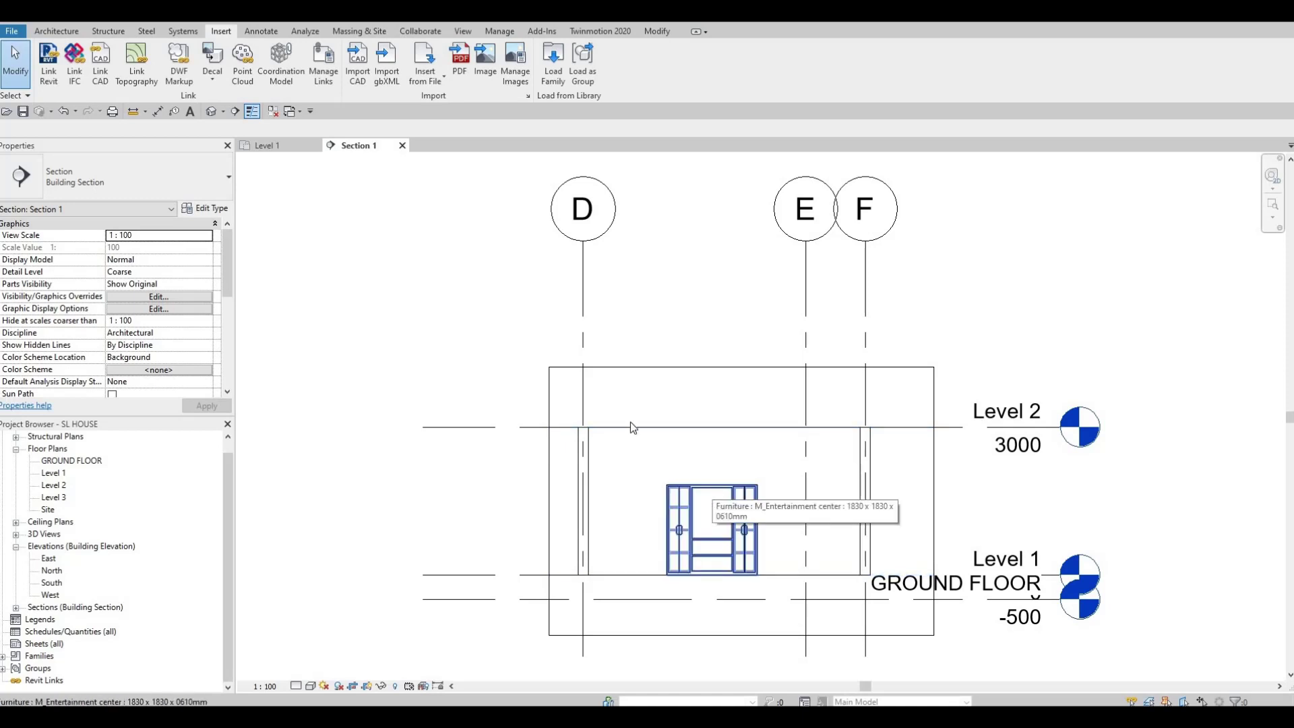
# Check the room's wall-to-wall dimension in the Level 1 plan and duplicate the entertainment center's type from the section view, keeping the suggested name.
pyautogui.hotkey('ctrl', 'Tab')
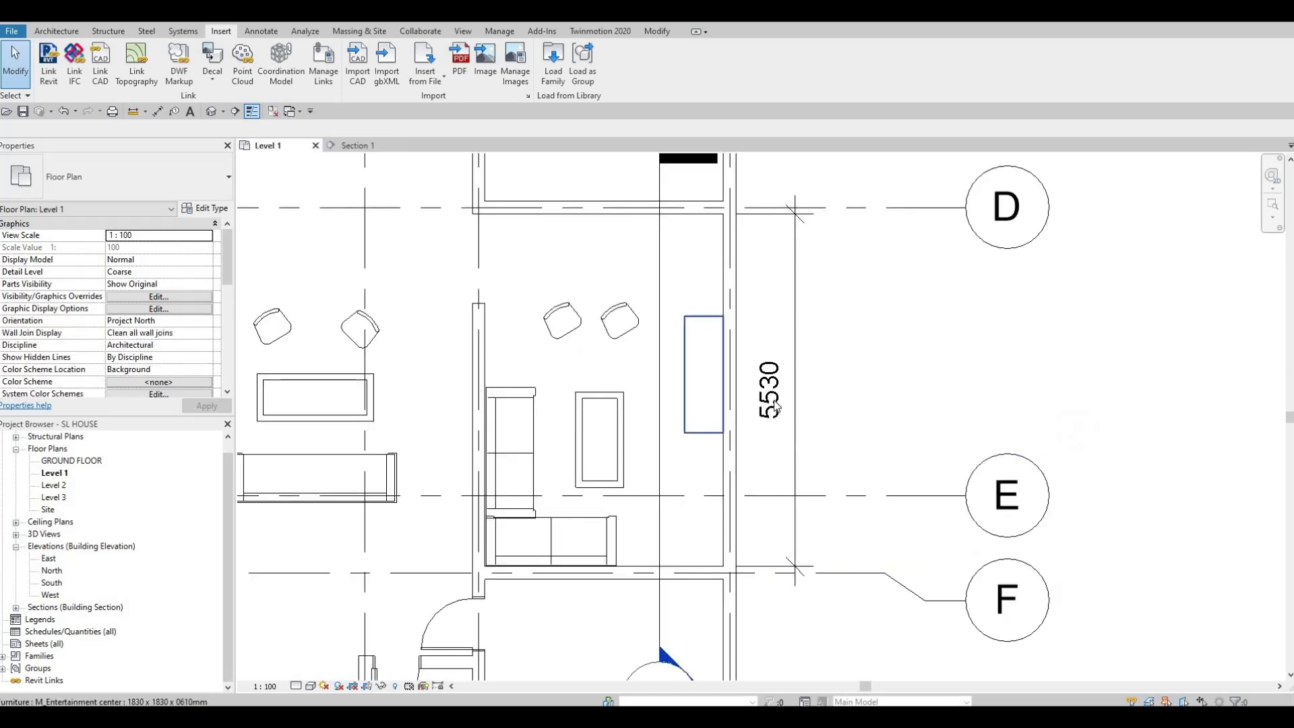
pyautogui.click(348, 144)
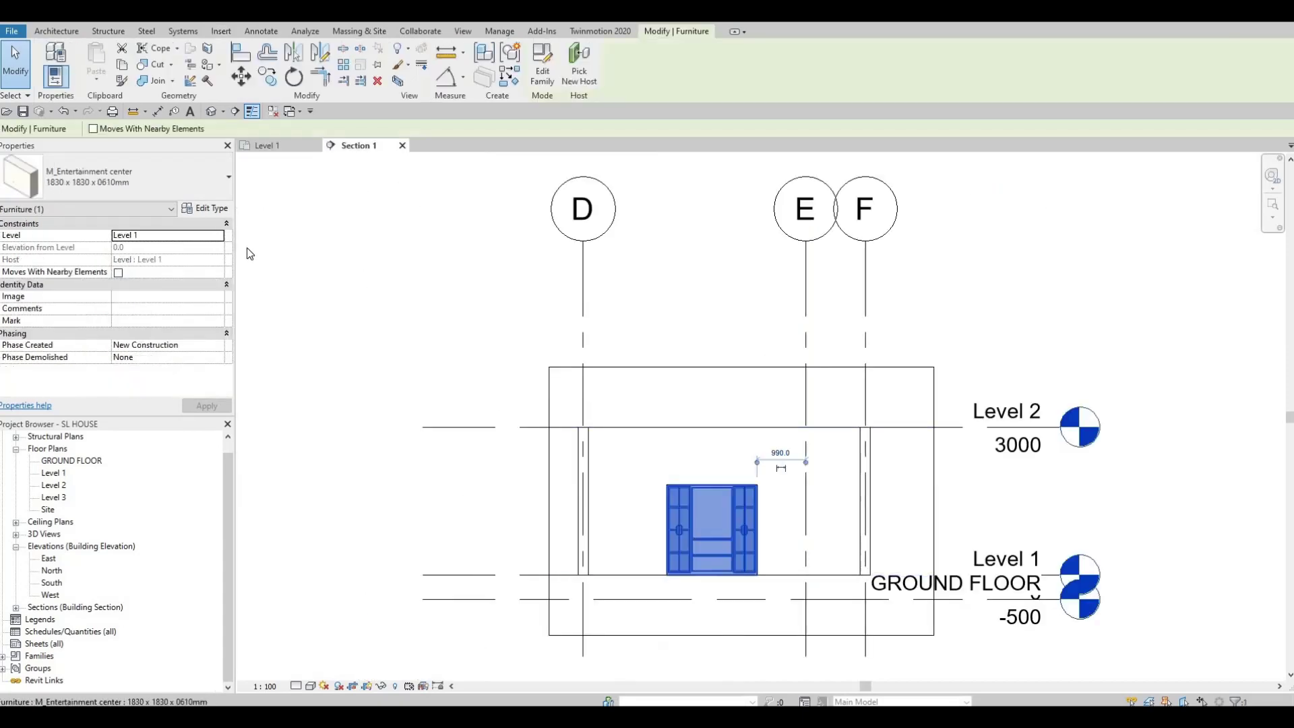
pyautogui.click(202, 208)
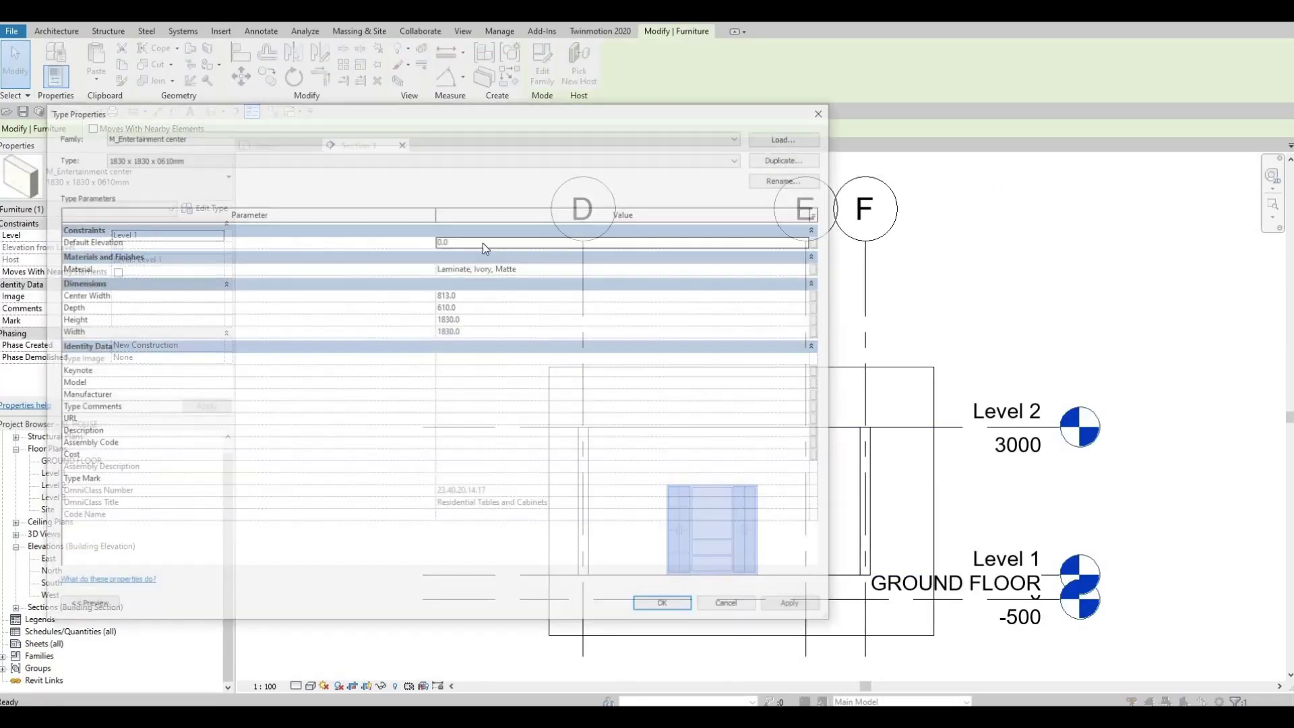
pyautogui.click(783, 159)
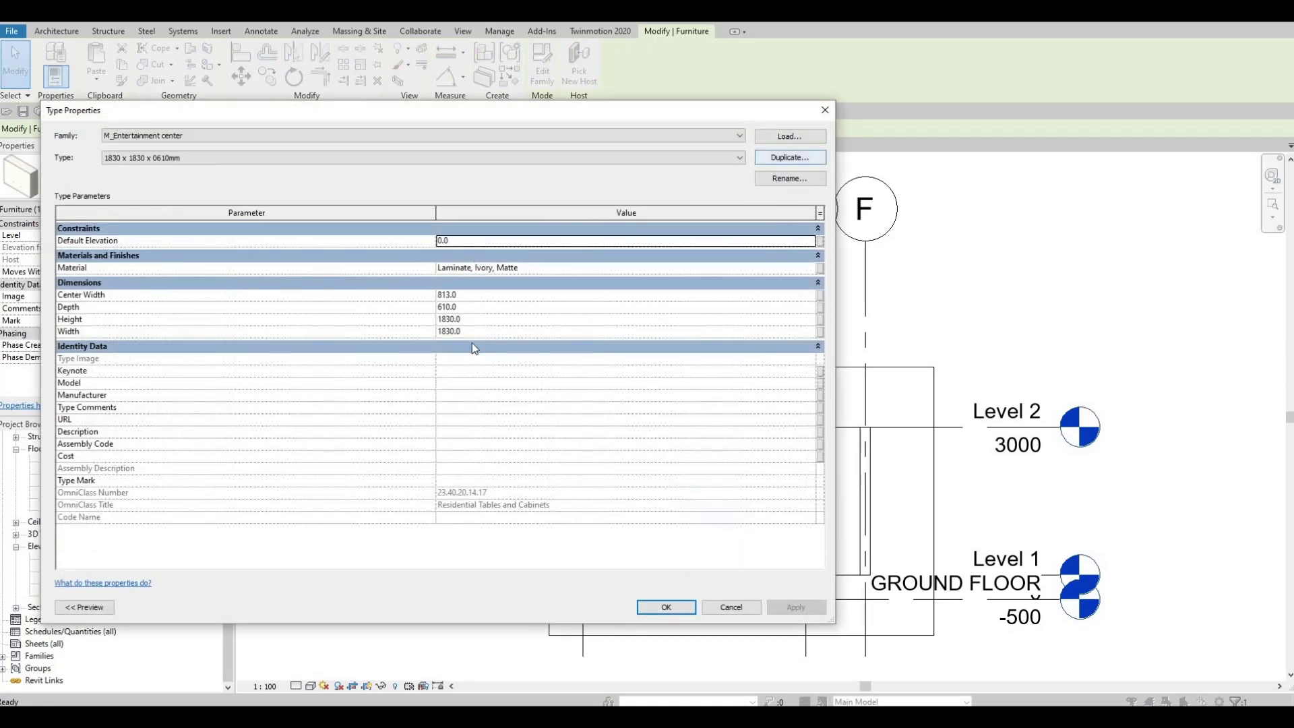
pyautogui.click(438, 395)
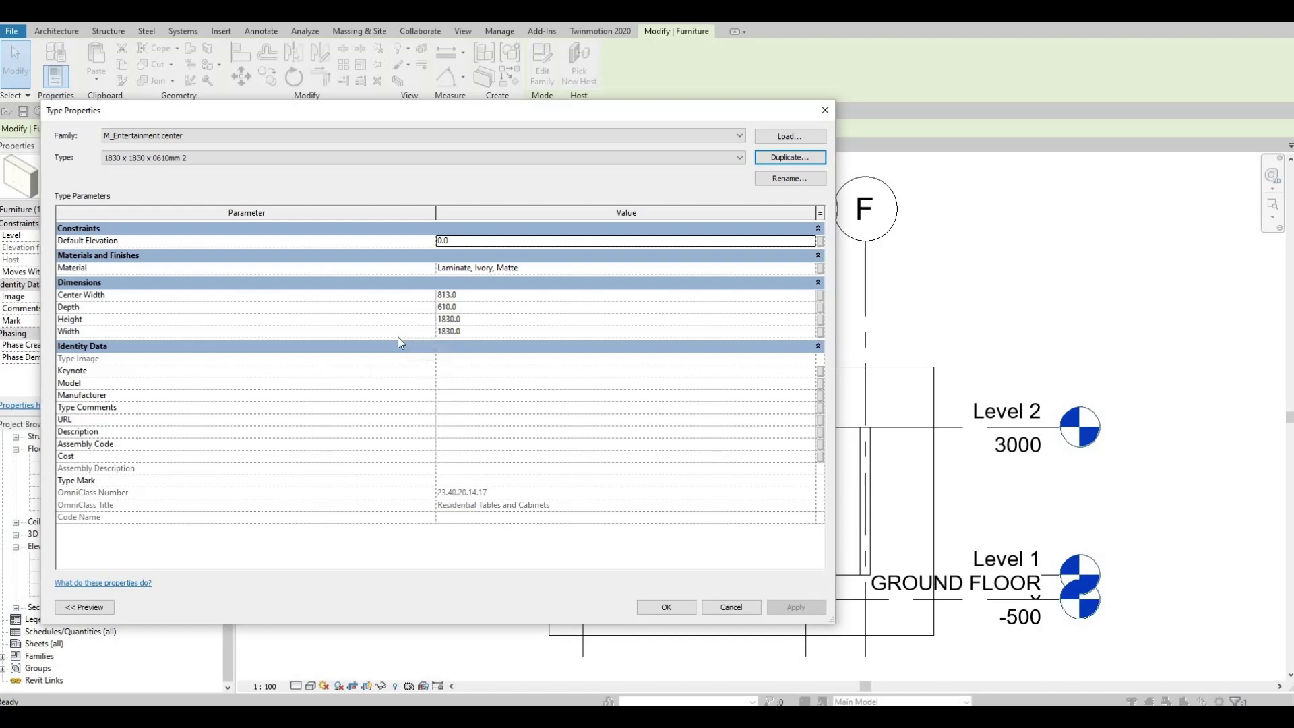
# Set the duplicated entertainment center type's width to 5530, height to 2800, center width to 2000 and depth to 500.
pyautogui.click(476, 333)
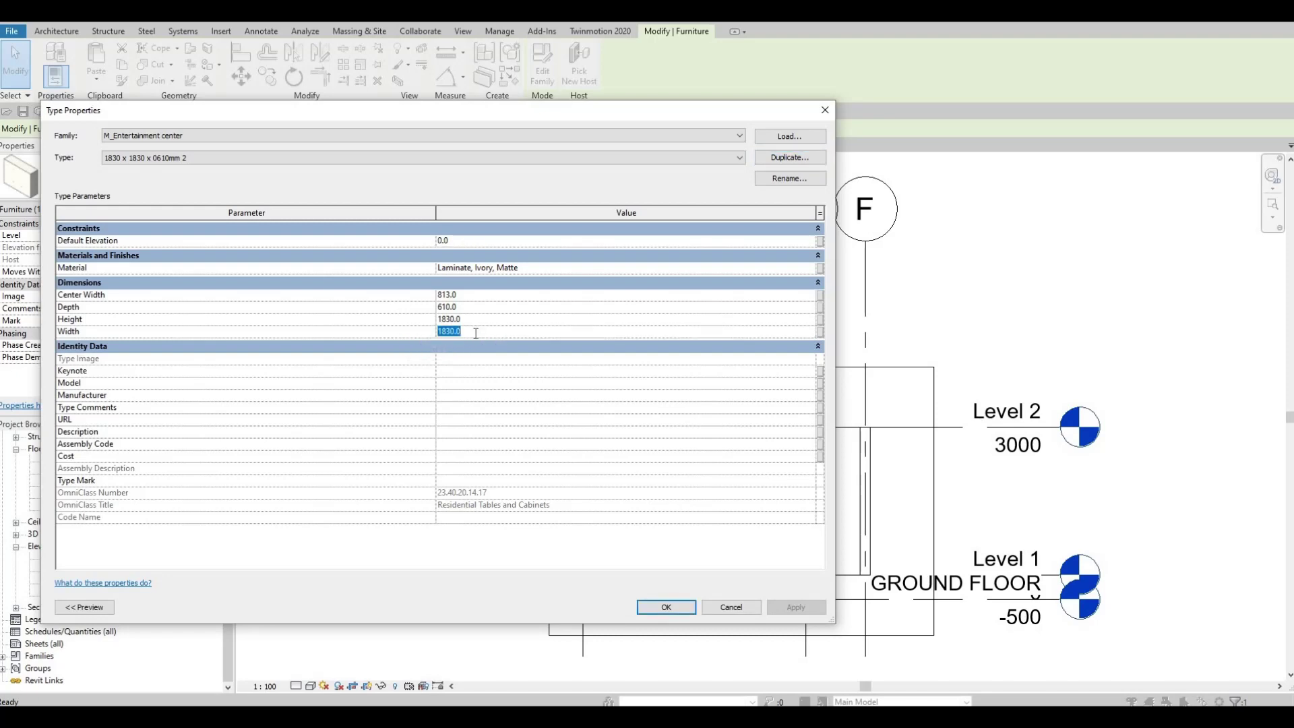
pyautogui.write('5530')
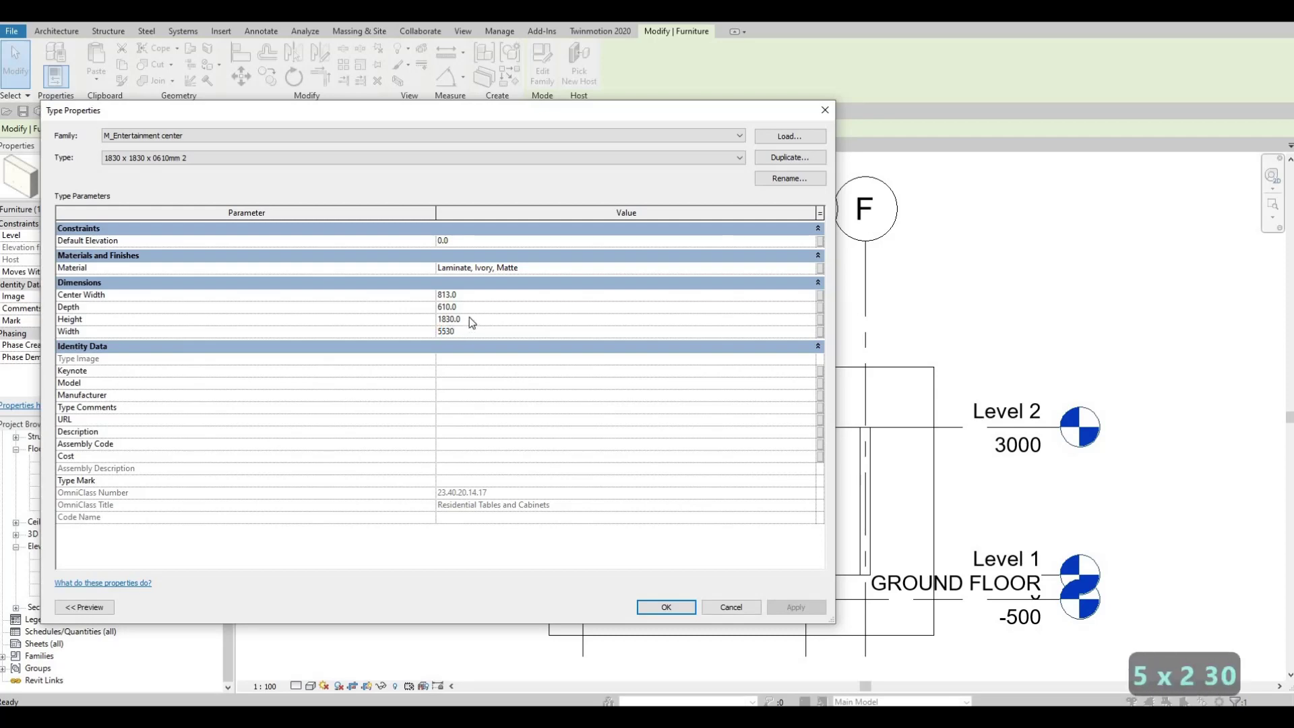
pyautogui.click(471, 318)
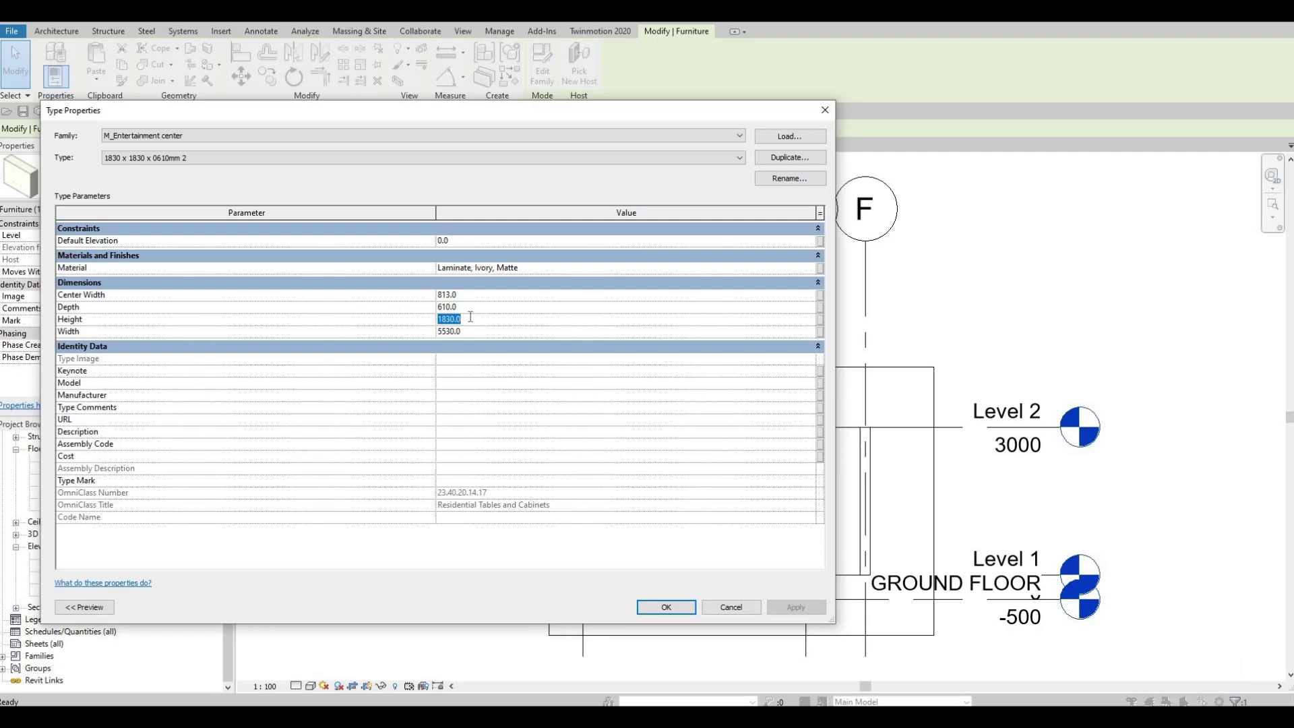
pyautogui.write('2800')
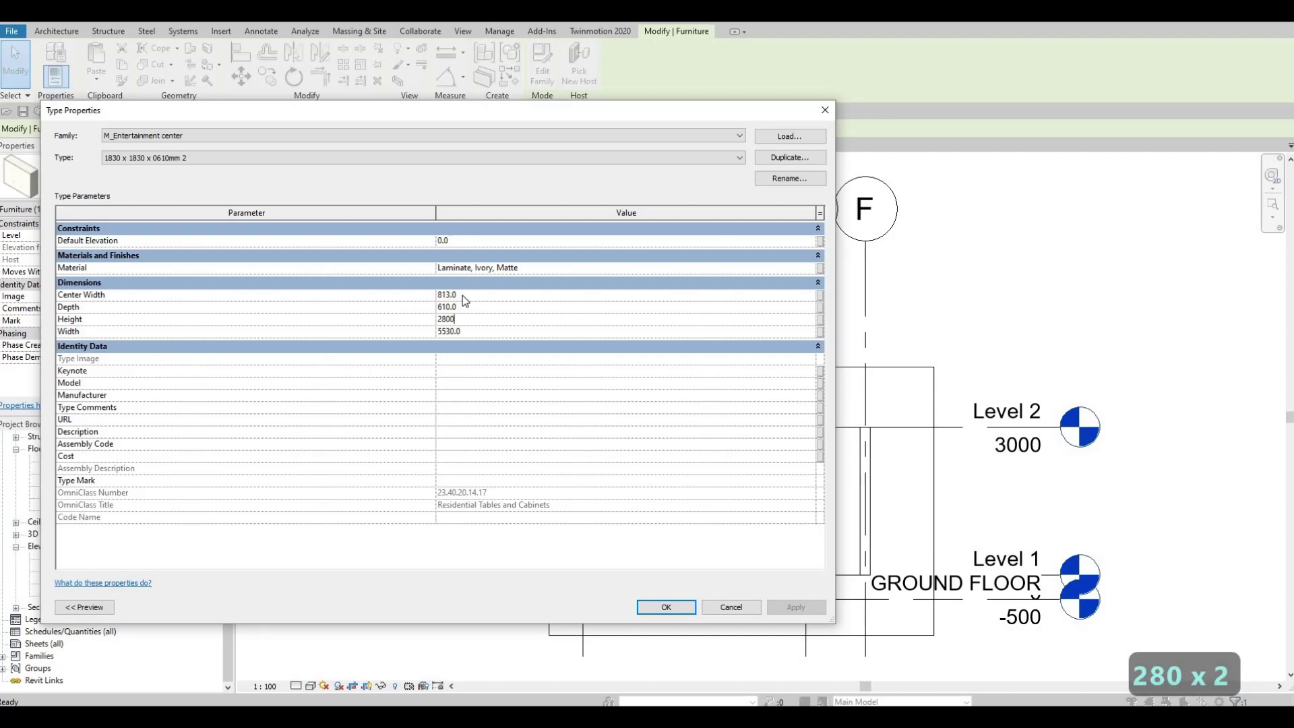
pyautogui.click(462, 295)
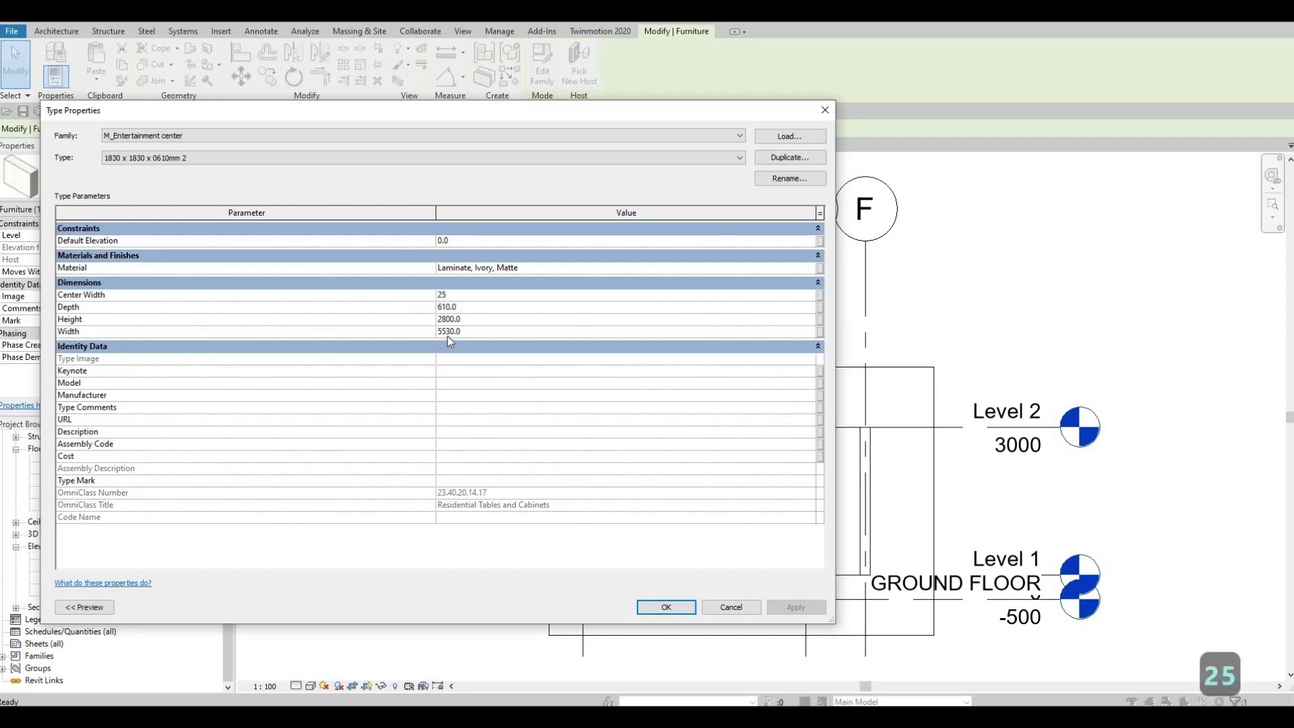
pyautogui.press('BackSpace')
pyautogui.write('000.0')
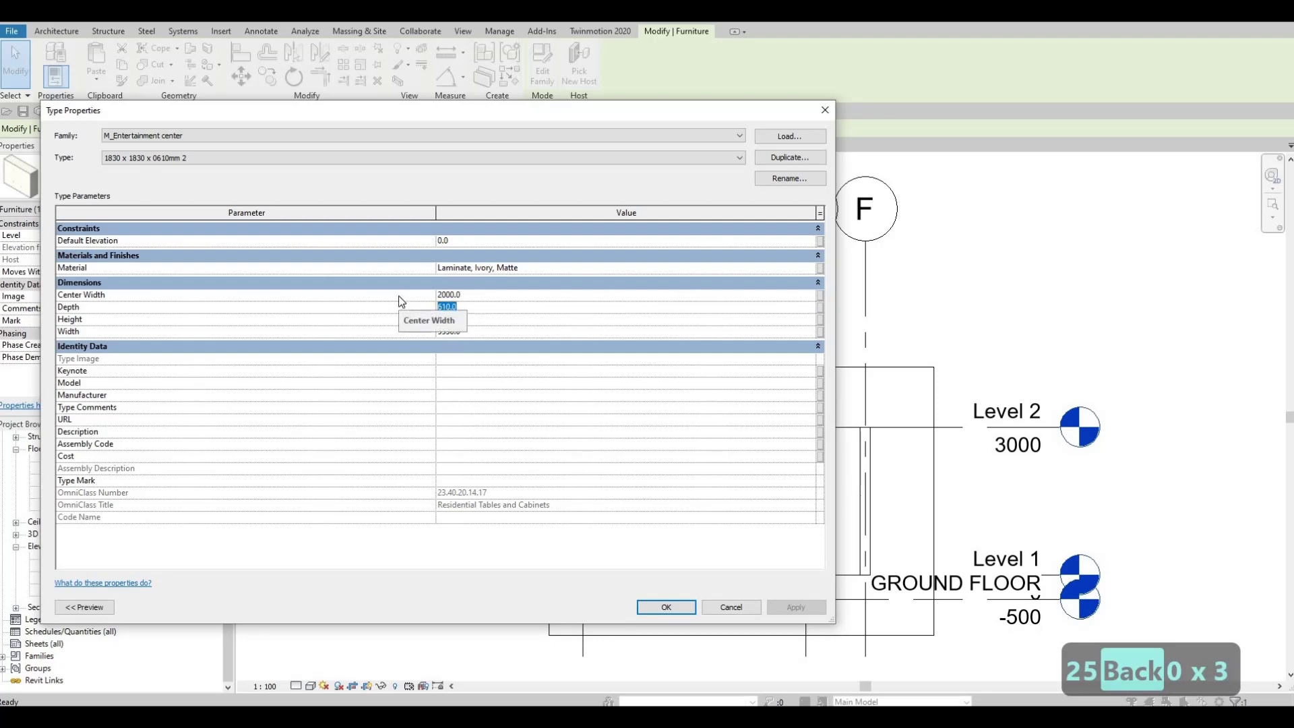
pyautogui.write('500')
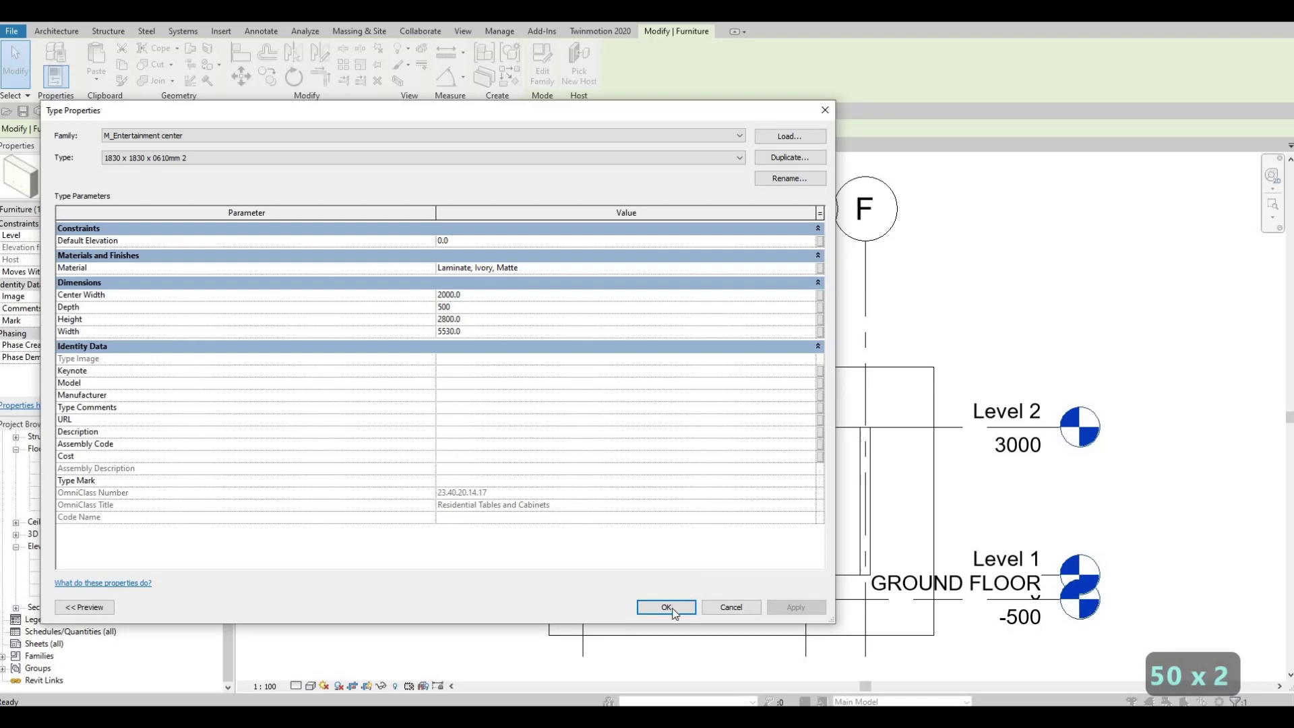
pyautogui.click(666, 607)
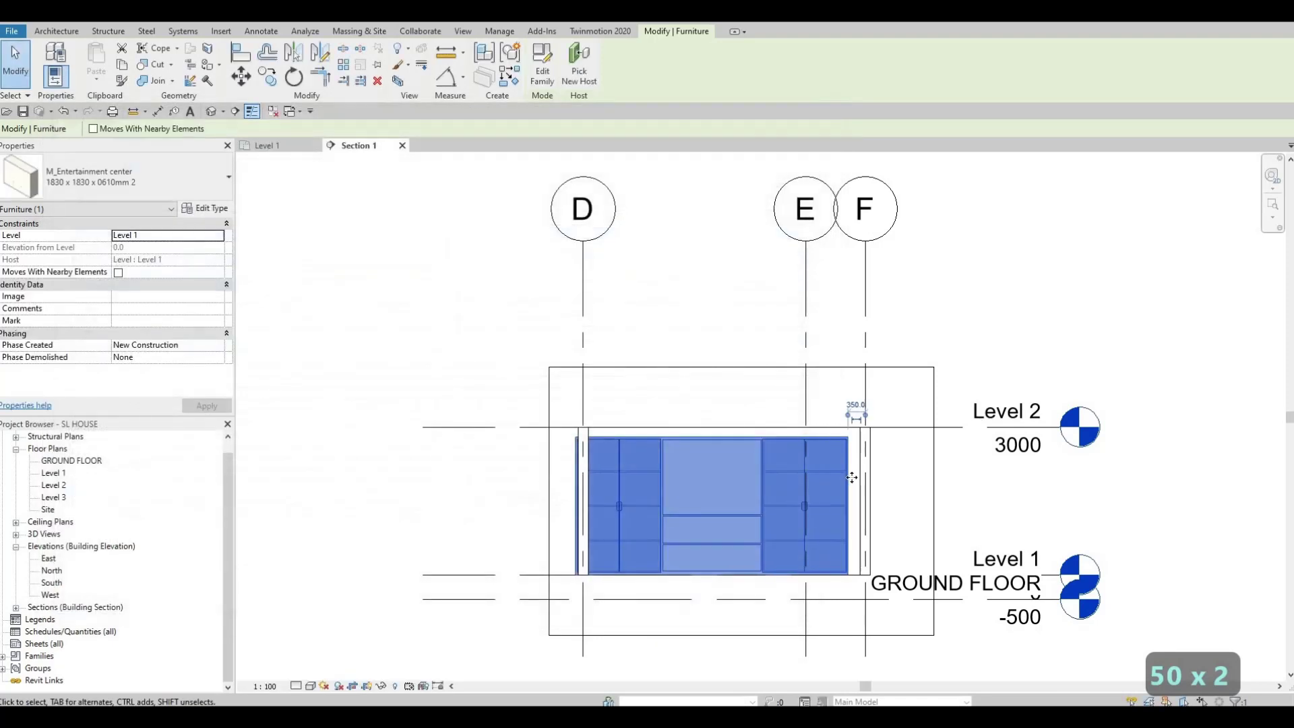
# Align the enlarged entertainment center's side in the section with the inner face of the wall at grid F.
pyautogui.scroll(3, 849, 486)
pyautogui.press('Escape')
pyautogui.press('Escape')
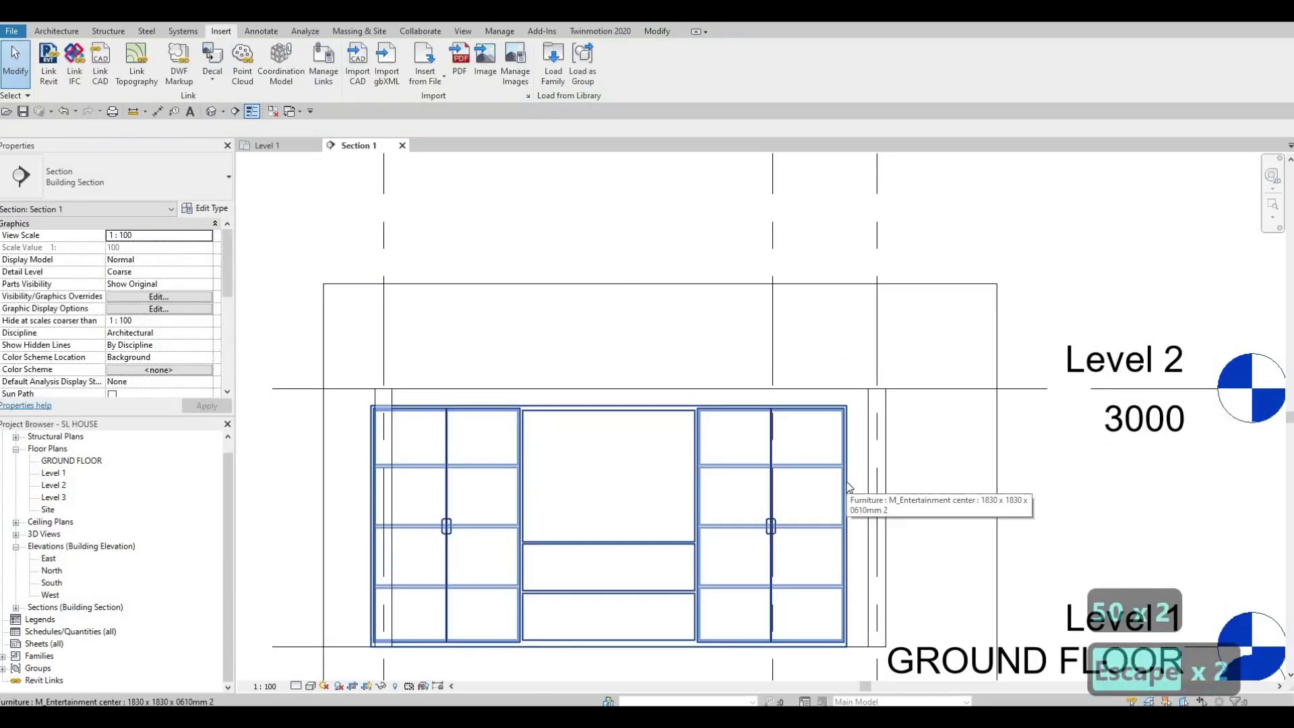
pyautogui.press('a')
pyautogui.press('l')
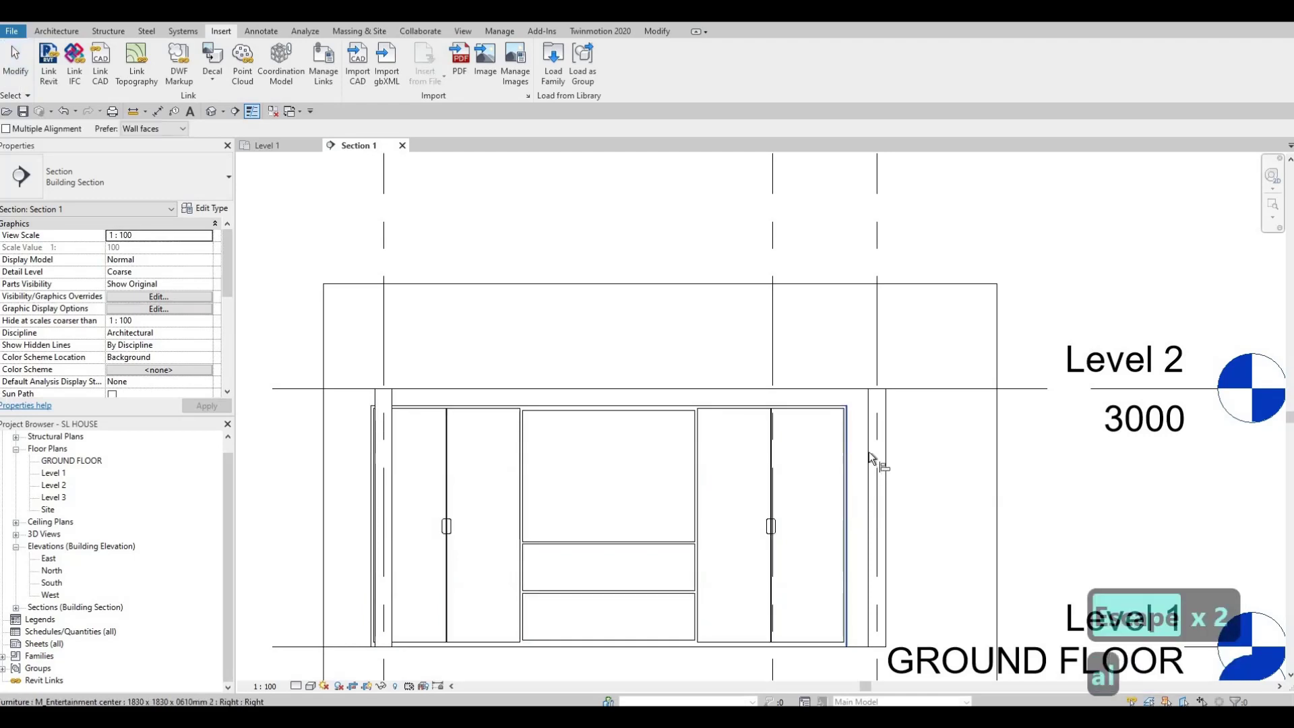
pyautogui.click(848, 459)
pyautogui.click(848, 471)
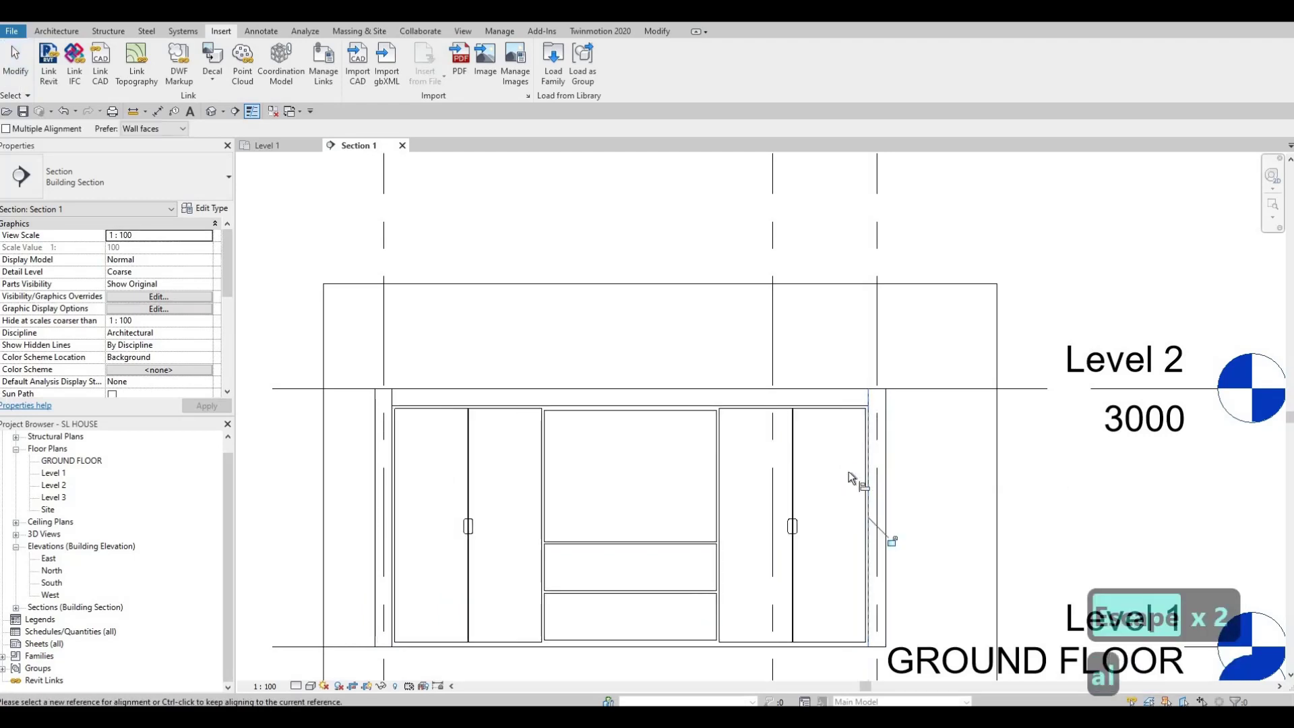
pyautogui.press('Escape')
pyautogui.press('Escape')
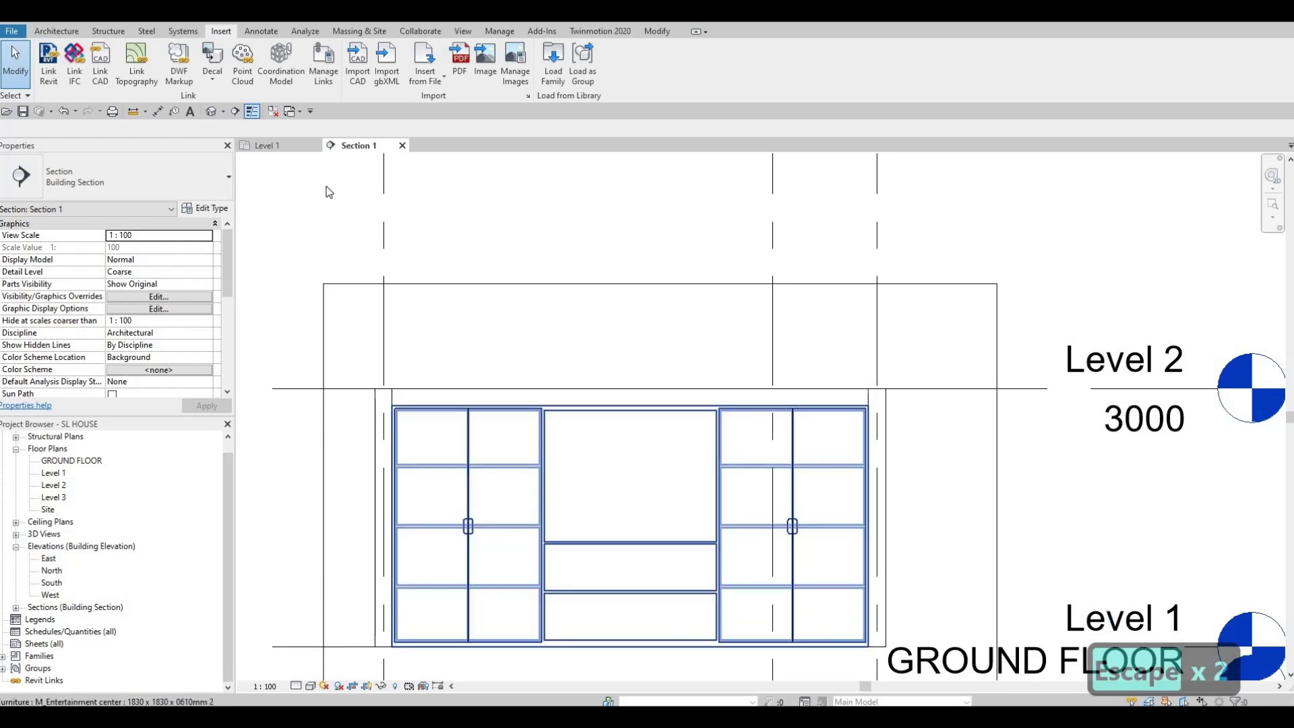
# Align the back of the entertainment center in the Level 1 plan with the inner face of the exterior wall.
pyautogui.click(265, 143)
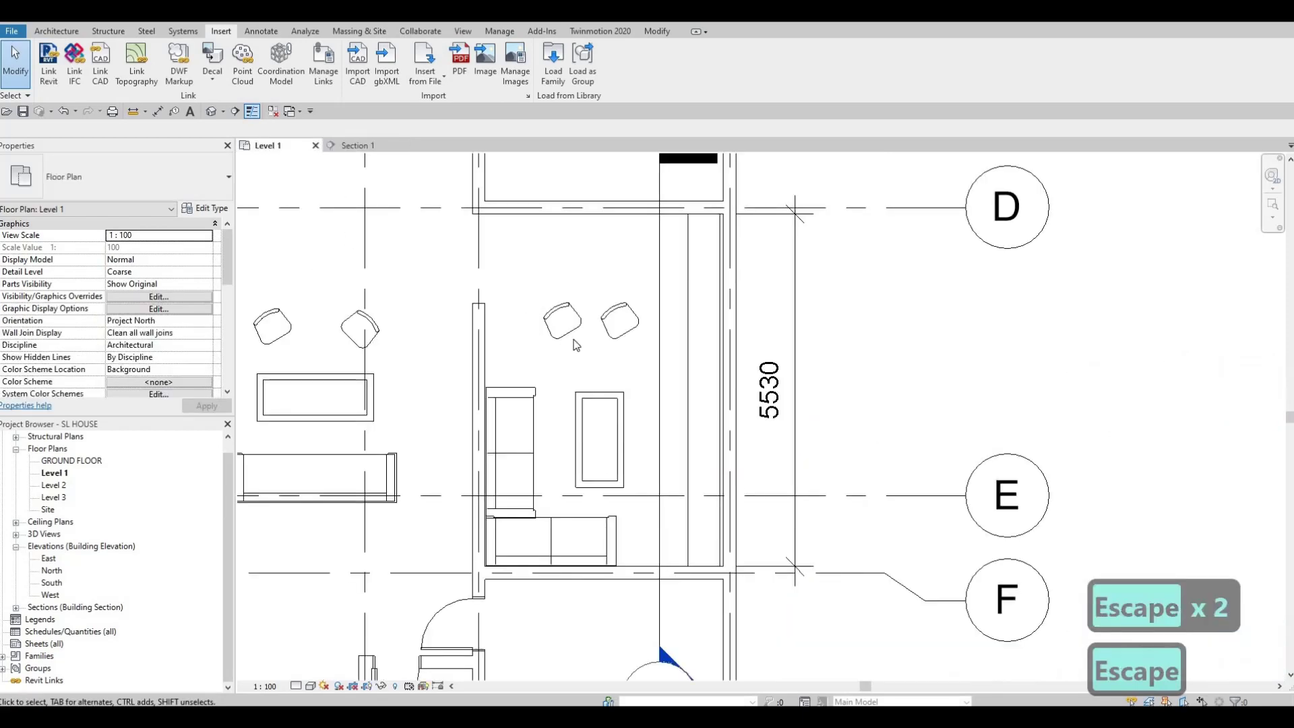
pyautogui.scroll(-3, 592, 257)
pyautogui.press('Escape')
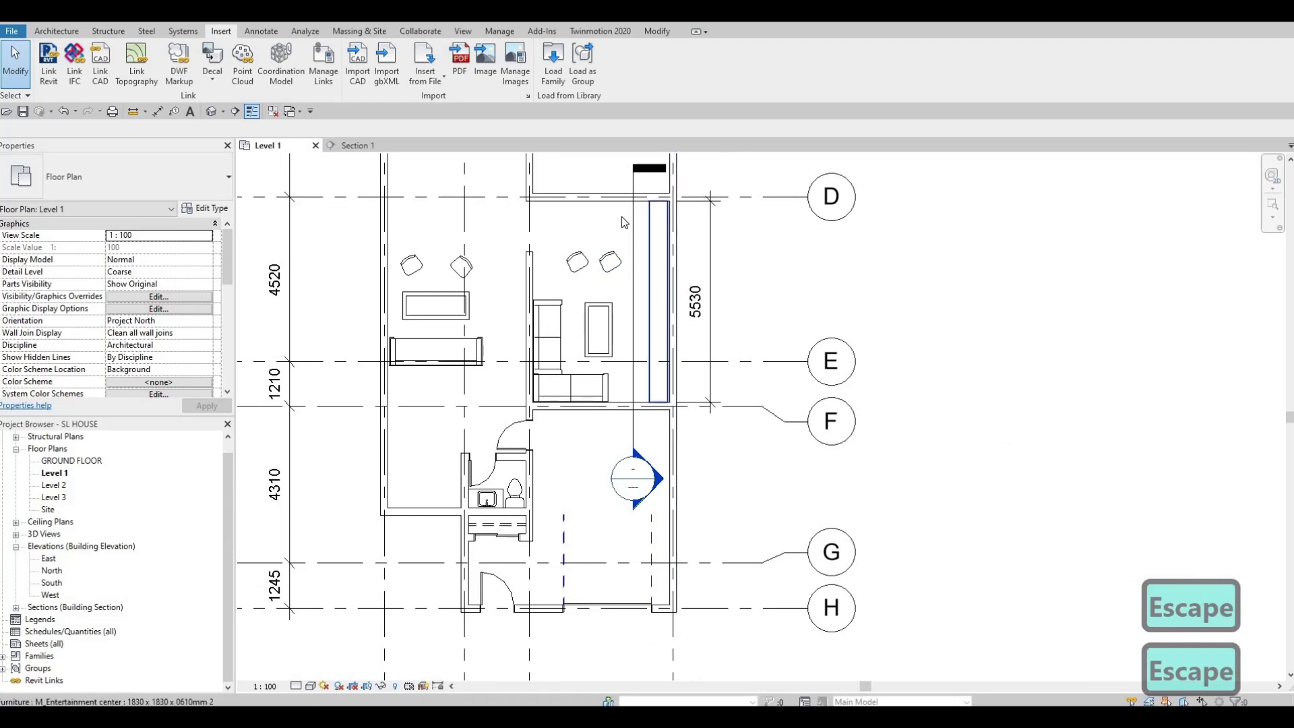
pyautogui.scroll(4, 621, 217)
pyautogui.press('a')
pyautogui.press('l')
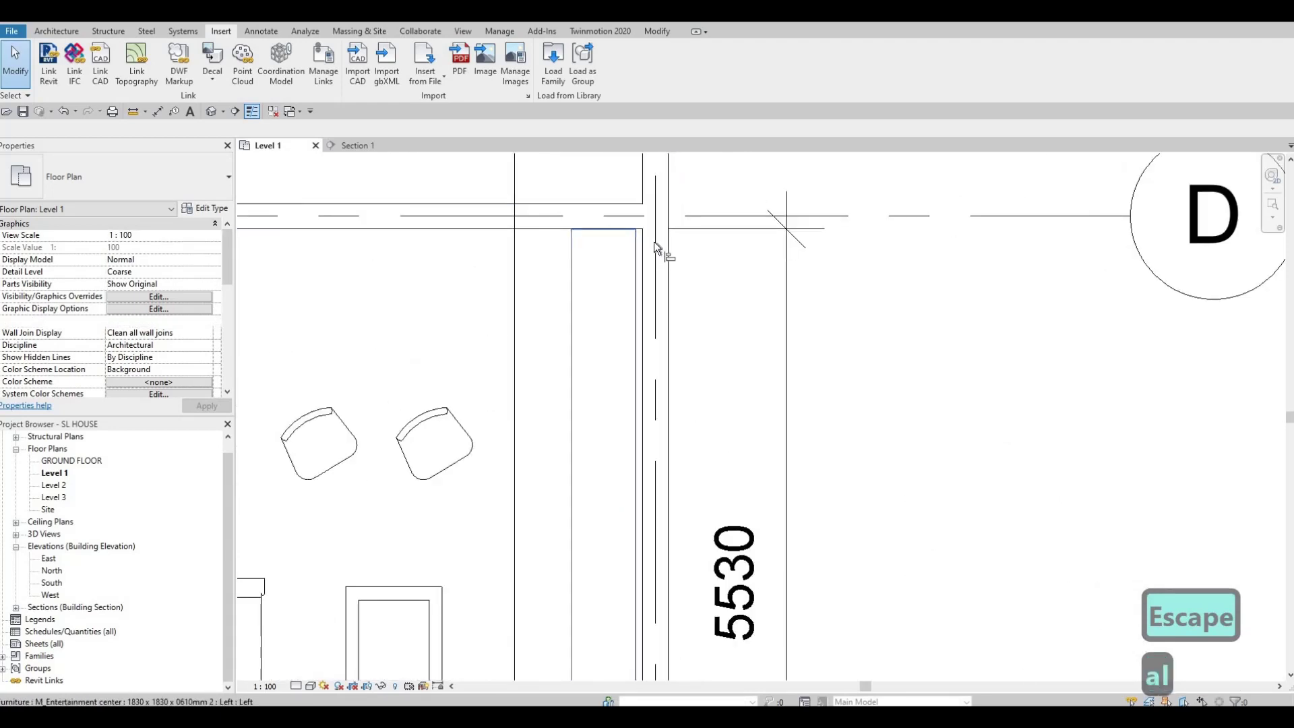
pyautogui.scroll(2, 657, 245)
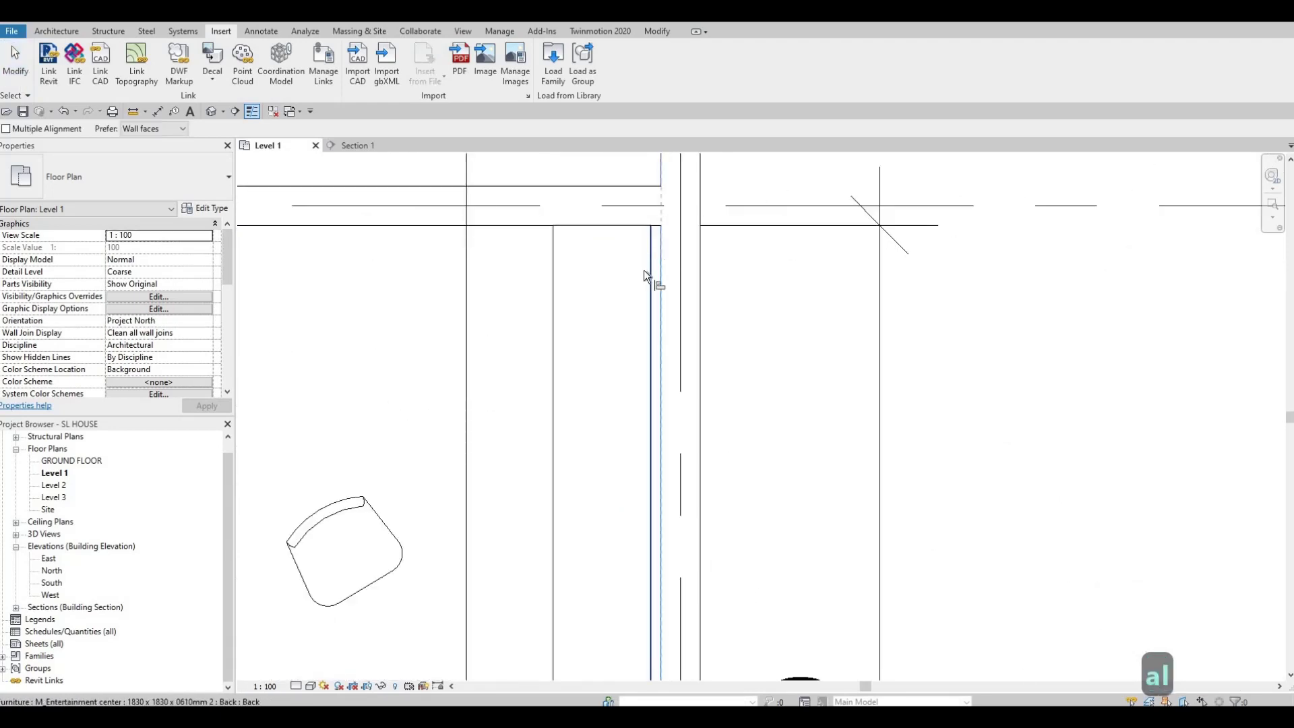
pyautogui.scroll(-3, 645, 275)
pyautogui.press('Escape')
pyautogui.press('Escape')
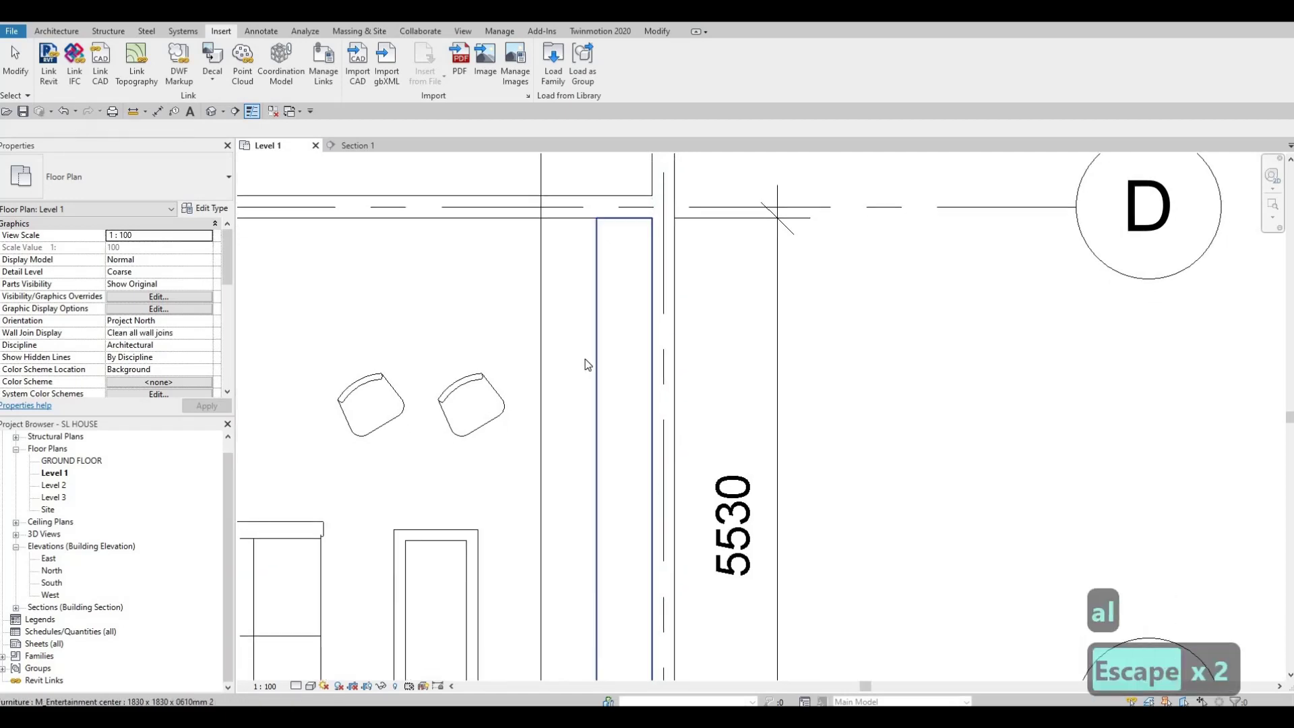
# Load the M_TV - Flat Screen family from the Furniture folder.
pyautogui.scroll(-2, 588, 364)
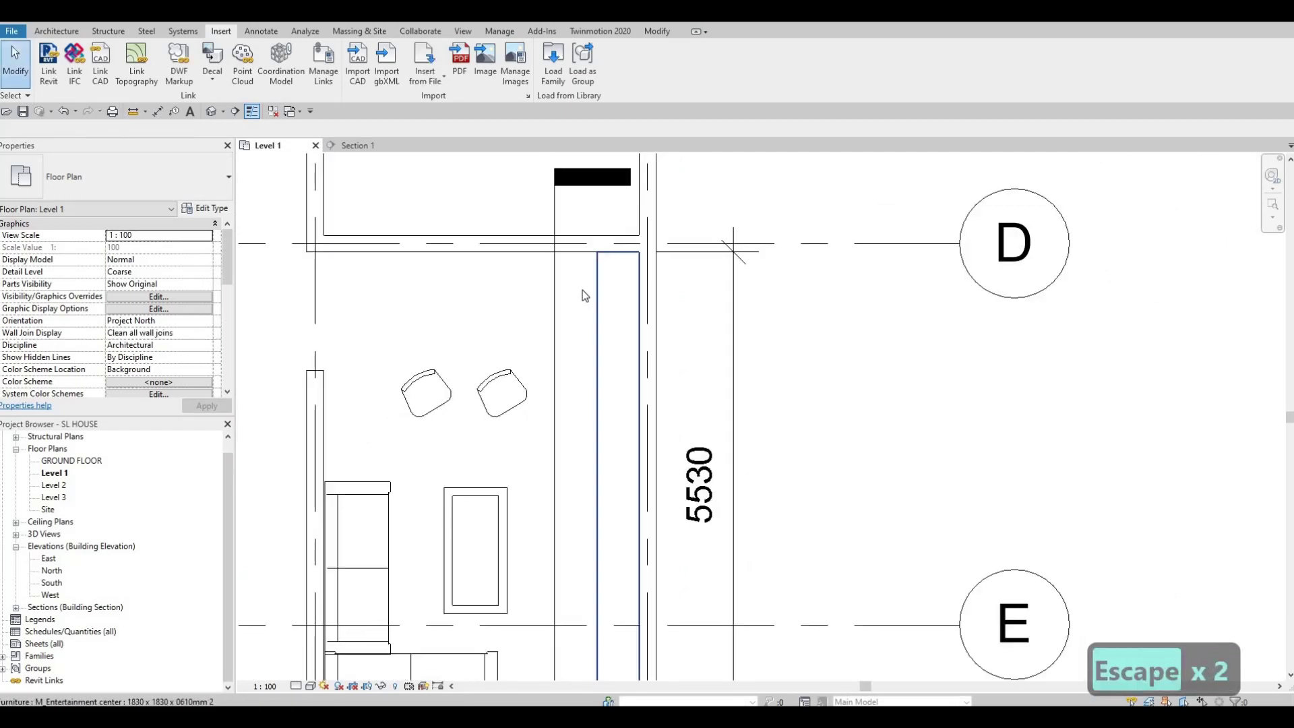
pyautogui.scroll(-2, 584, 290)
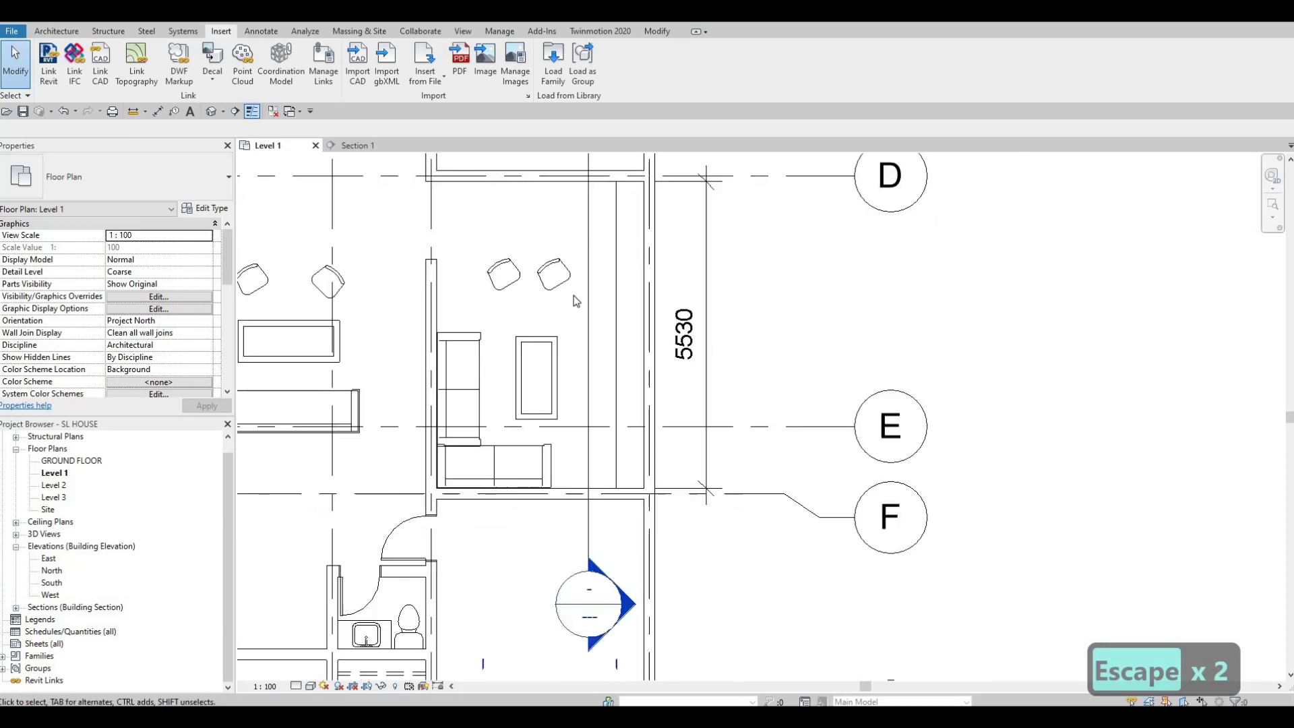
pyautogui.click(552, 74)
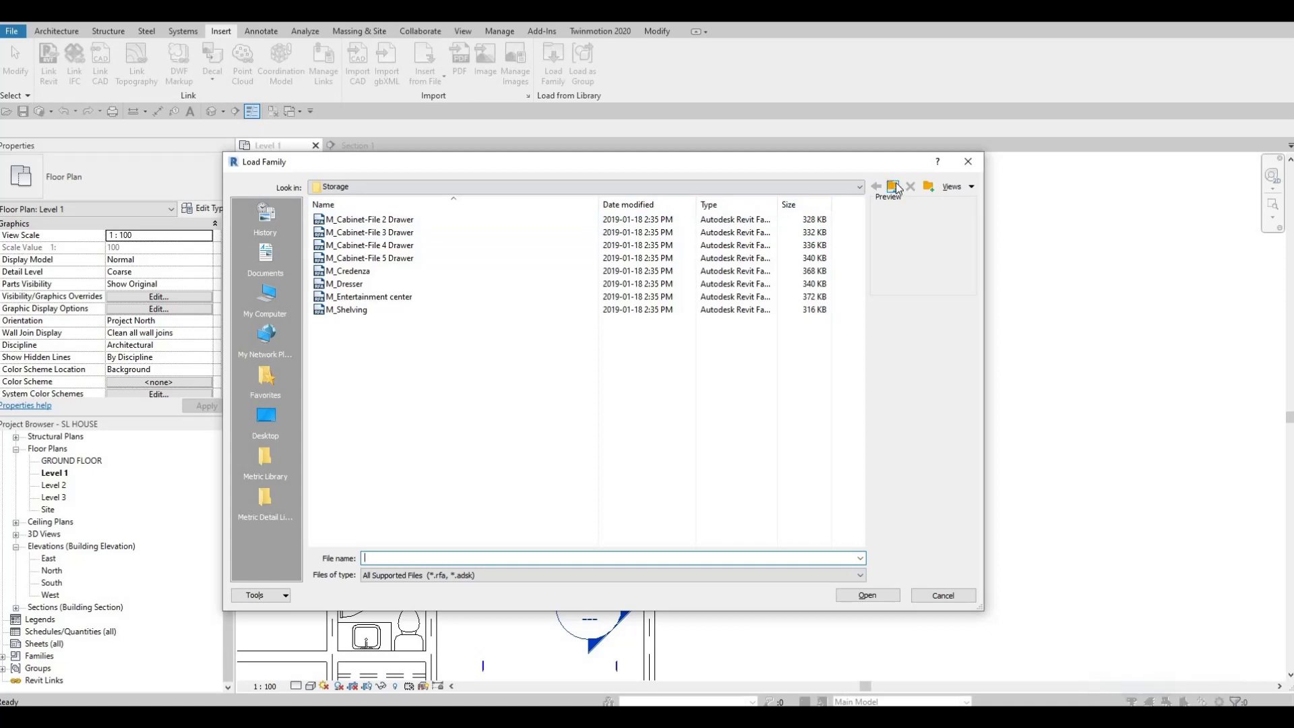
pyautogui.press('BackSpace')
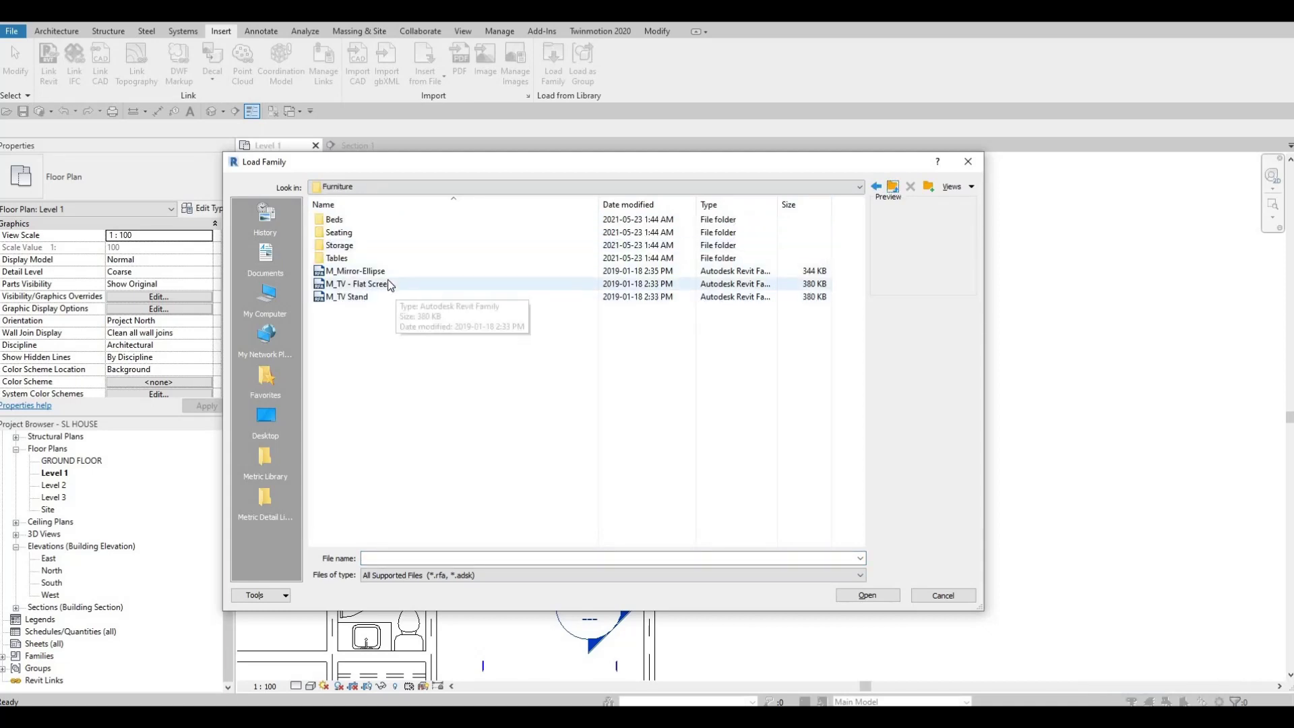
pyautogui.click(491, 284)
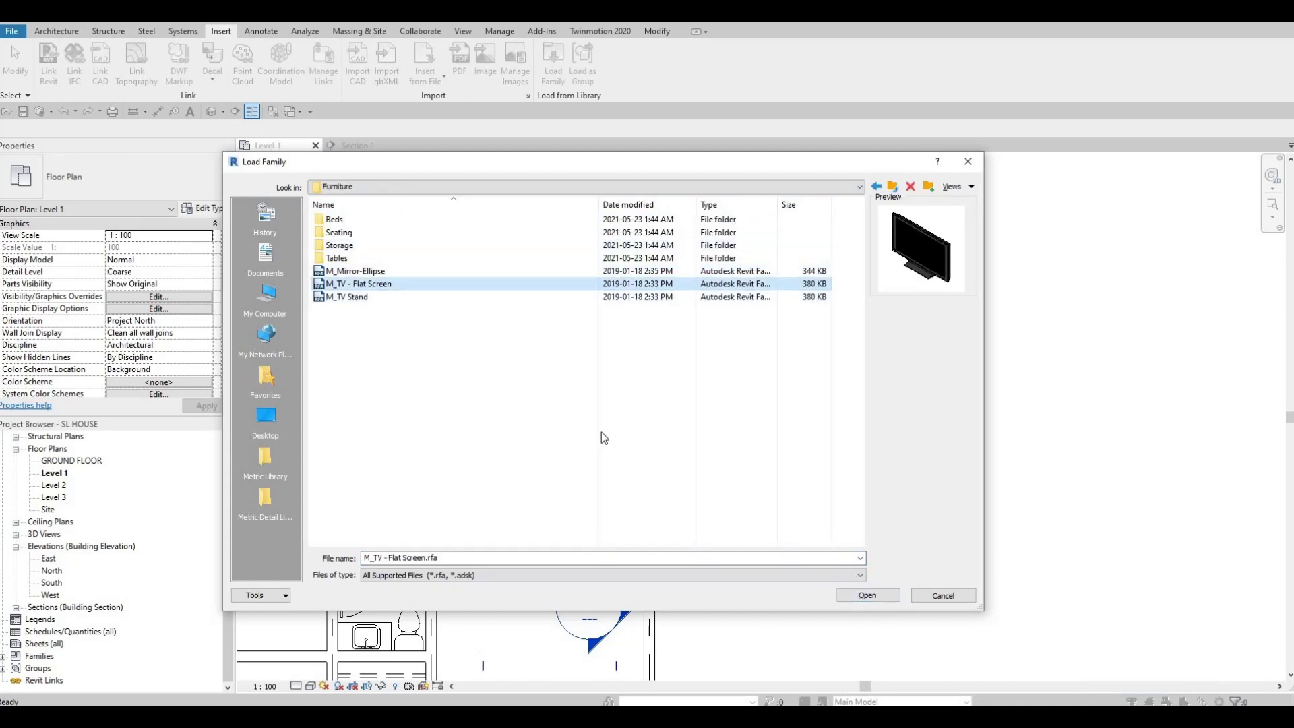
pyautogui.press('Return')
# Place the 0810mm flat-screen TV on the entertainment center in the Level 1 plan, with its screen facing the seating.
pyautogui.press('c')
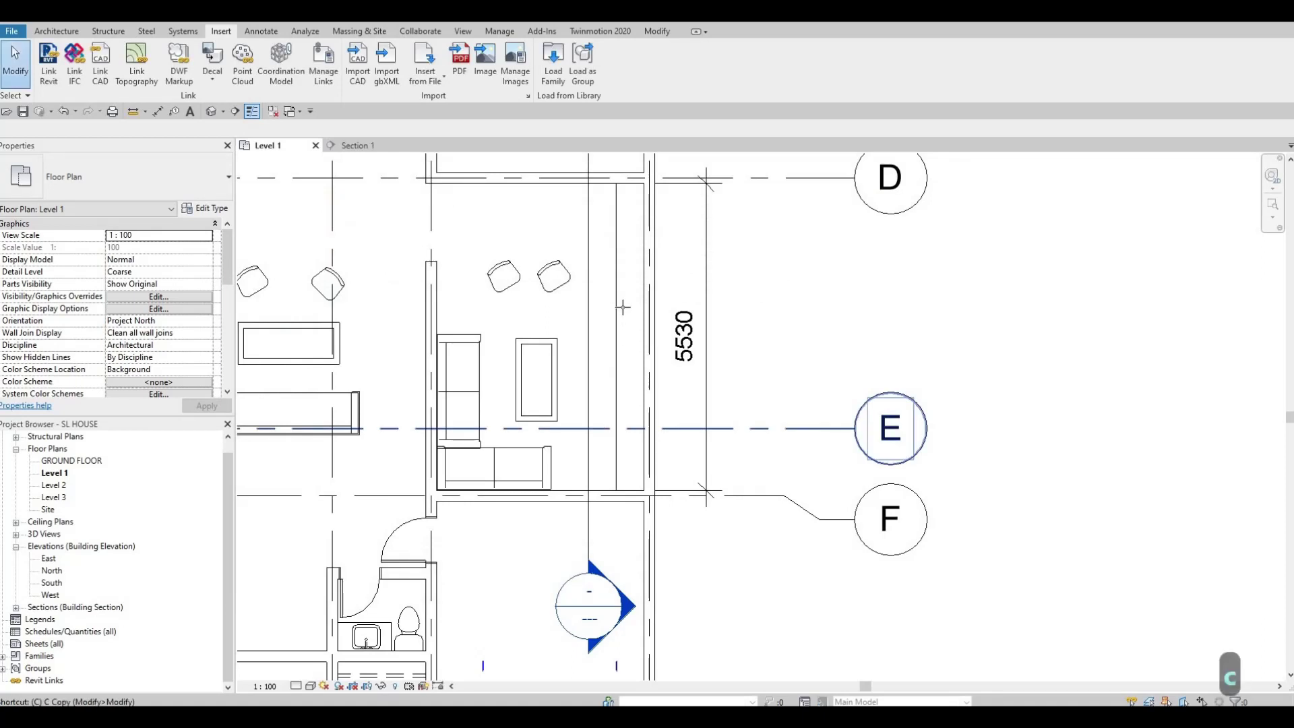
pyautogui.press('m')
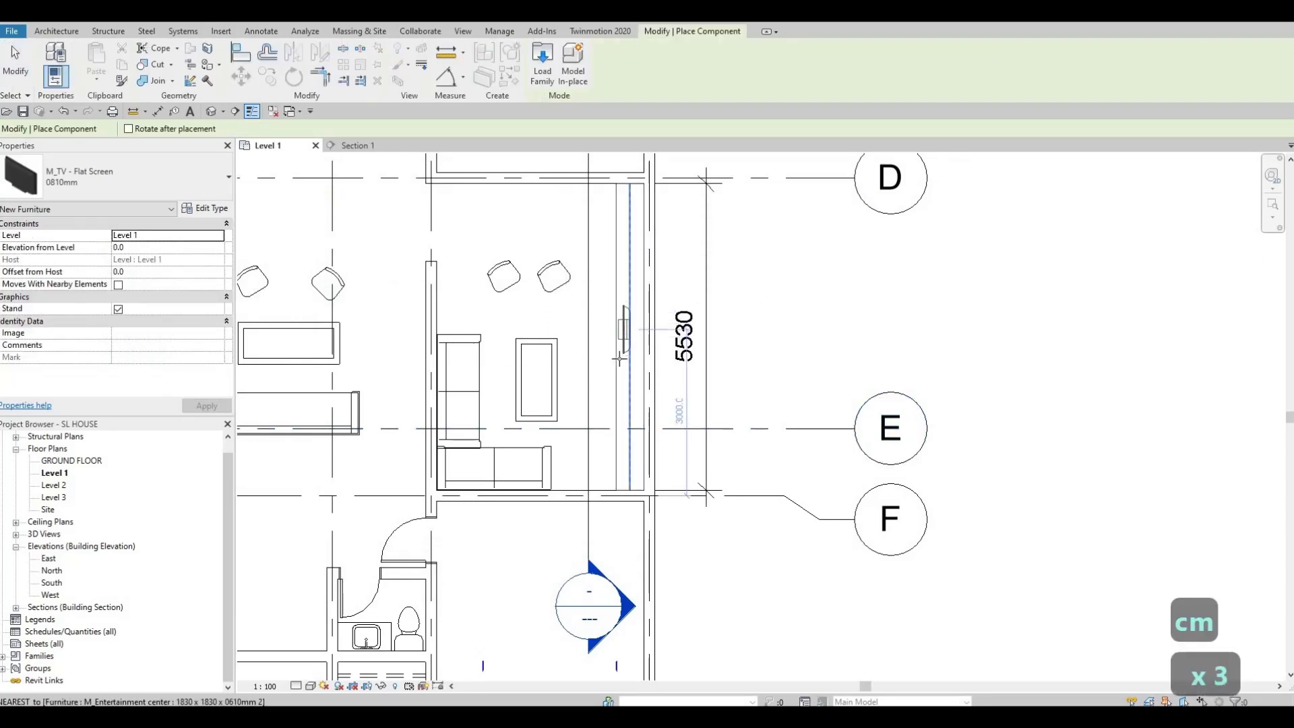
pyautogui.press('Escape')
pyautogui.press('Escape')
pyautogui.press('Escape')
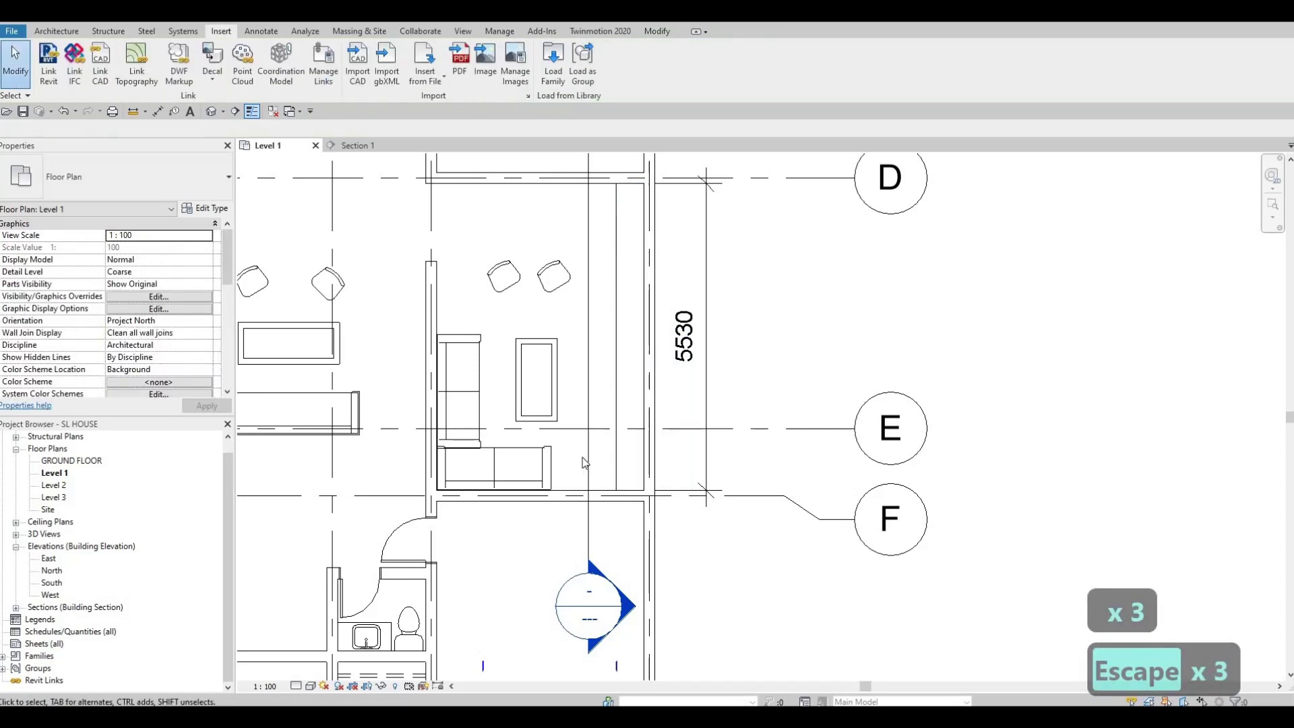
# Open the section facing the entertainment center and align the TV's base with the shelf below the upper center opening.
pyautogui.scroll(-3, 621, 526)
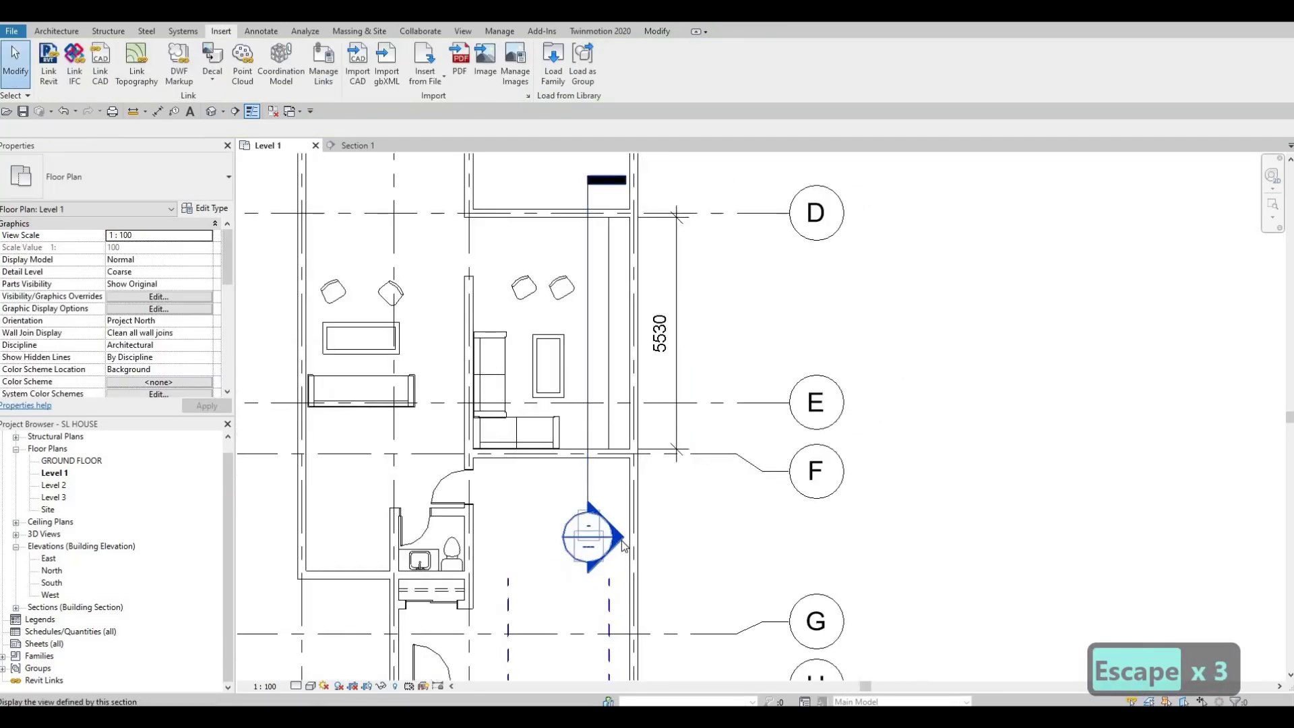
pyautogui.doubleClick(623, 546)
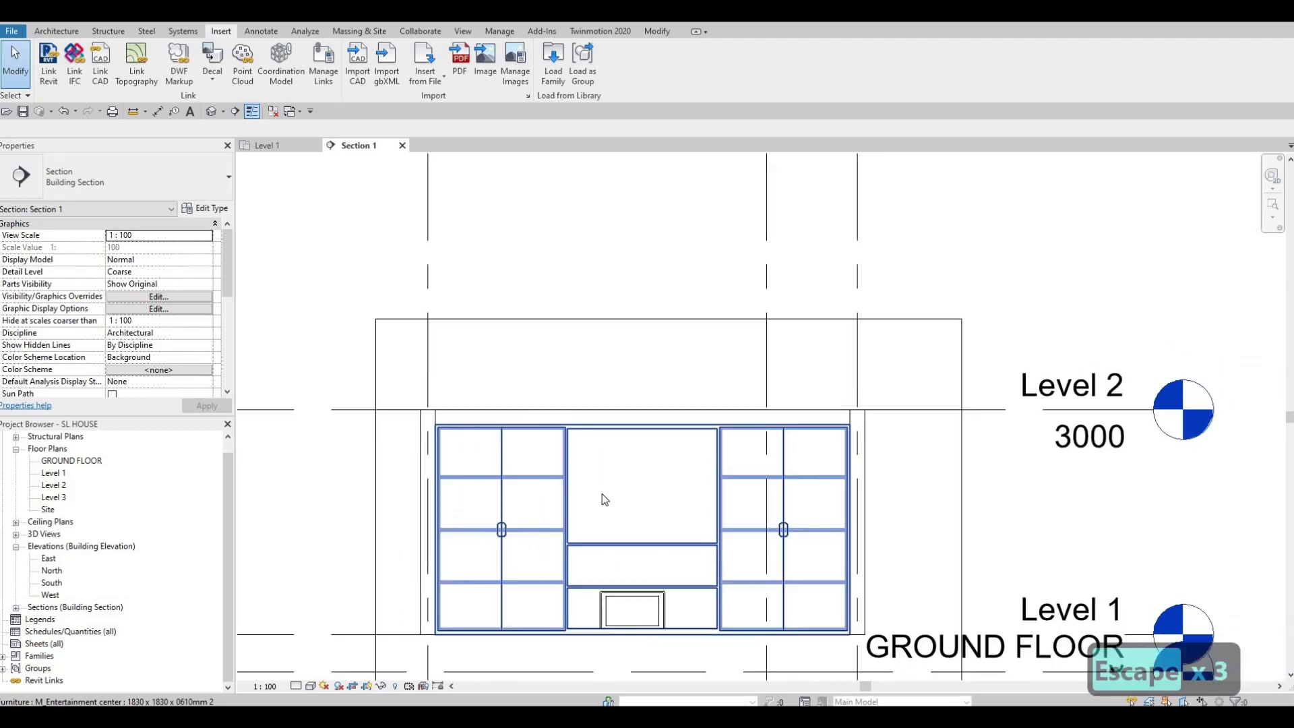
pyautogui.press('Escape')
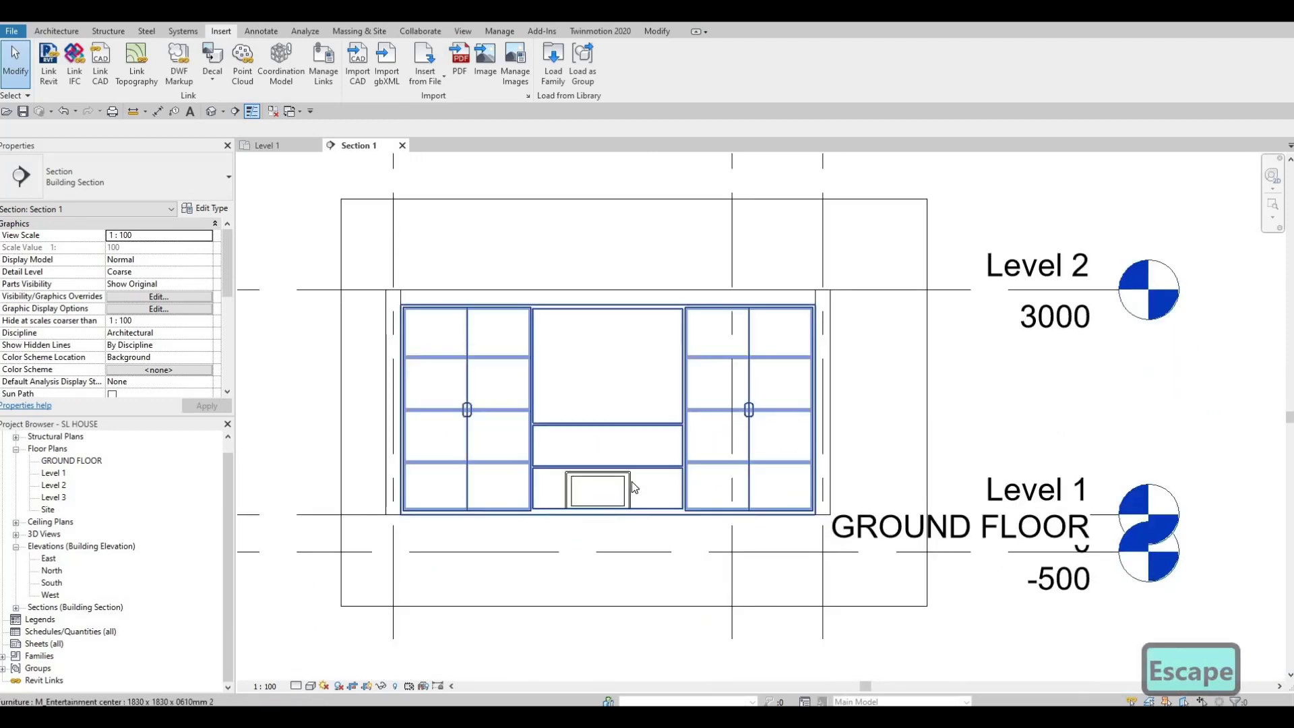
pyautogui.moveTo(630, 491); pyautogui.dragTo(593, 457)
pyautogui.press('Escape')
pyautogui.press('Escape')
pyautogui.scroll(5, 631, 399)
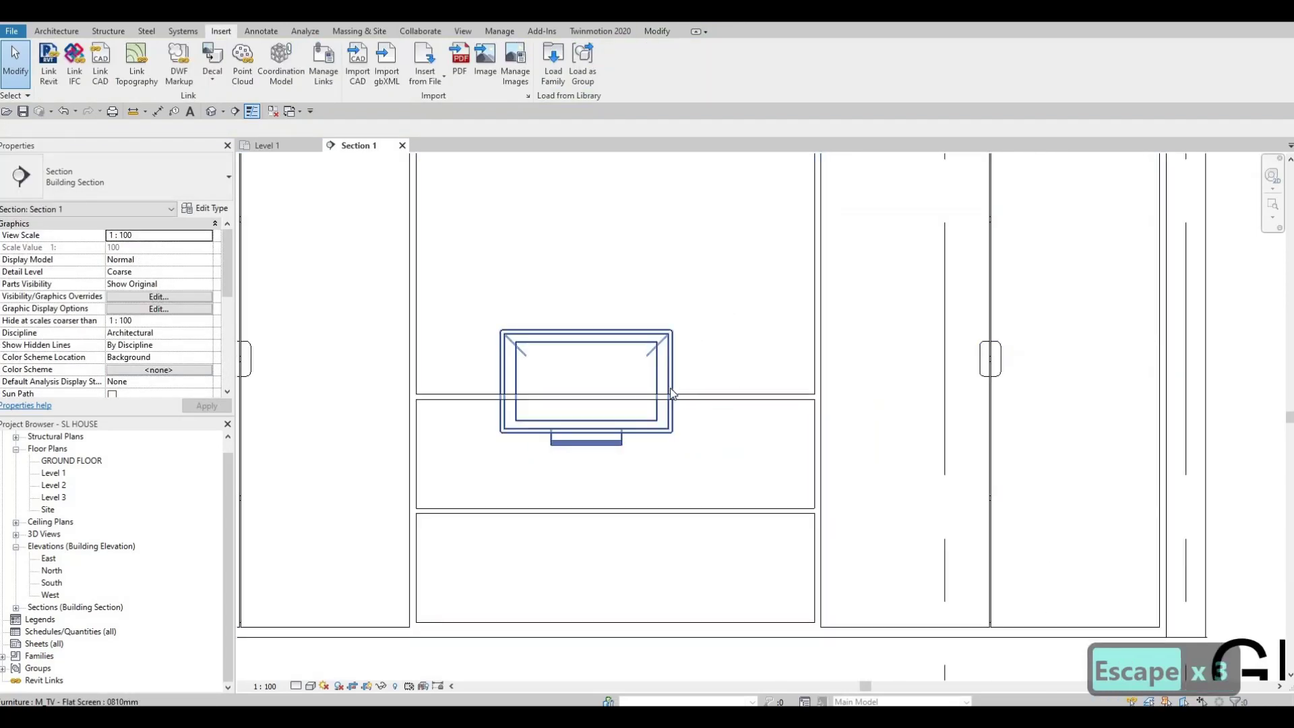
pyautogui.press('a')
pyautogui.press('l')
pyautogui.click(666, 438)
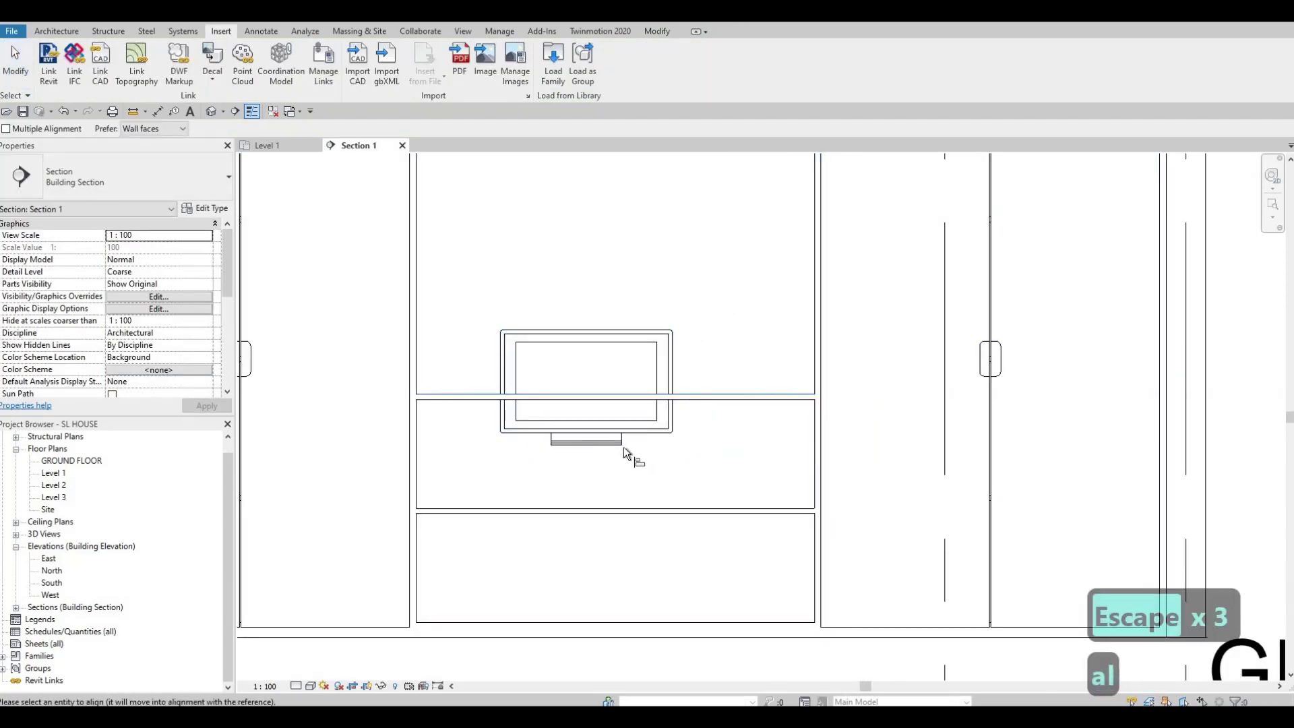
pyautogui.click(622, 423)
pyautogui.scroll(-4, 645, 377)
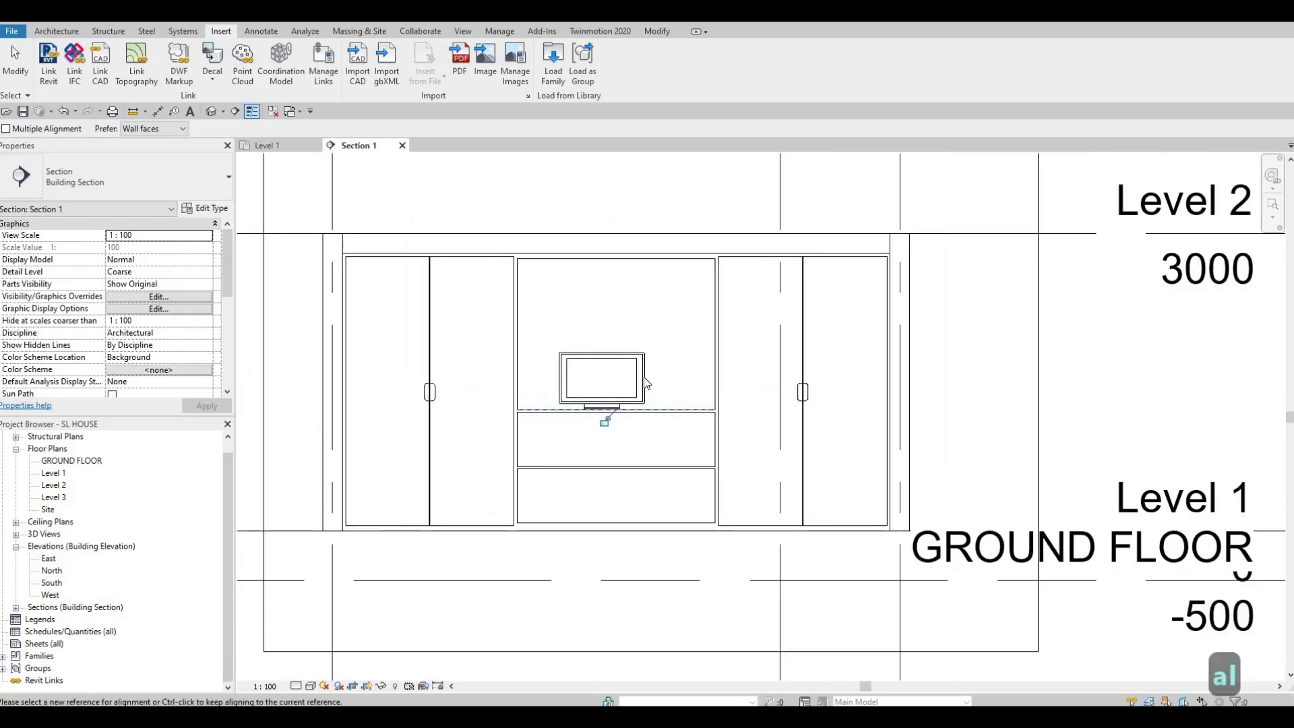
pyautogui.press('Escape')
pyautogui.press('Escape')
# Change the TV in the section to the larger 1270mm type of M_TV - Flat Screen.
pyautogui.click(601, 377)
pyautogui.click(135, 177)
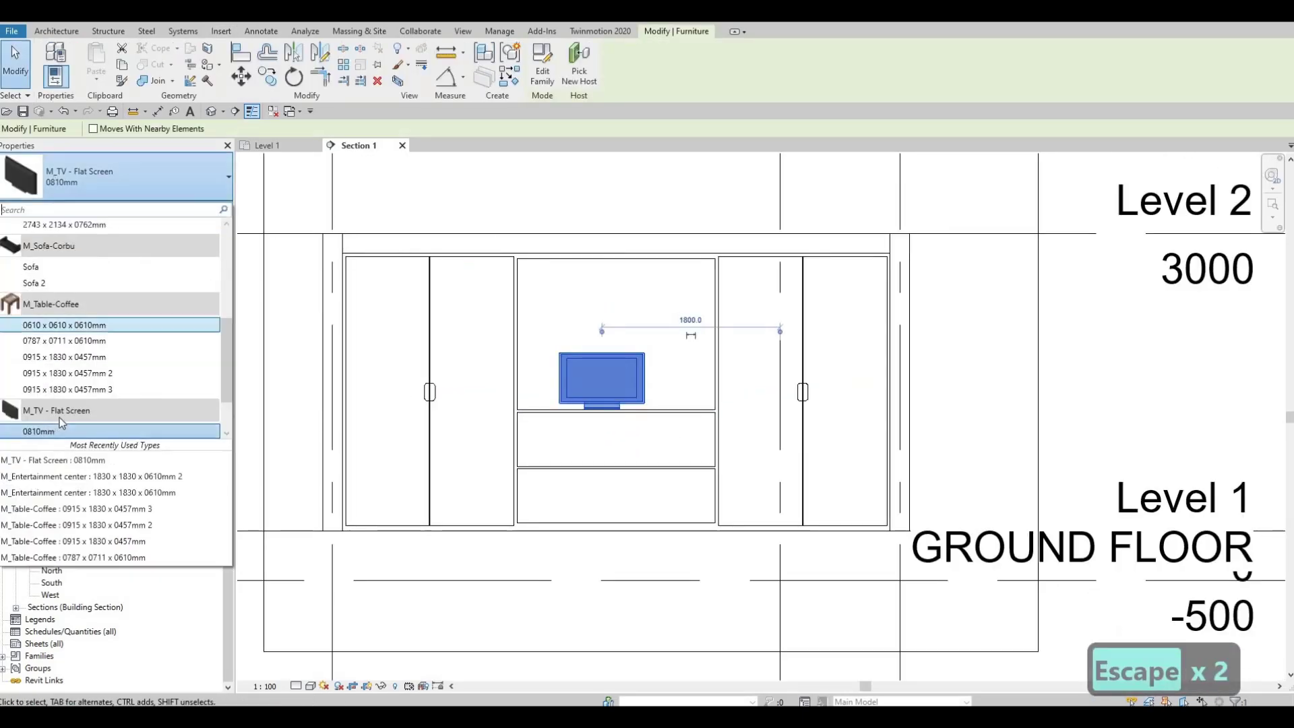
pyautogui.scroll(-2, 53, 432)
pyautogui.click(202, 431)
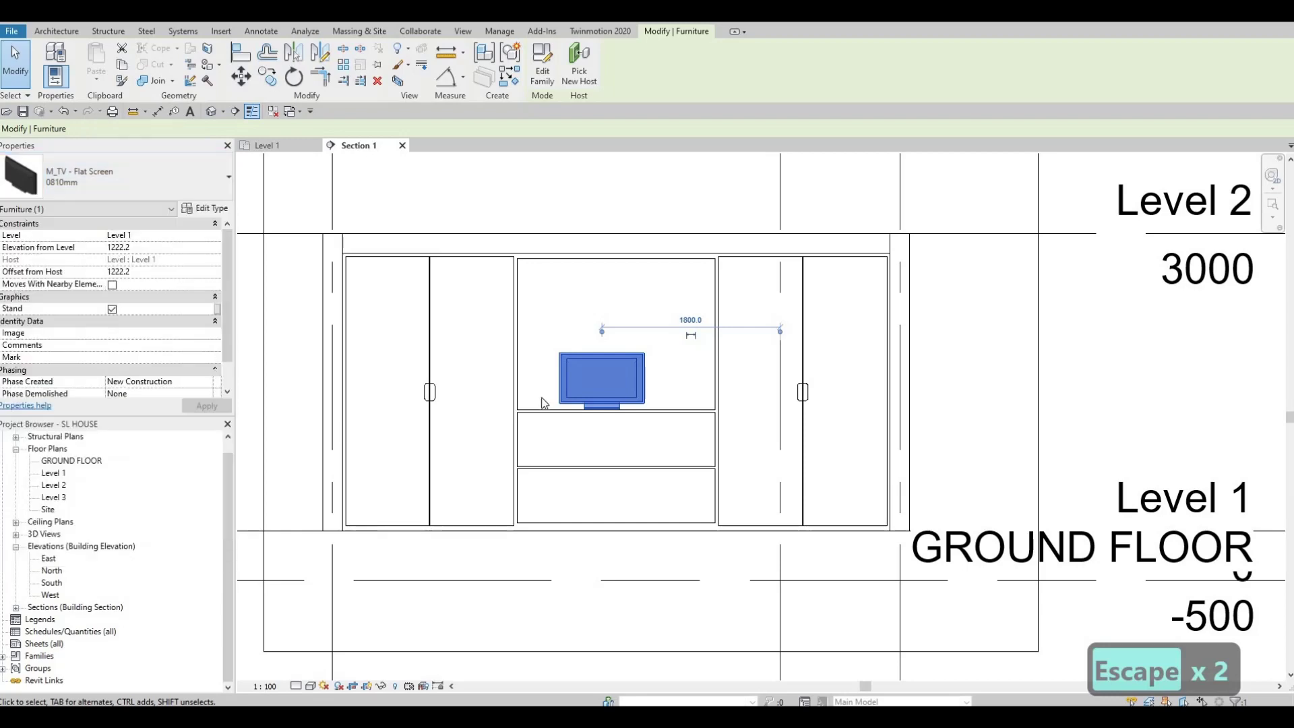
pyautogui.press('Escape')
pyautogui.press('Escape')
# Duplicate the TV's type with the suggested name 1270mm 2 and set its diagonal to 1800.
pyautogui.click(664, 369)
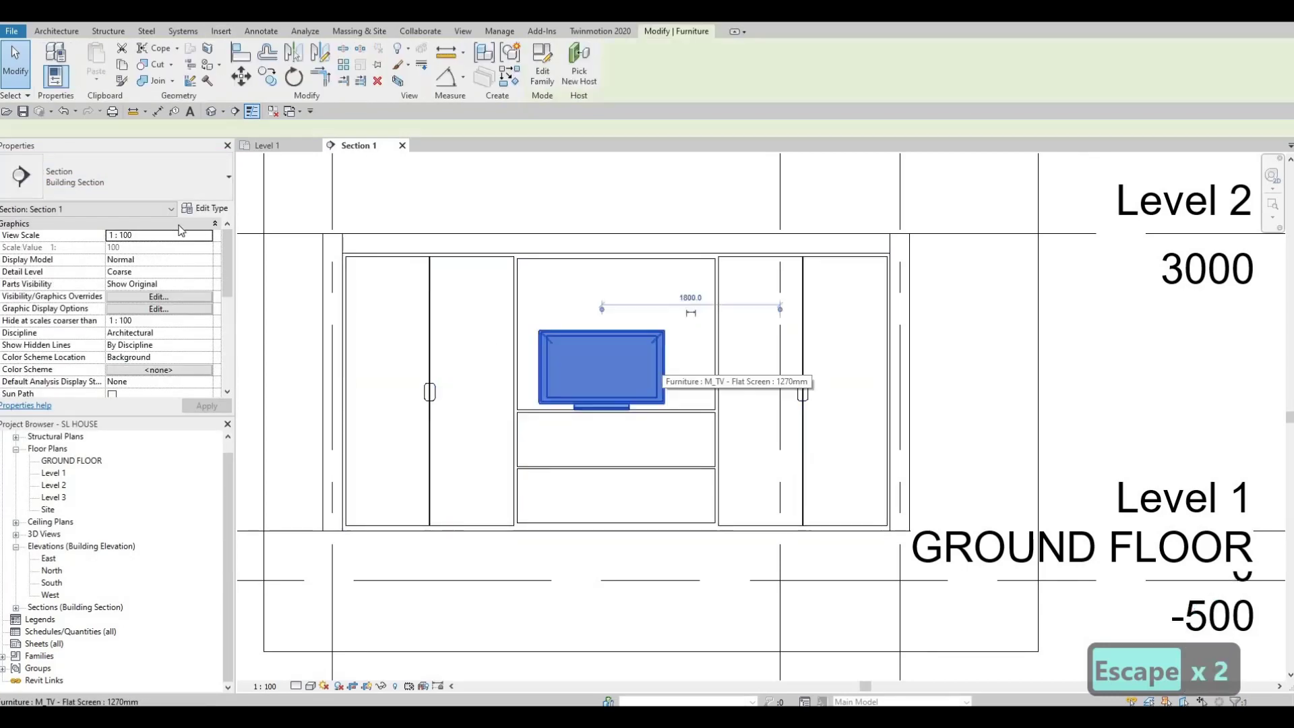
pyautogui.click(205, 209)
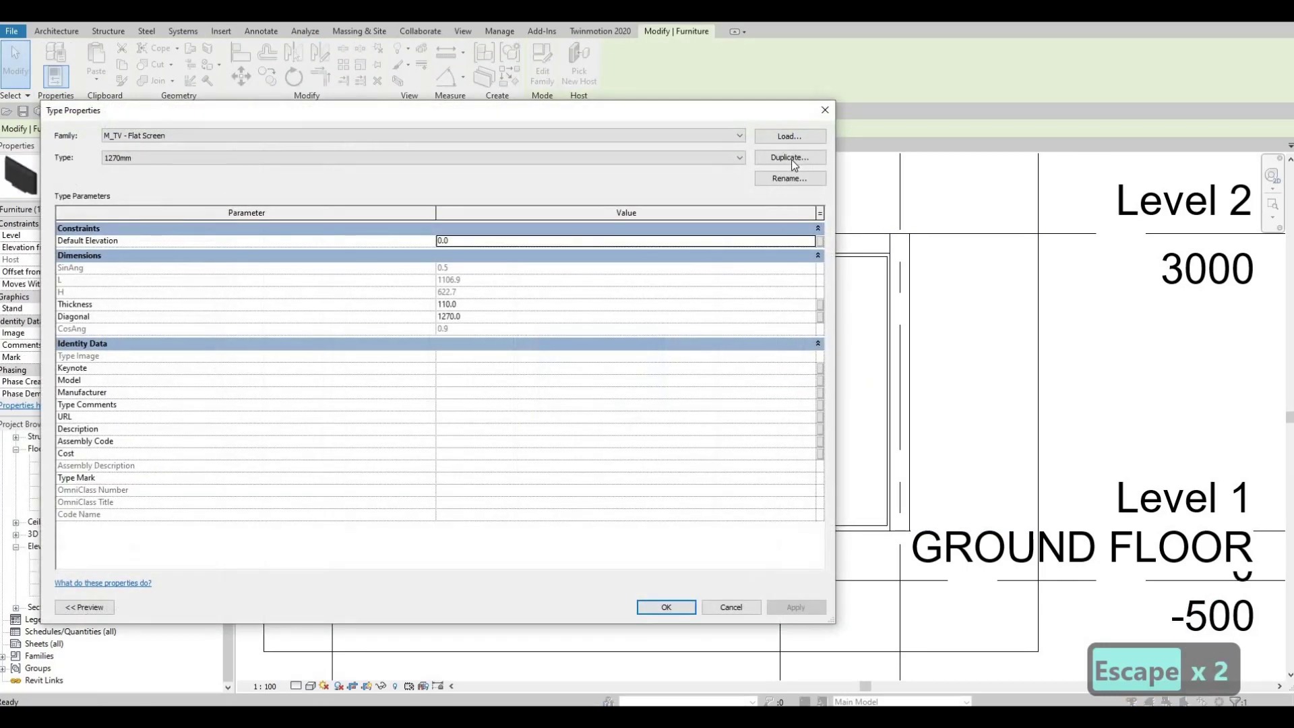
pyautogui.click(790, 157)
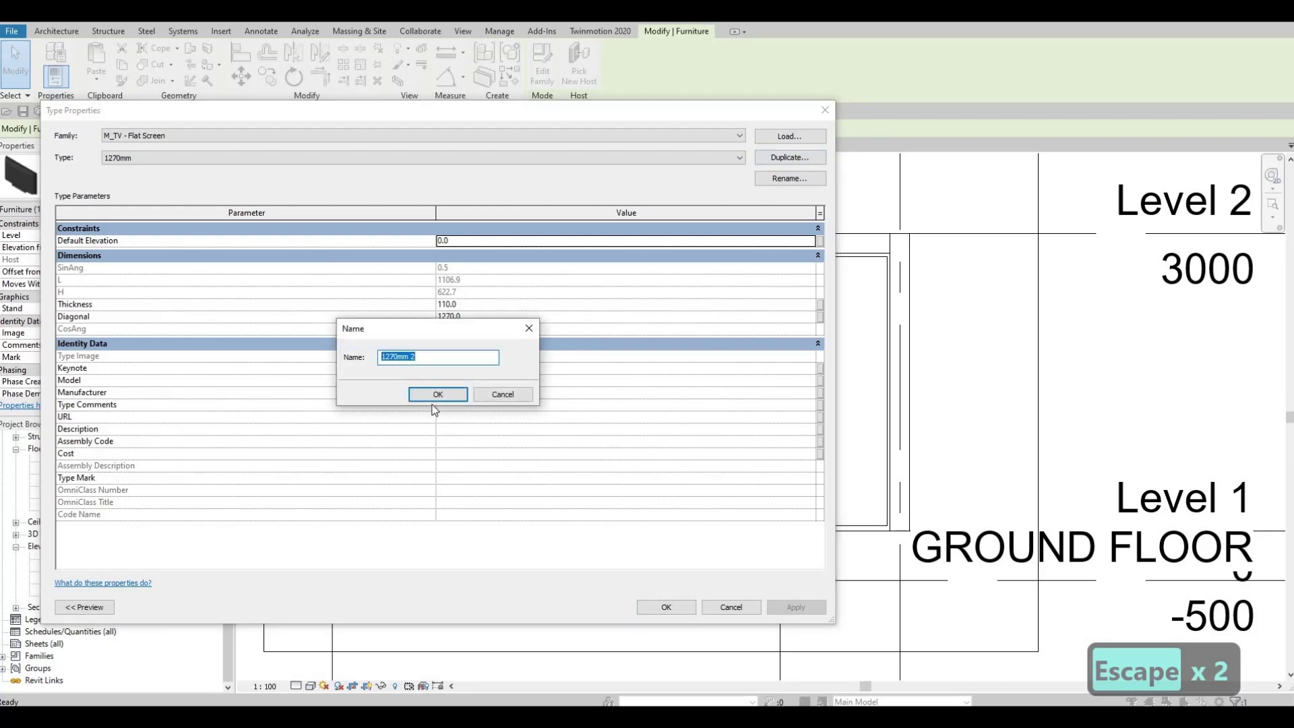
pyautogui.press('Return')
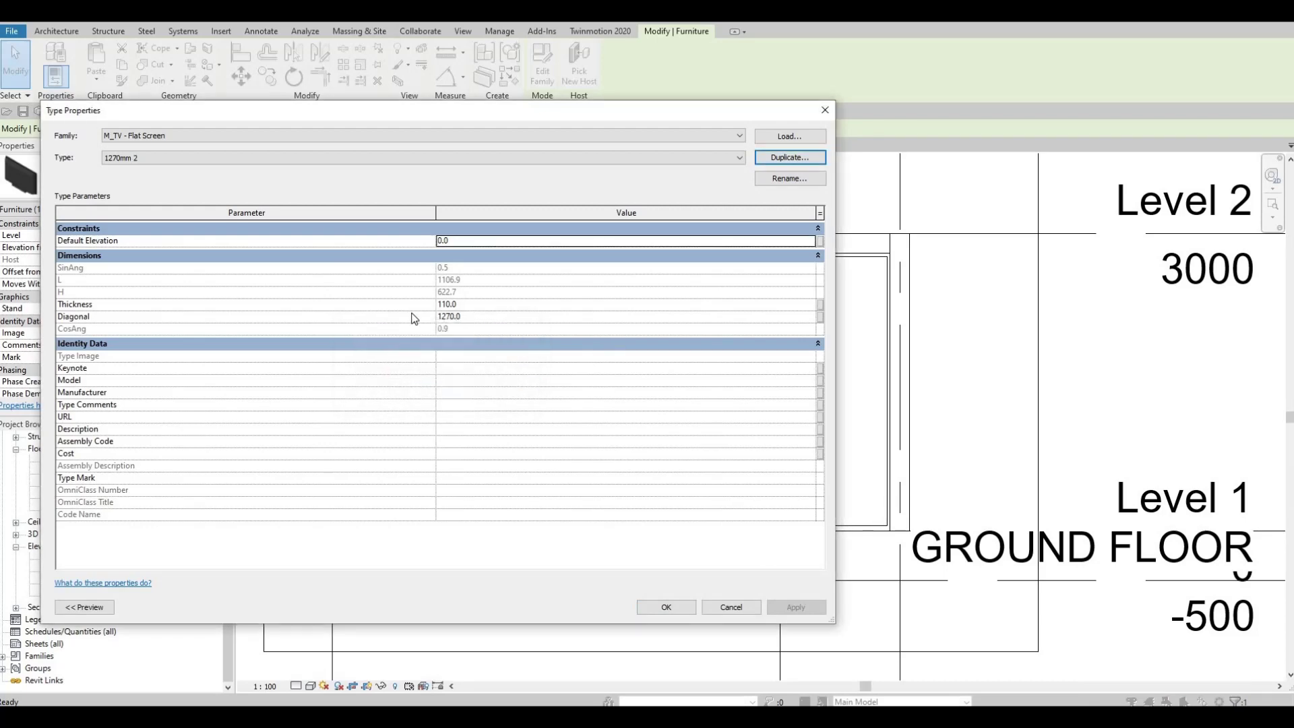
pyautogui.click(388, 318)
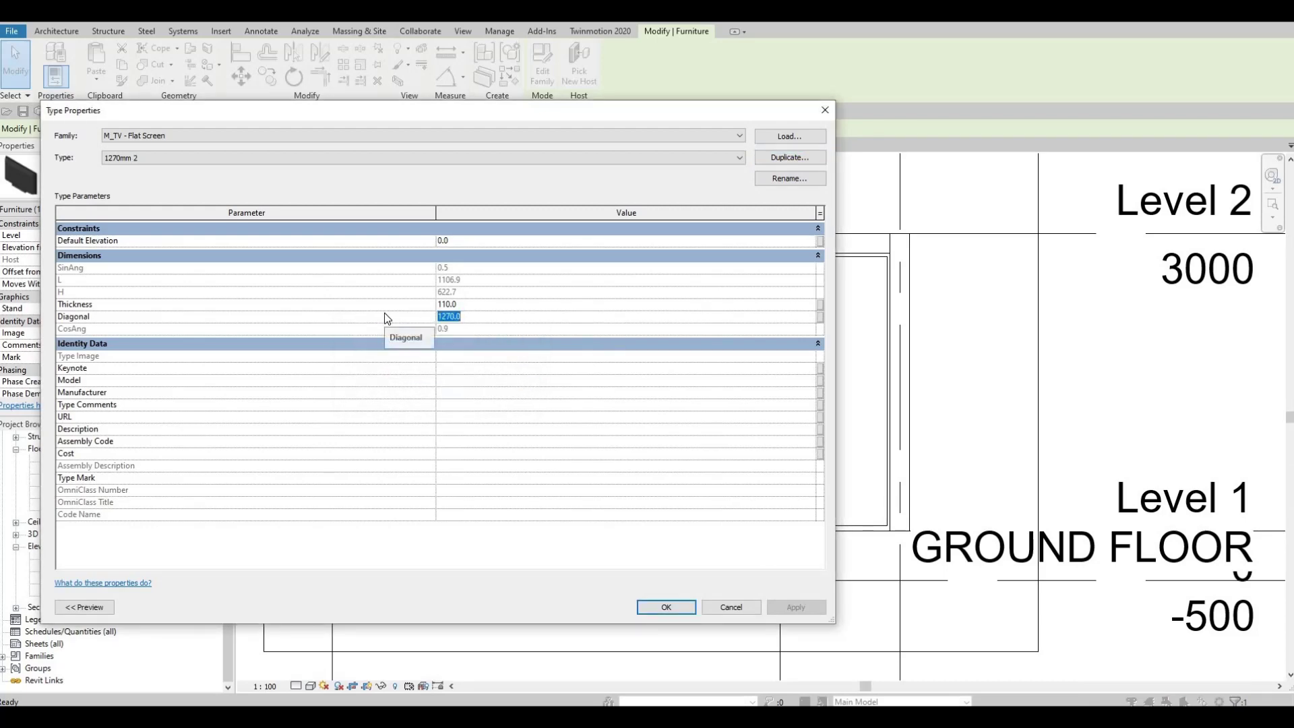
pyautogui.write('200')
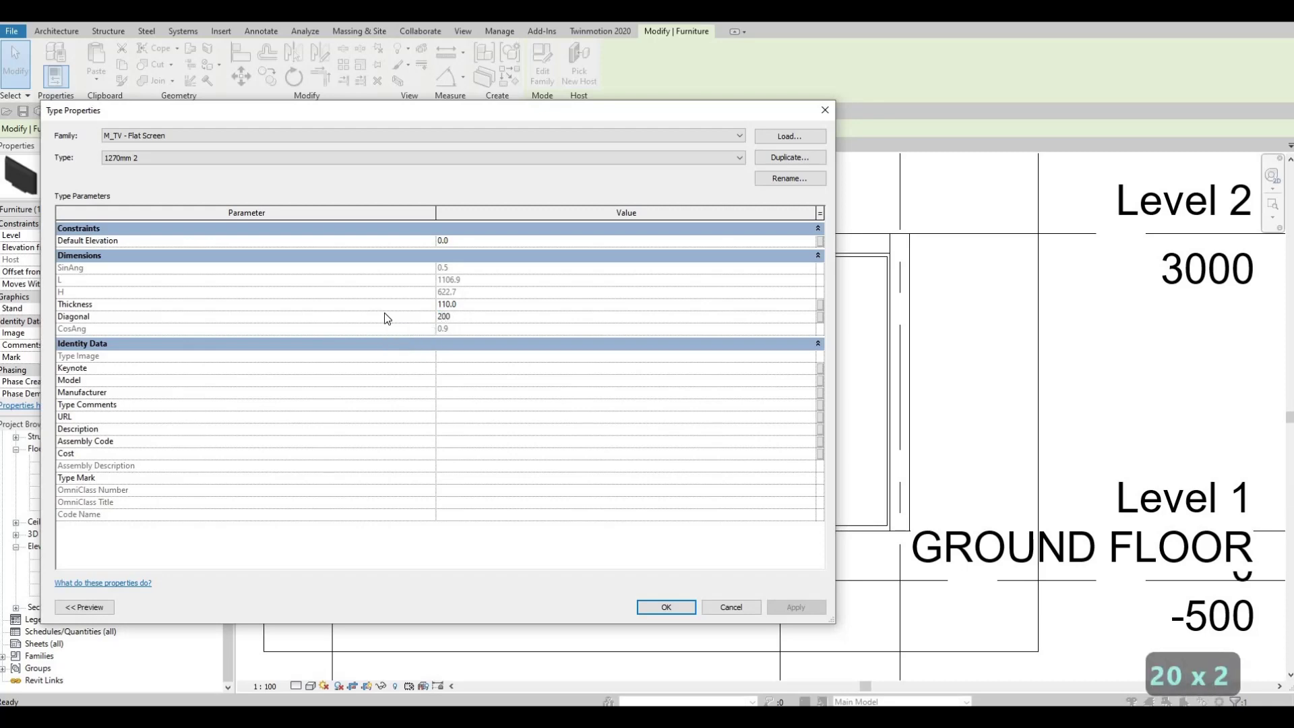
pyautogui.press('BackSpace')
pyautogui.press('BackSpace')
pyautogui.press('BackSpace')
pyautogui.write('18')
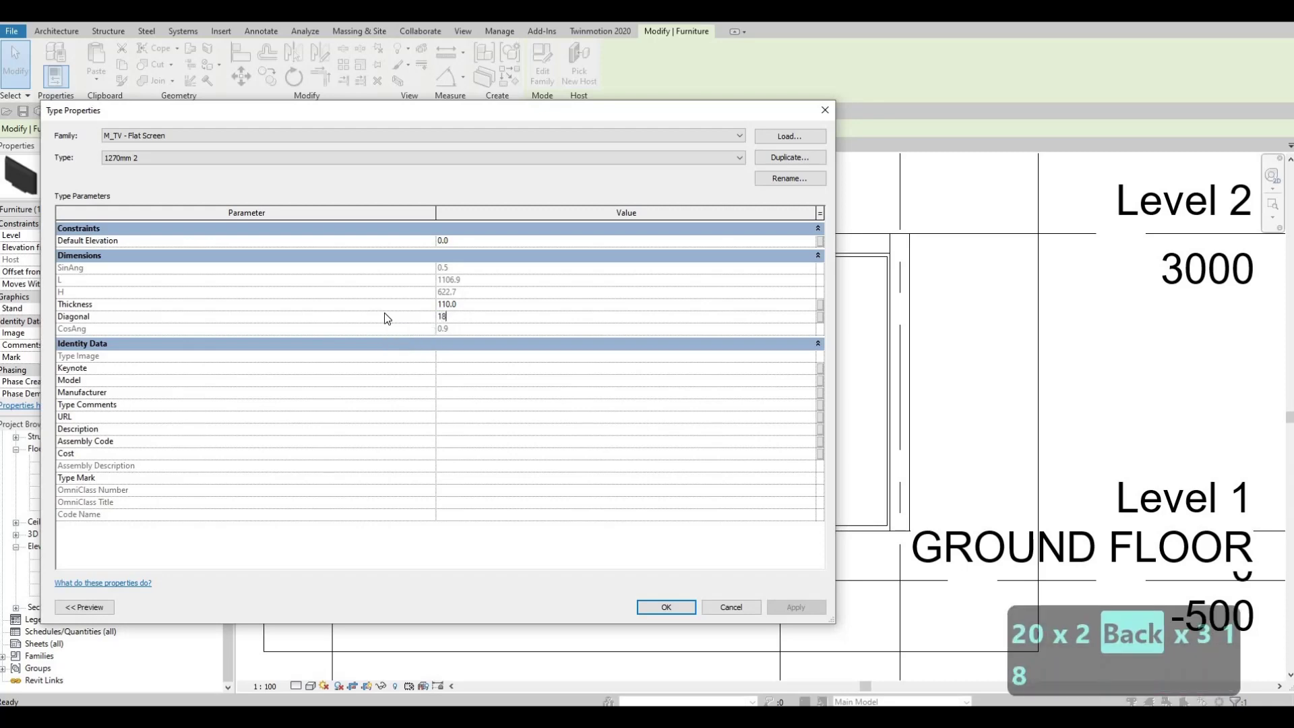
pyautogui.write('00')
pyautogui.click(657, 606)
# Nudge the enlarged TV sideways until it sits centered in the entertainment center's middle opening.
pyautogui.moveTo(681, 321); pyautogui.dragTo(628, 337, button='middle')
pyautogui.press('Escape')
pyautogui.press('Escape')
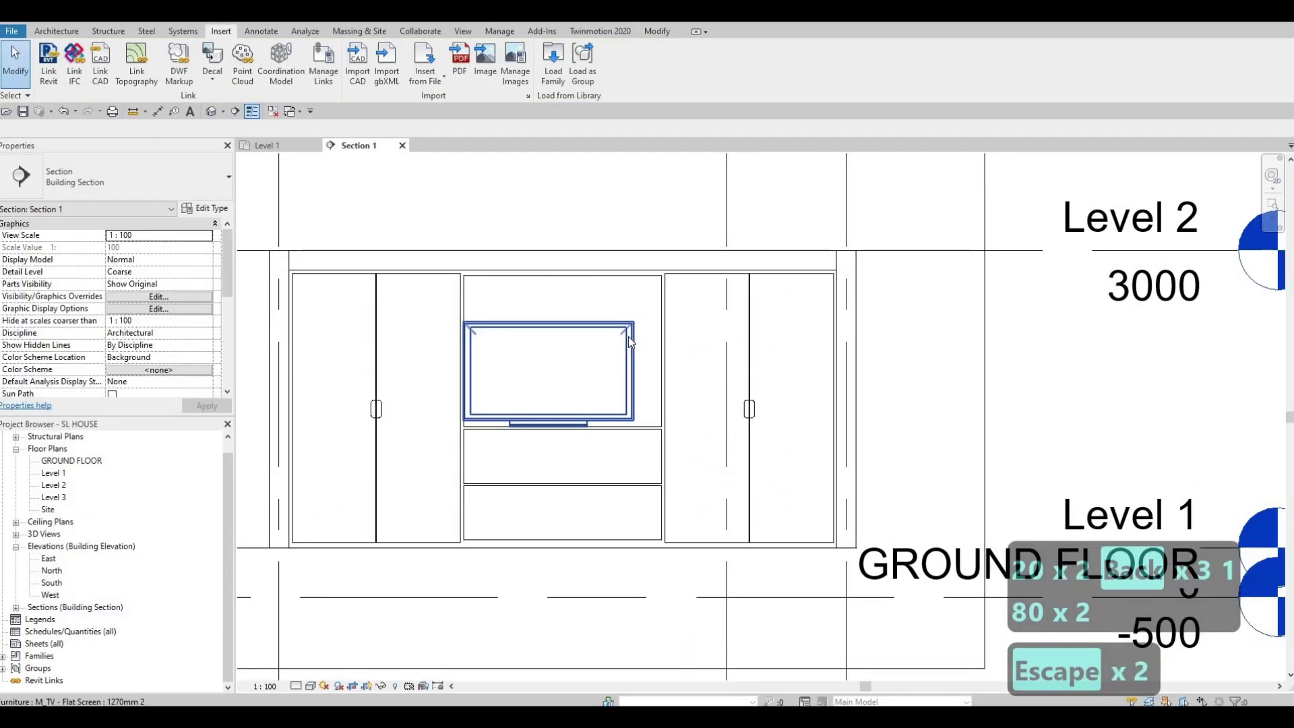
pyautogui.click(519, 304)
pyautogui.press('Right')
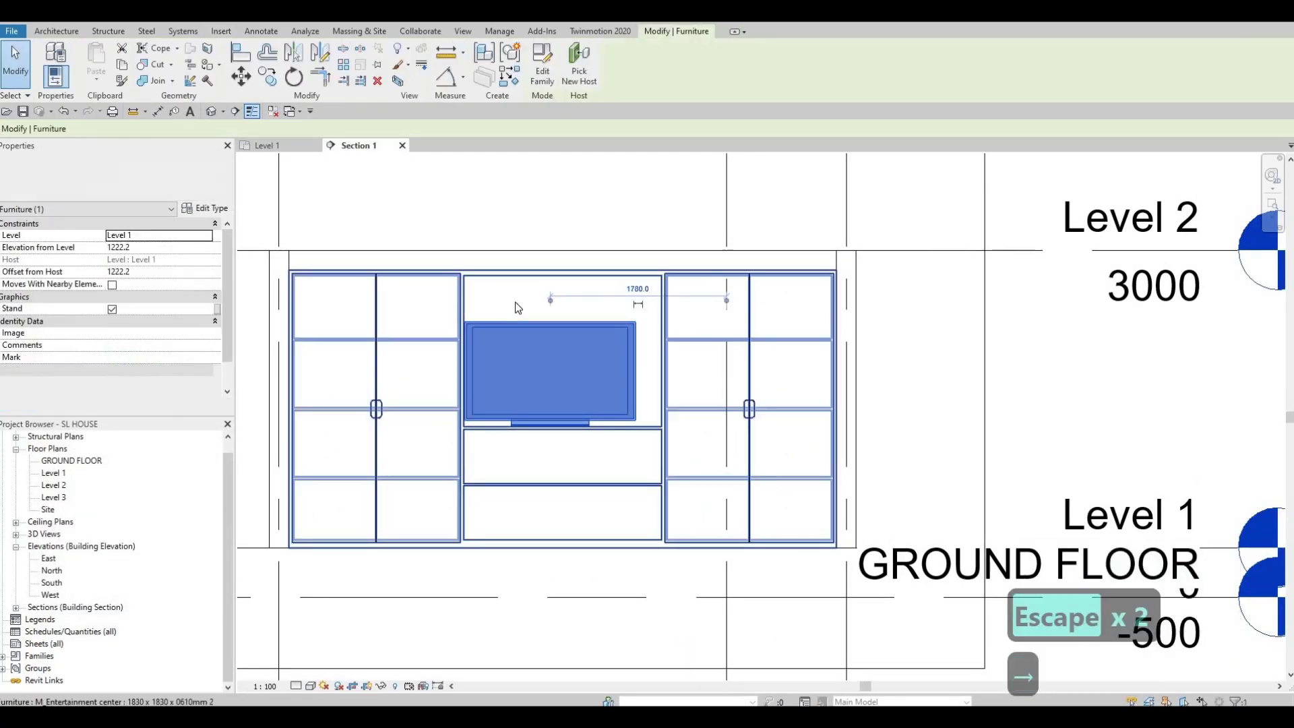
pyautogui.press('Right')
pyautogui.press('Right')
pyautogui.press('Right')
pyautogui.press('Right')
pyautogui.press('Right')
pyautogui.press('Right')
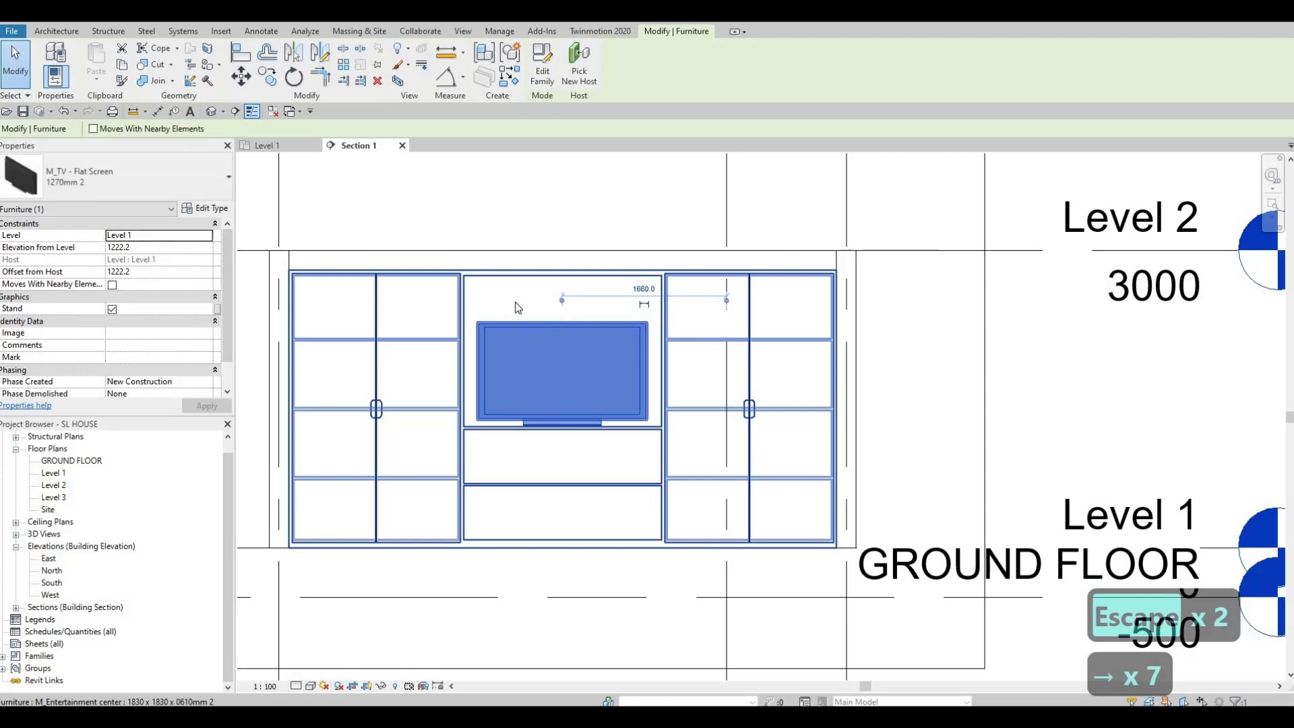
pyautogui.press('Escape')
pyautogui.press('Escape')
pyautogui.press('Escape')
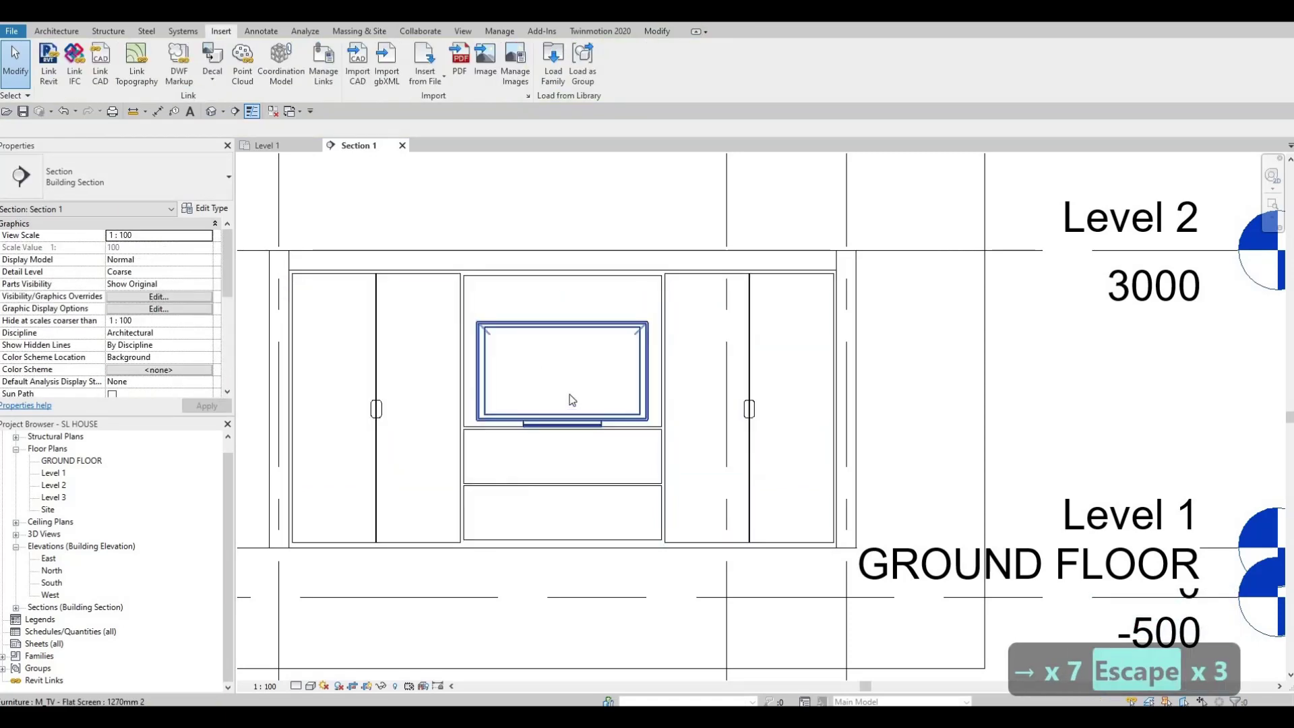
# Open the 3D view and examine the entertainment center with the TV inside the room.
pyautogui.scroll(3, 525, 465)
pyautogui.scroll(-5, 678, 344)
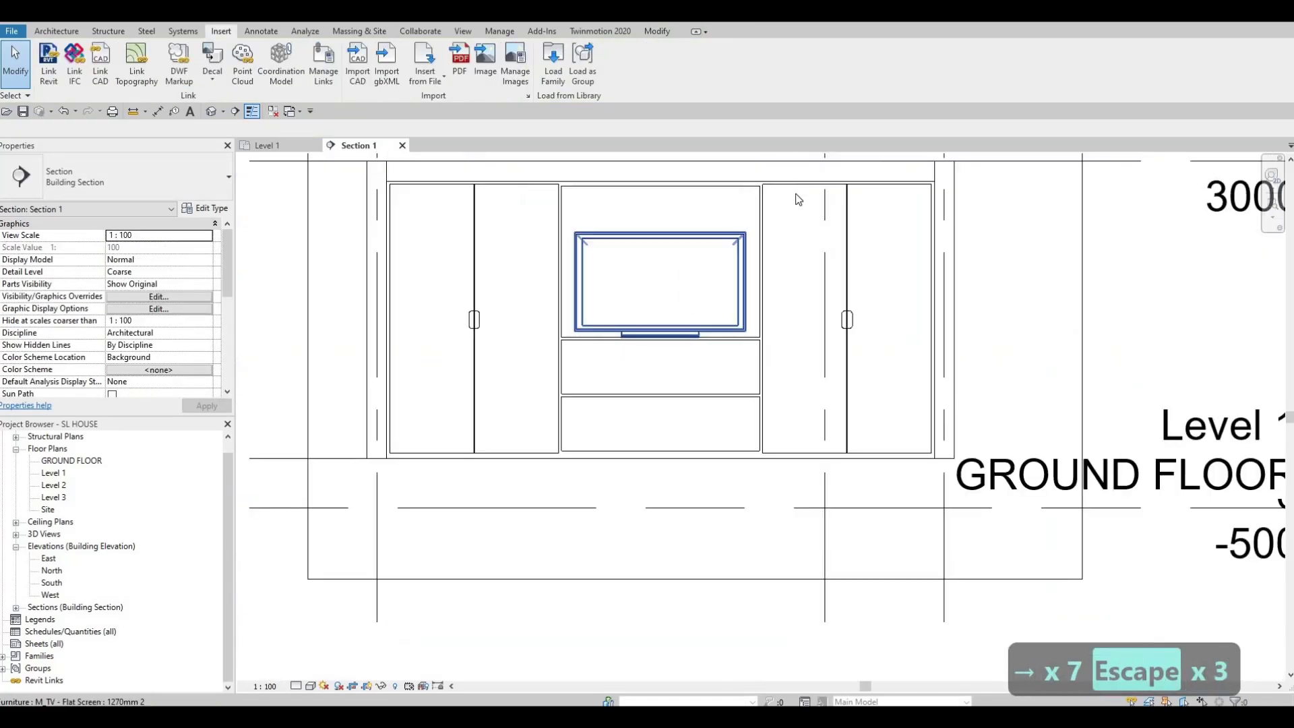
pyautogui.click(211, 112)
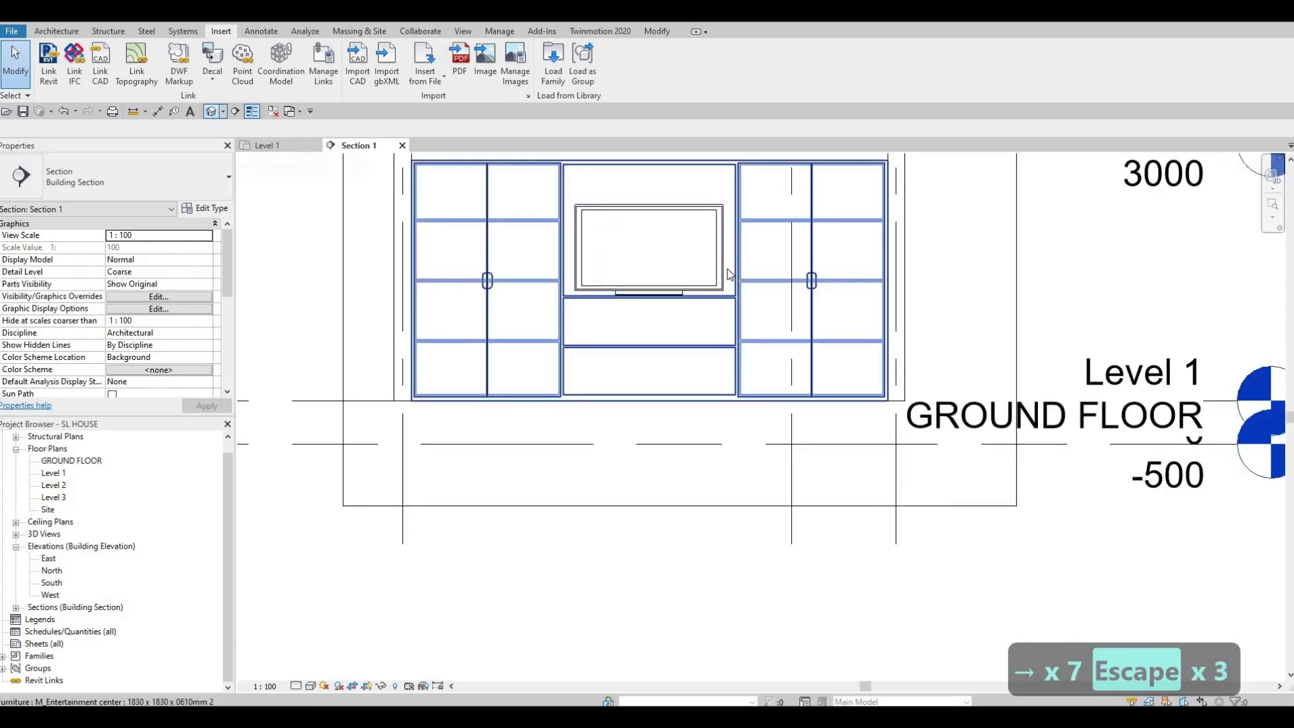
pyautogui.press('Escape')
pyautogui.scroll(4, 797, 440)
pyautogui.keyDown('shift'); pyautogui.moveTo(799, 439); pyautogui.dragTo(960, 272, button='middle'); pyautogui.keyUp('shift')
pyautogui.scroll(3, 971, 374)
pyautogui.keyDown('shift'); pyautogui.moveTo(971, 374); pyautogui.dragTo(853, 324, button='middle'); pyautogui.keyUp('shift')
pyautogui.scroll(1, 944, 273)
pyautogui.keyDown('shift'); pyautogui.moveTo(526, 333); pyautogui.dragTo(191, 384, button='middle'); pyautogui.keyUp('shift')
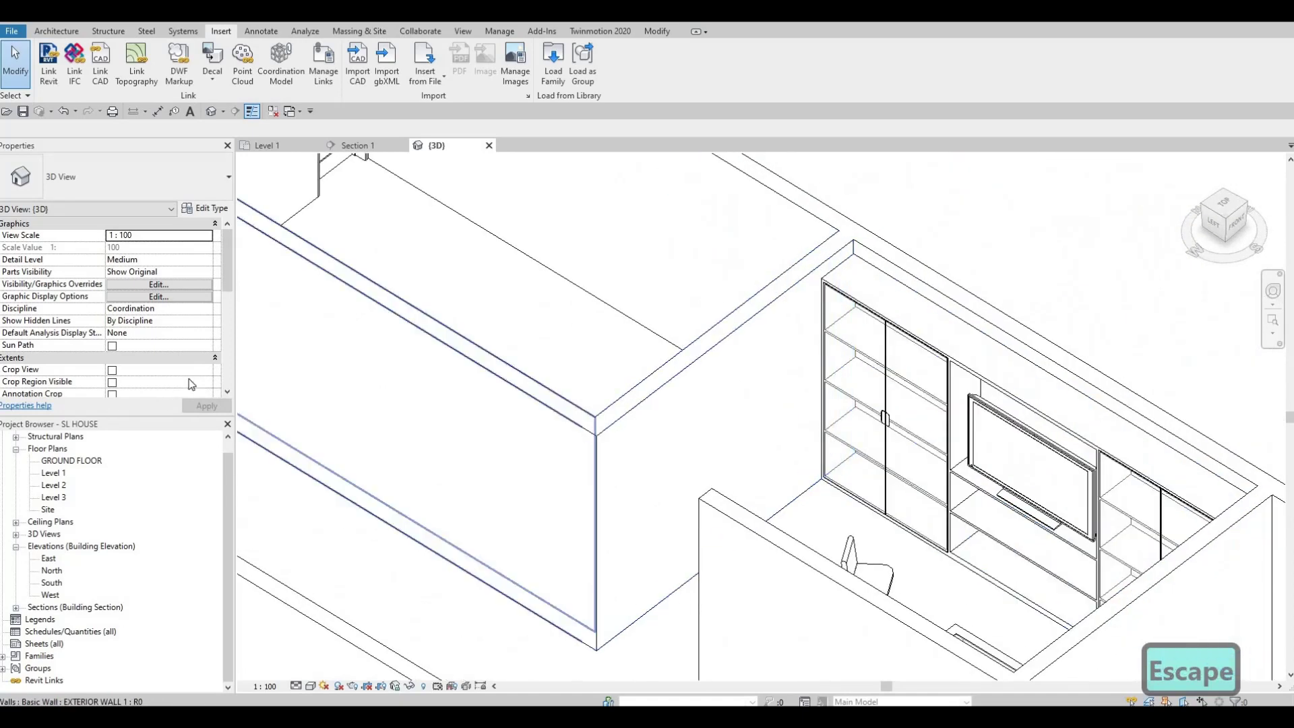
# Return to the Level 1 plan and delete the 5530 dimension beside the entertainment center's exterior wall.
pyautogui.doubleClick(52, 474)
pyautogui.press('Escape')
pyautogui.press('Escape')
pyautogui.scroll(-1, 695, 463)
pyautogui.moveTo(699, 323); pyautogui.dragTo(656, 536, button='middle')
pyautogui.scroll(6, 676, 296)
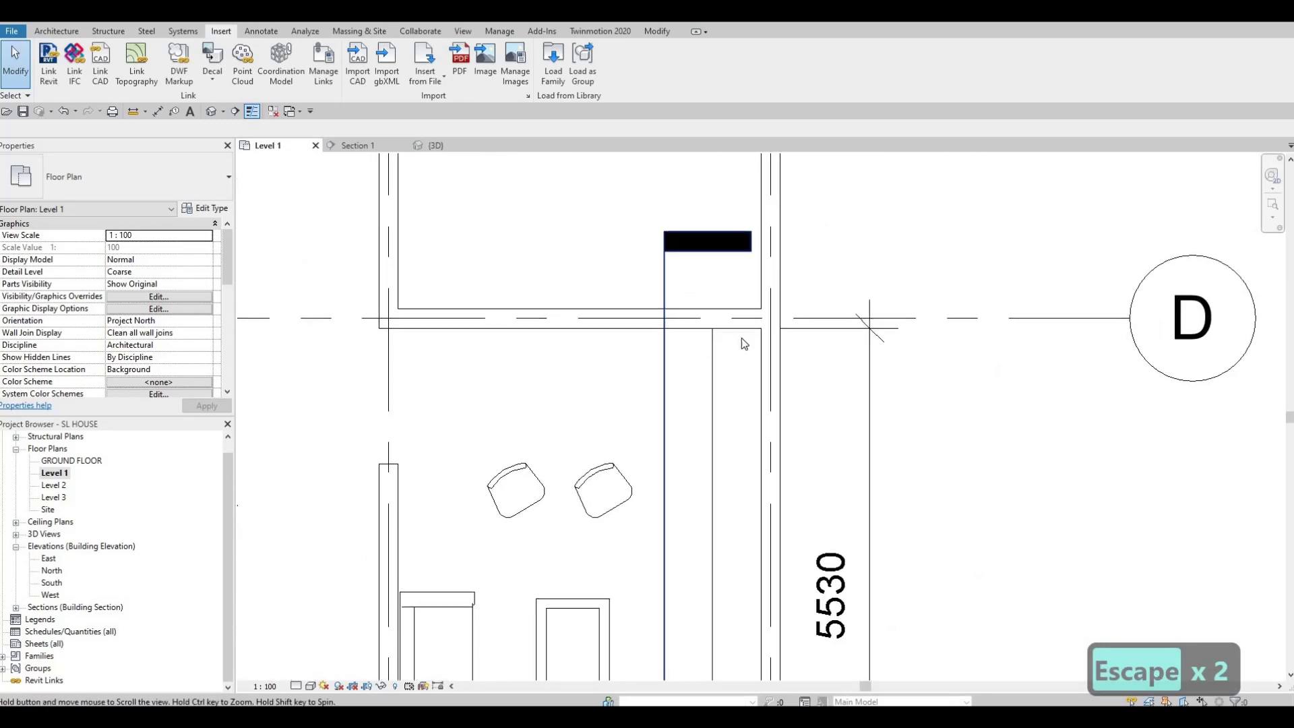
pyautogui.scroll(-3, 742, 338)
pyautogui.press('Escape')
pyautogui.press('Escape')
pyautogui.click(746, 333)
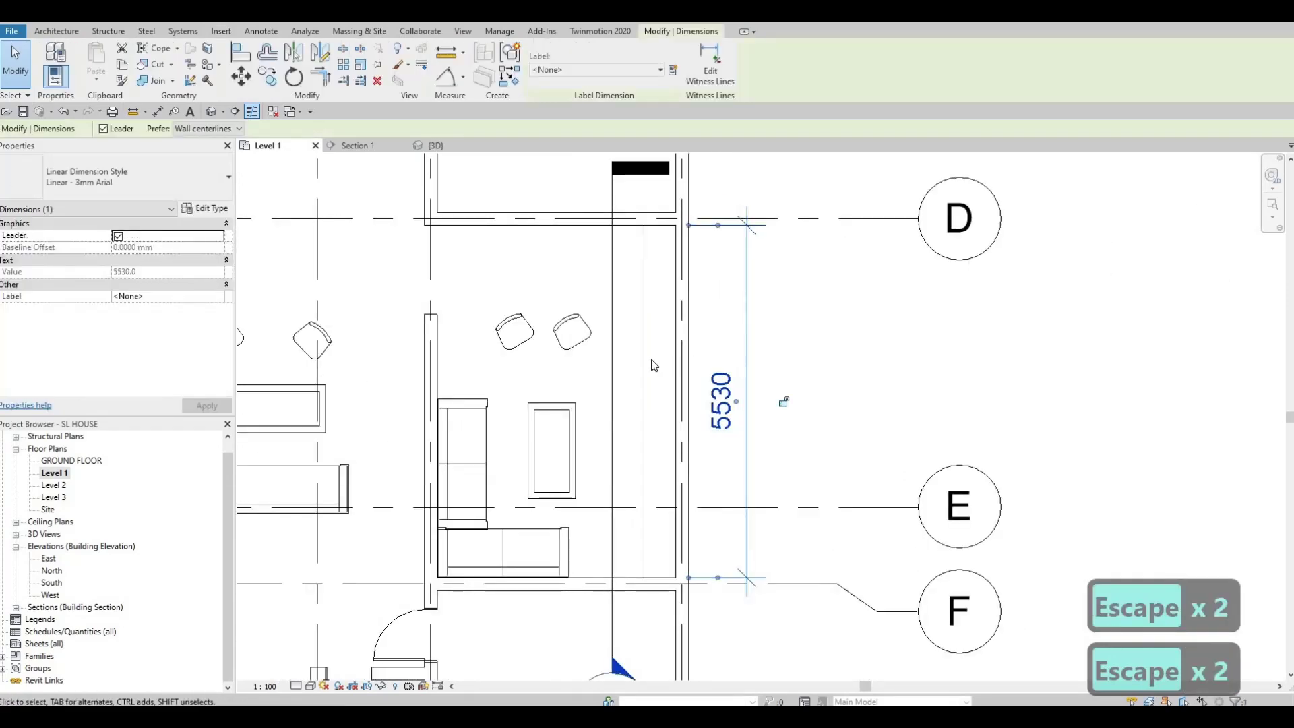
pyautogui.press('Delete')
pyautogui.press('Escape')
# Delete the section line in front of the entertainment center together with its section view.
pyautogui.scroll(-2, 596, 279)
pyautogui.press('Escape')
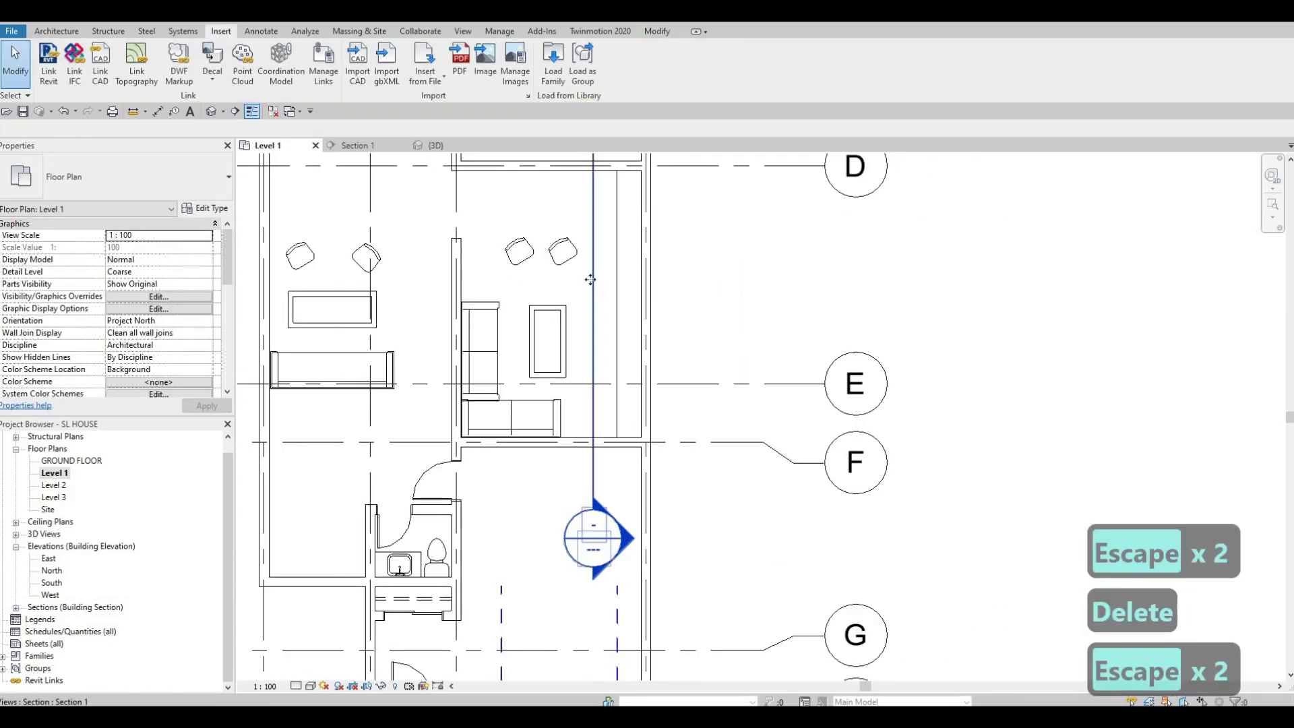
pyautogui.click(594, 279)
pyautogui.press('Delete')
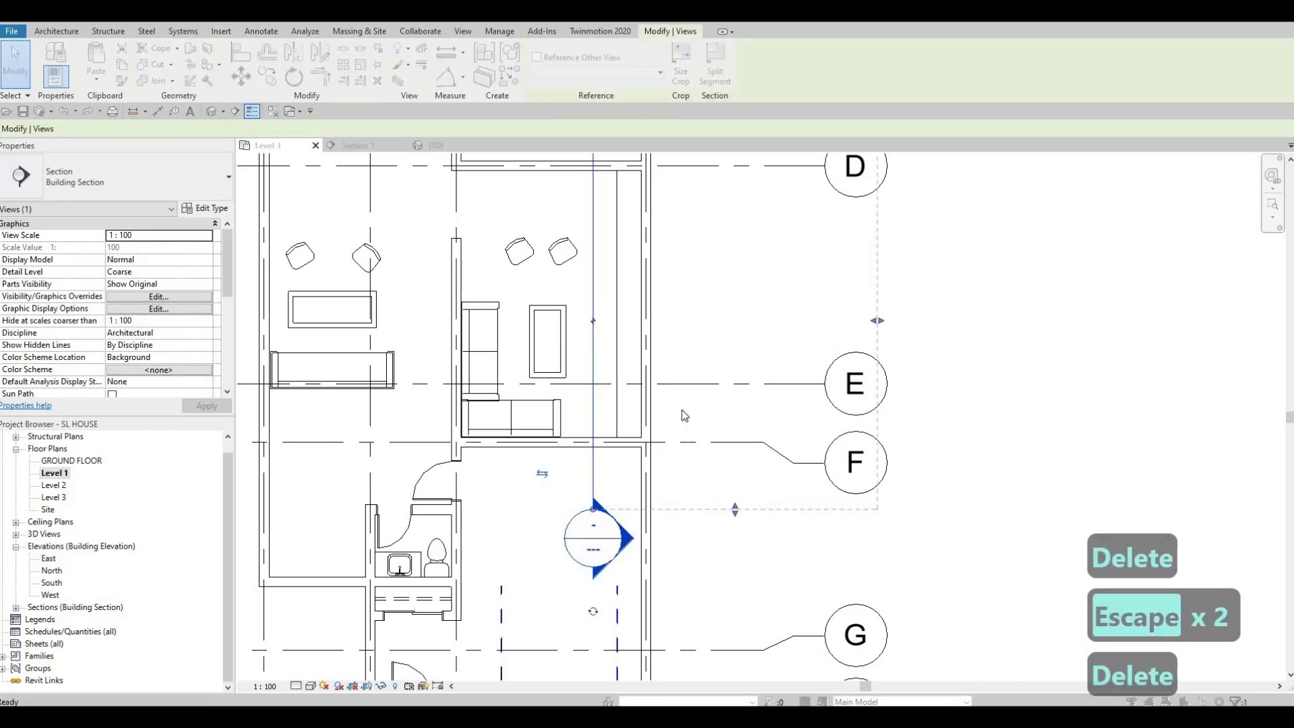
pyautogui.click(689, 409)
# Look over the unfurnished areas of the Level 1 plan between grids B and D.
pyautogui.moveTo(578, 286); pyautogui.dragTo(667, 364, button='middle')
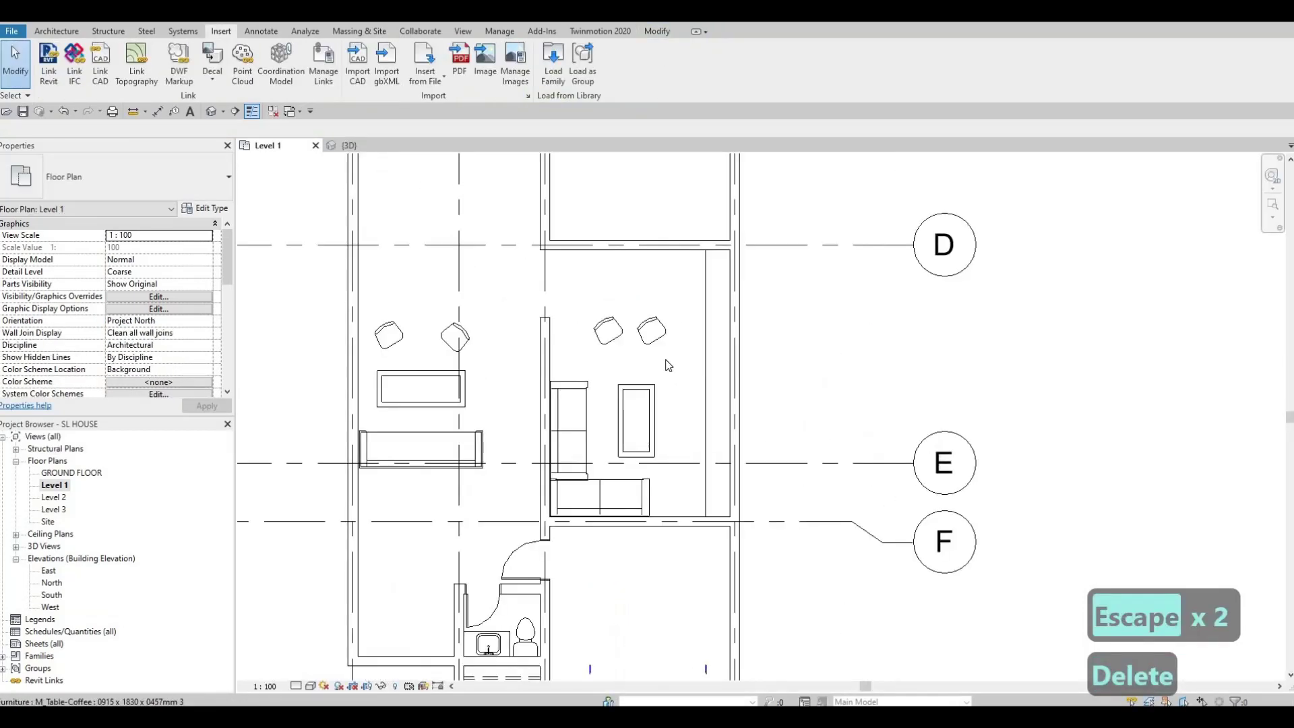
pyautogui.scroll(-2, 705, 395)
pyautogui.press('Escape')
pyautogui.moveTo(494, 318); pyautogui.dragTo(487, 355, button='middle')
pyautogui.moveTo(449, 292); pyautogui.dragTo(445, 357, button='middle')
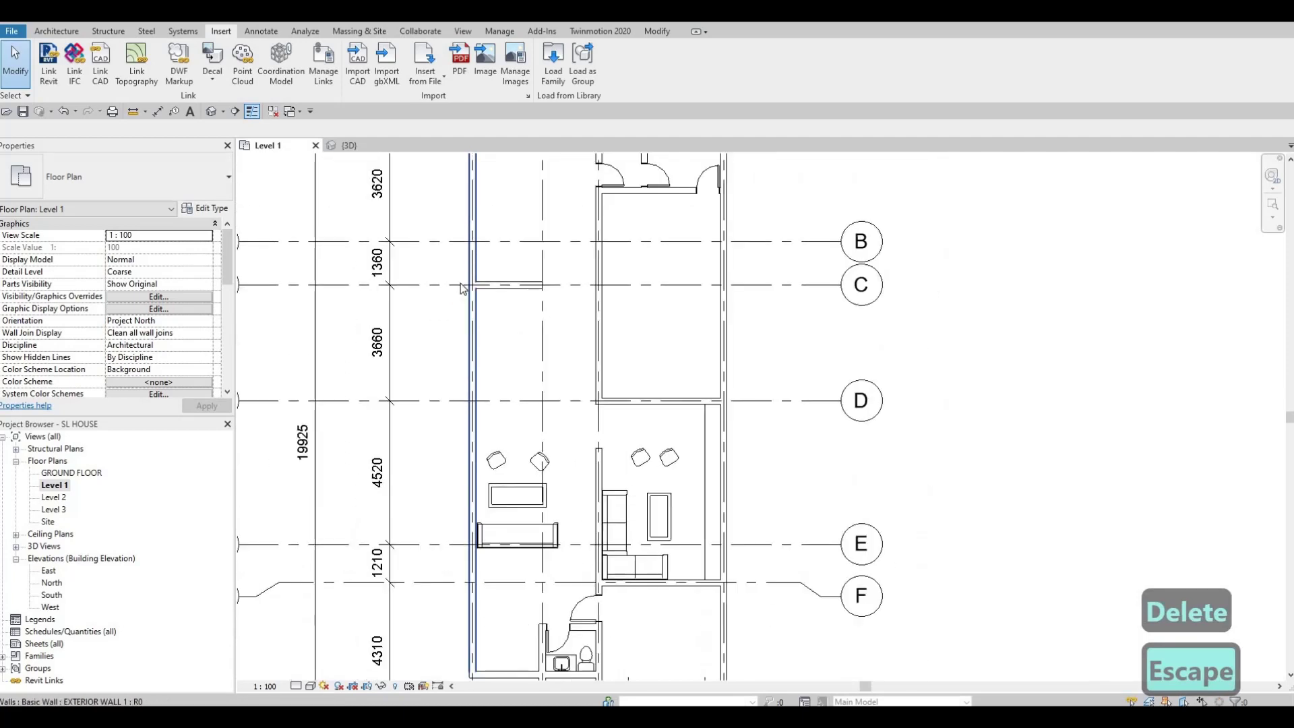
pyautogui.scroll(1, 411, 273)
pyautogui.scroll(-1, 458, 290)
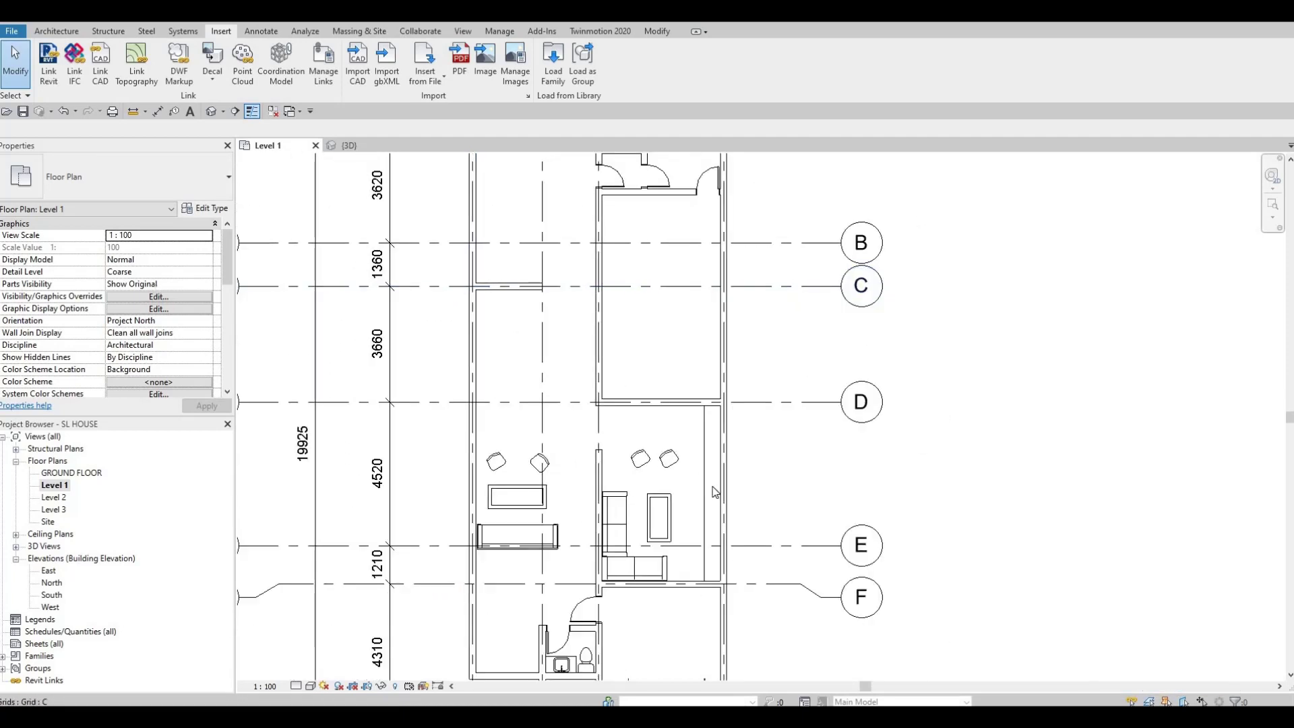
pyautogui.moveTo(529, 295); pyautogui.dragTo(547, 314, button='middle')
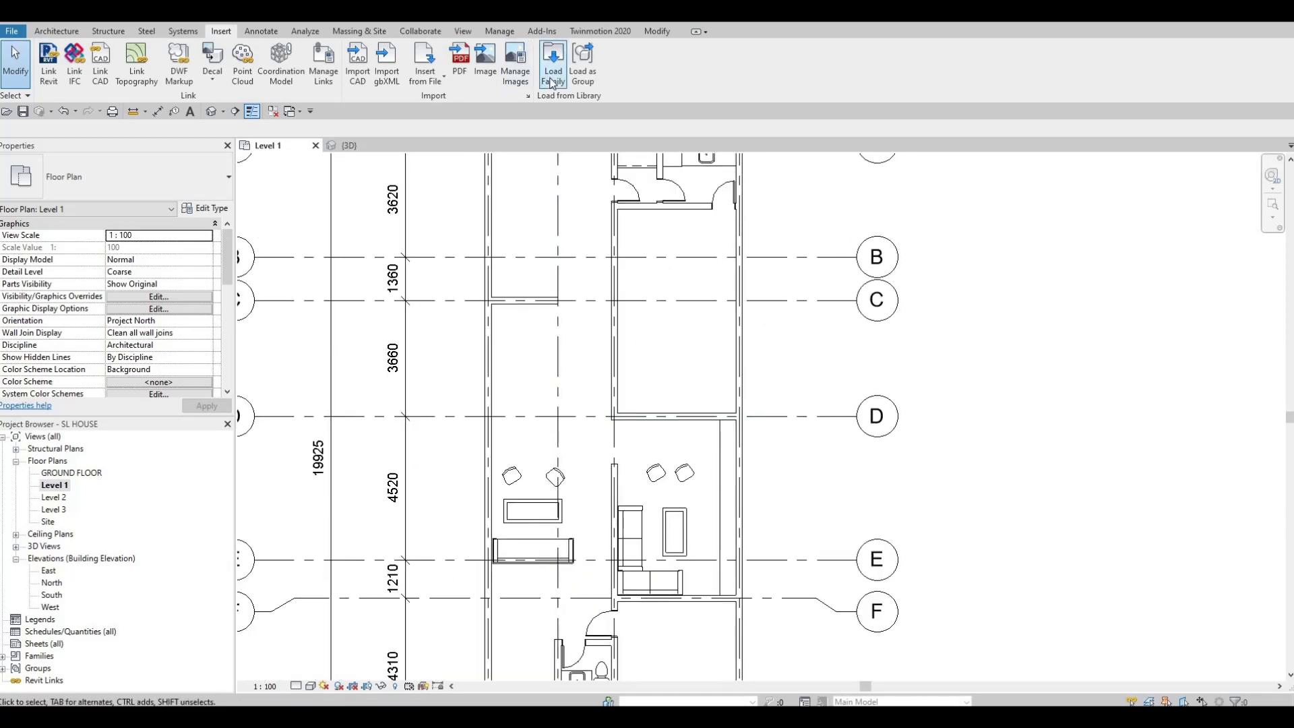
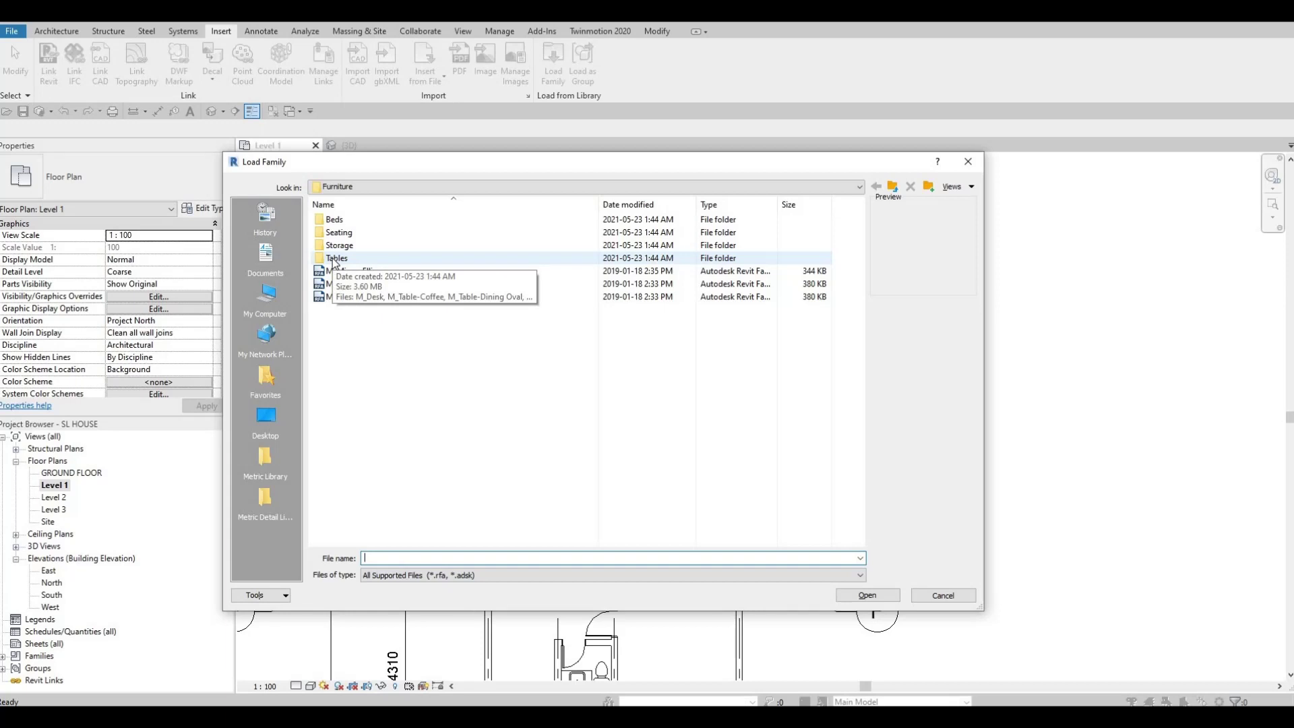
# Browse the desk and table families in the furniture library's Tables folder and compare their previews.
pyautogui.doubleClick(334, 259)
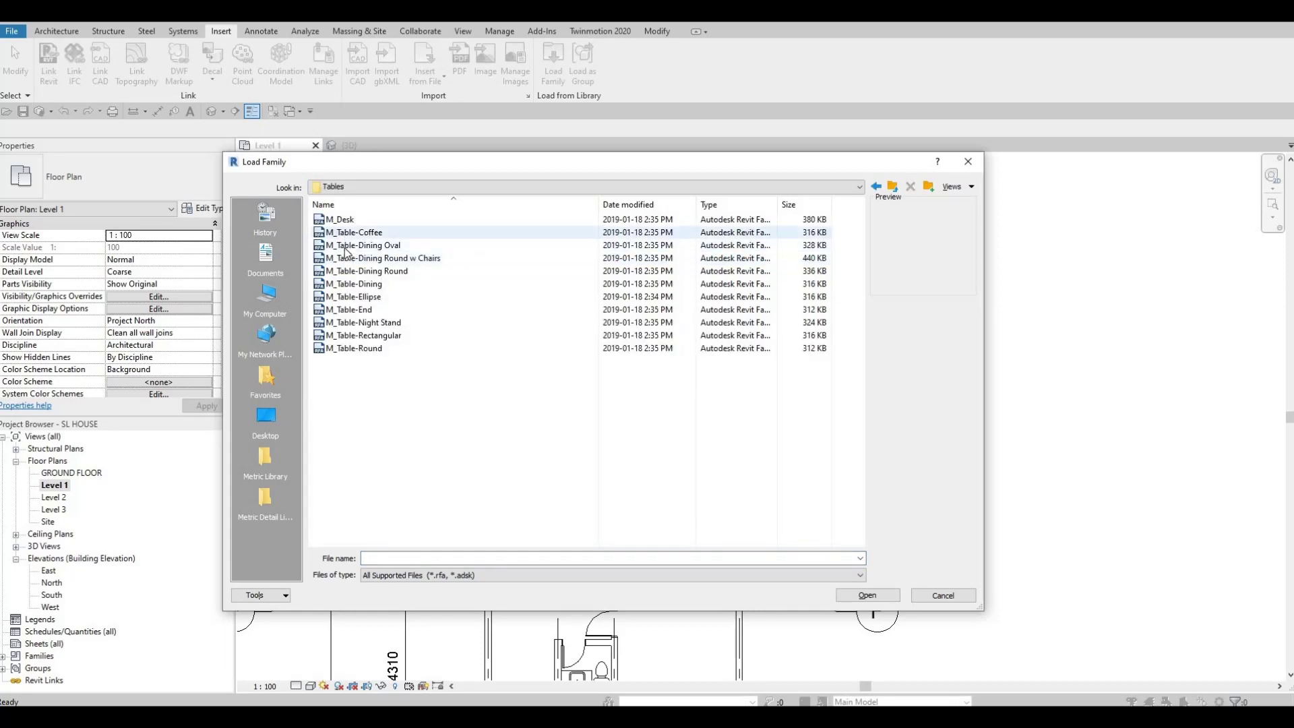
pyautogui.click(345, 247)
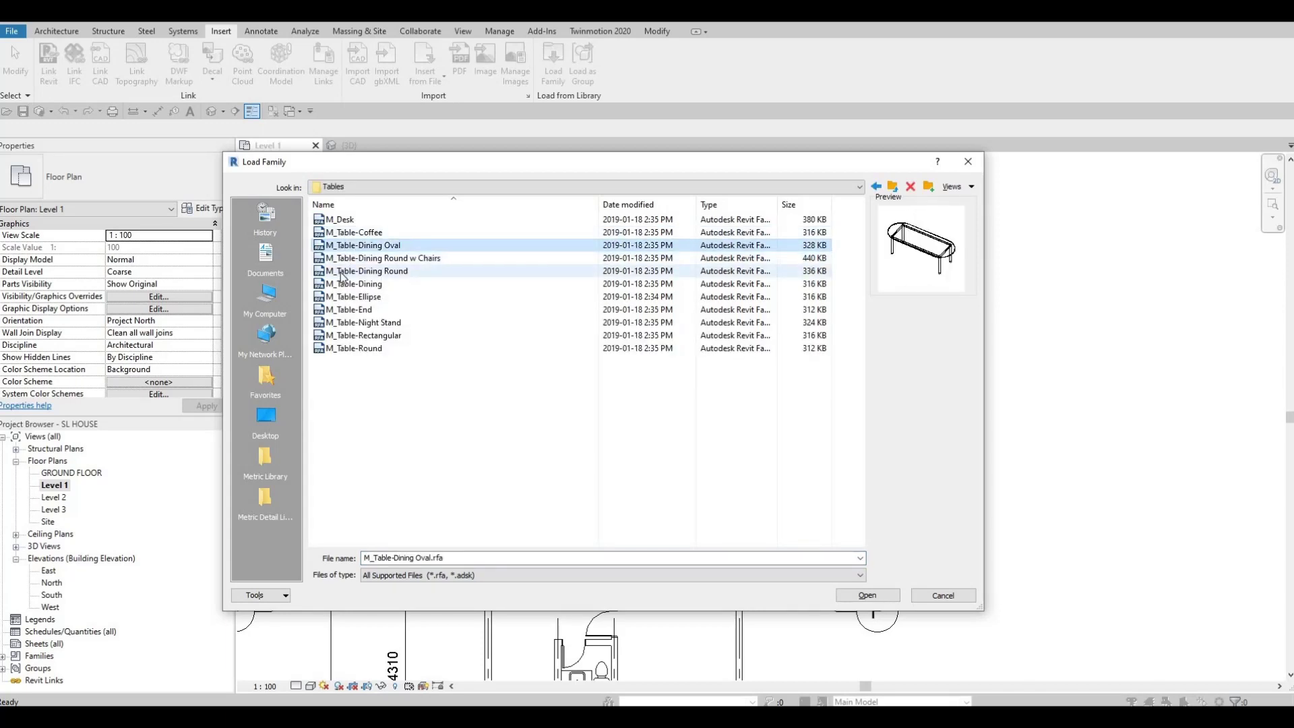
pyautogui.press('Down')
pyautogui.press('Down')
pyautogui.press('Down')
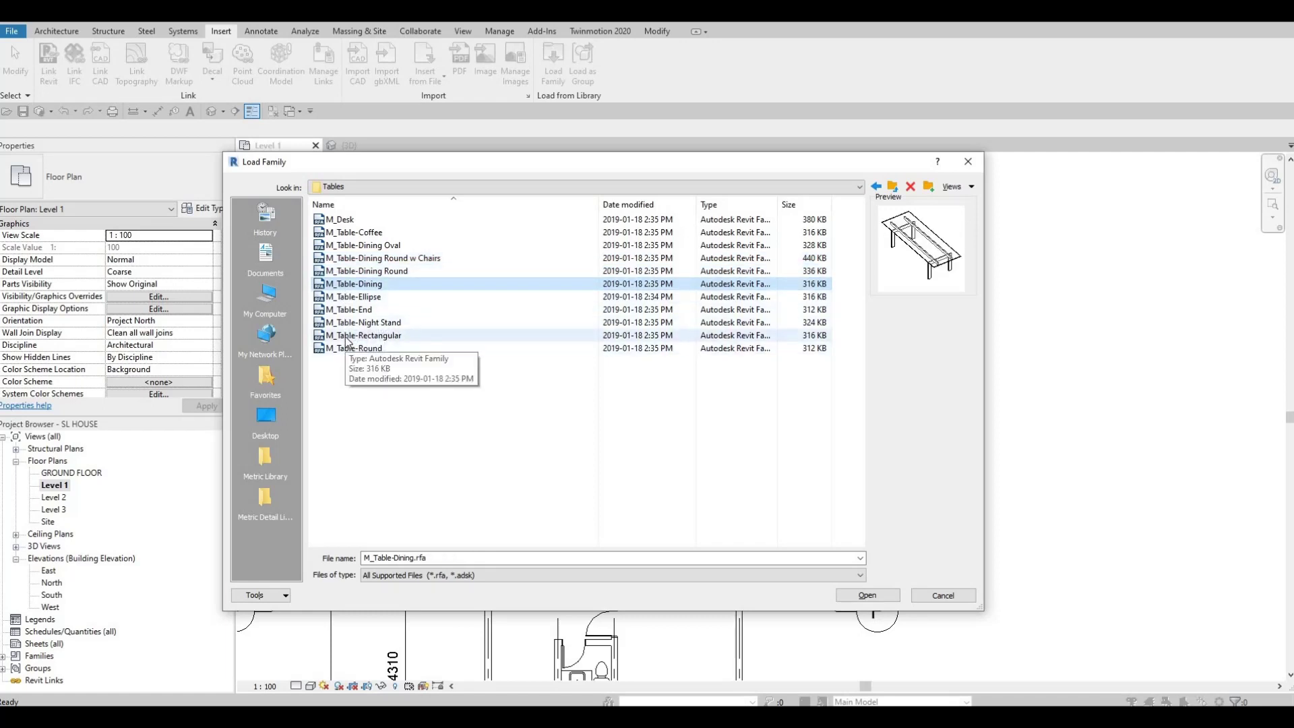
pyautogui.click(347, 325)
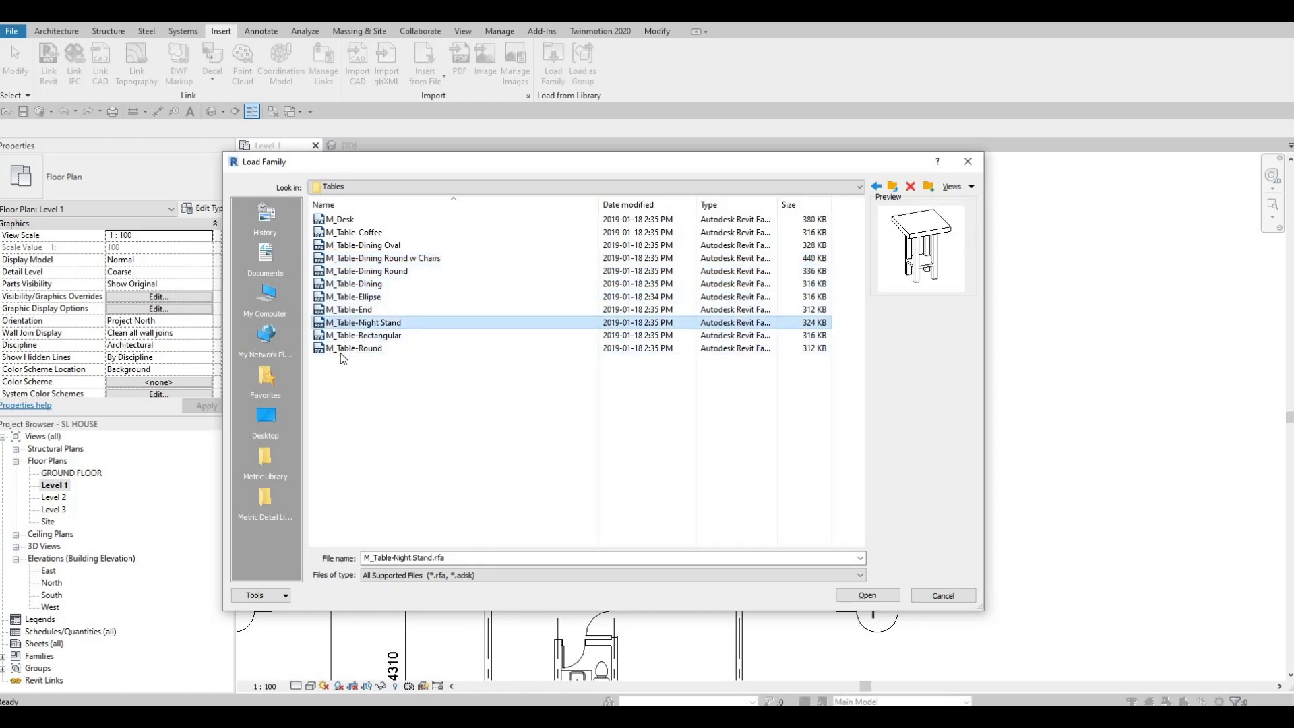
pyautogui.click(342, 352)
pyautogui.click(344, 335)
pyautogui.click(343, 310)
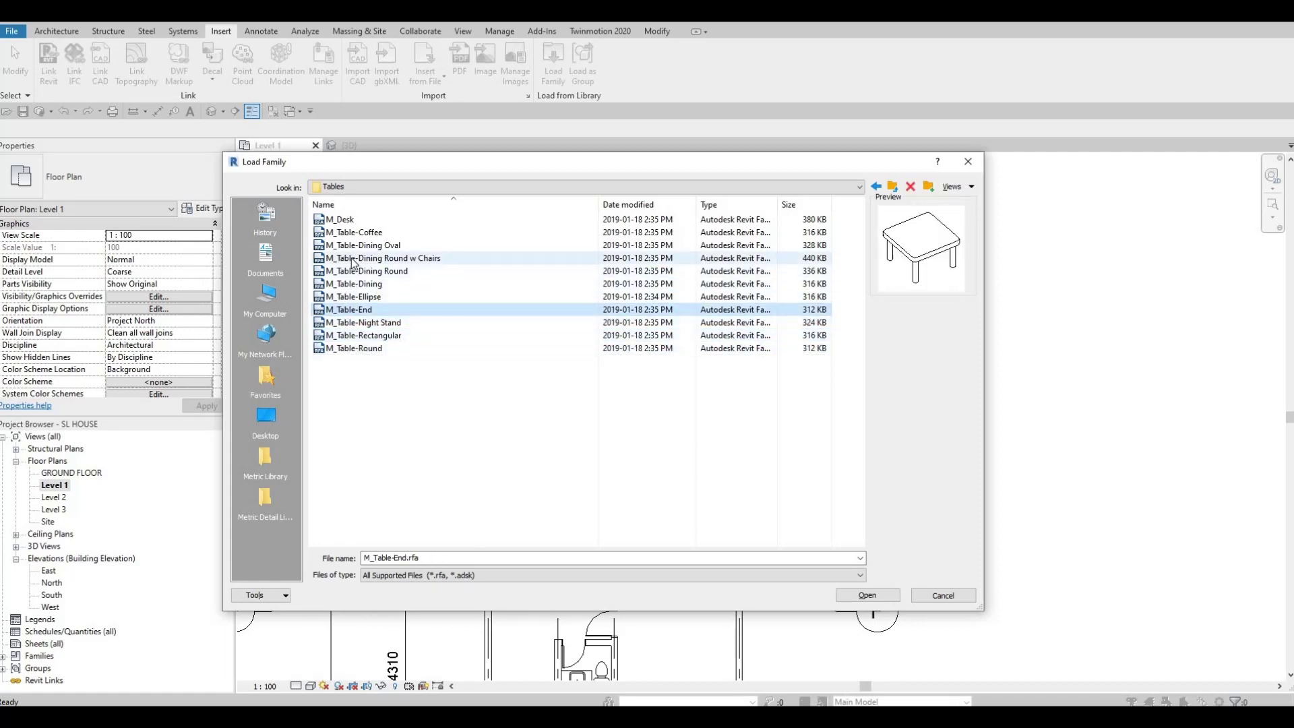
pyautogui.press('Up')
pyautogui.press('Up')
pyautogui.press('Up')
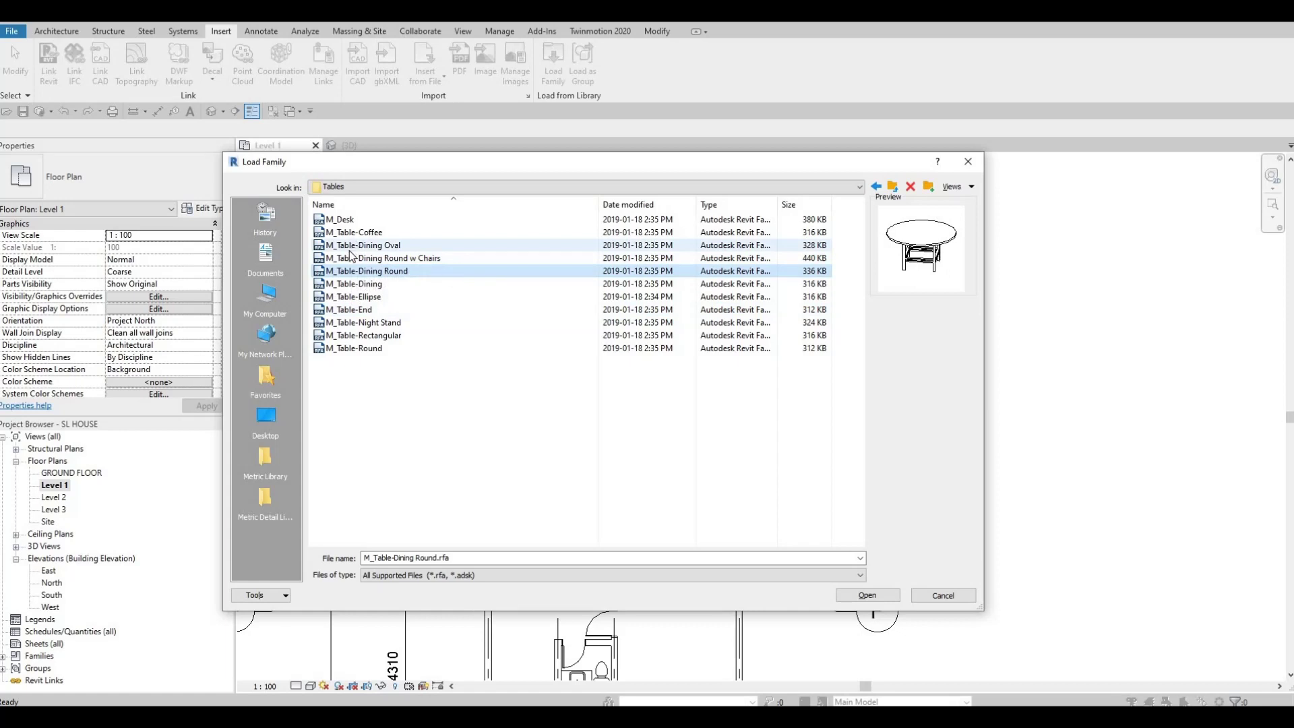
pyautogui.click(347, 233)
pyautogui.click(347, 246)
pyautogui.click(340, 223)
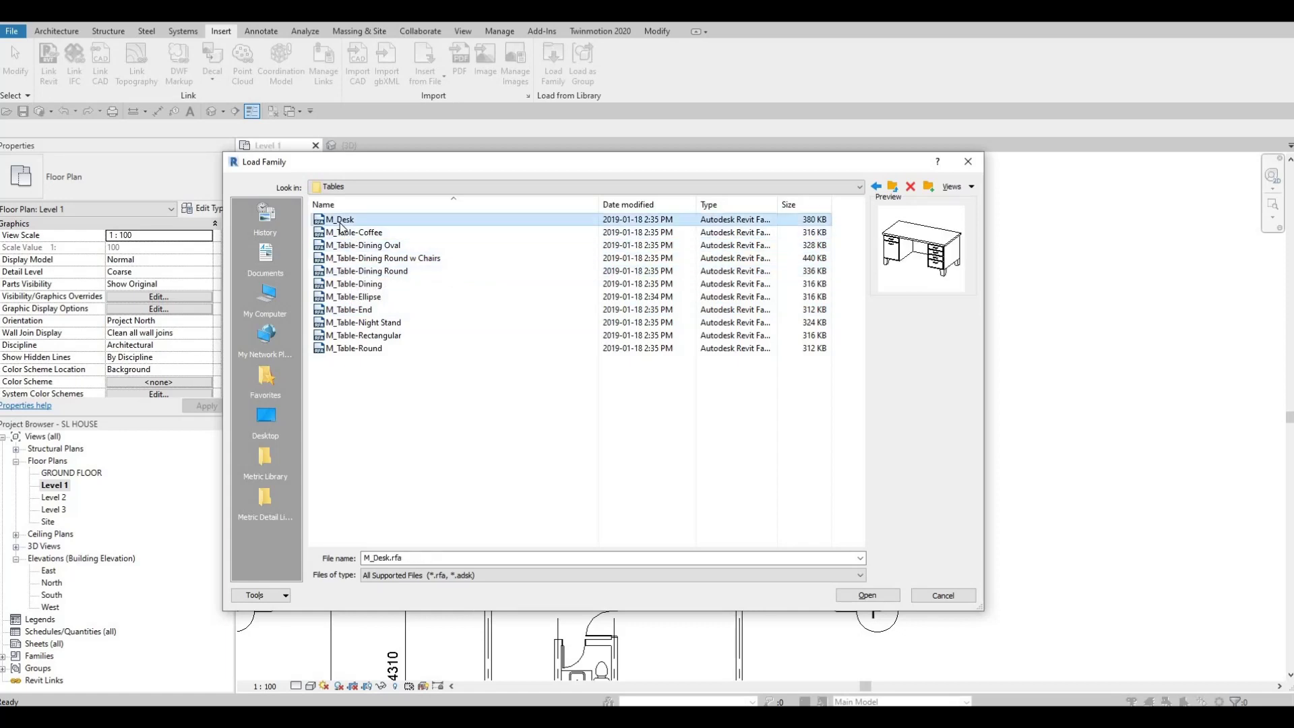
# Load the M_Table-Dining family into the project.
pyautogui.press('Down')
pyautogui.press('Down')
pyautogui.press('Down')
pyautogui.press('Down')
pyautogui.press('Down')
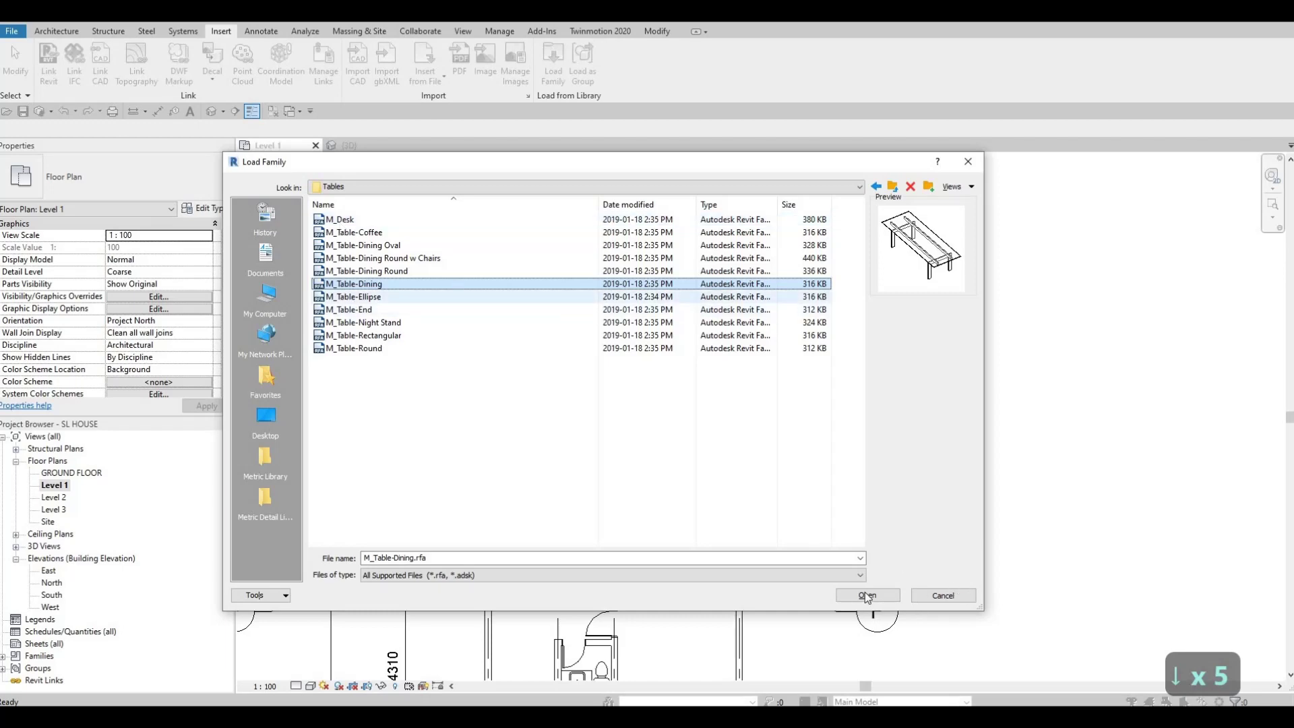
pyautogui.click(841, 594)
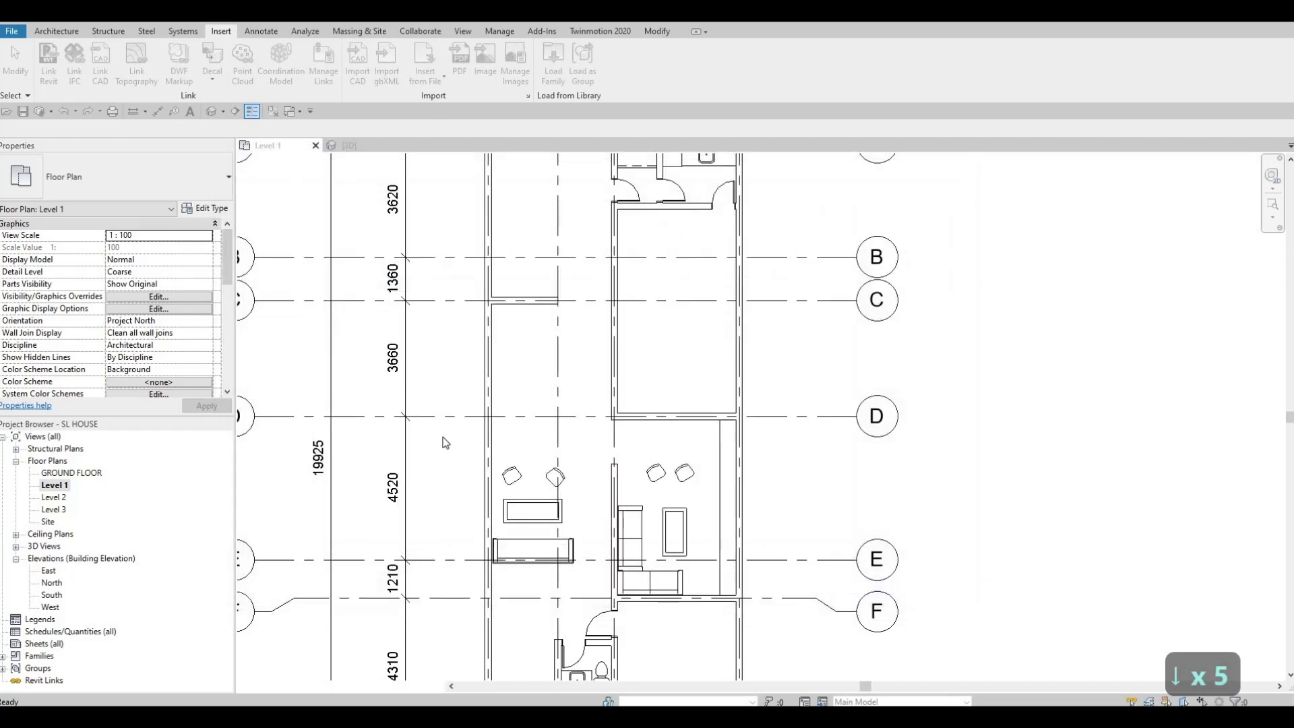
# Place an M_Table-Dining 0762 x 2134mm table, rotated lengthwise along the house, in the open area between grids C and D.
pyautogui.press('c')
pyautogui.press('m')
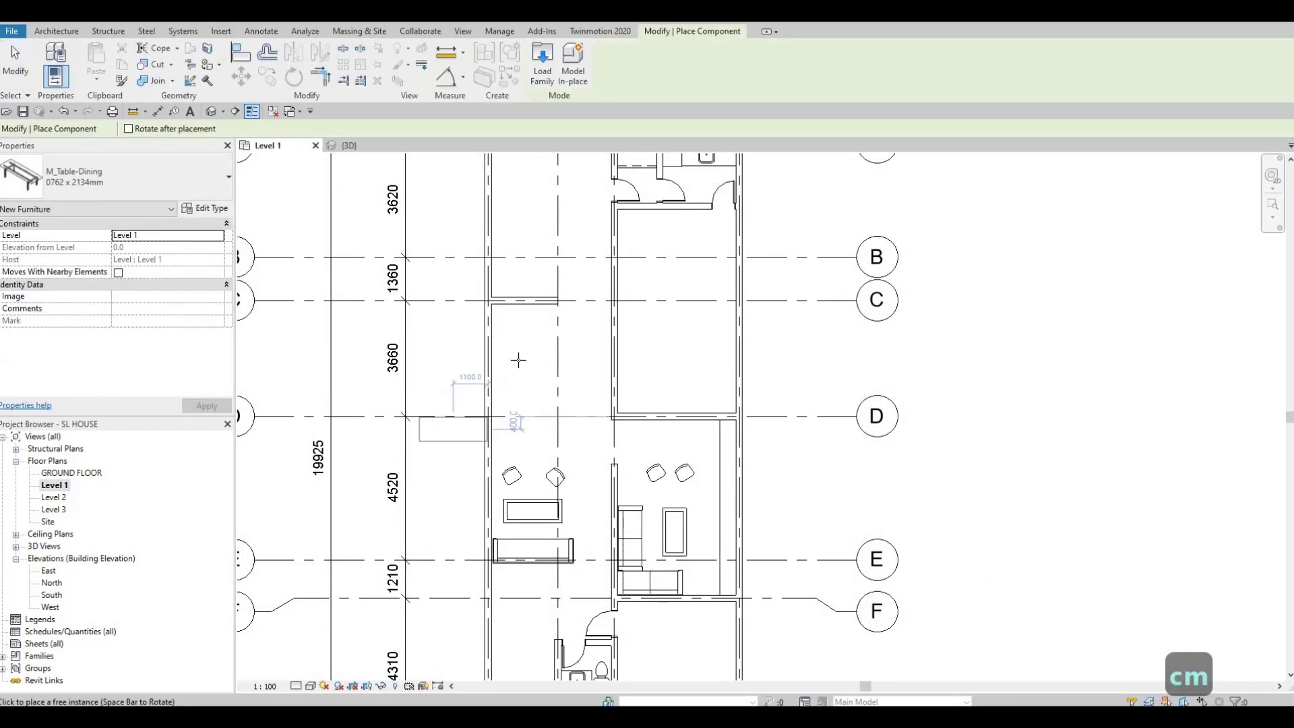
pyautogui.press('space')
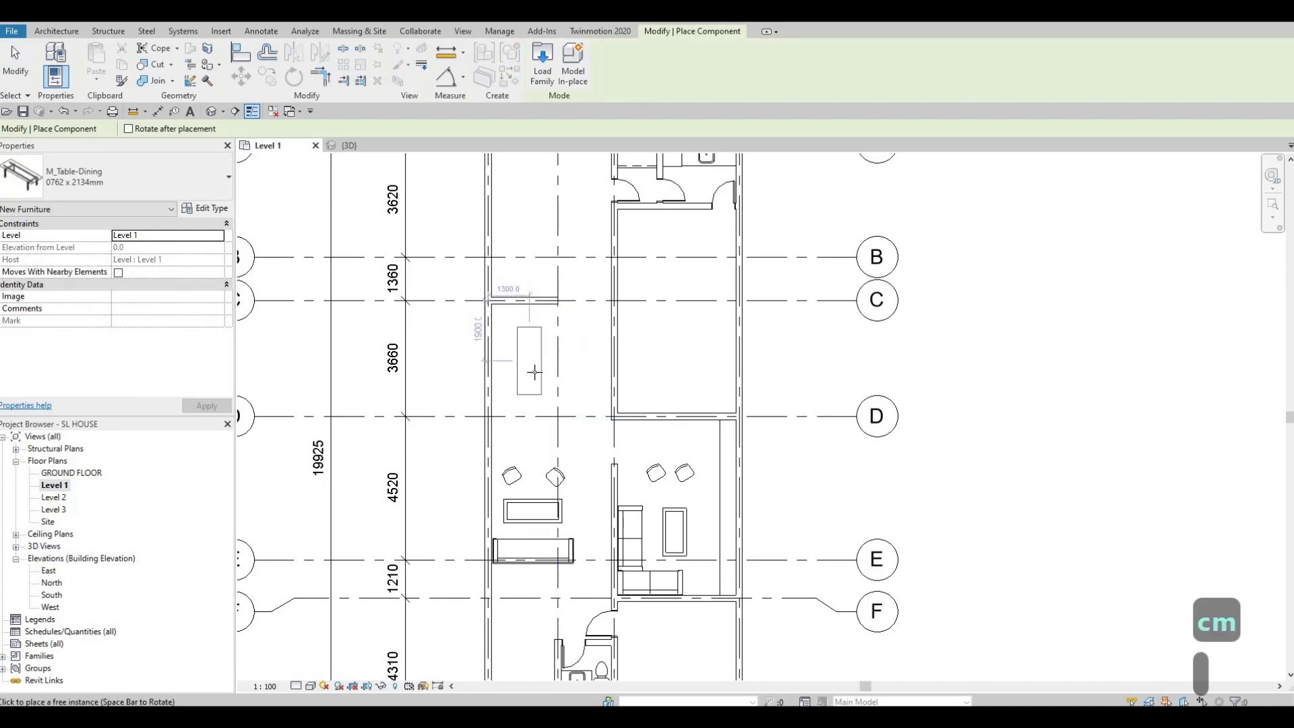
pyautogui.click(535, 372)
pyautogui.press('Escape')
pyautogui.press('Escape')
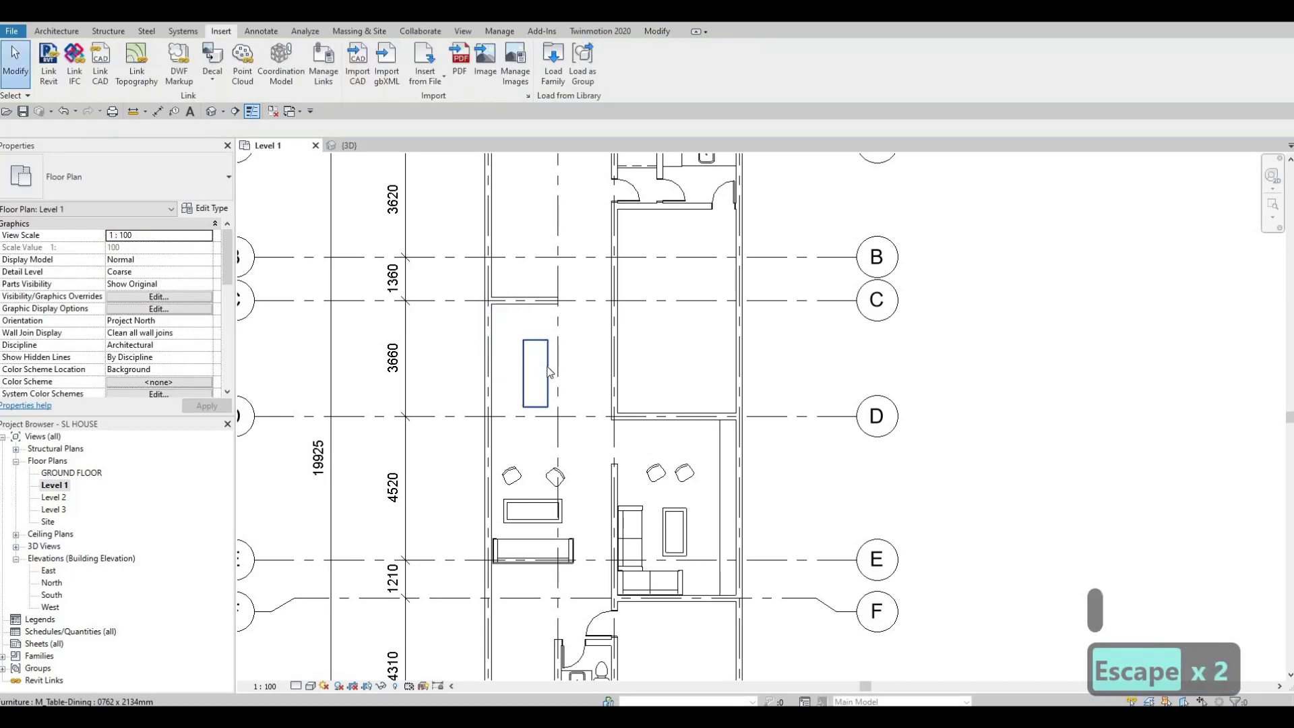
# Duplicate the dining table's type as 0762 x 2134mm 2 and set its width to 850.
pyautogui.click(531, 356)
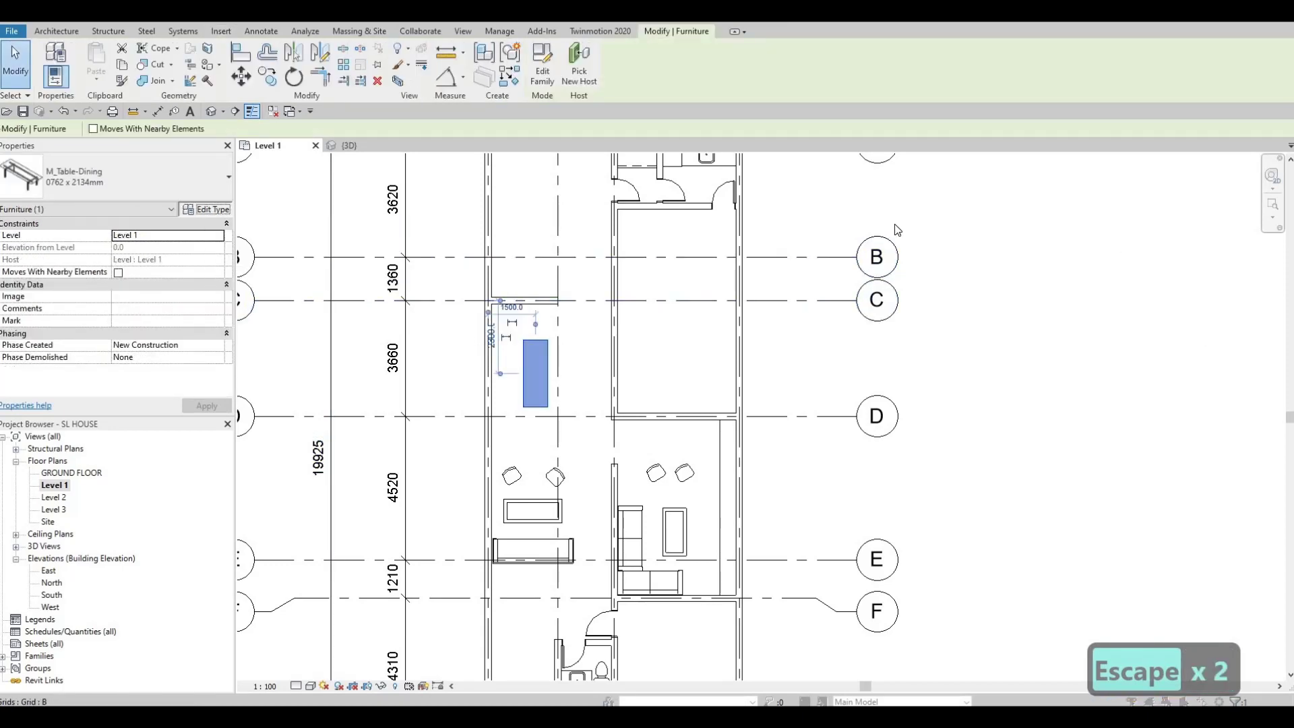
pyautogui.click(210, 210)
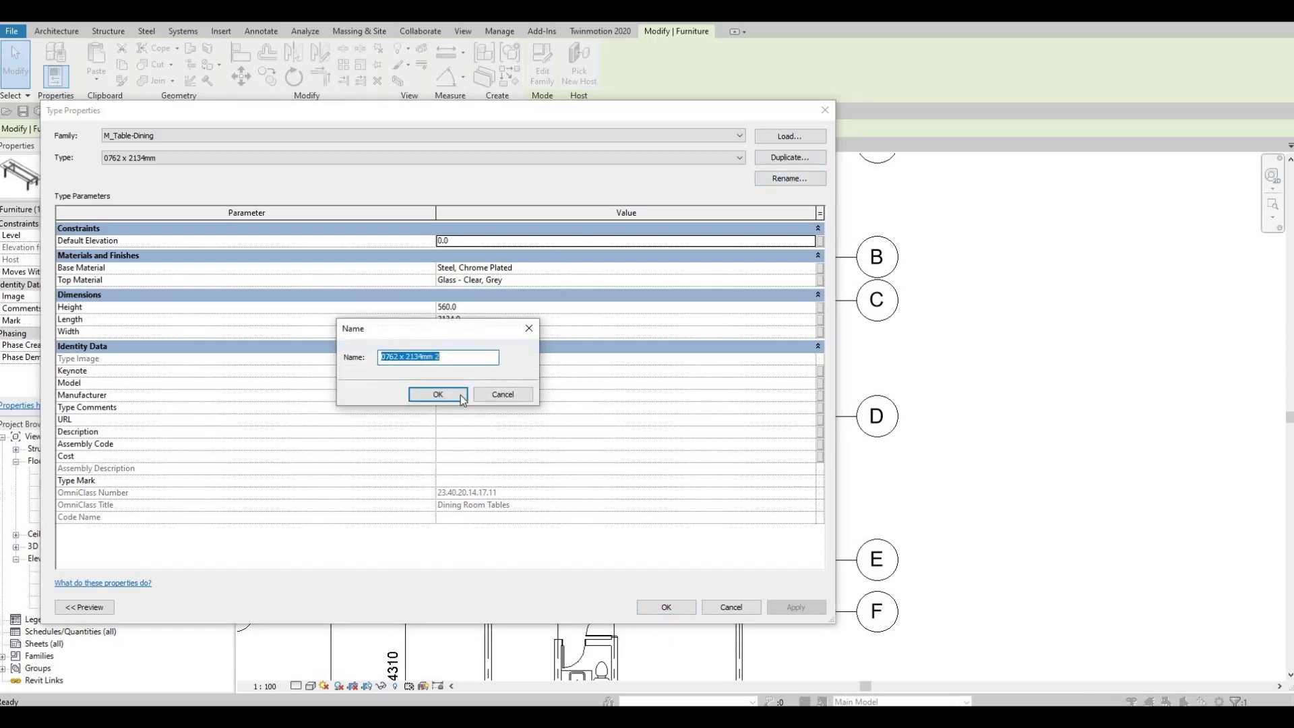
pyautogui.click(445, 394)
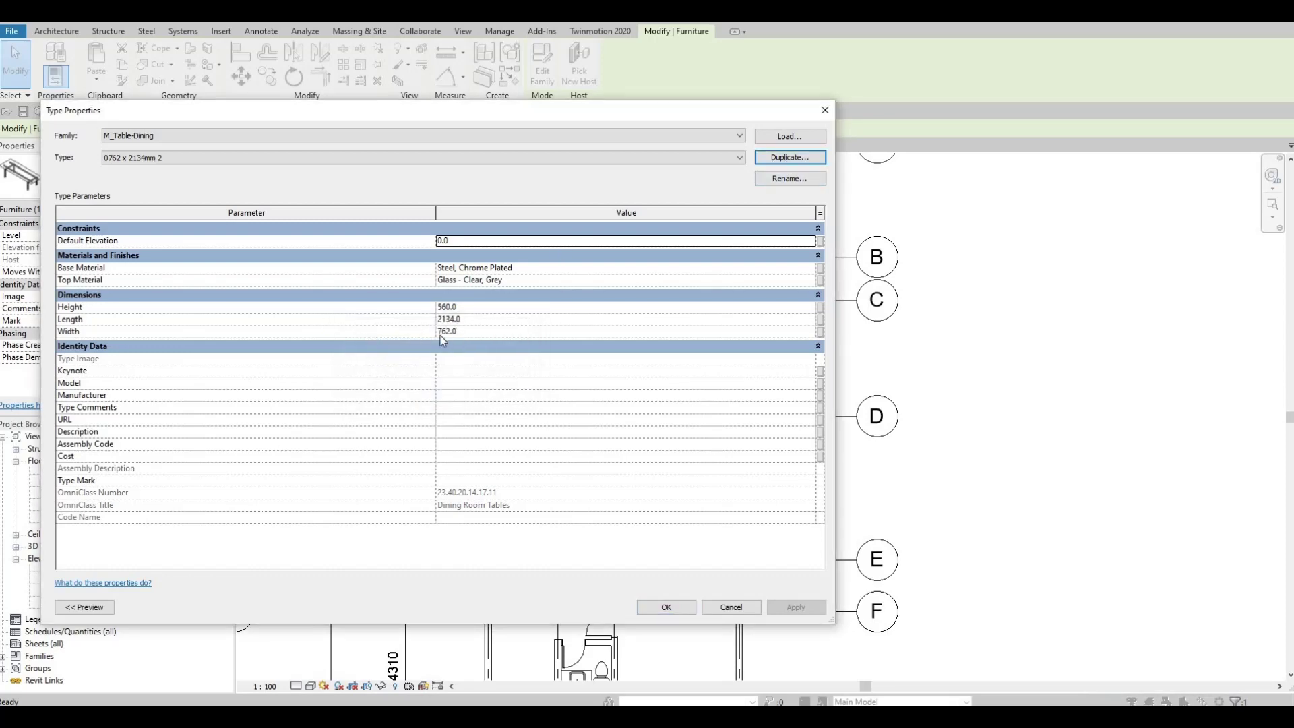
pyautogui.click(471, 331)
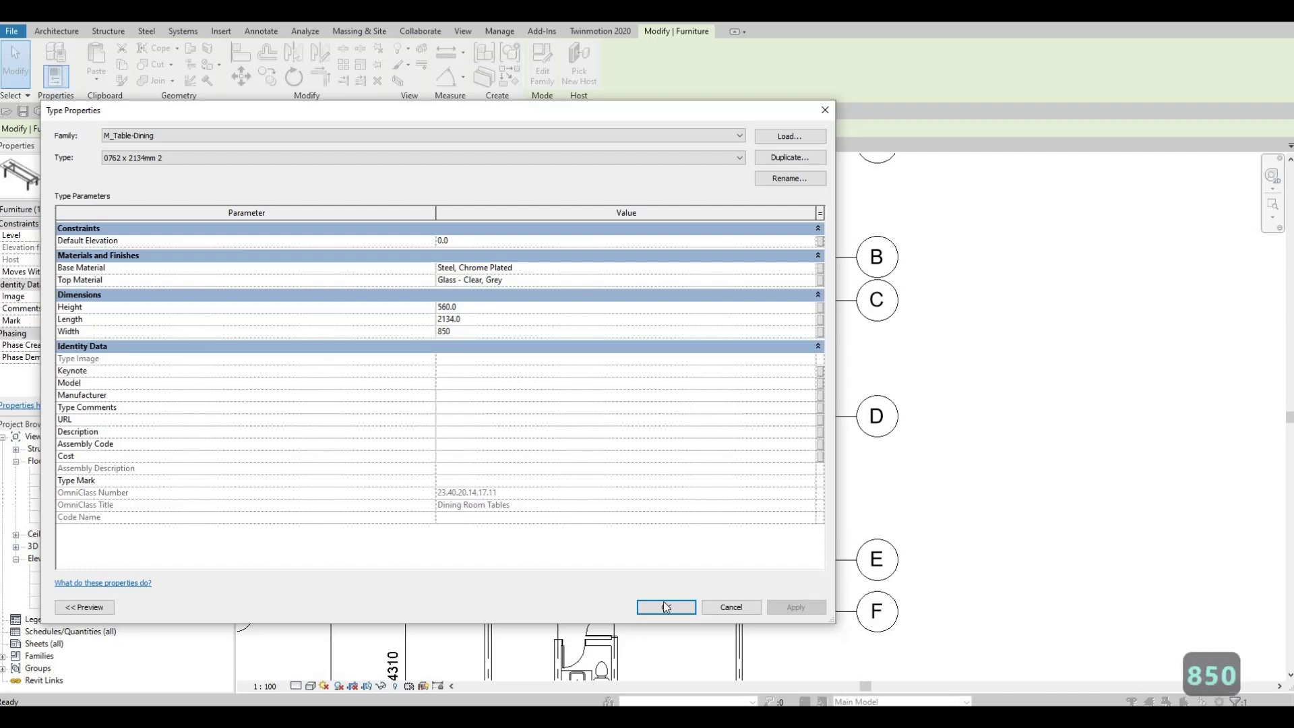
pyautogui.press('Return')
pyautogui.scroll(4, 535, 442)
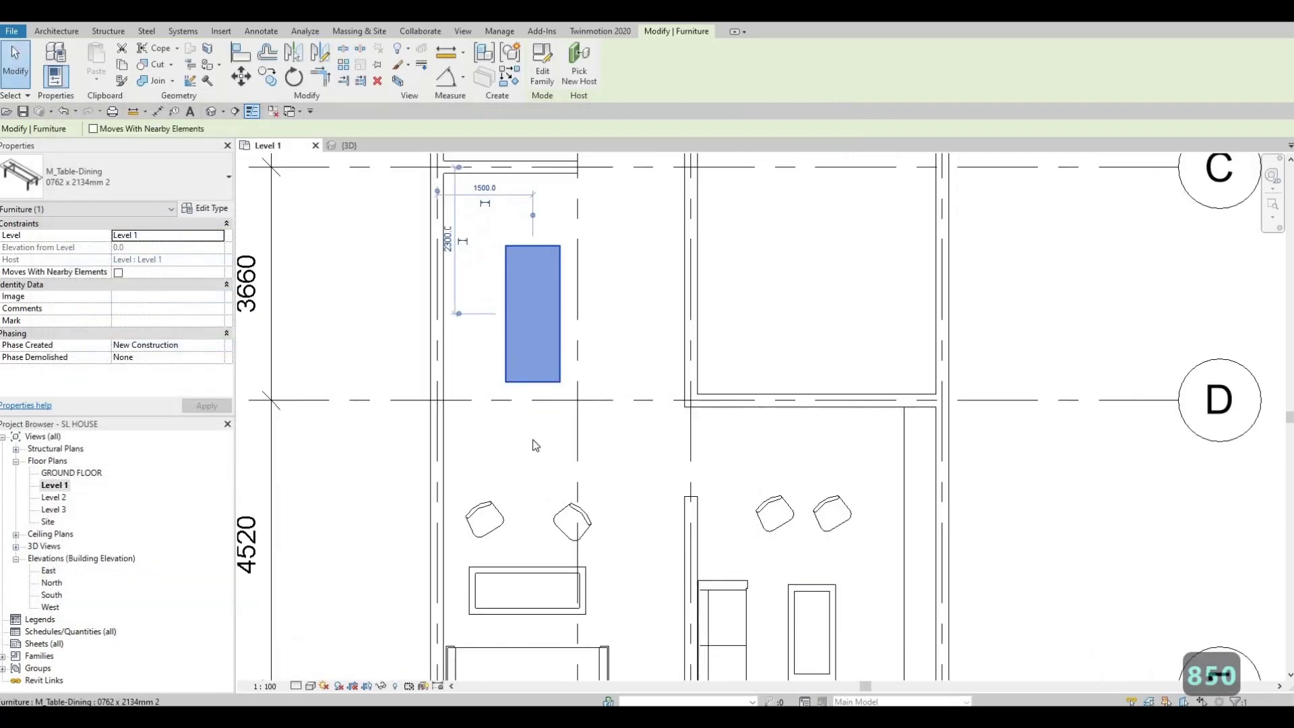
pyautogui.press('Escape')
pyautogui.press('Escape')
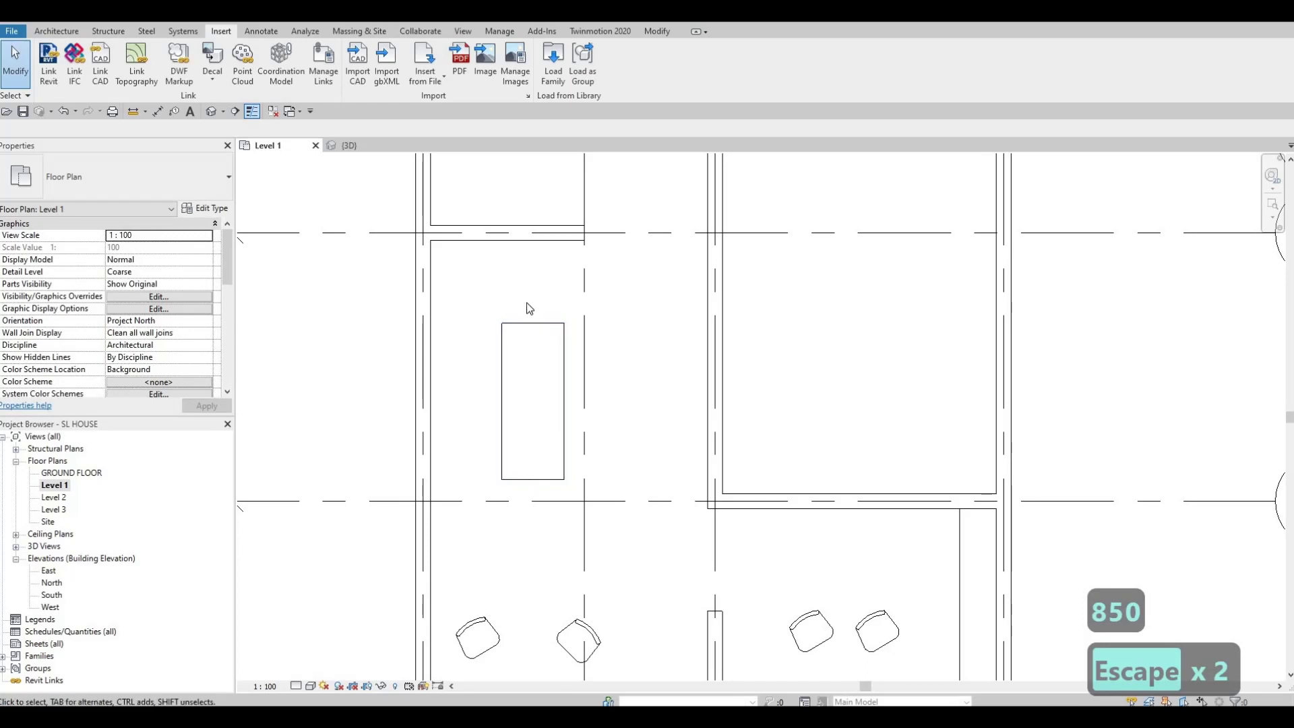
# Load the M_Chair-Breuer family from the furniture library's Seating folder.
pyautogui.click(567, 357)
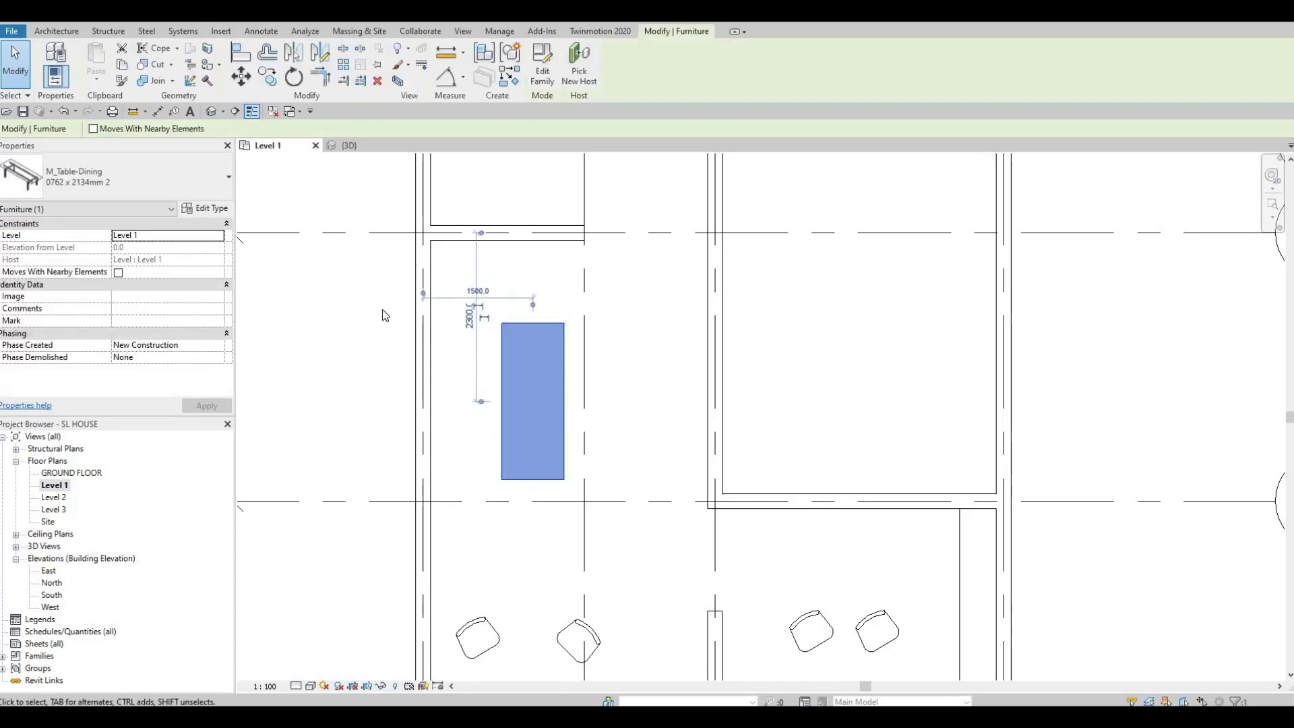
pyautogui.press('F1')
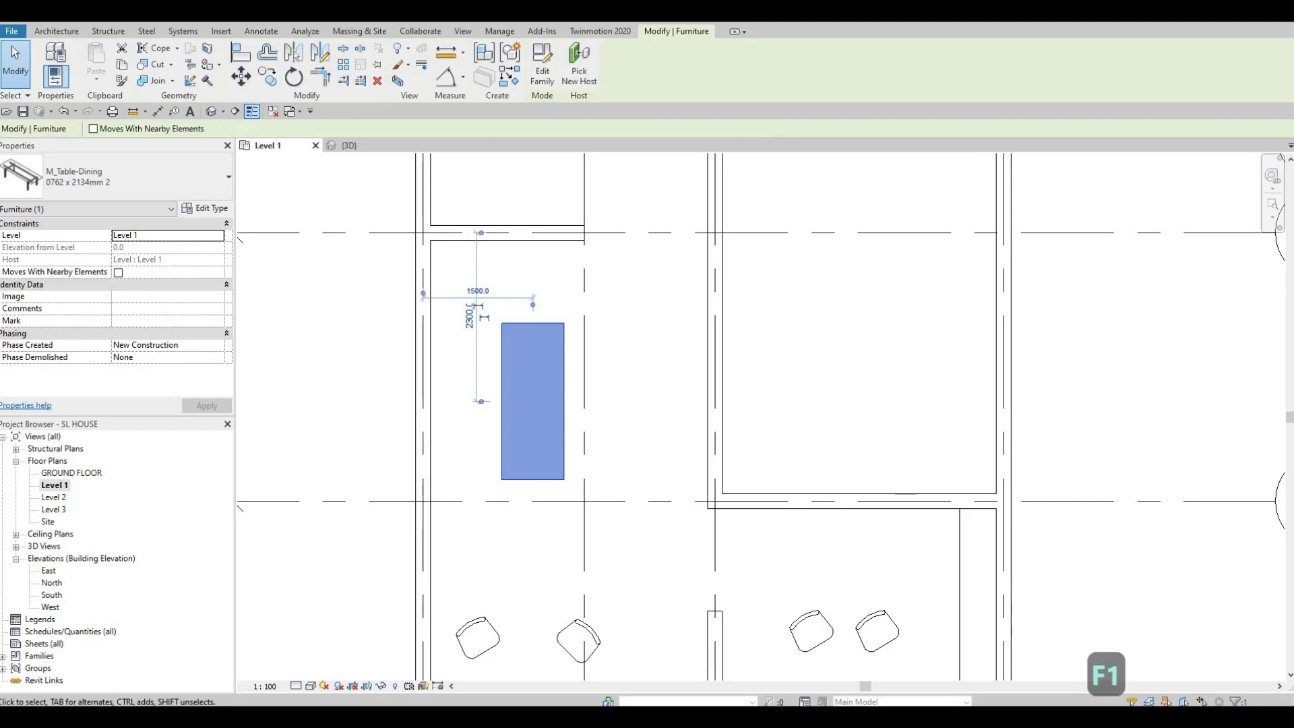
pyautogui.click(99, 32)
pyautogui.click(221, 32)
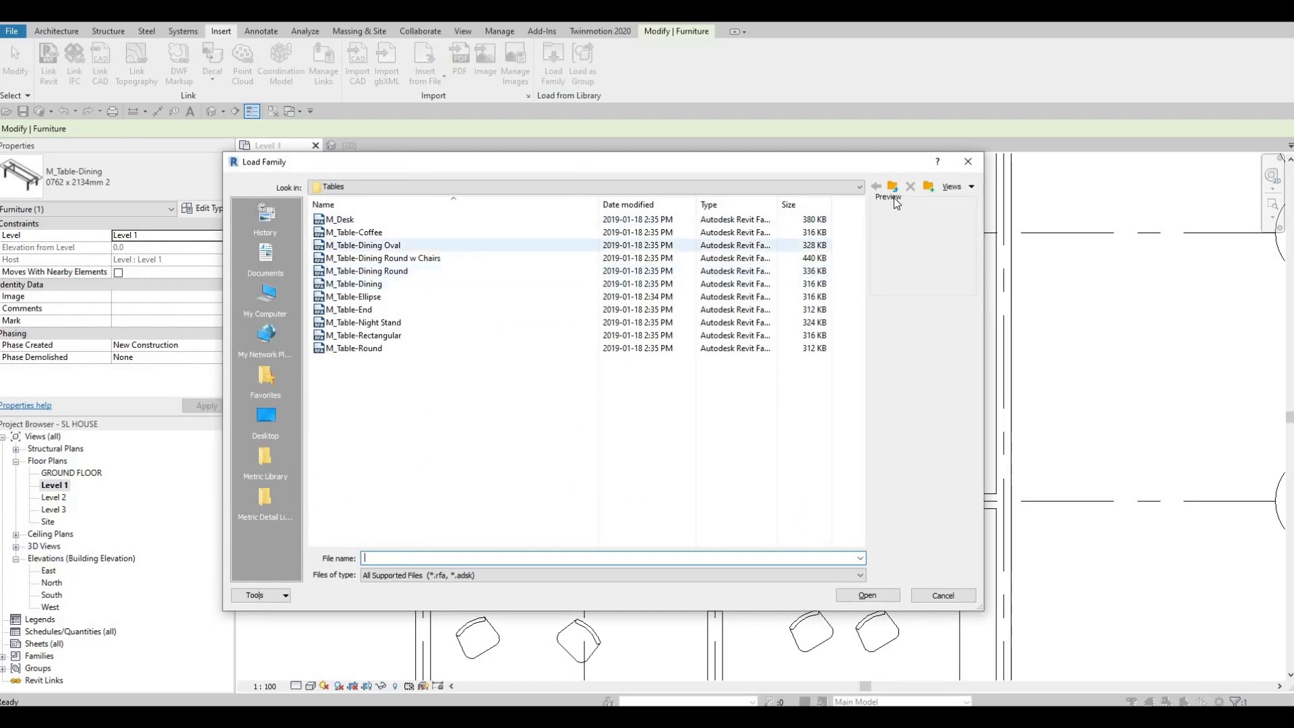
pyautogui.press('BackSpace')
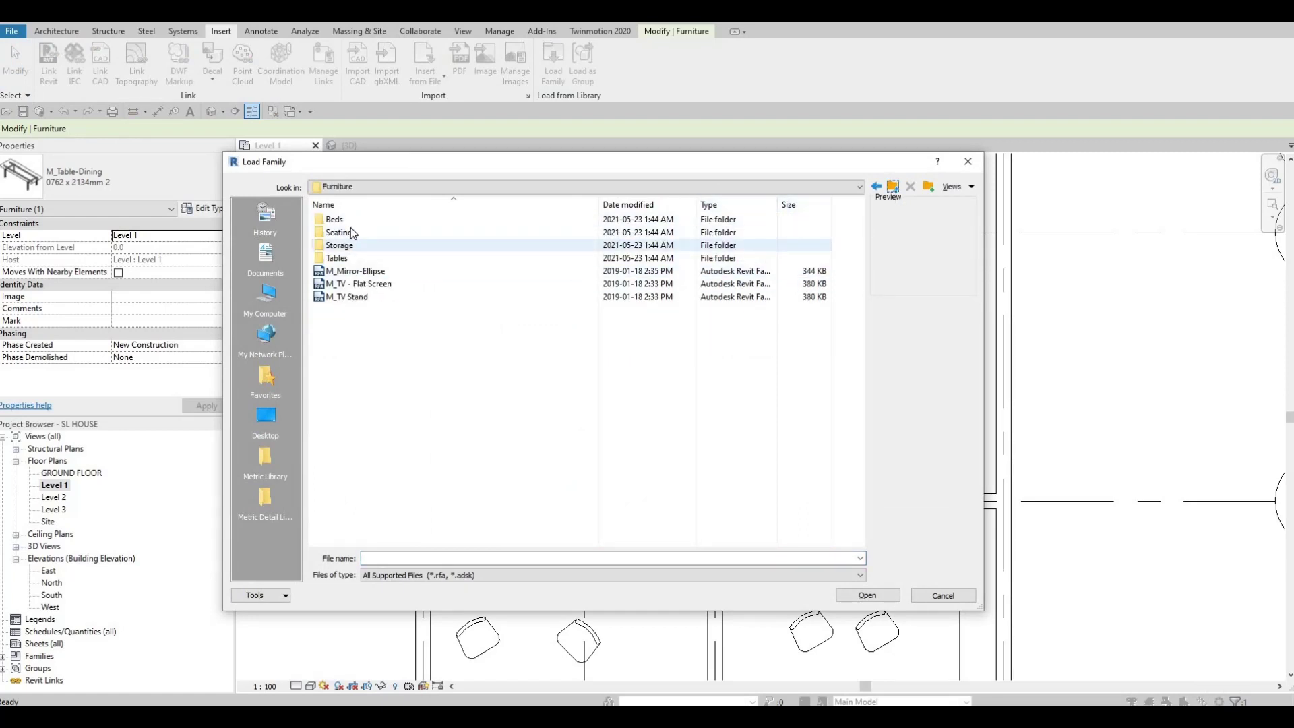
pyautogui.doubleClick(348, 233)
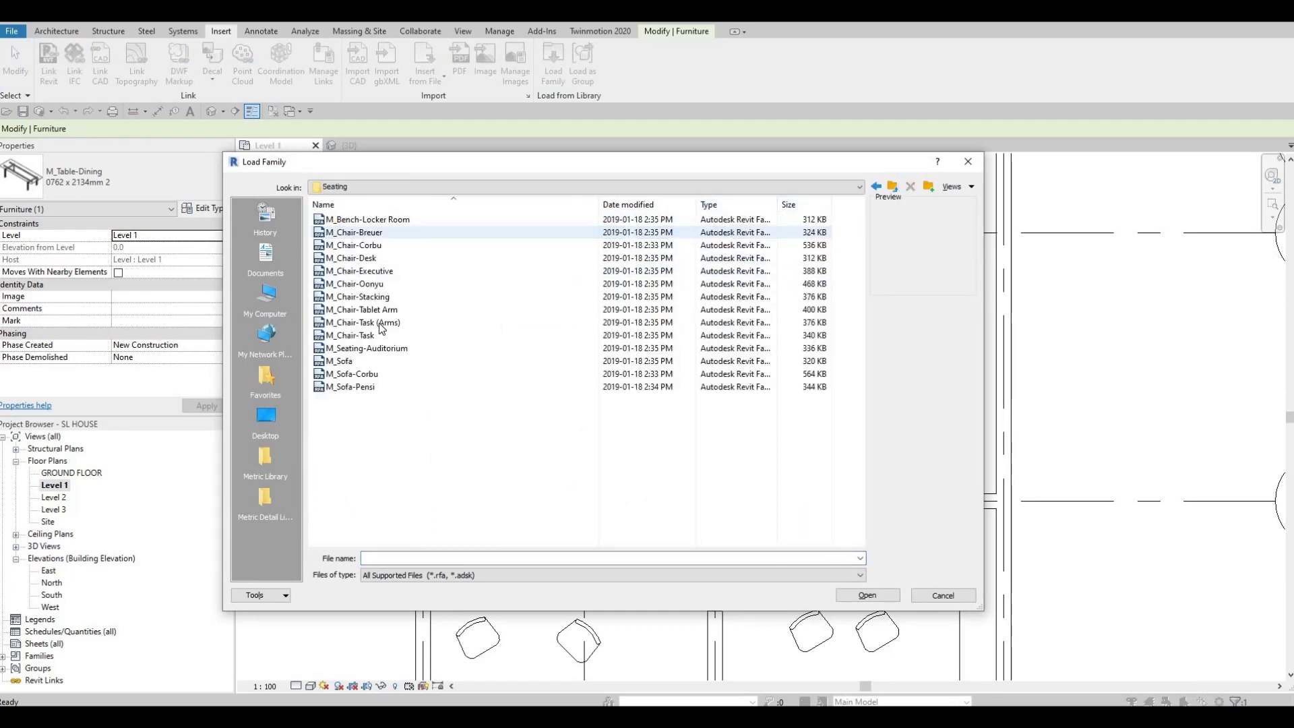
pyautogui.click(370, 221)
pyautogui.press('Down')
pyautogui.press('Down')
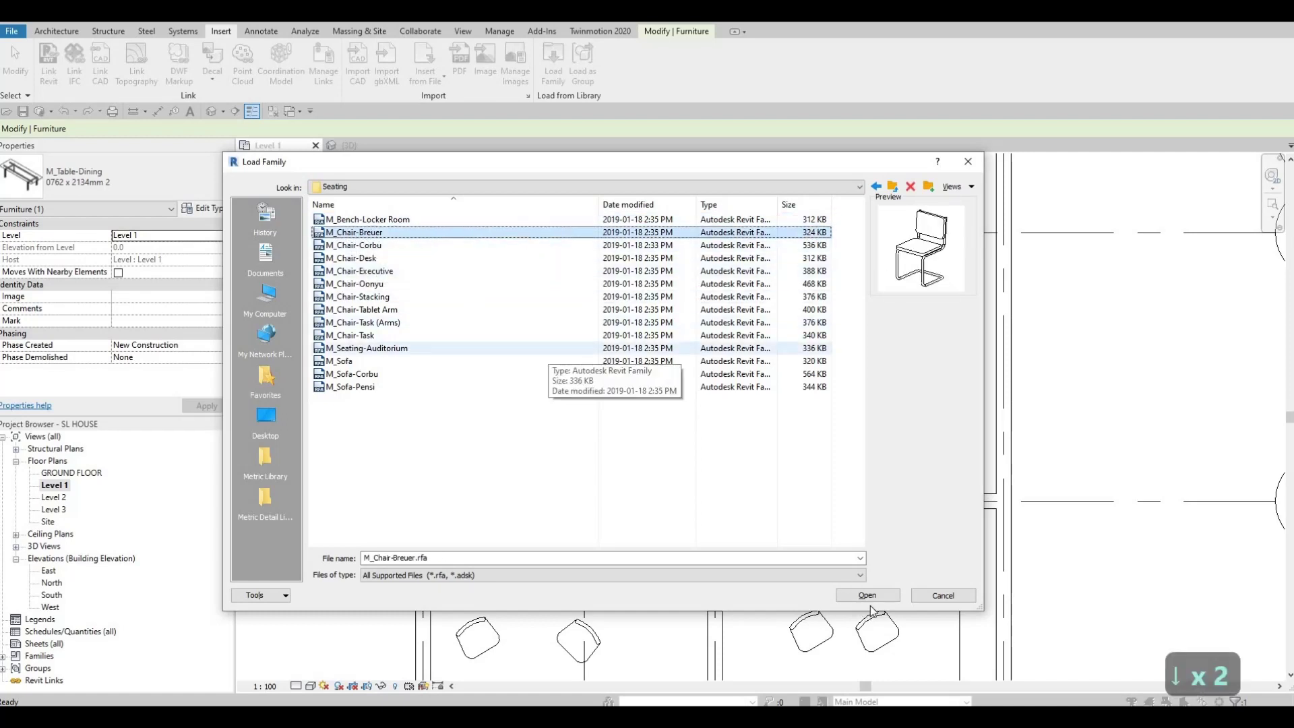
pyautogui.press('Return')
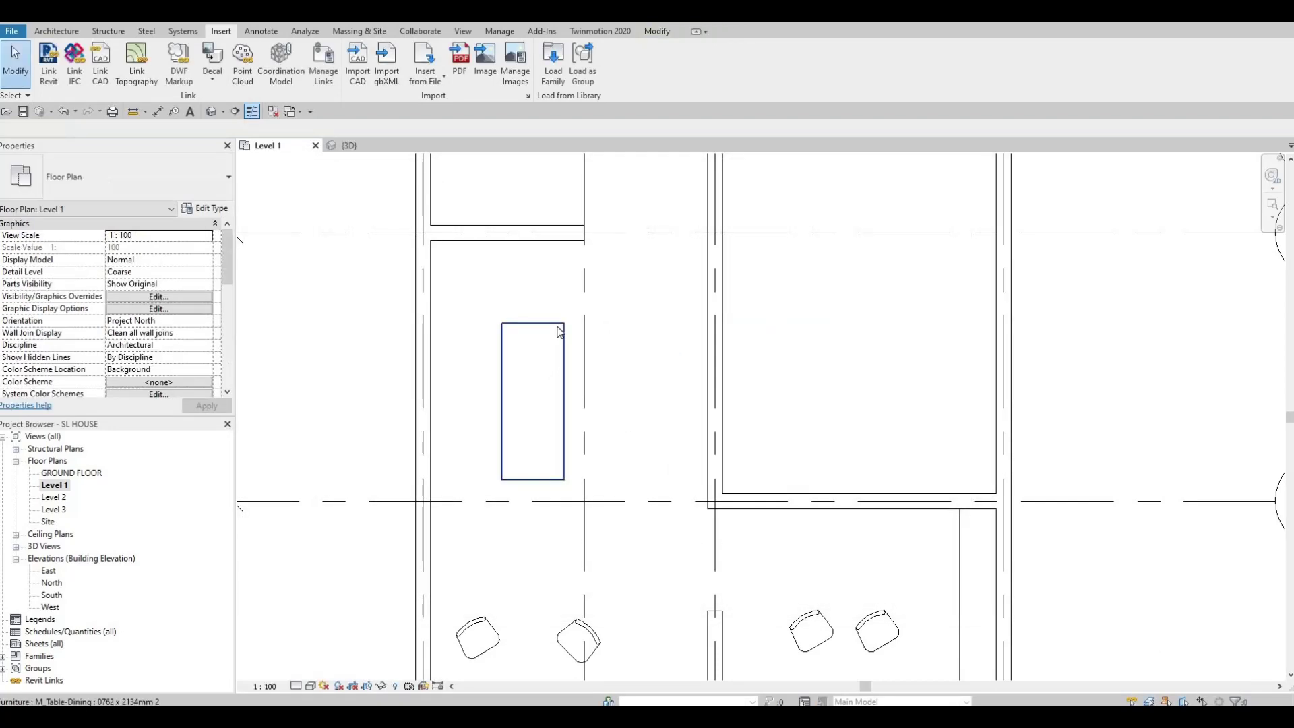
# Place an M_Chair-Breuer chair centred at the grid C end of the dining table, facing the table and partly tucked under it.
pyautogui.press('c')
pyautogui.press('m')
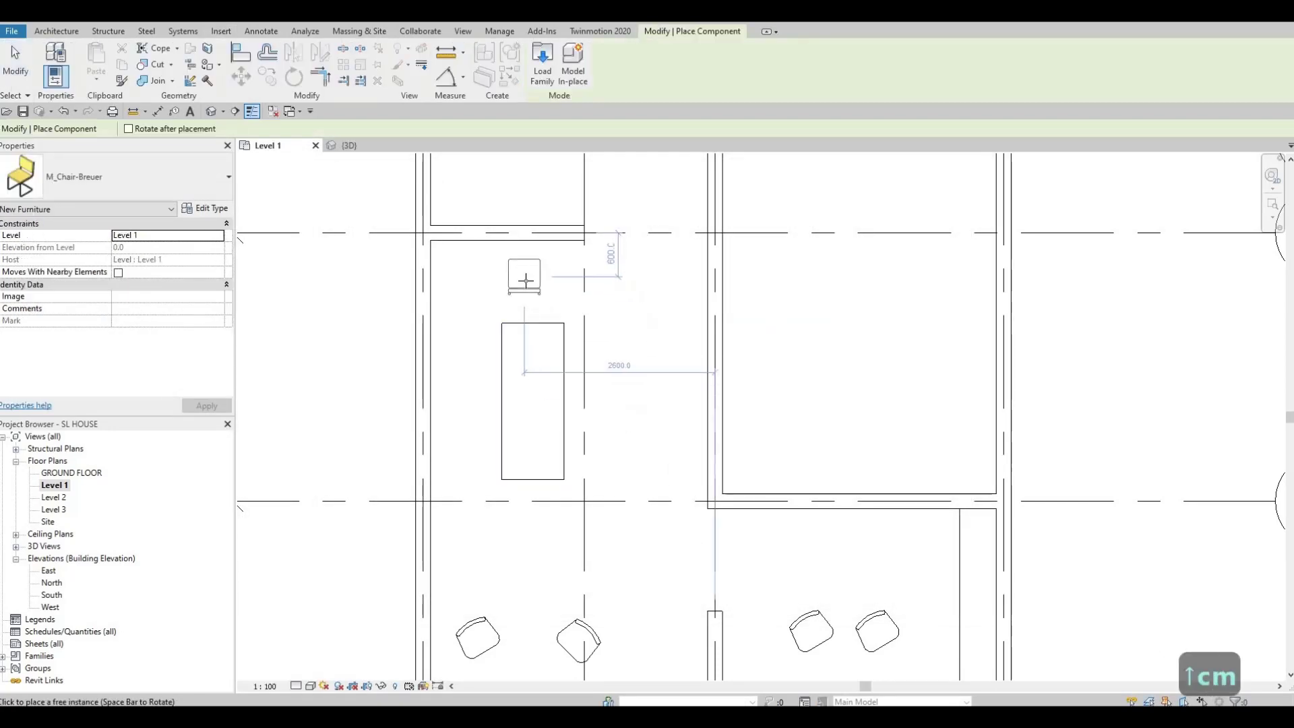
pyautogui.scroll(2, 526, 281)
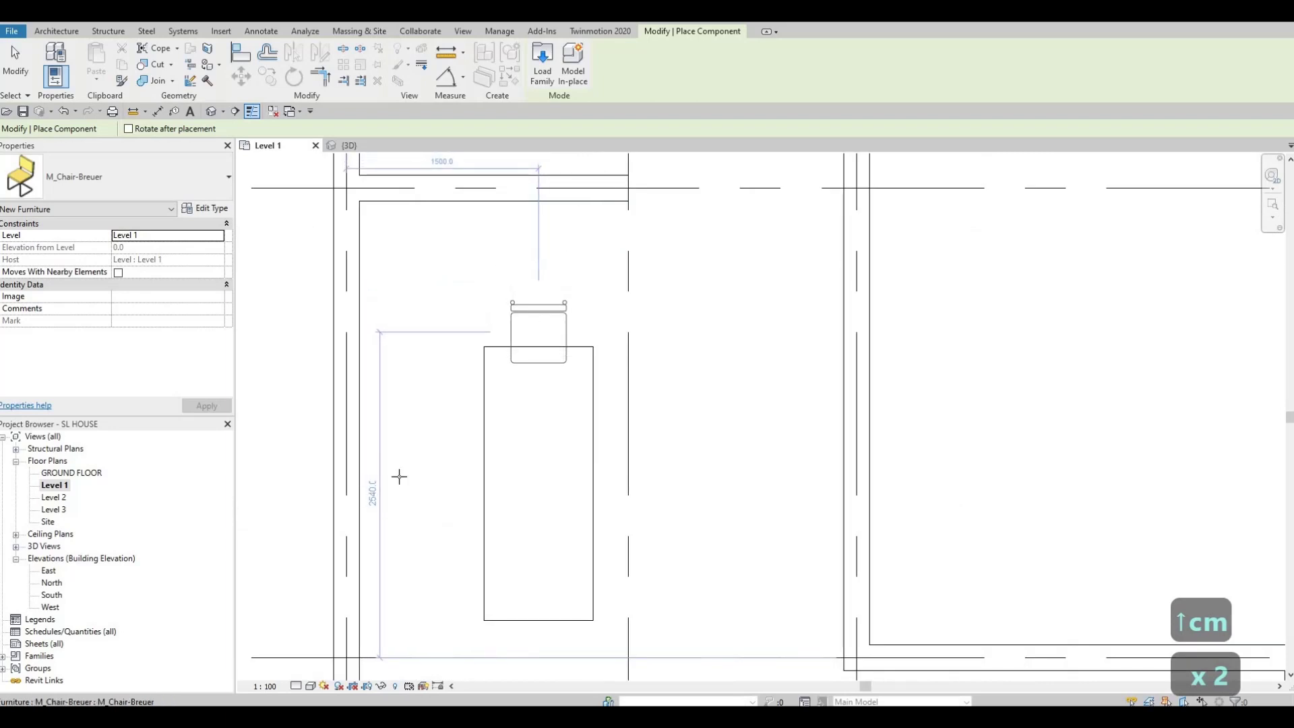
pyautogui.press('Escape')
pyautogui.press('Escape')
pyautogui.press('Escape')
# Set the width of the dining table type 0762 x 2134mm 2 to 1000.
pyautogui.click(506, 329)
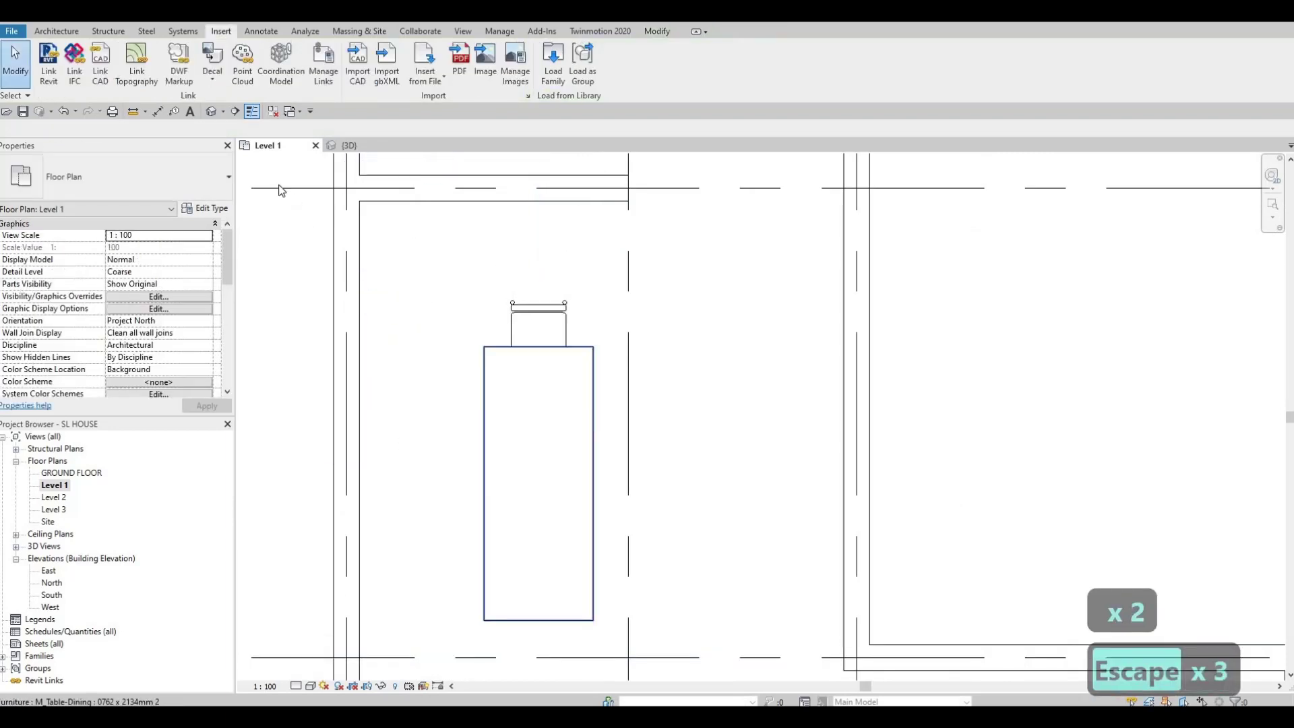
pyautogui.click(209, 210)
pyautogui.click(483, 331)
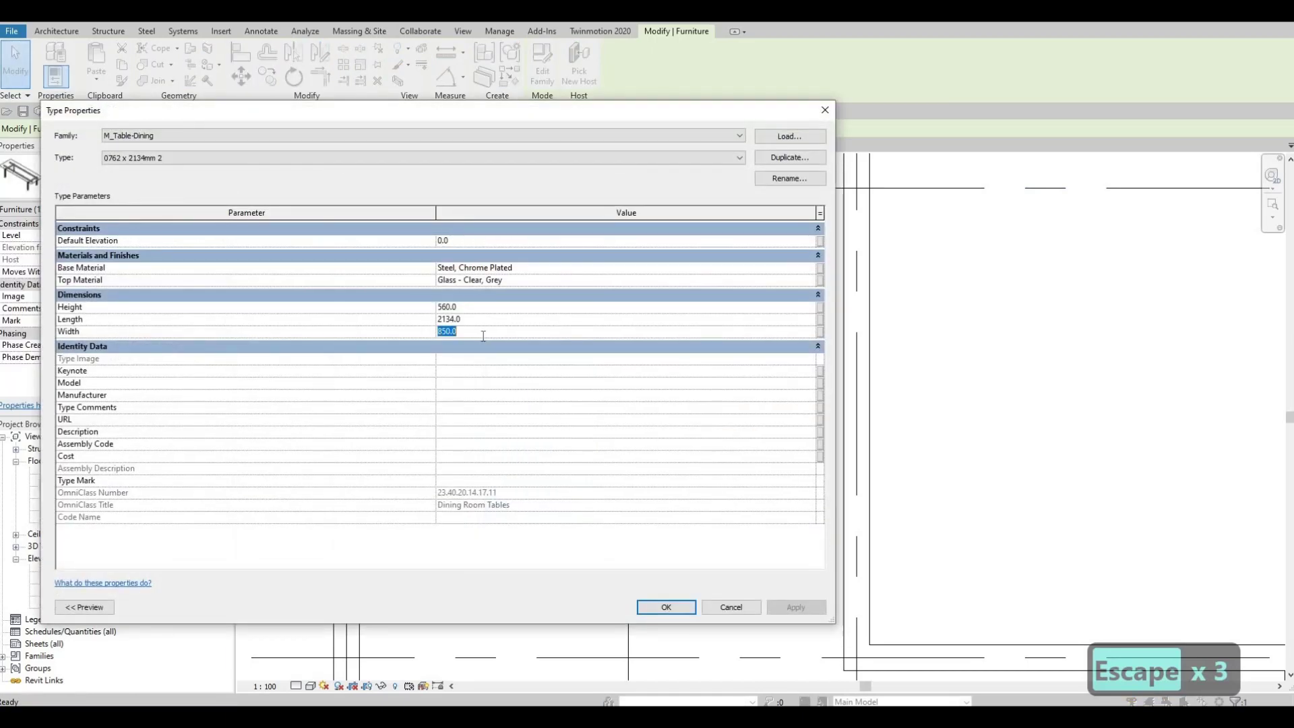
pyautogui.write('1000')
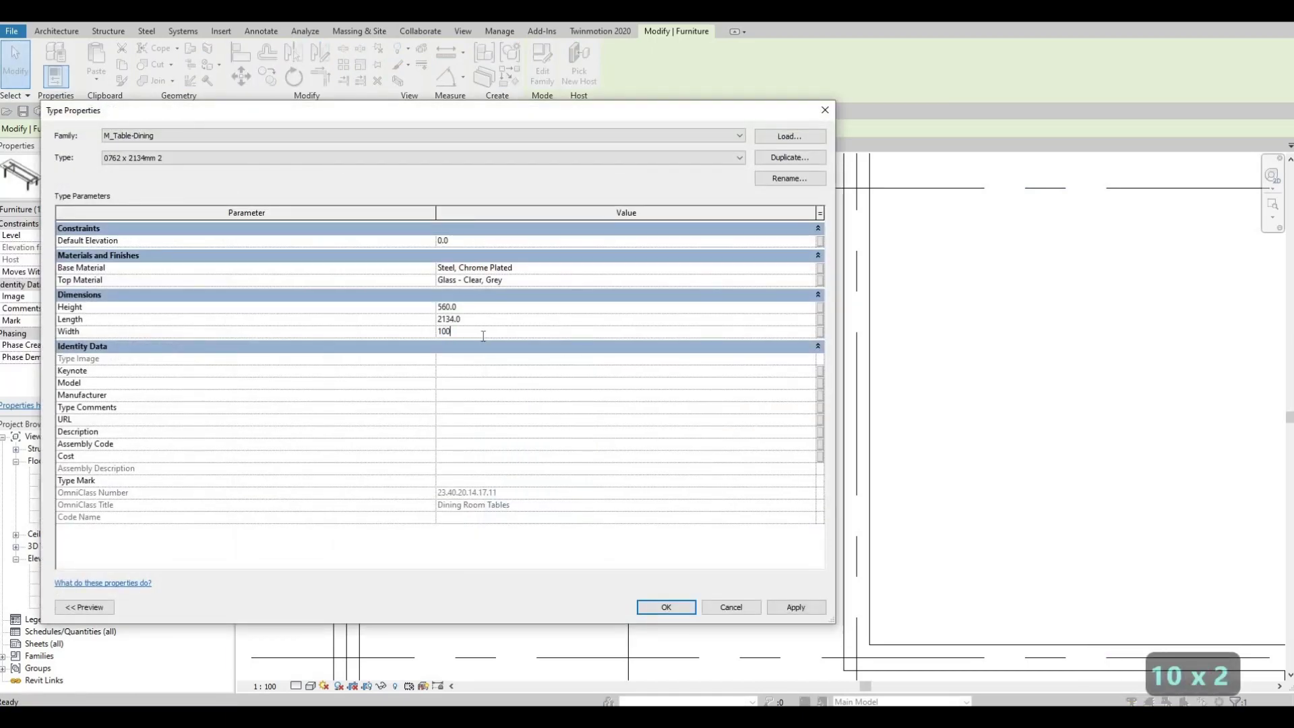
pyautogui.click(795, 607)
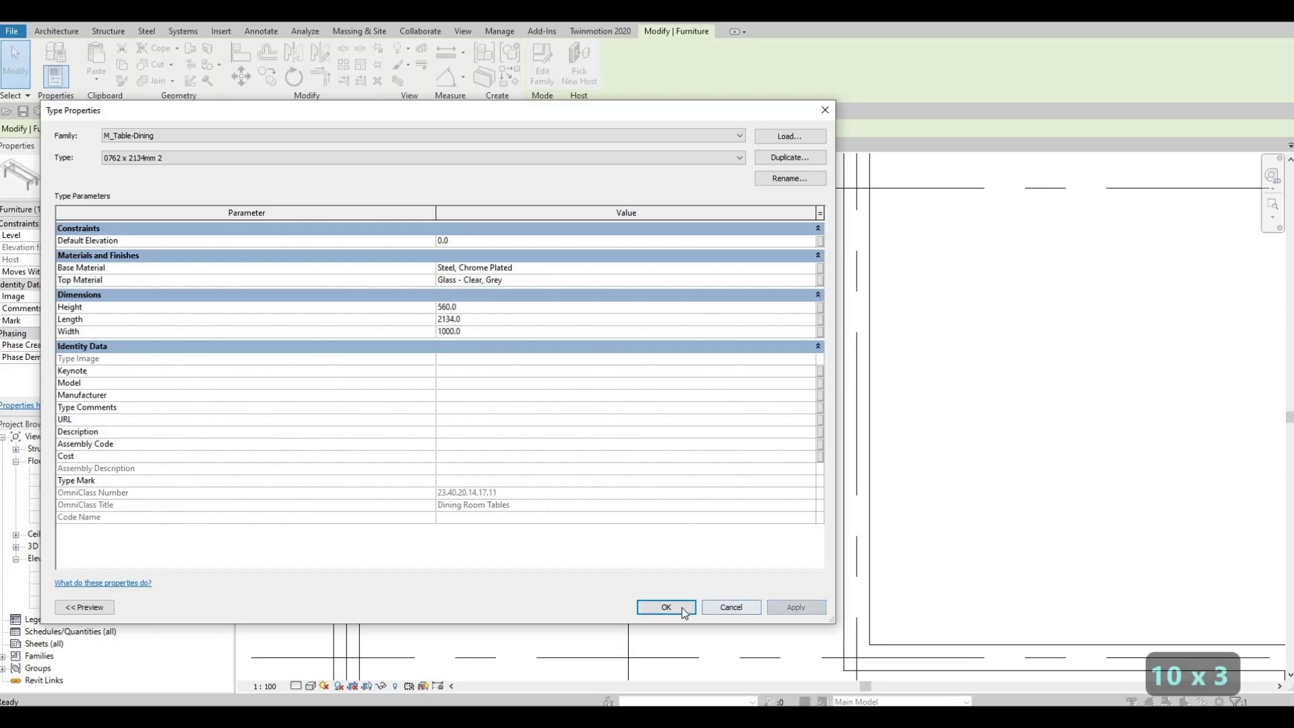
pyautogui.press('Return')
pyautogui.press('Escape')
pyautogui.press('Escape')
# Set the width of the dining table type 0762 x 2134mm 2 to 1300.
pyautogui.scroll(-1, 539, 445)
pyautogui.moveTo(519, 409); pyautogui.dragTo(500, 334, button='middle')
pyautogui.scroll(-4, 499, 334)
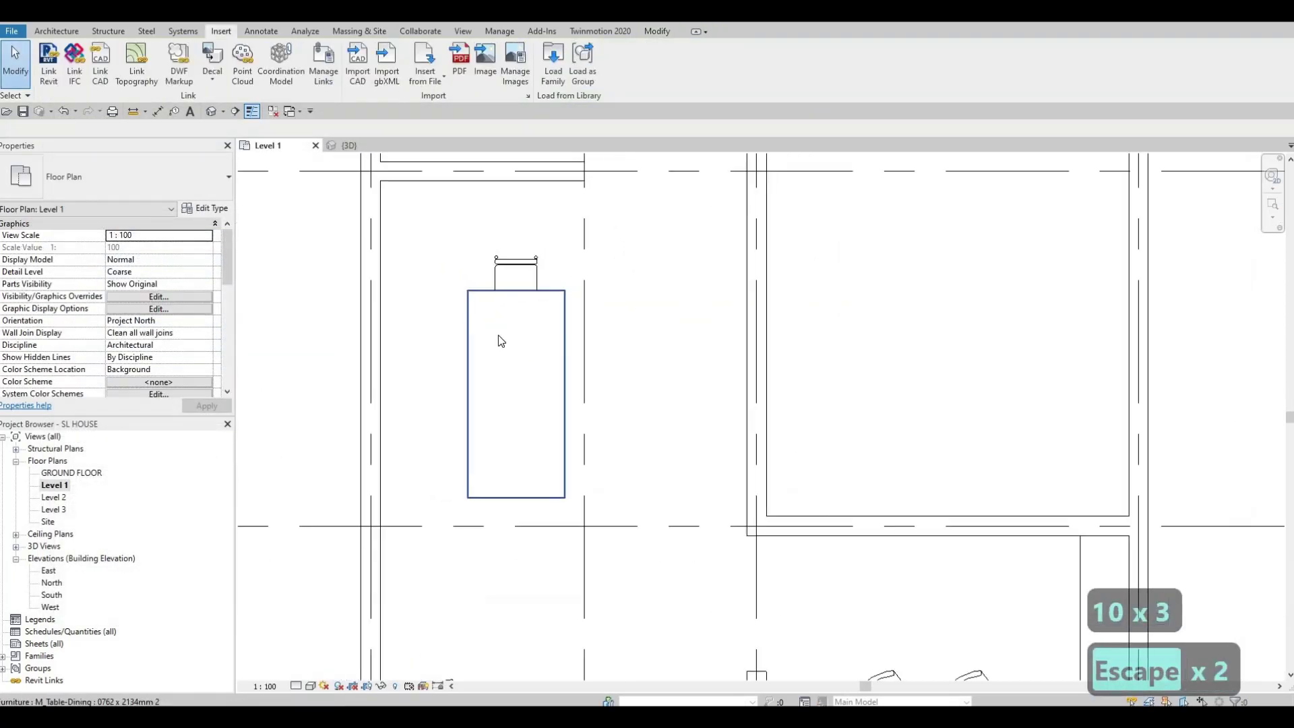
pyautogui.scroll(3, 505, 299)
pyautogui.scroll(2, 503, 304)
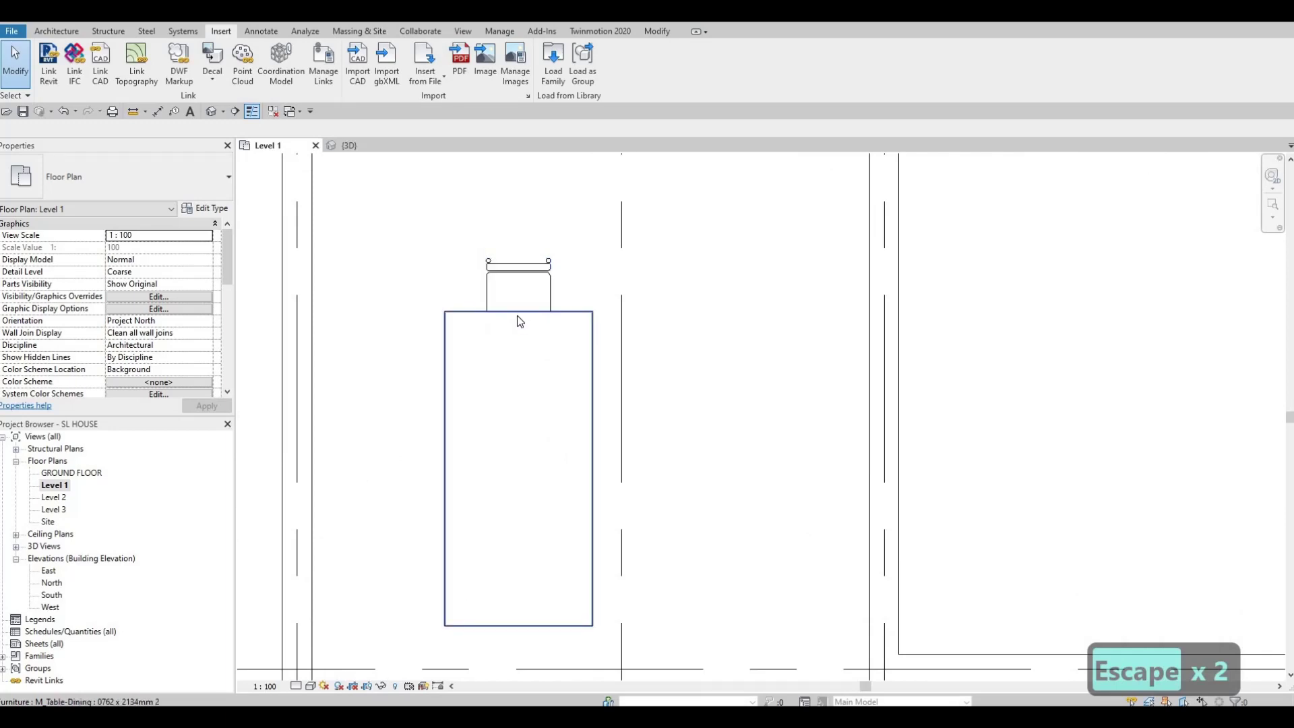
pyautogui.click(542, 300)
pyautogui.press('Escape')
pyautogui.click(583, 317)
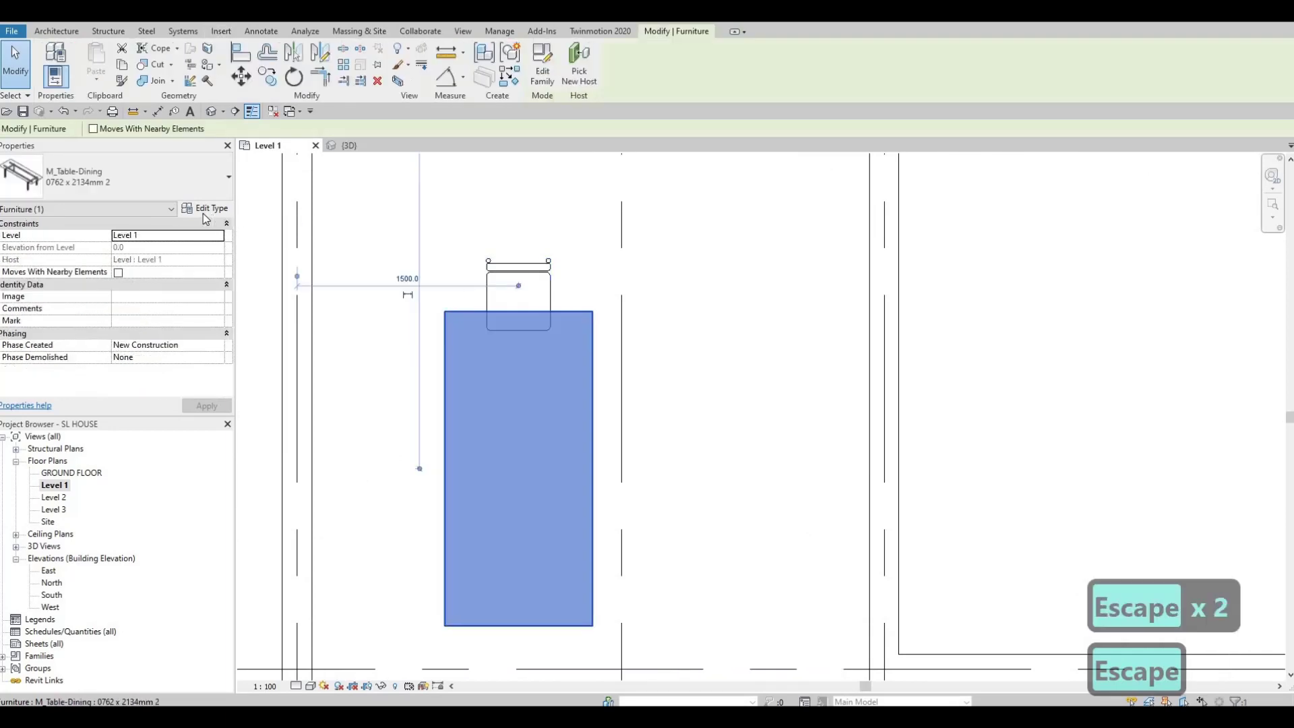
pyautogui.click(203, 212)
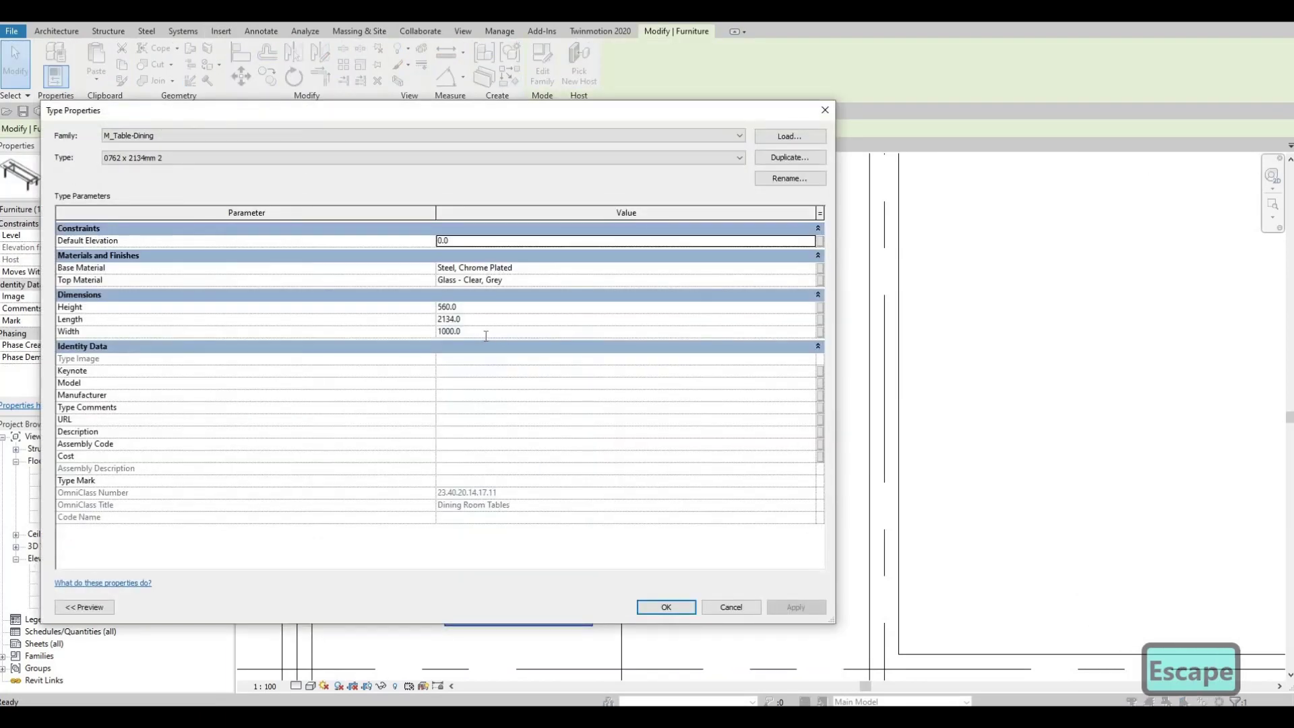
pyautogui.click(486, 332)
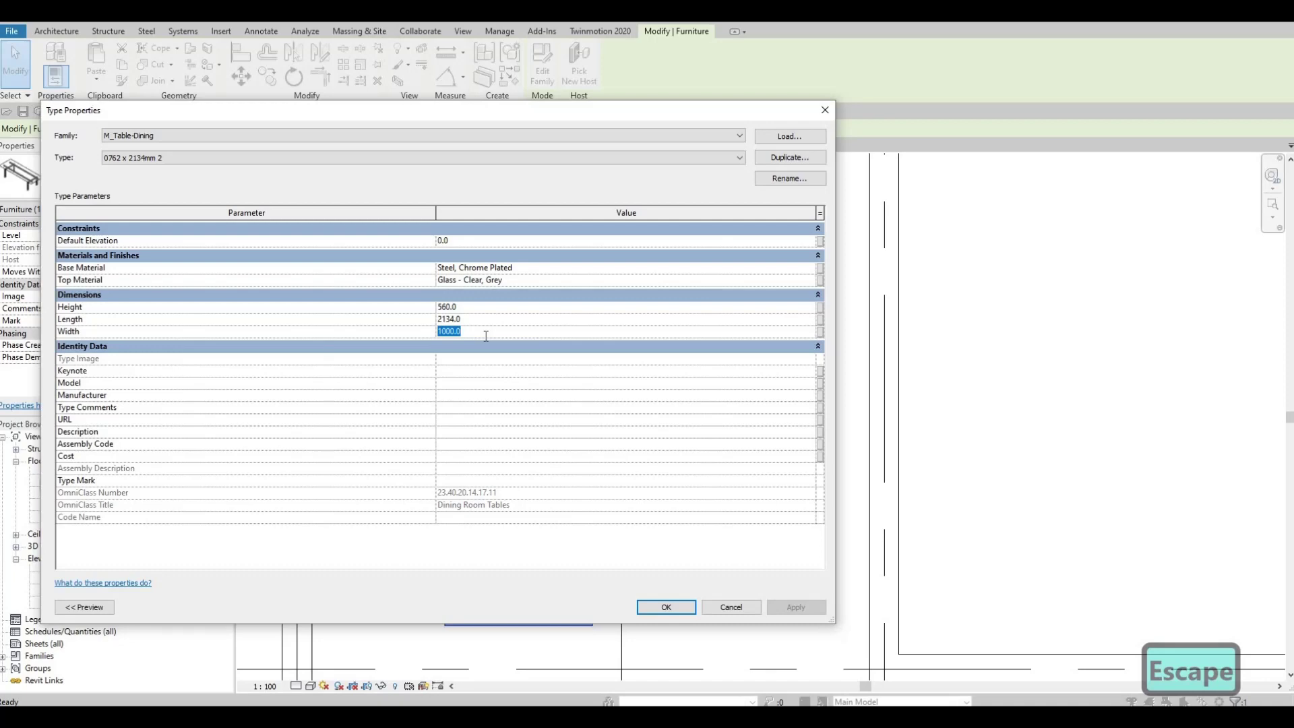
pyautogui.write('1300')
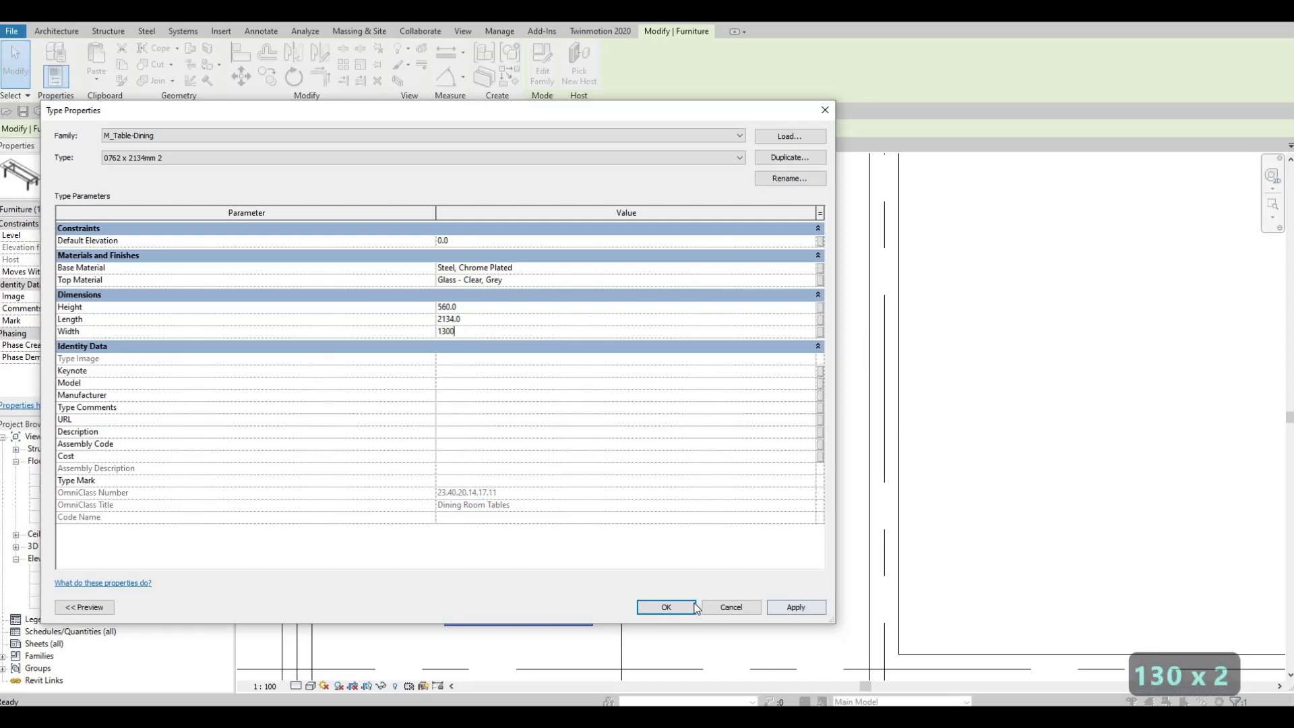
pyautogui.click(694, 608)
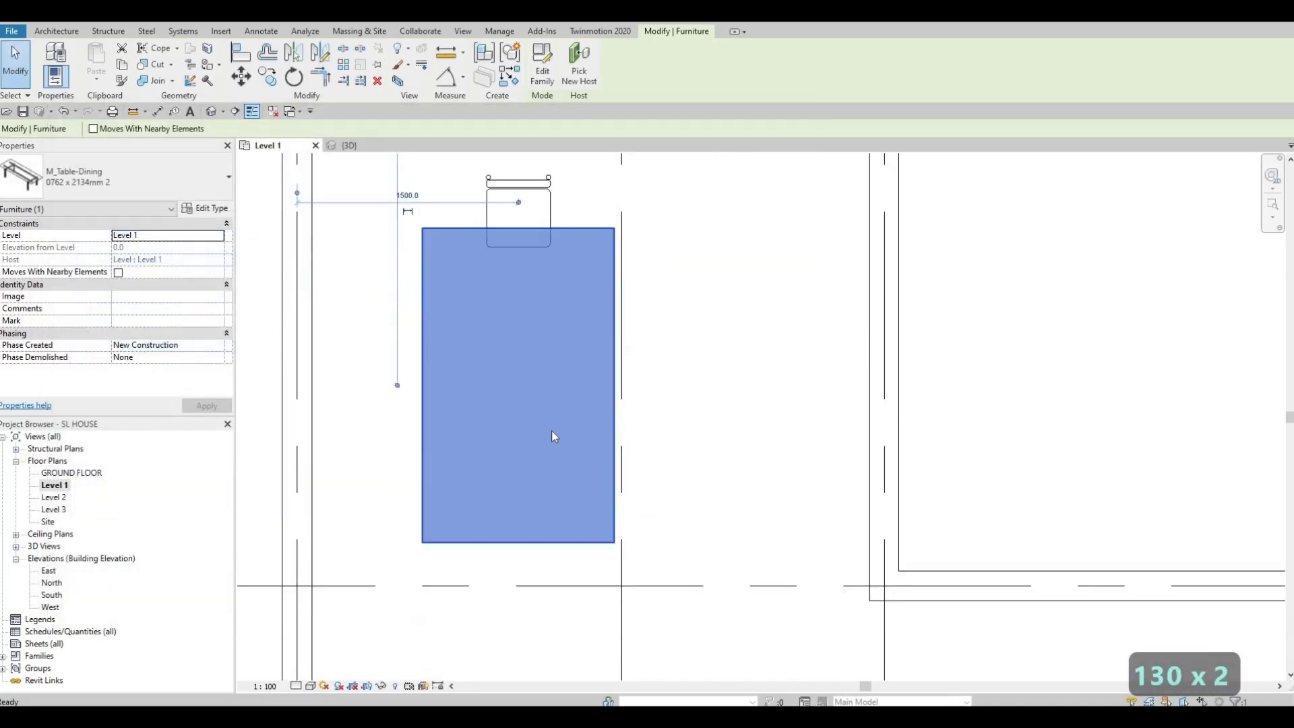
pyautogui.press('Escape')
# Place a matching M_Chair-Breuer chair on grid 2 beside the dining table, near its grid C end, rotated to face the table and partly tucked under.
pyautogui.scroll(-6, 573, 433)
pyautogui.scroll(3, 570, 337)
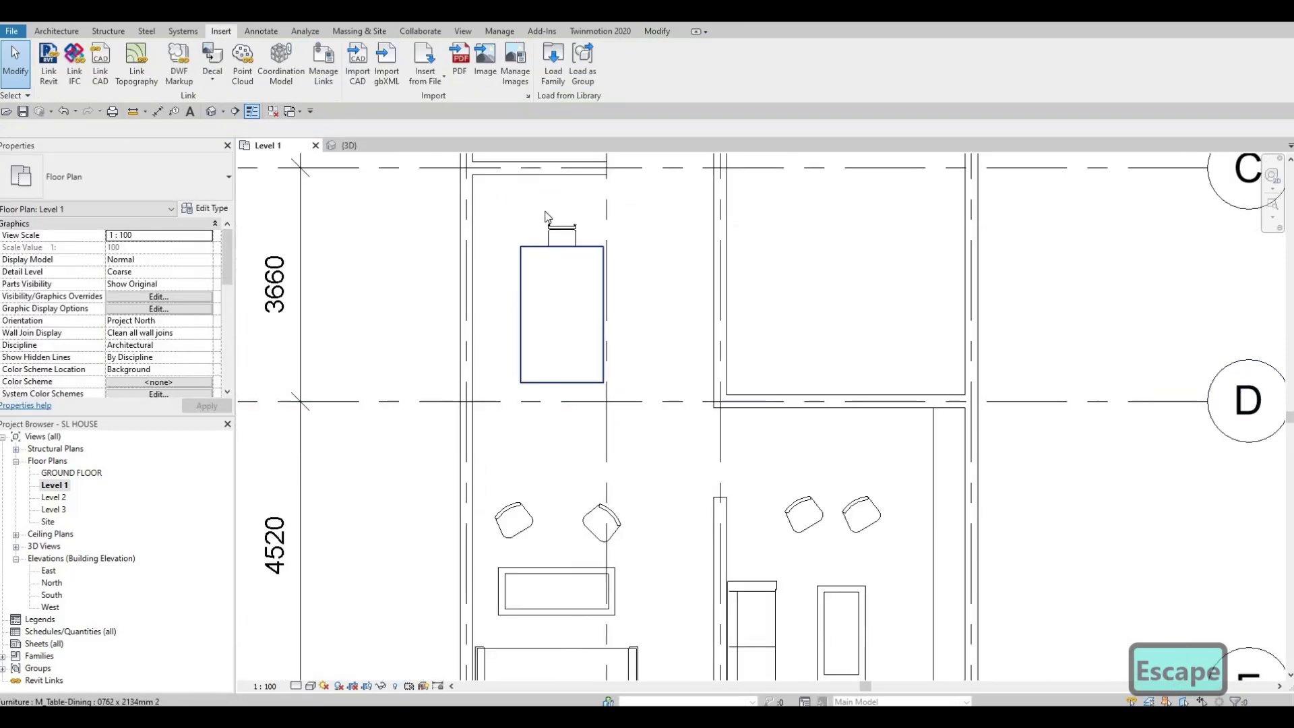
pyautogui.click(552, 236)
pyautogui.press('Escape')
pyautogui.press('Escape')
pyautogui.click(560, 227)
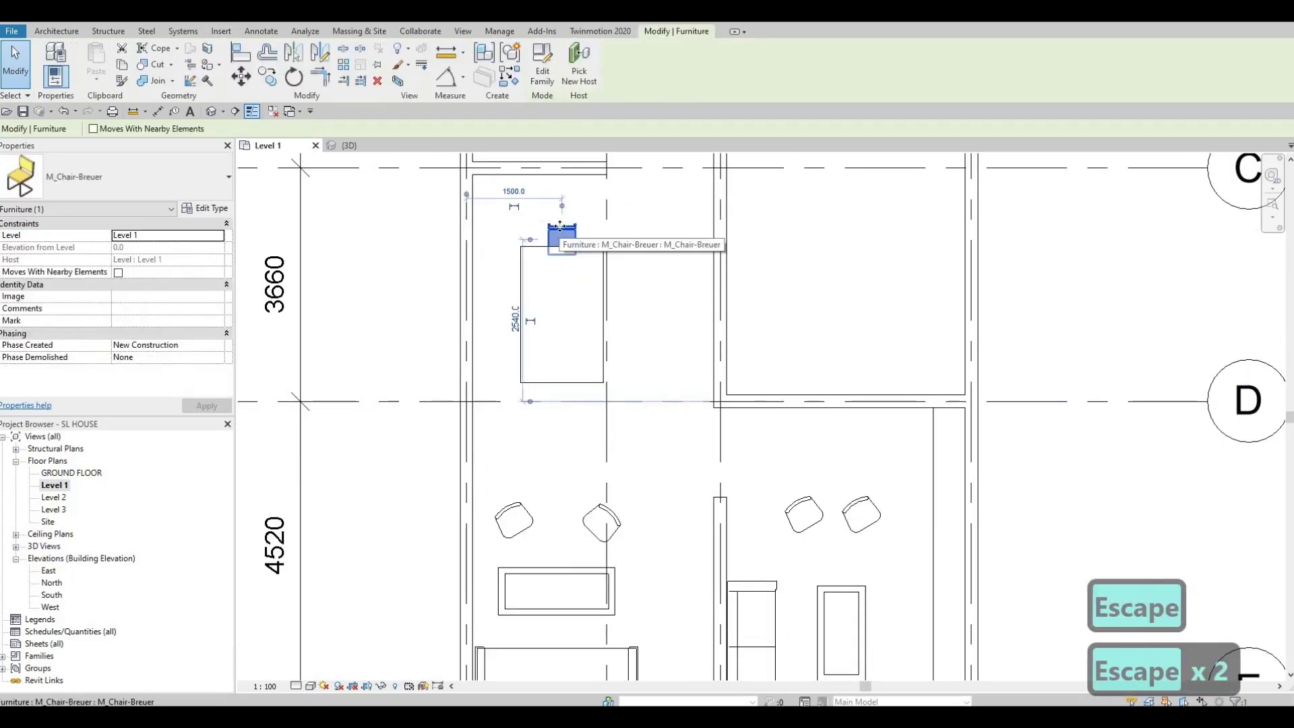
pyautogui.press('c')
pyautogui.press('s')
pyautogui.scroll(2, 607, 270)
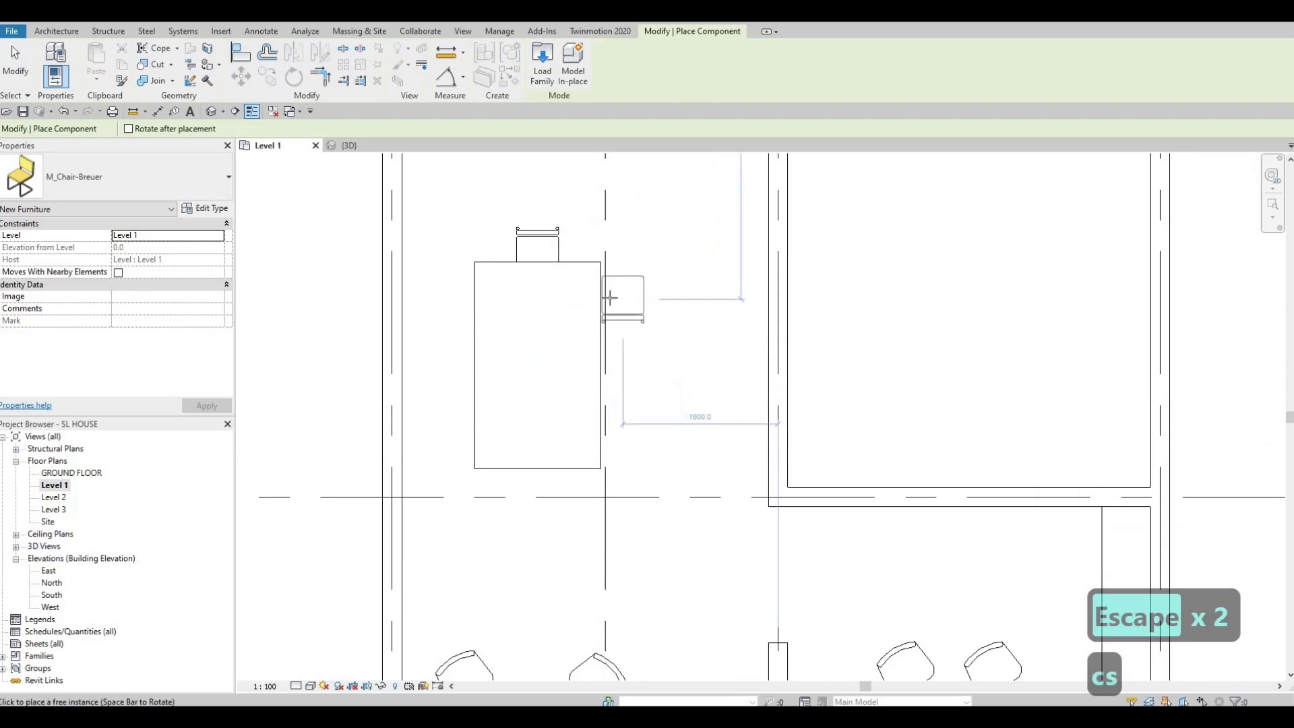
pyautogui.scroll(2, 610, 297)
pyautogui.press('space')
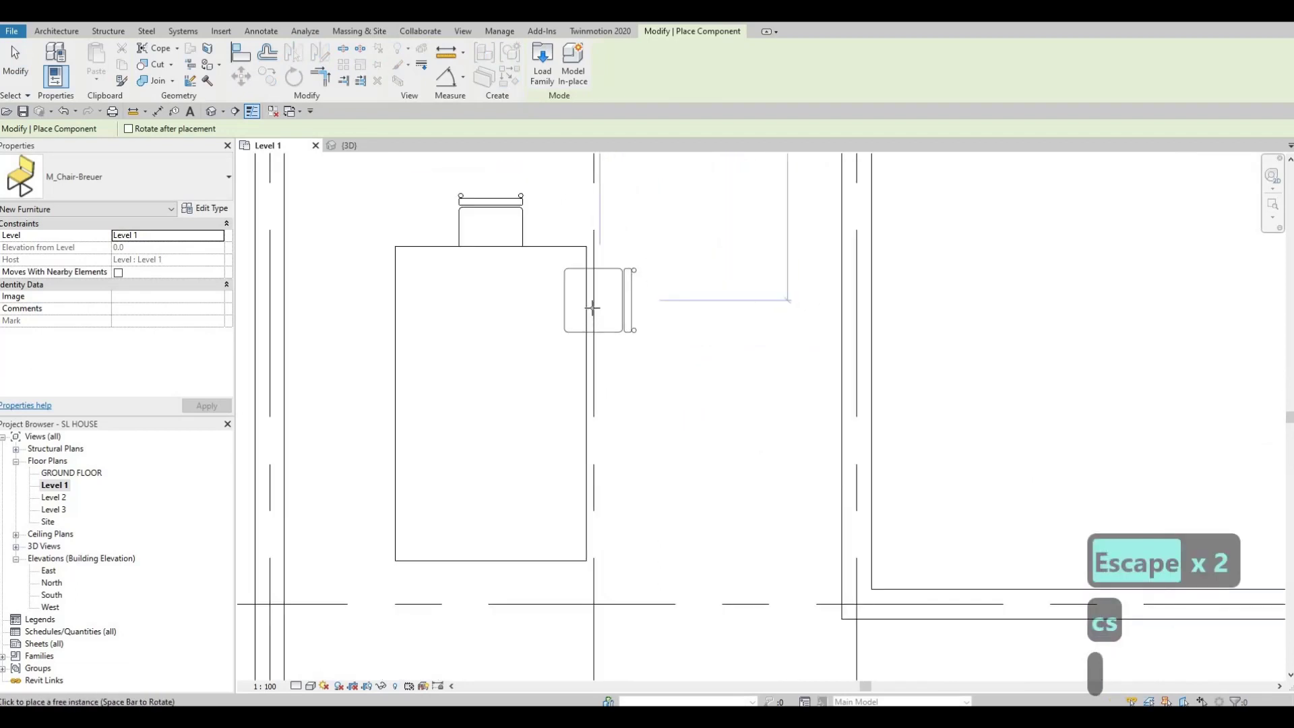
pyautogui.click(583, 382)
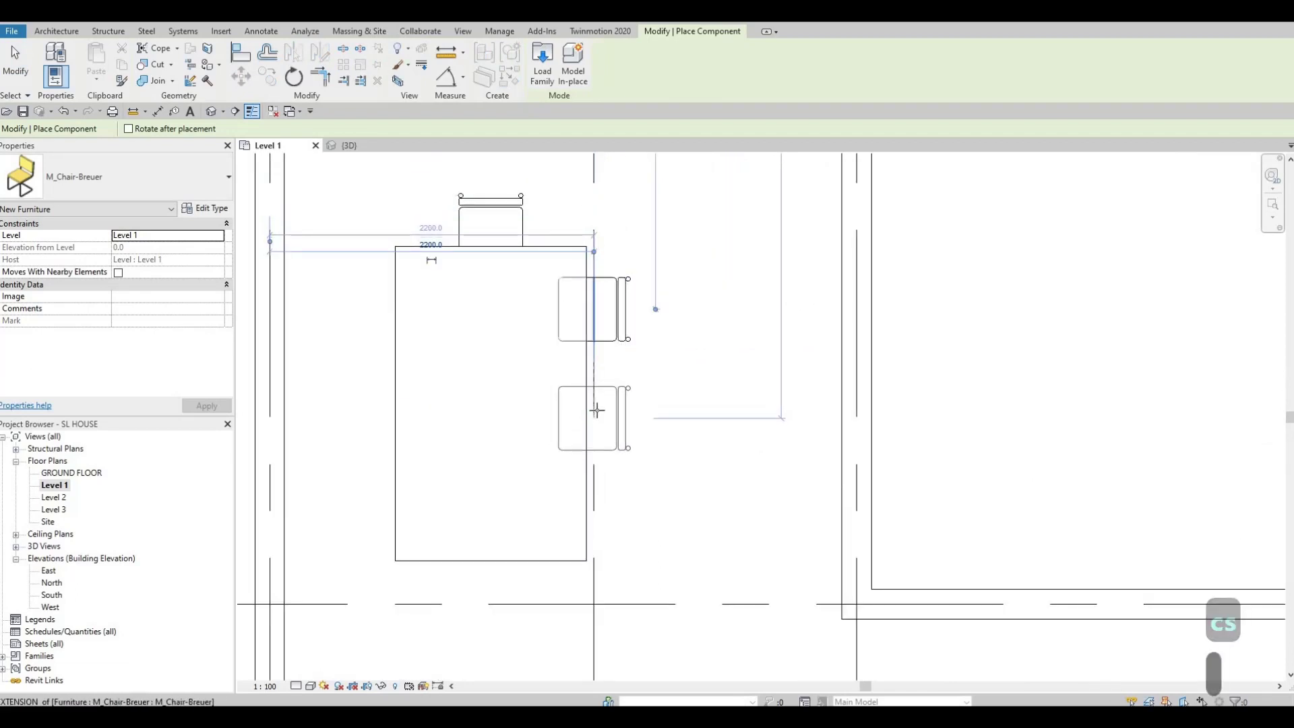
# Place two more M_Chair-Breuer chairs along the same long side of the table, evenly spaced towards grid D and aligned with the first.
pyautogui.click(593, 411)
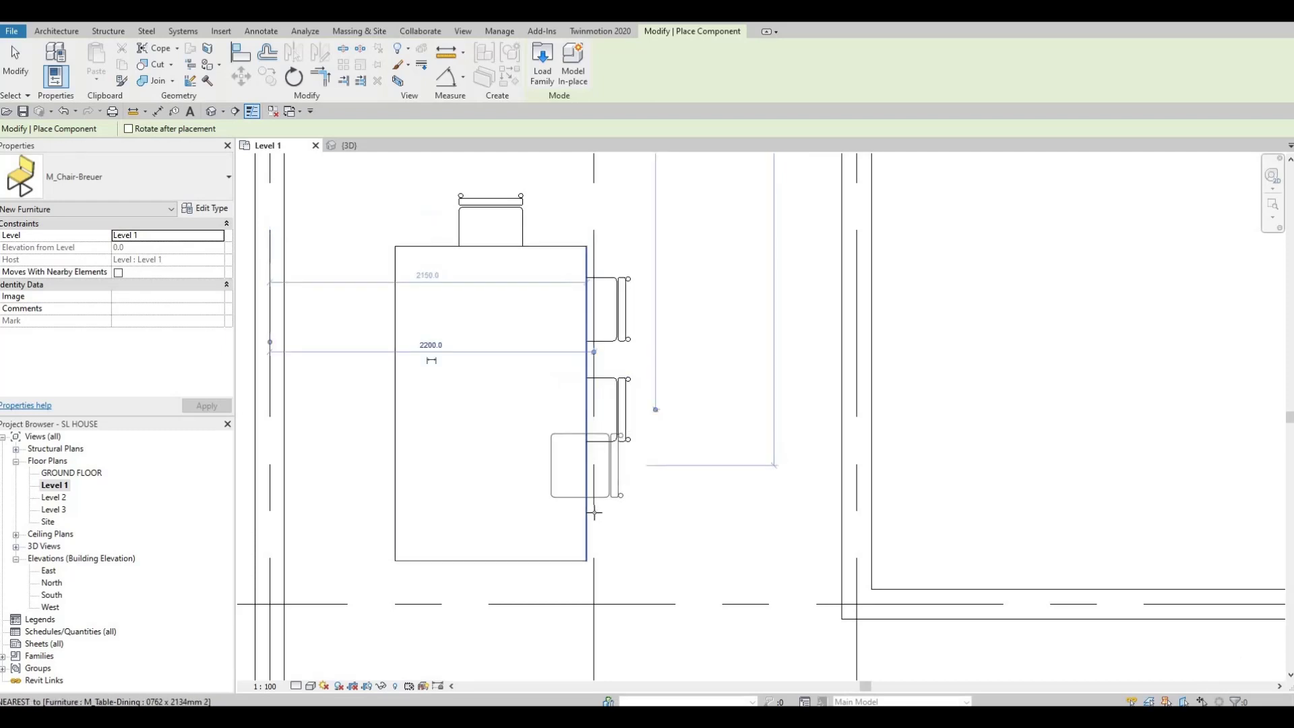
pyautogui.click(594, 512)
pyautogui.press('Escape')
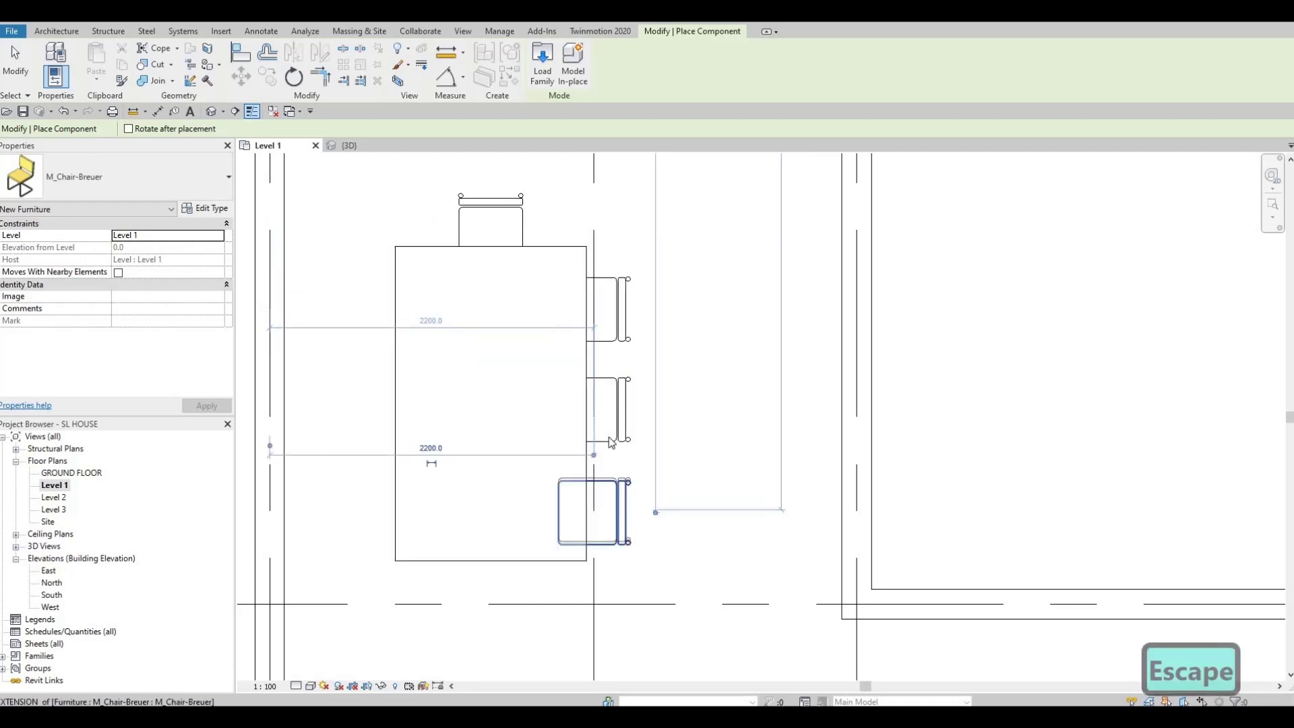
pyautogui.press('Escape')
pyautogui.press('Escape')
pyautogui.press('Escape')
# Try to mirror the grid C end chair across the dining table with a drawn axis, and delete the resulting copy.
pyautogui.click(501, 212)
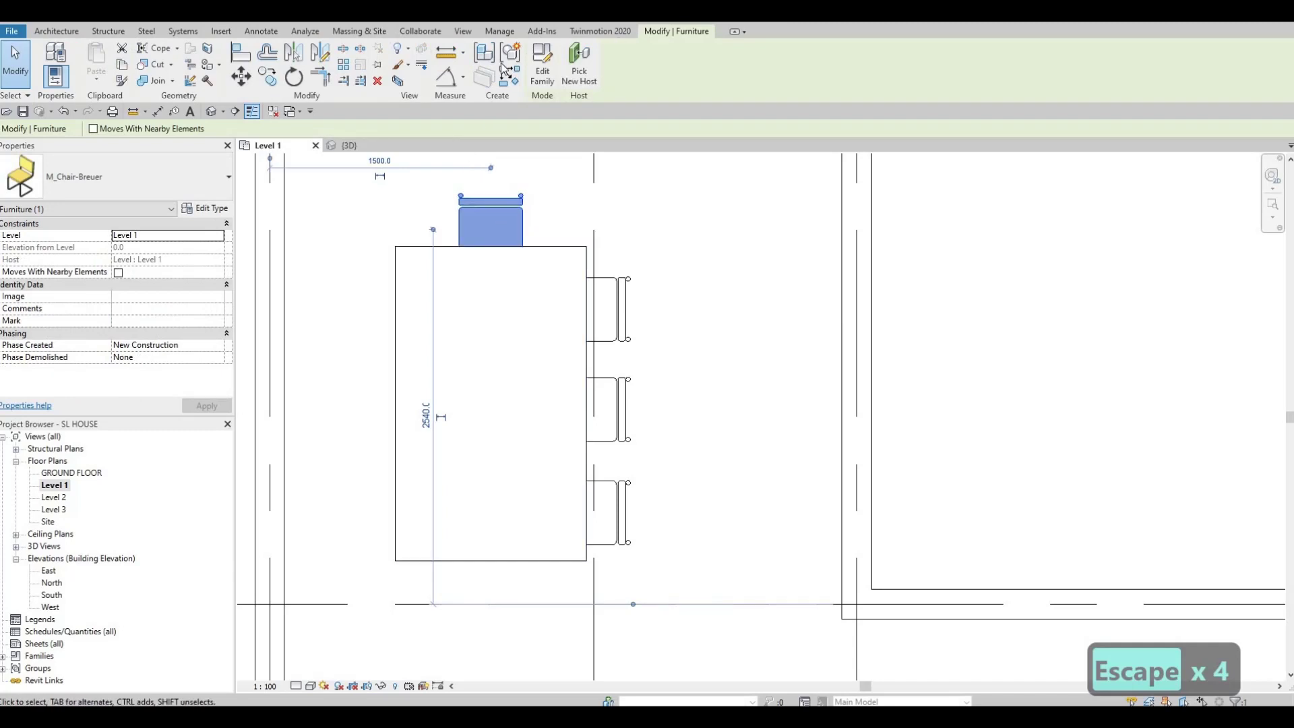
pyautogui.click(320, 59)
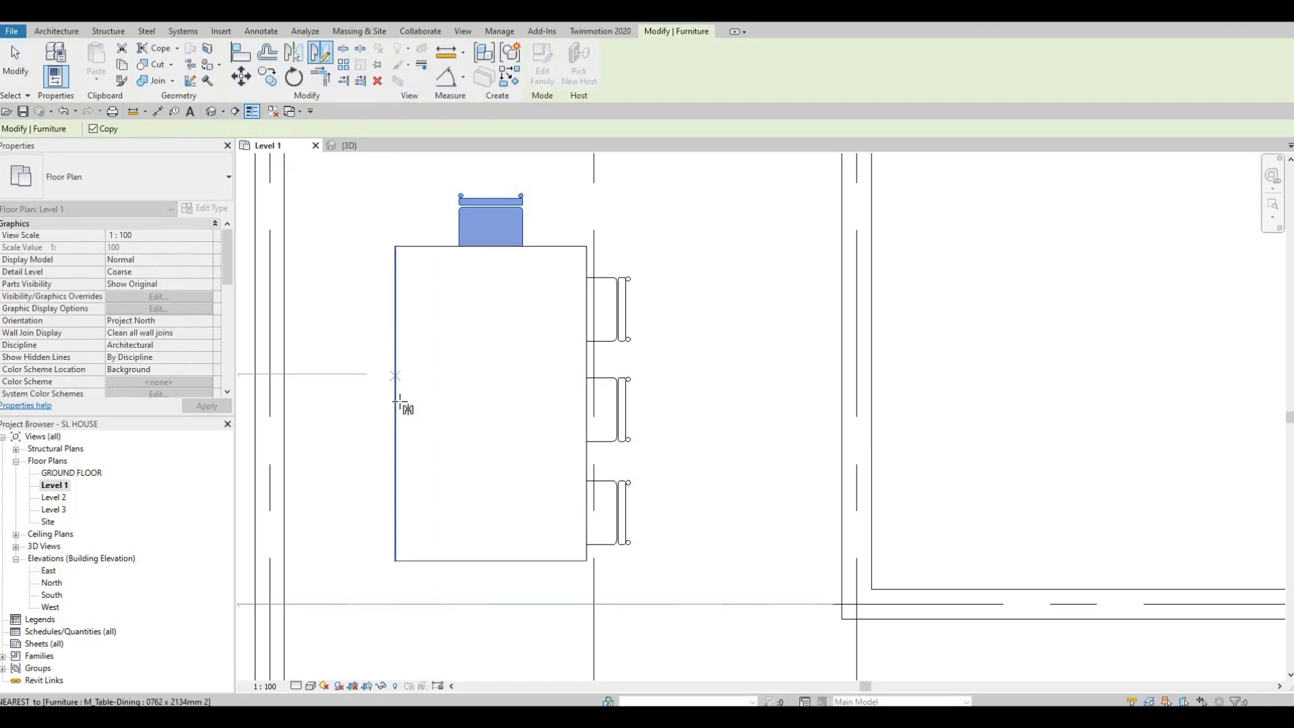
pyautogui.click(504, 413)
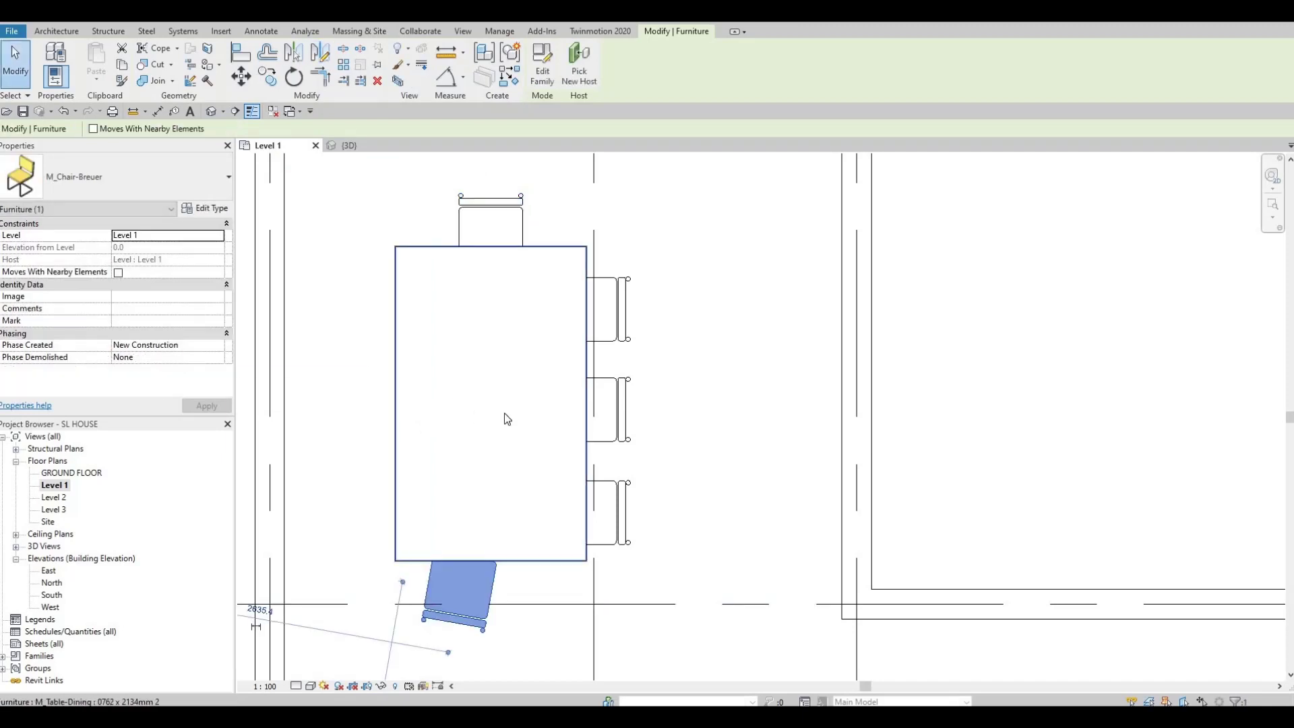
pyautogui.press('Escape')
pyautogui.press('Escape')
pyautogui.click(487, 610)
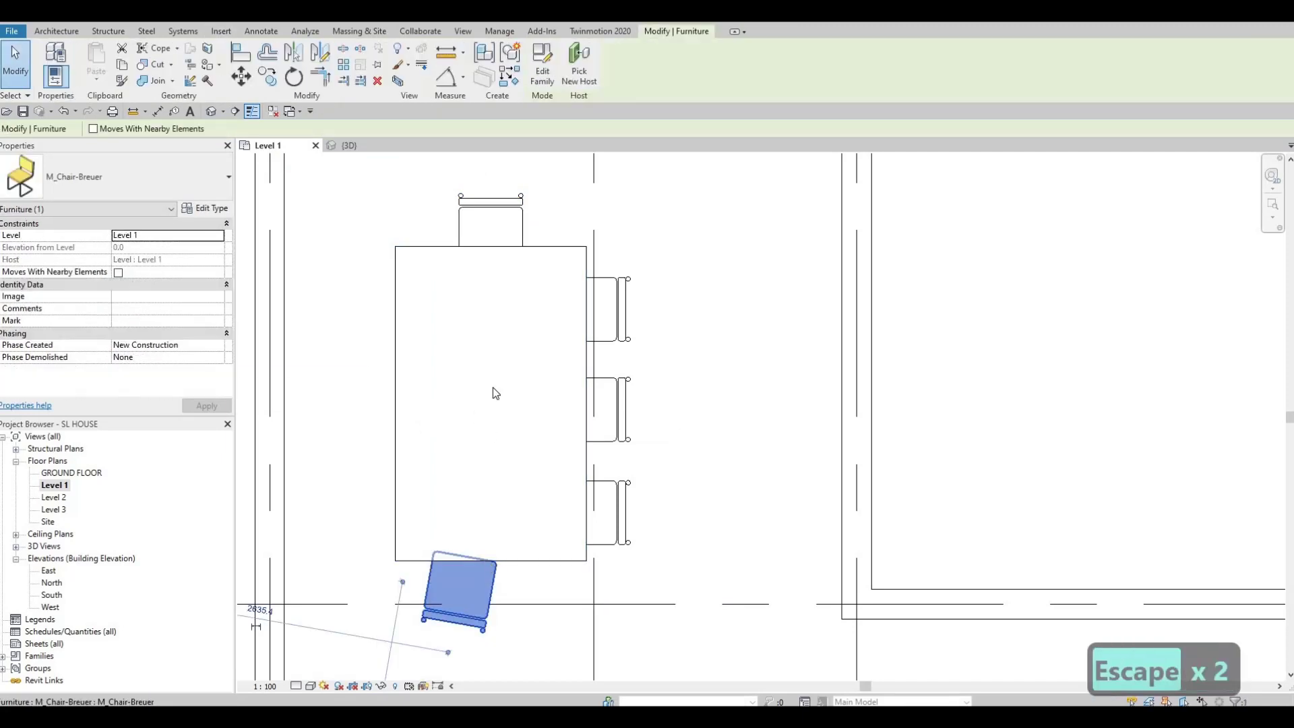
pyautogui.press('Delete')
# Mirror a copy of the grid C end chair to the table's opposite end, drawing a horizontal axis from the table side's midpoint.
pyautogui.click(491, 226)
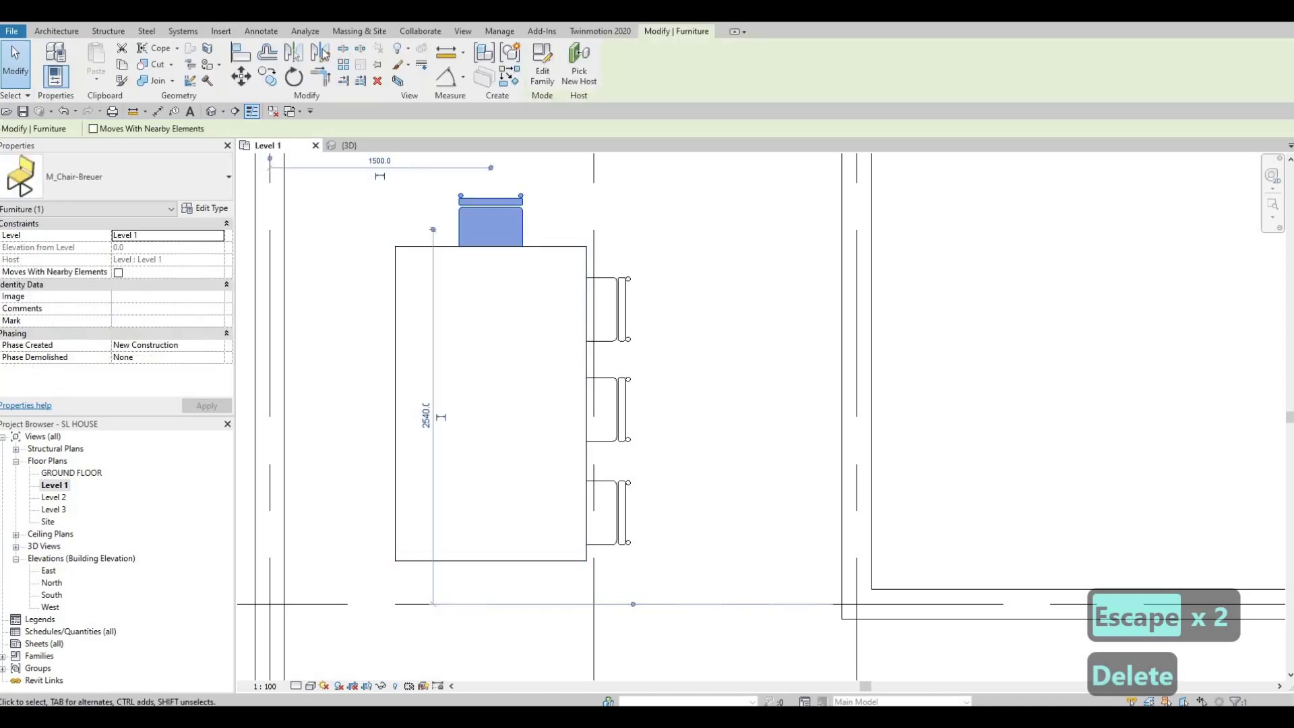
pyautogui.click(322, 53)
pyautogui.click(396, 404)
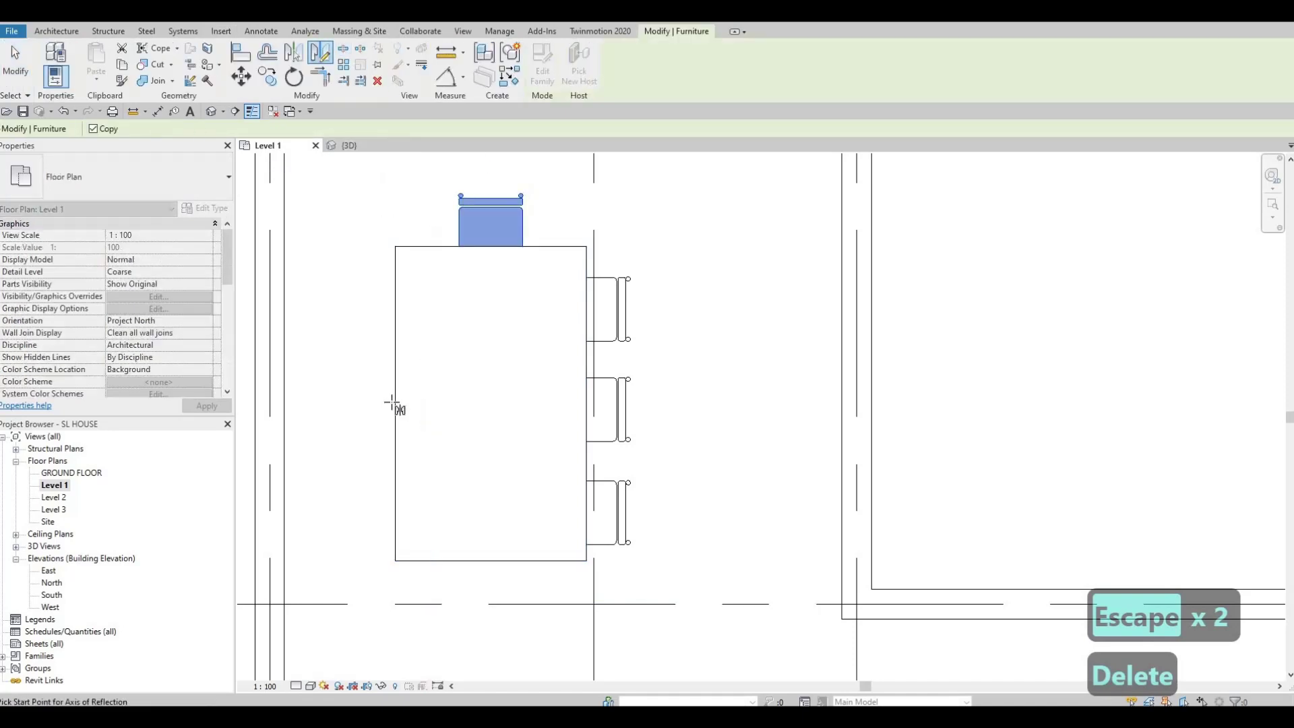
pyautogui.click(537, 404)
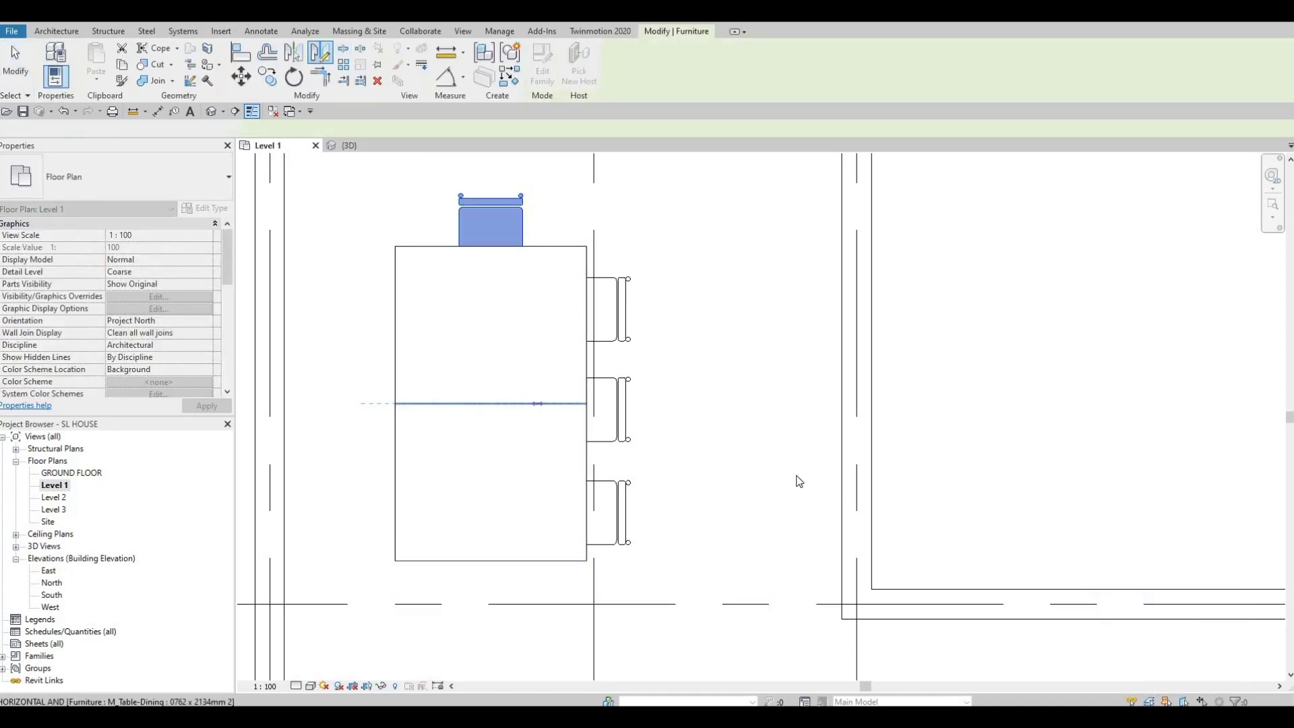
pyautogui.press('Escape')
pyautogui.press('Escape')
pyautogui.press('Escape')
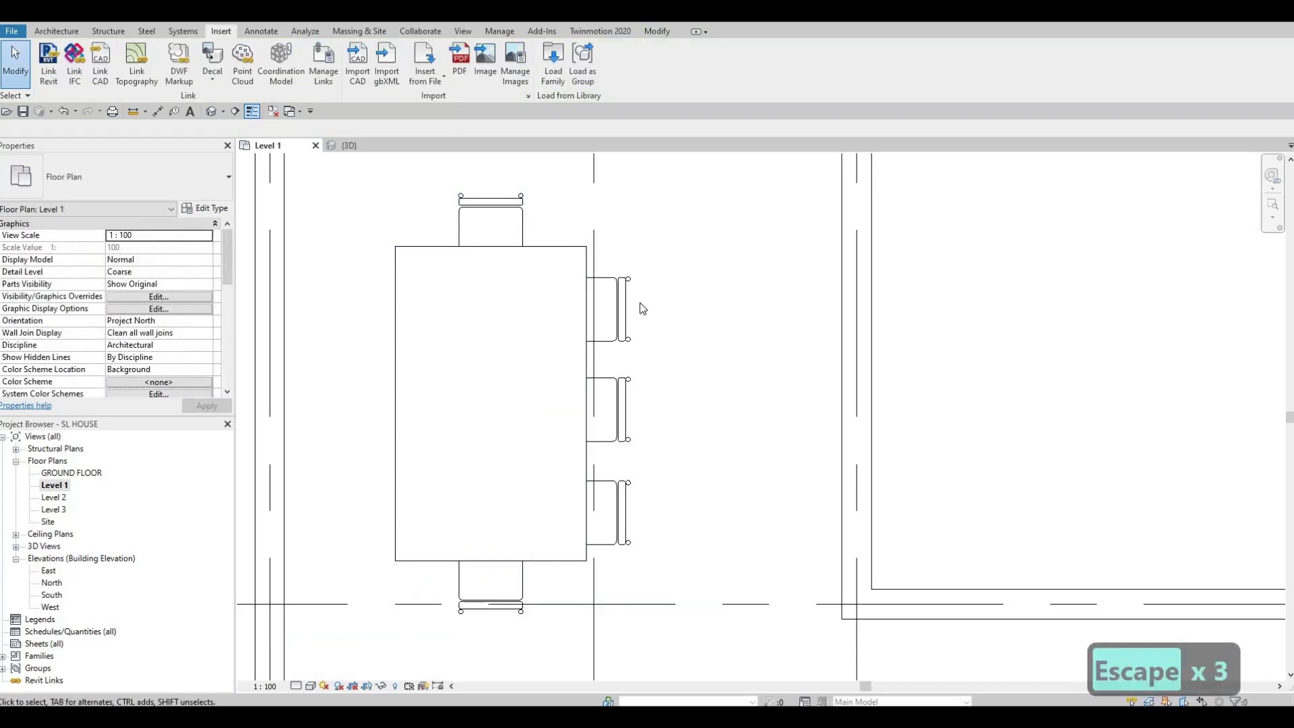
# Mirror copies of the three side chairs to the table's opposite long side about the table's Center (Front/Back) line.
pyautogui.click(623, 310)
pyautogui.keyDown('ctrl'); pyautogui.click(623, 410); pyautogui.keyUp('ctrl')
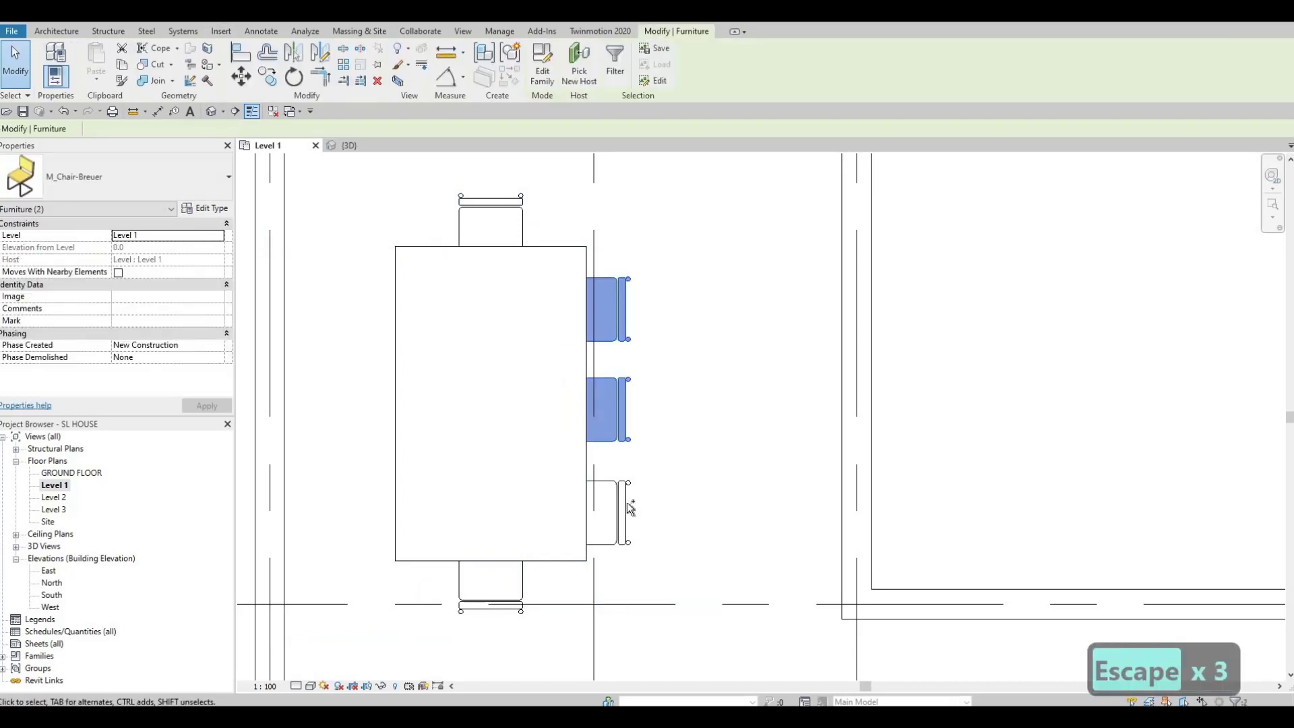
pyautogui.keyDown('ctrl'); pyautogui.click(629, 507); pyautogui.keyUp('ctrl')
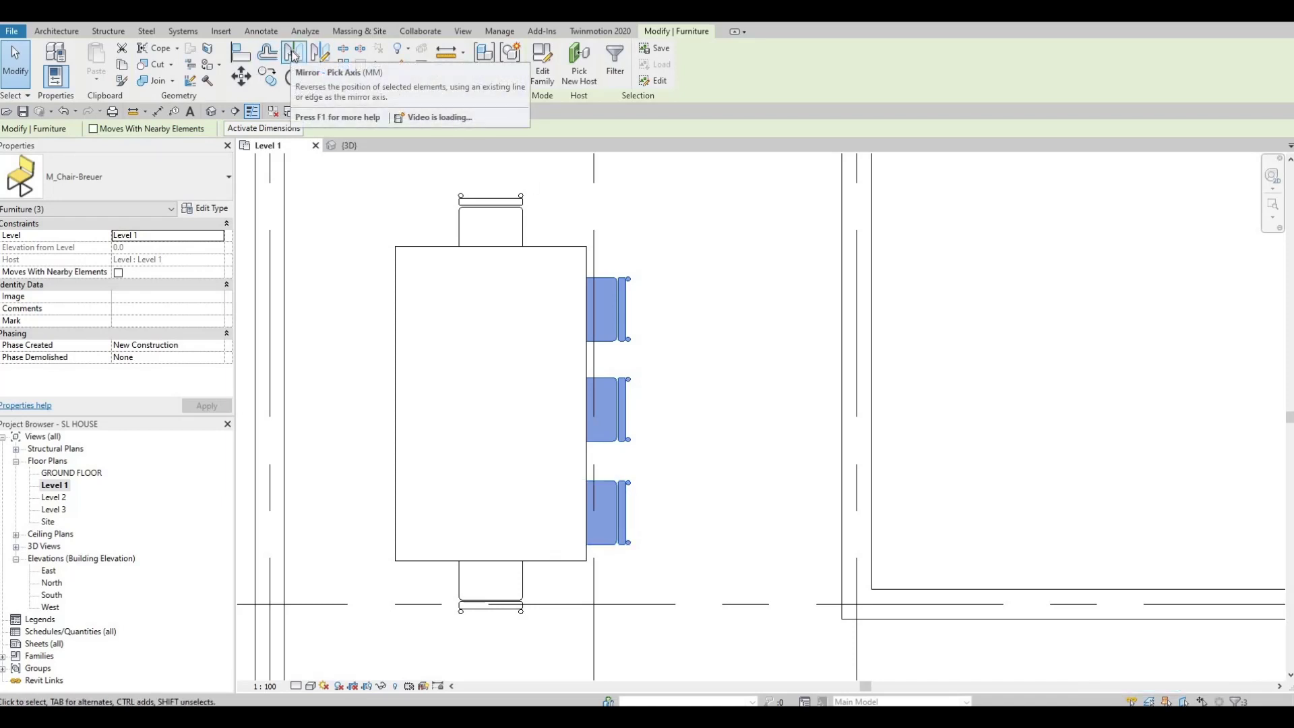
pyautogui.press('m')
pyautogui.press('m')
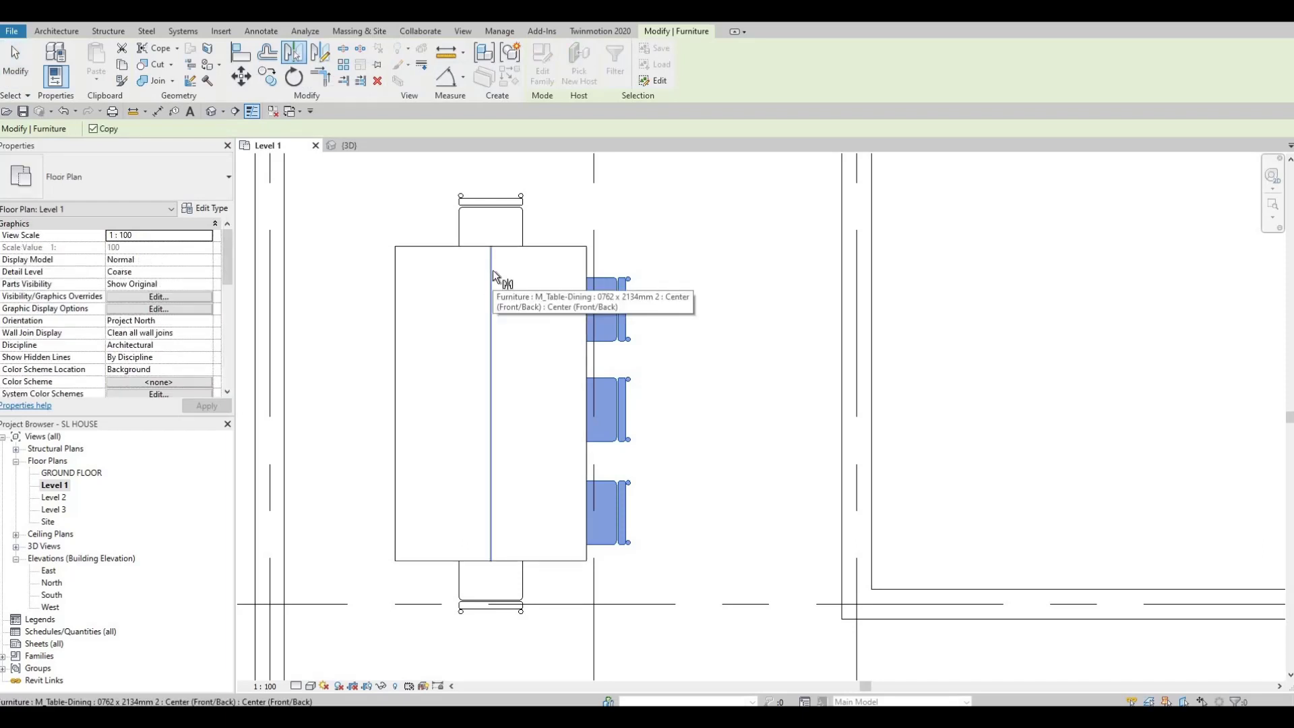
pyautogui.click(493, 274)
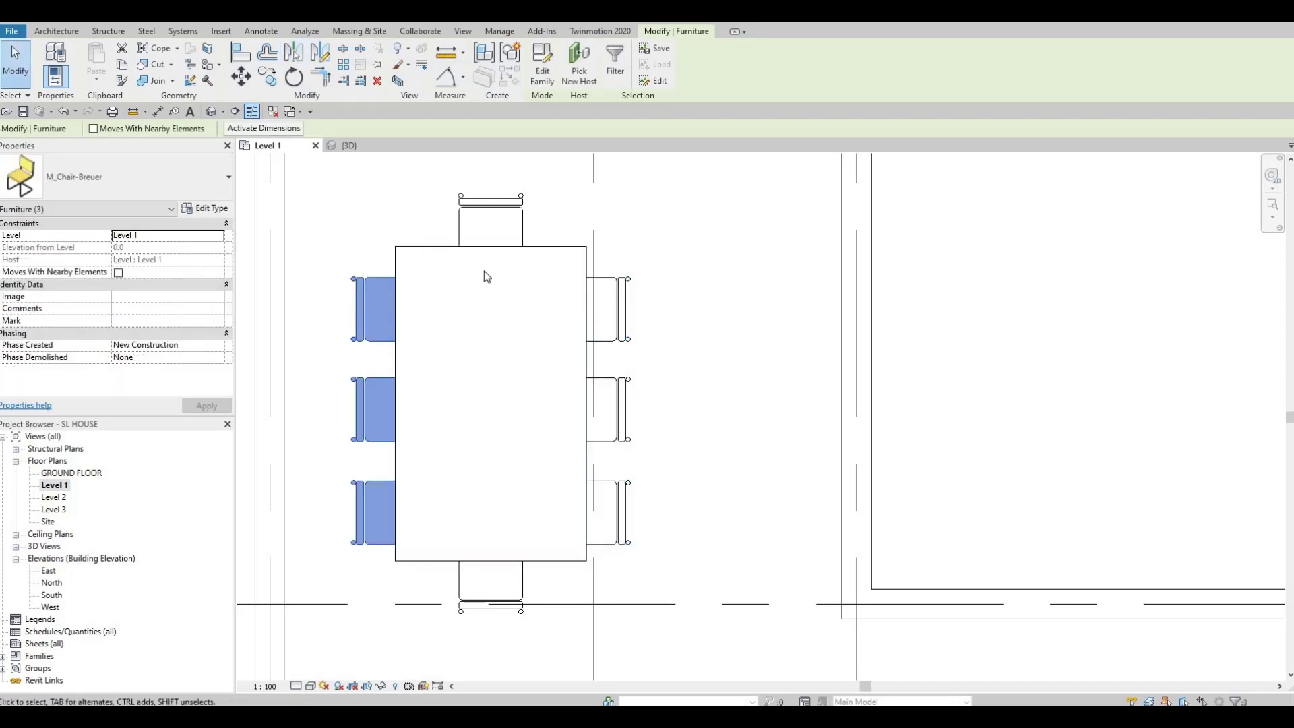
pyautogui.press('Escape')
pyautogui.press('Escape')
pyautogui.press('Escape')
# Review the Level 1 plan around the dining and living areas and the rooms between grids A and F.
pyautogui.scroll(-3, 527, 304)
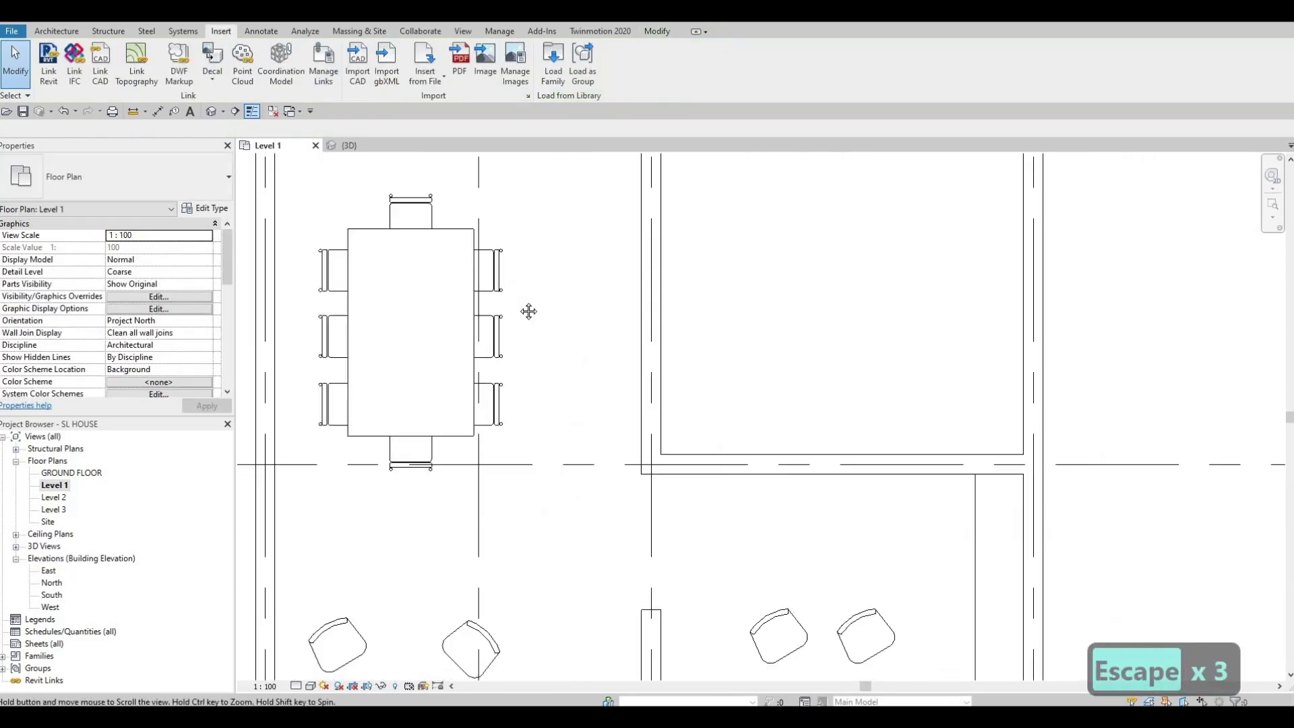
pyautogui.scroll(-3, 519, 302)
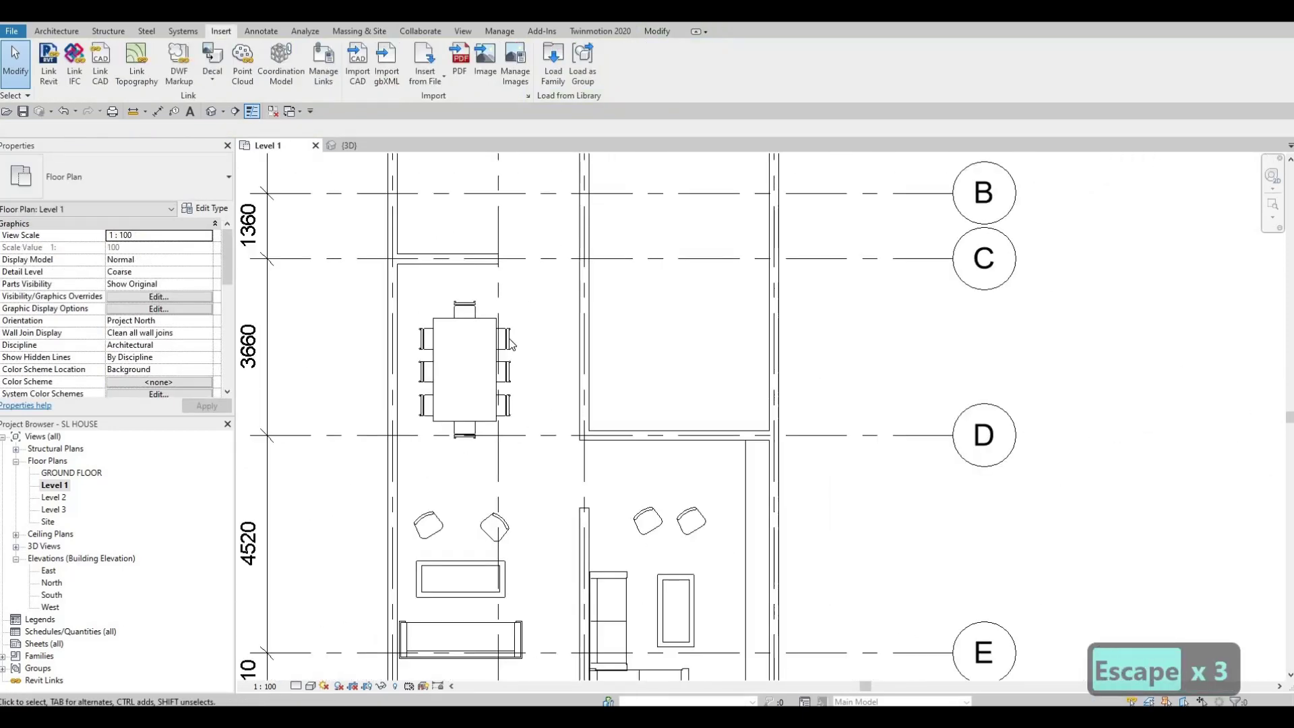
pyautogui.scroll(-2, 558, 337)
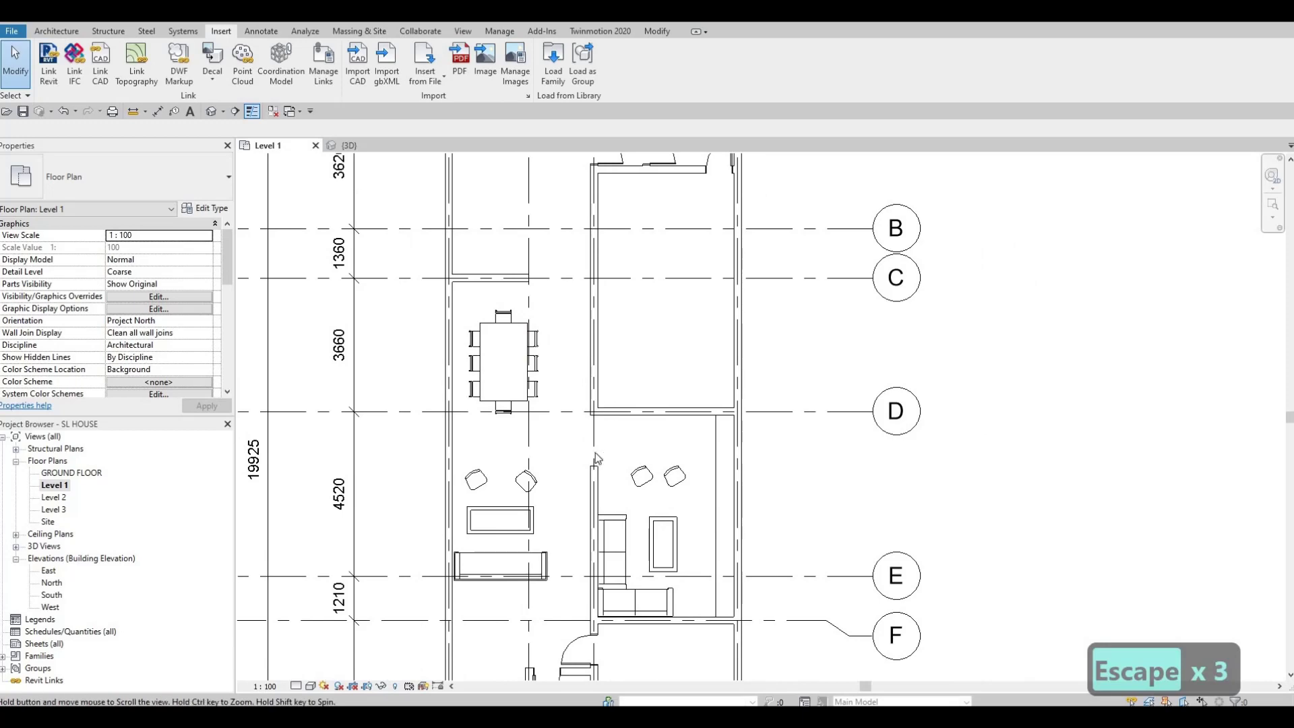
pyautogui.moveTo(623, 365); pyautogui.dragTo(622, 542, button='middle')
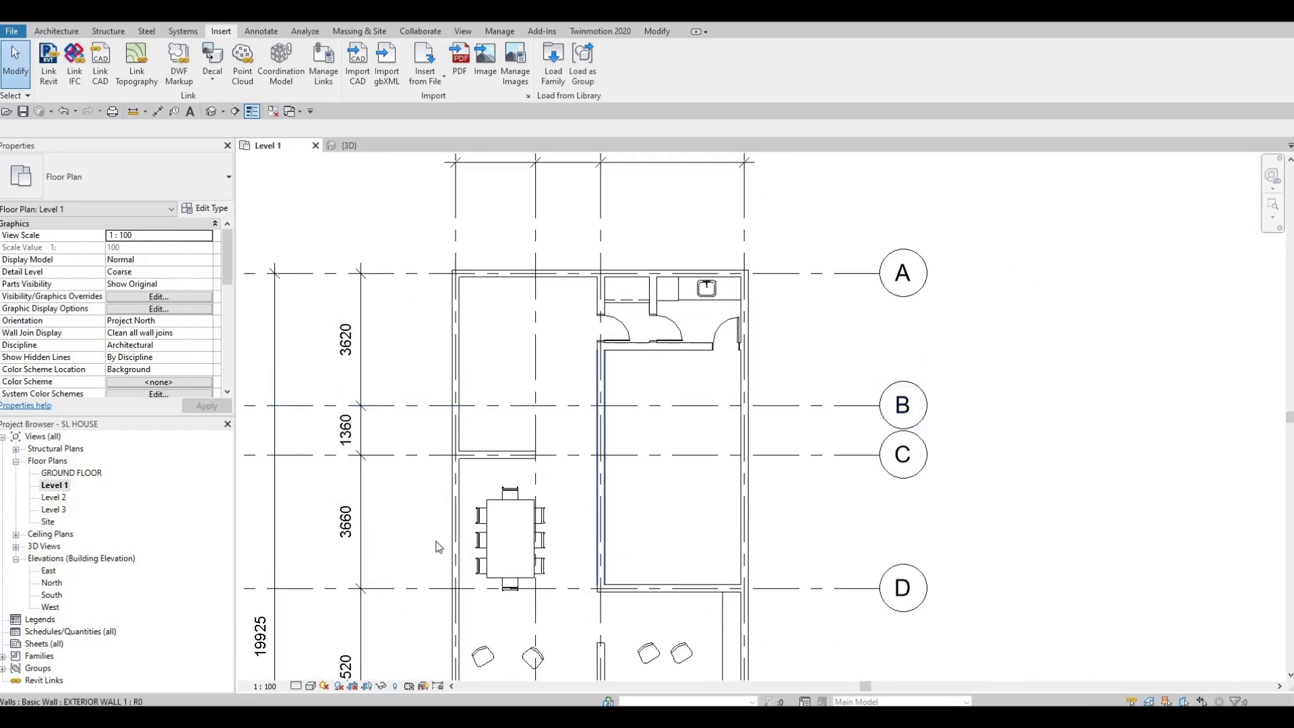
pyautogui.press('F1')
pyautogui.moveTo(668, 429); pyautogui.dragTo(659, 387, button='middle')
pyautogui.scroll(-1, 586, 557)
pyautogui.moveTo(586, 557); pyautogui.dragTo(662, 375, button='middle')
pyautogui.scroll(1, 630, 440)
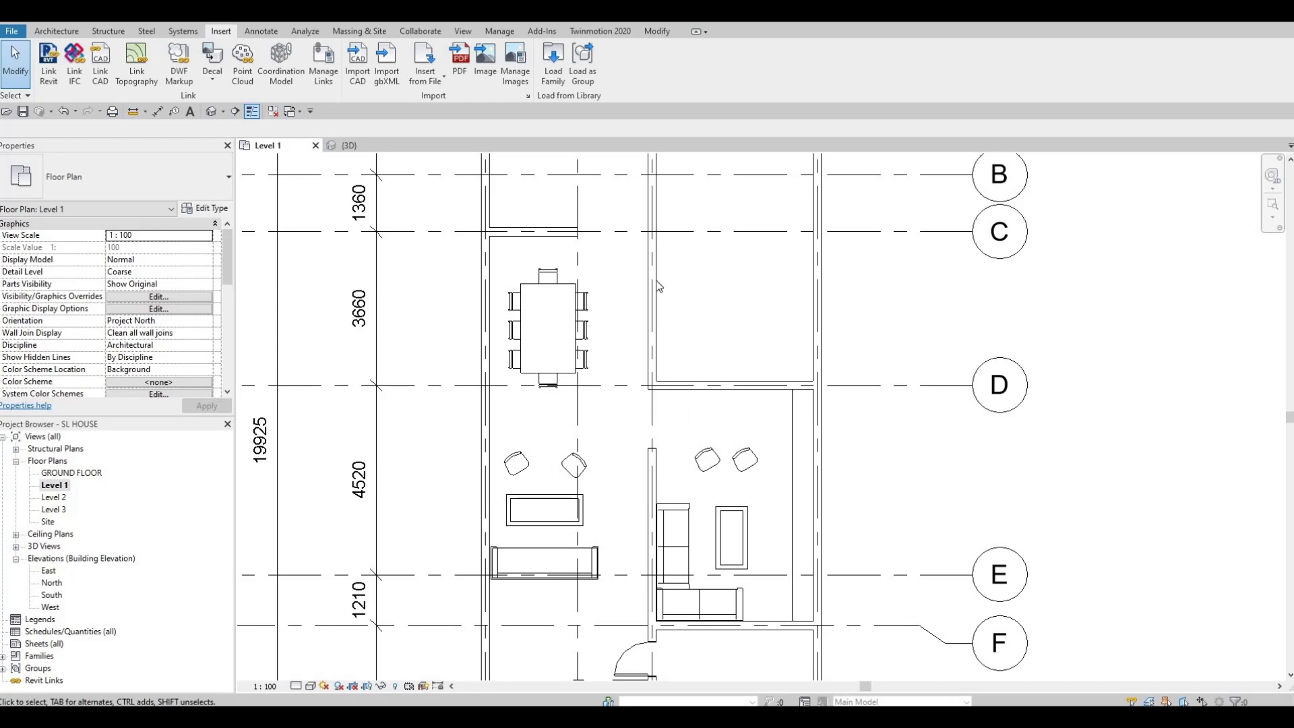
# Switch to Google Drive, download sliding door.rfa from the All Extra Families folder, and bring the Downloads folder up over the Revit plan.
pyautogui.hotkey('alt', 'Tab')
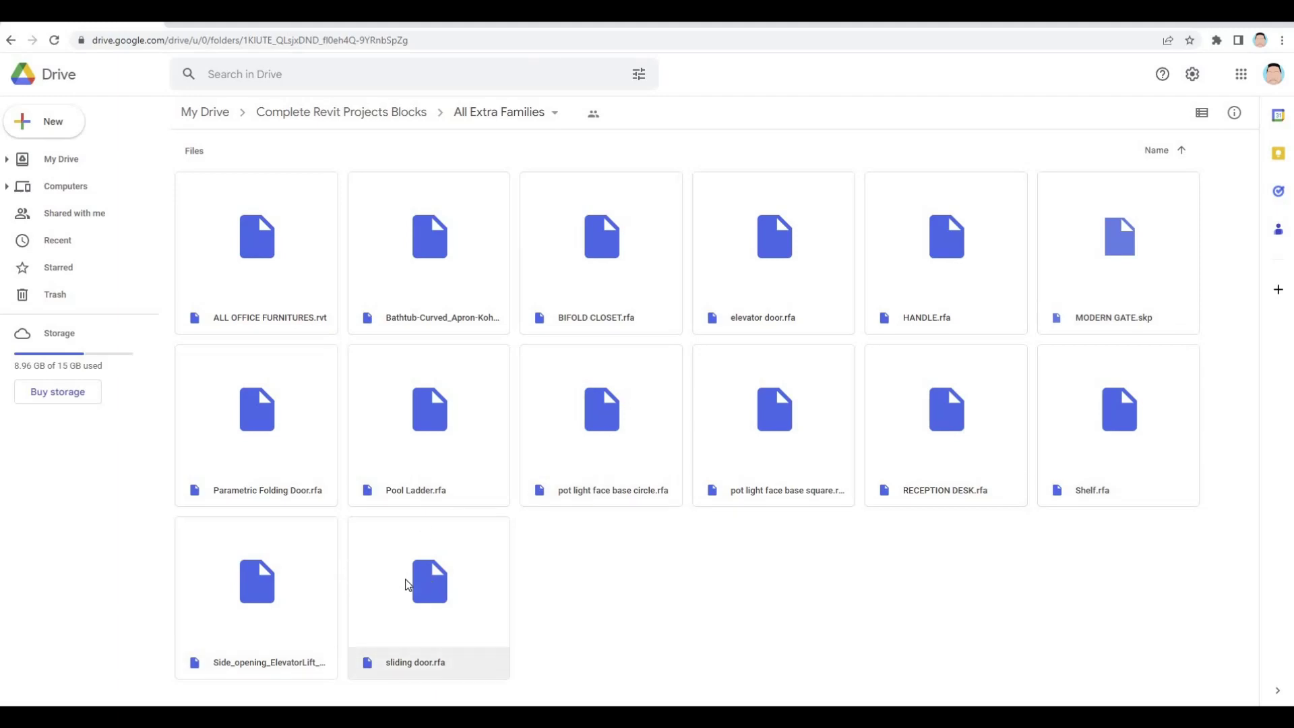
pyautogui.rightClick(444, 585)
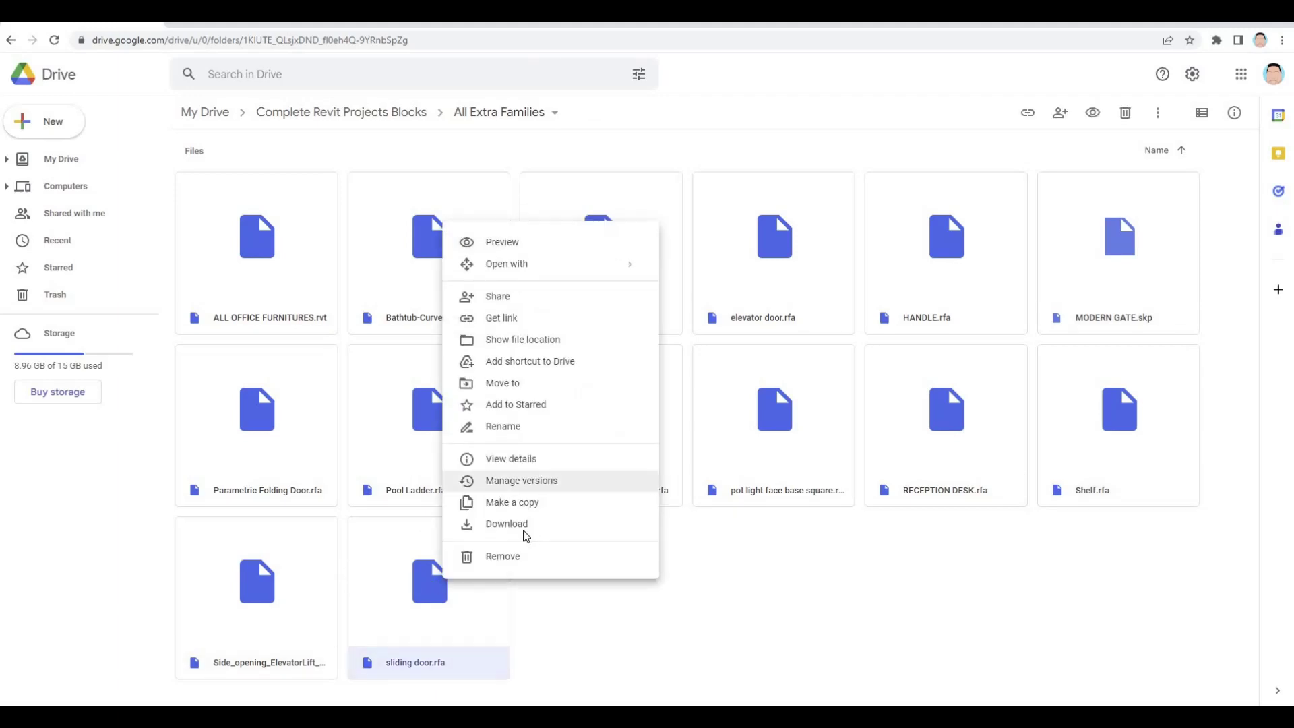
pyautogui.click(521, 534)
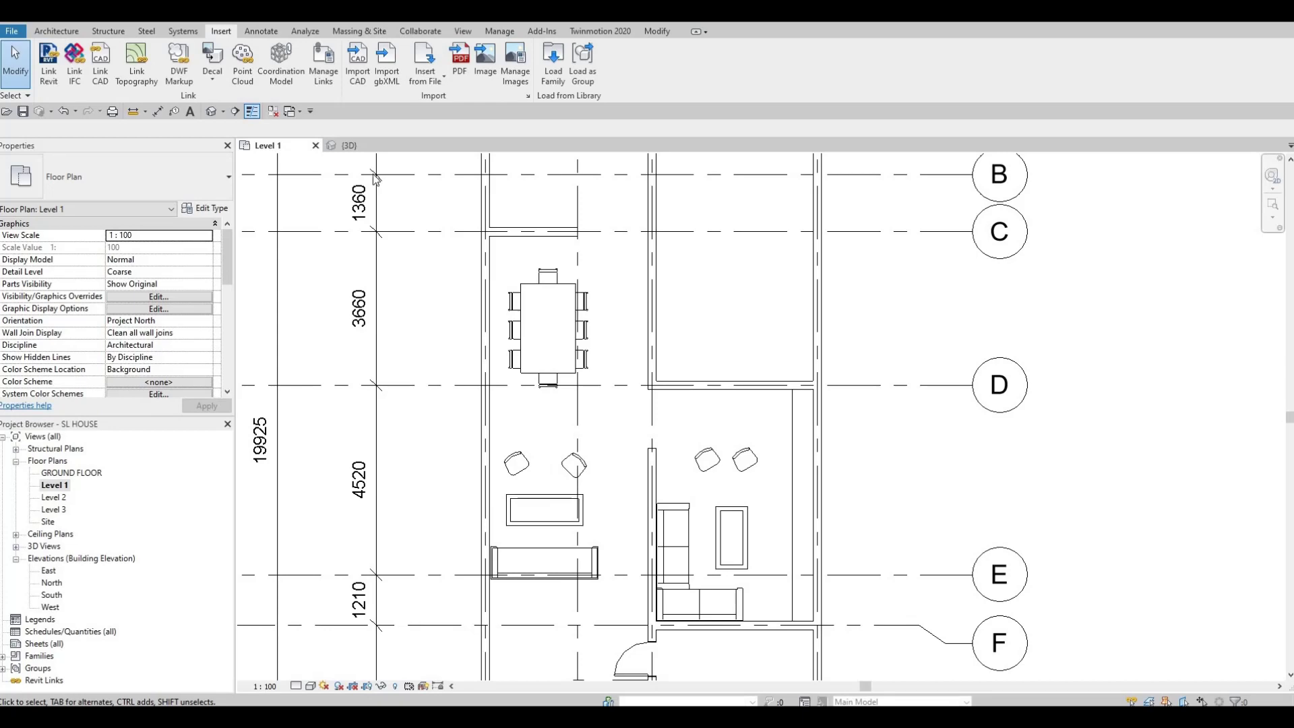
pyautogui.moveTo(578, 171); pyautogui.dragTo(569, 472)
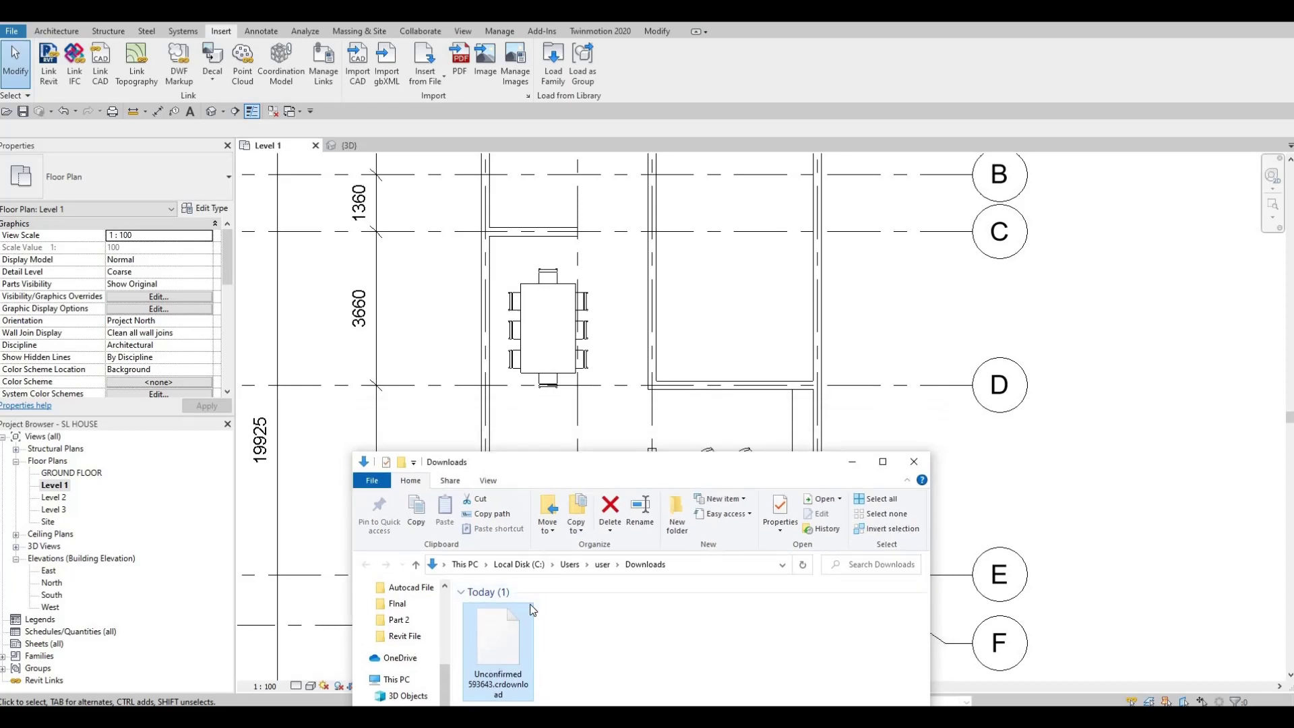
# Load the downloaded sliding door family and place a door at mid-length of the wall facing the dining set, between grids A and D.
pyautogui.click(590, 635)
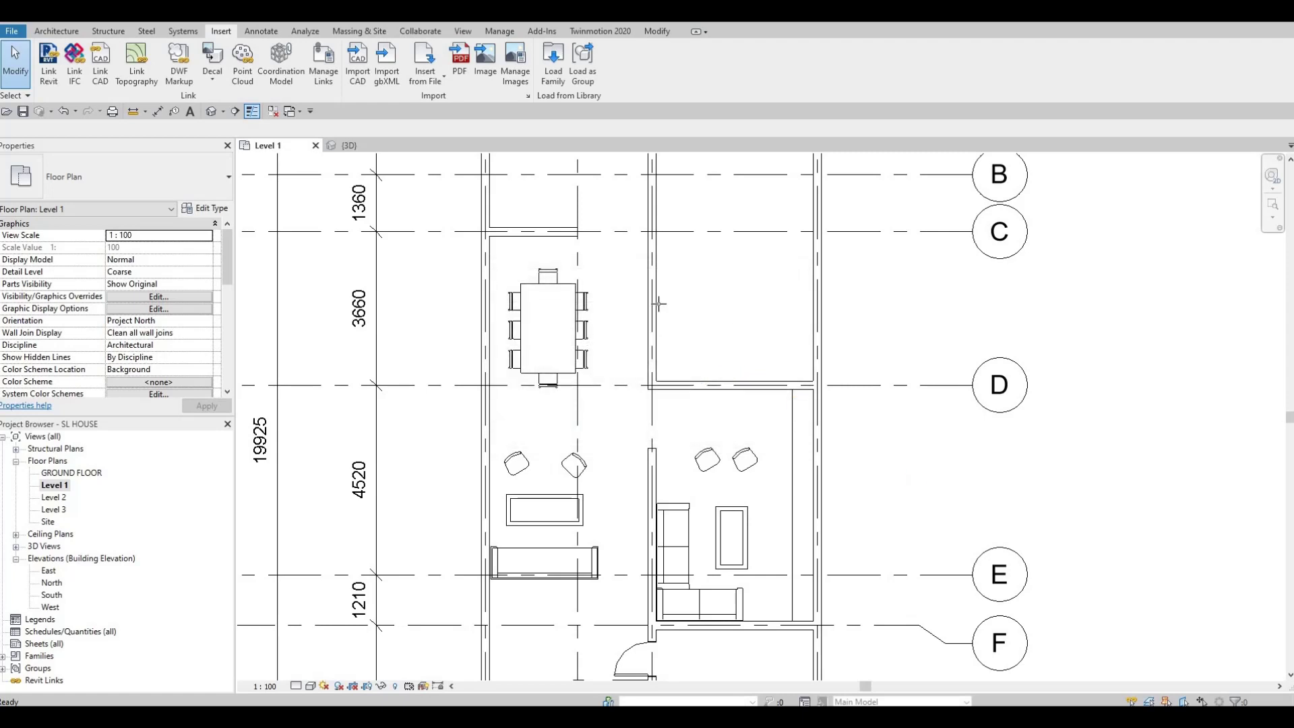
pyautogui.press('F1')
pyautogui.moveTo(687, 523); pyautogui.dragTo(696, 561, button='middle')
pyautogui.moveTo(639, 218); pyautogui.dragTo(658, 417, button='middle')
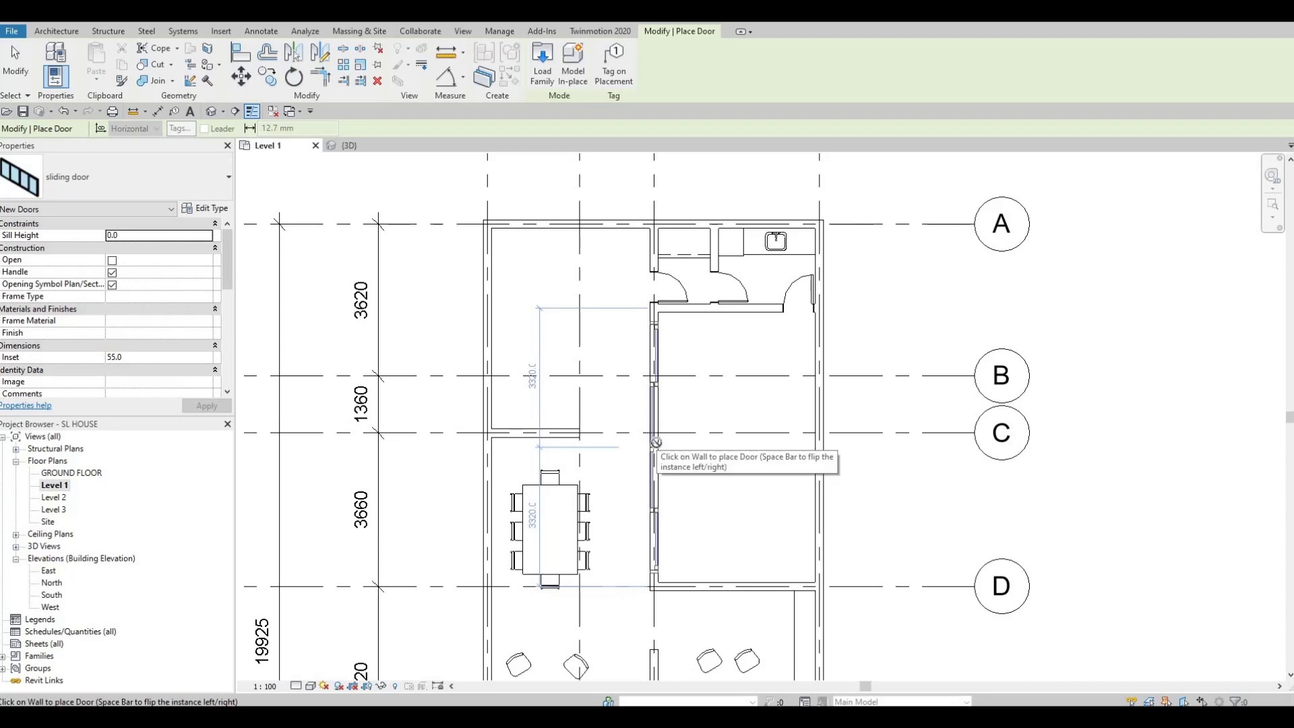
pyautogui.click(657, 443)
pyautogui.press('Escape')
pyautogui.press('Escape')
pyautogui.press('Escape')
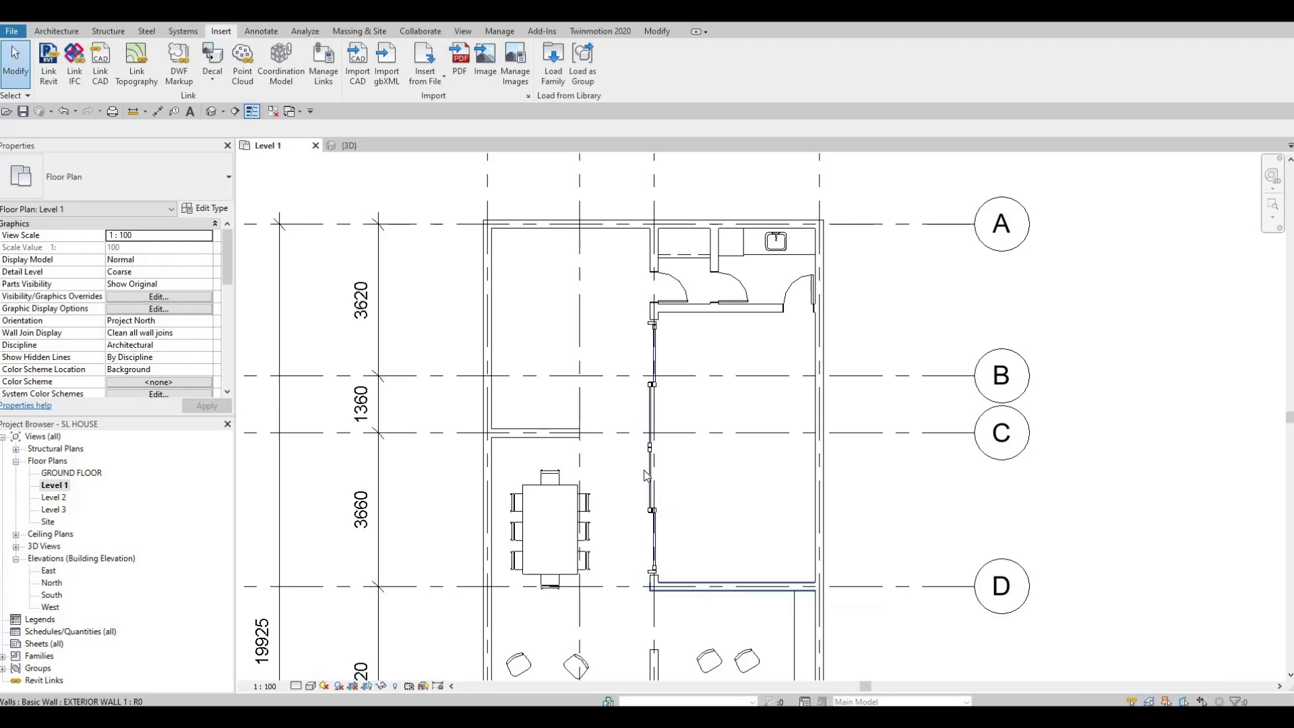
# Set the placed sliding door to Open and its Inset to 0.
pyautogui.click(652, 364)
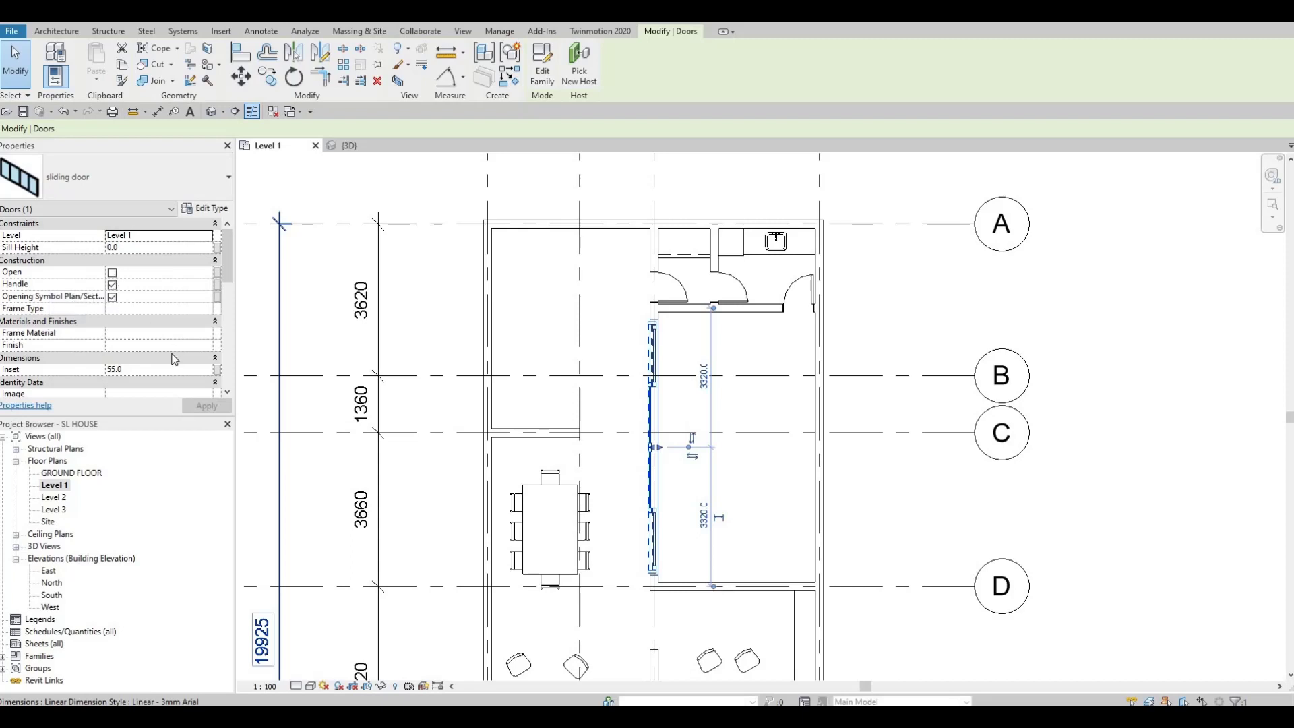
pyautogui.click(92, 288)
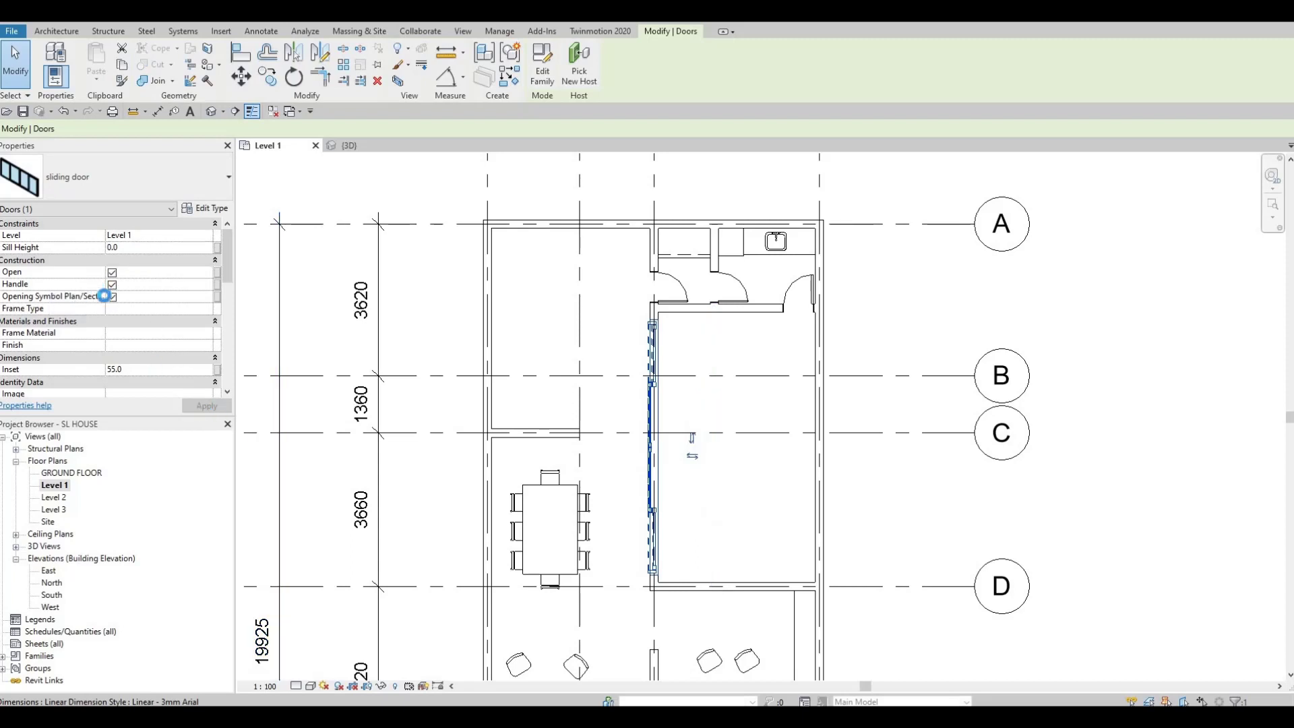
pyautogui.click(139, 374)
pyautogui.write('0')
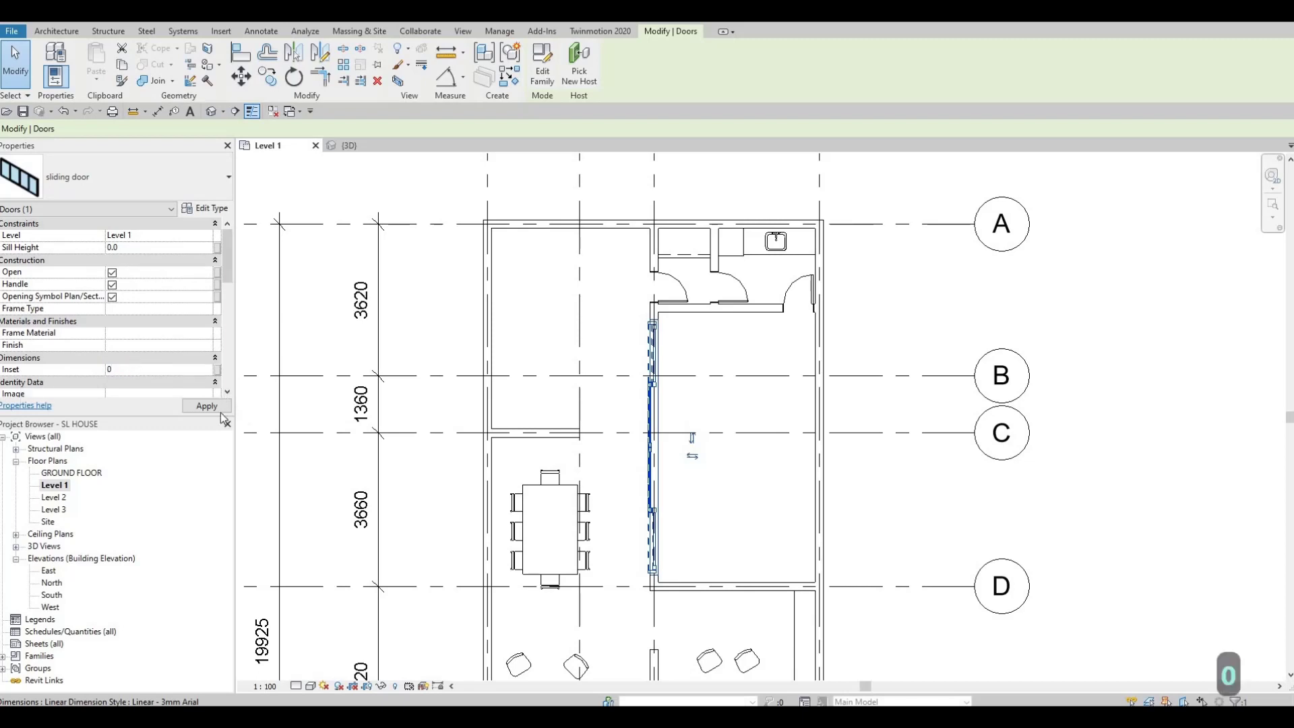
pyautogui.click(206, 407)
pyautogui.scroll(-5, 133, 333)
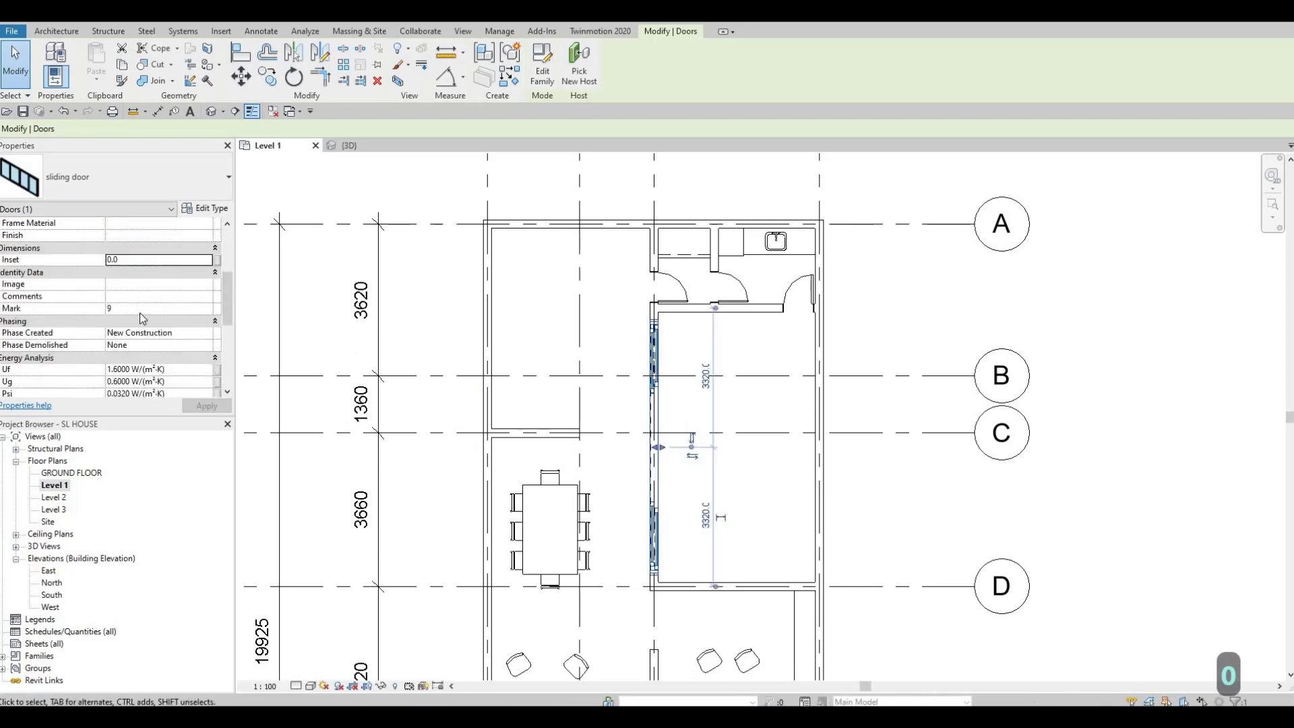
pyautogui.scroll(4, 134, 334)
# Edit the sliding door type so that Gap Top, Gap Left and Gap Right are all 0.
pyautogui.click(206, 209)
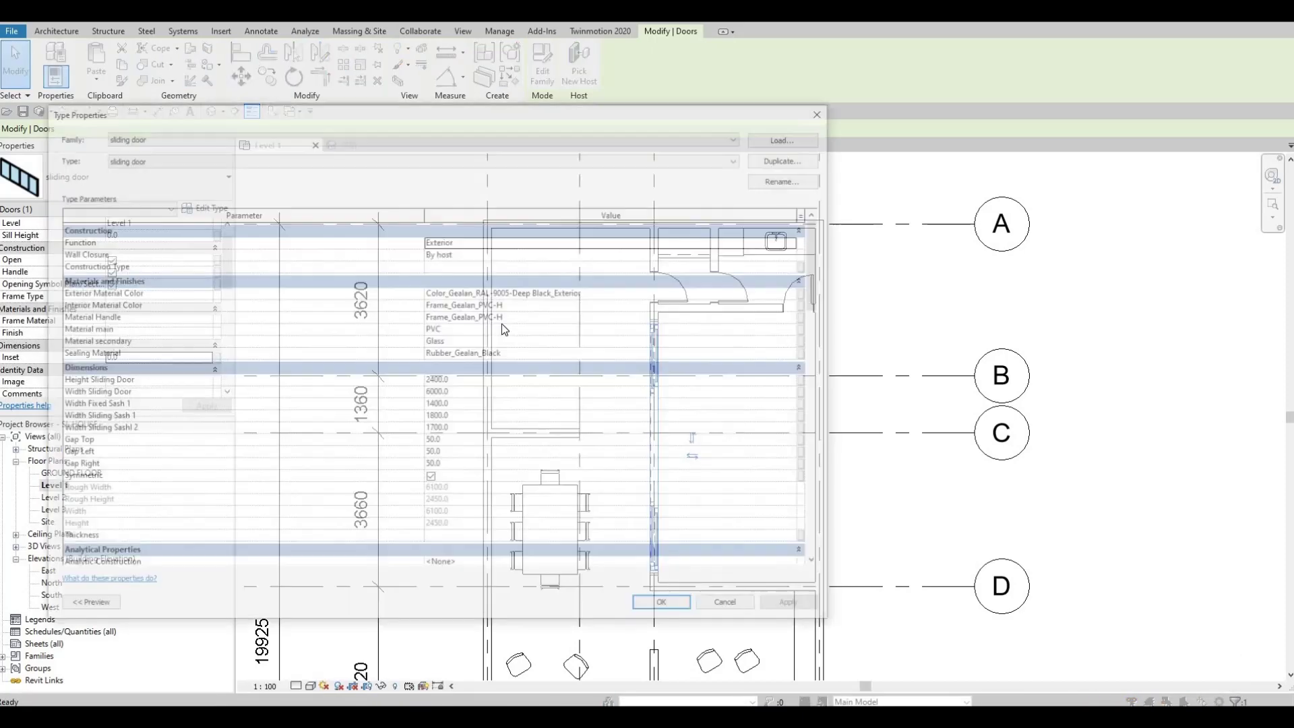
pyautogui.click(450, 442)
pyautogui.write('0')
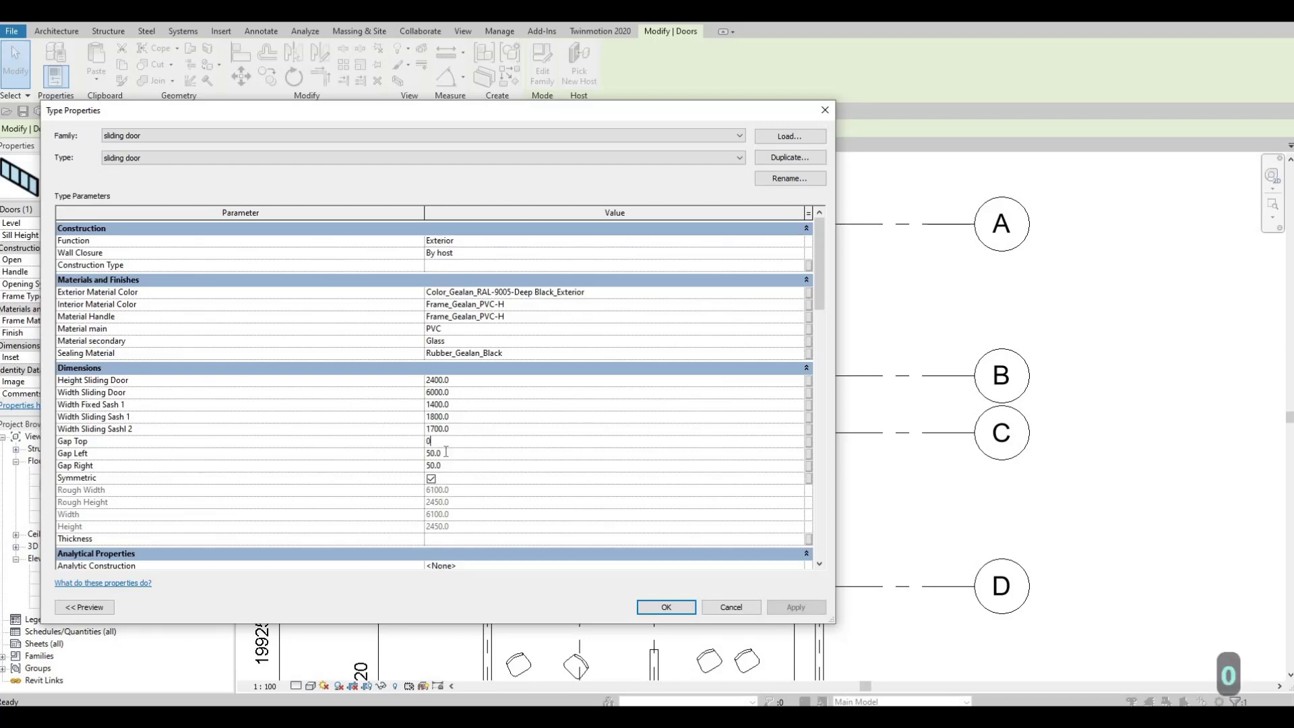
pyautogui.click(444, 453)
pyautogui.write('0')
pyautogui.moveTo(444, 453); pyautogui.dragTo(375, 455)
pyautogui.write('0')
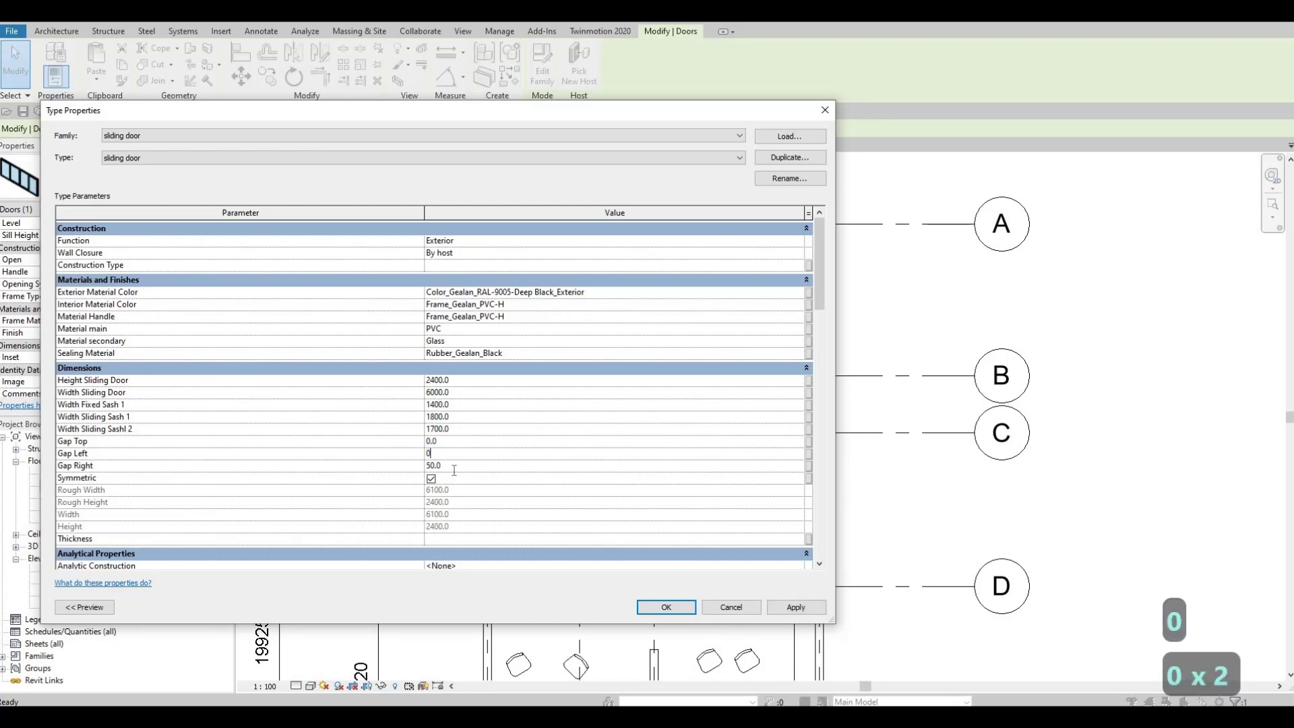
pyautogui.click(375, 471)
pyautogui.write('0')
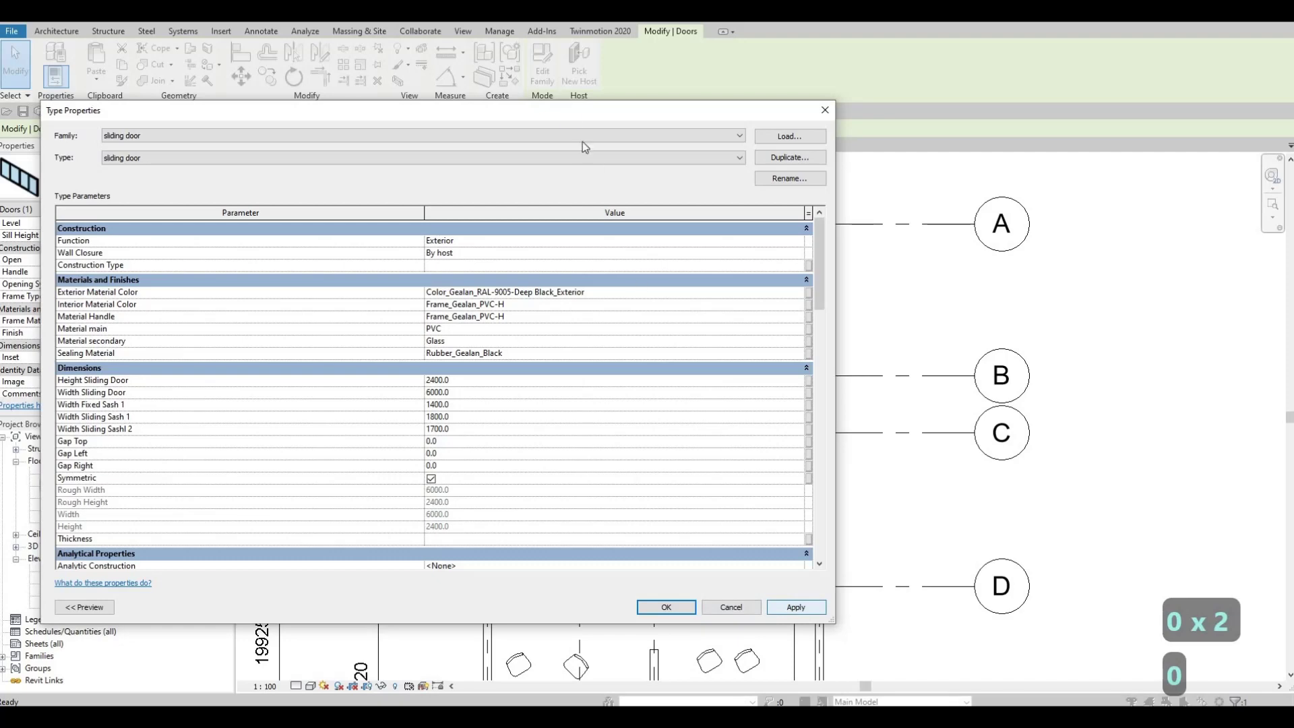
pyautogui.click(684, 608)
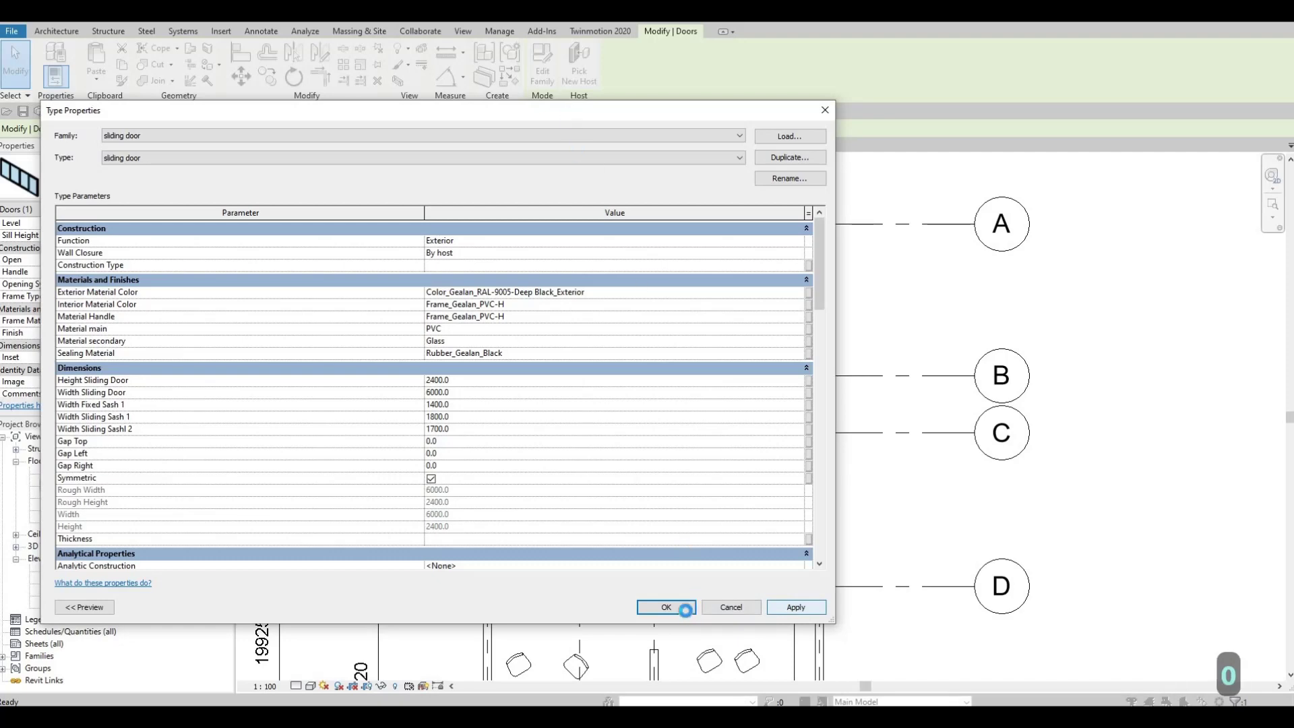
pyautogui.click(687, 610)
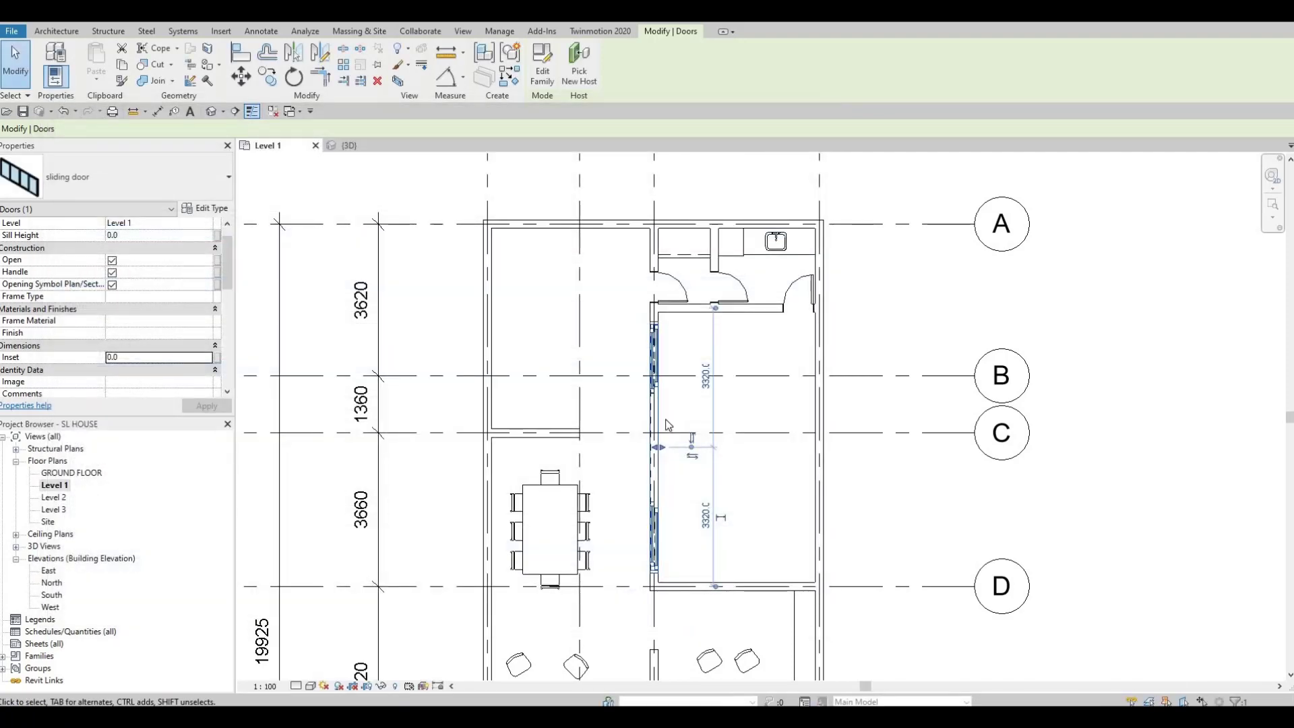
pyautogui.scroll(5, 632, 303)
pyautogui.press('Escape')
pyautogui.press('Escape')
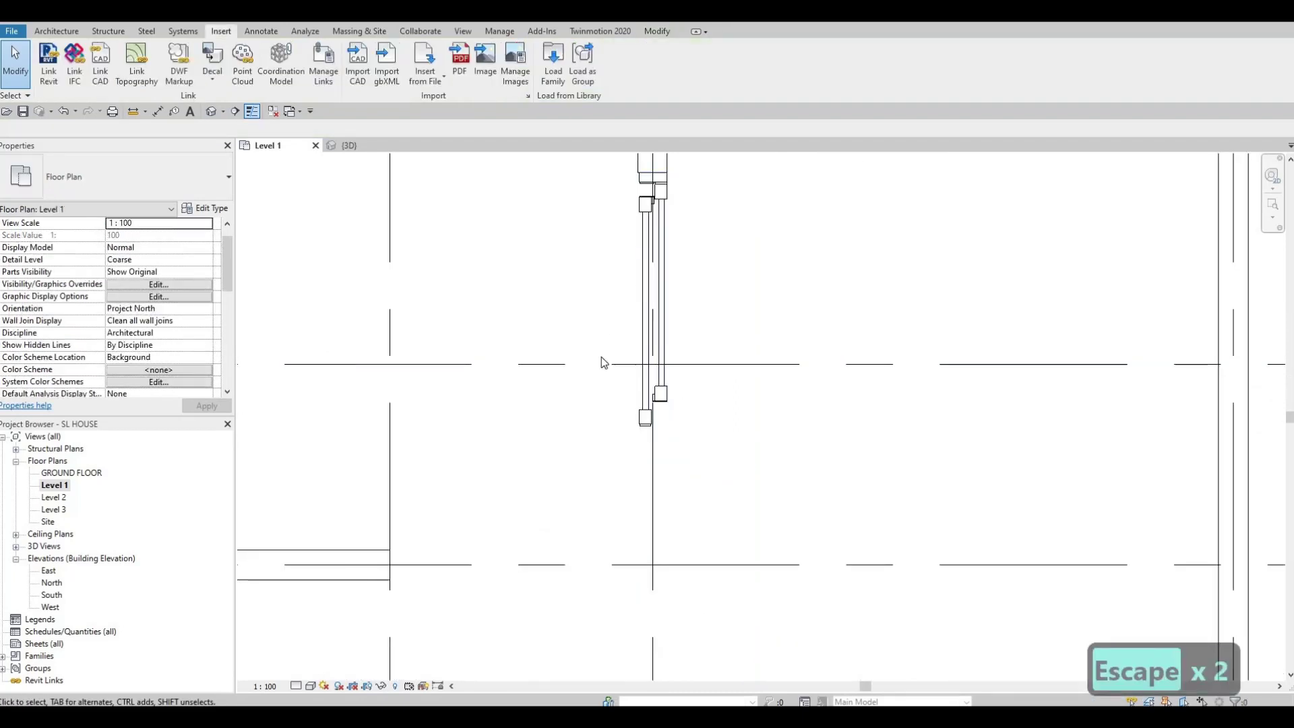
pyautogui.scroll(-1, 600, 362)
pyautogui.scroll(-2, 604, 402)
pyautogui.click(594, 395)
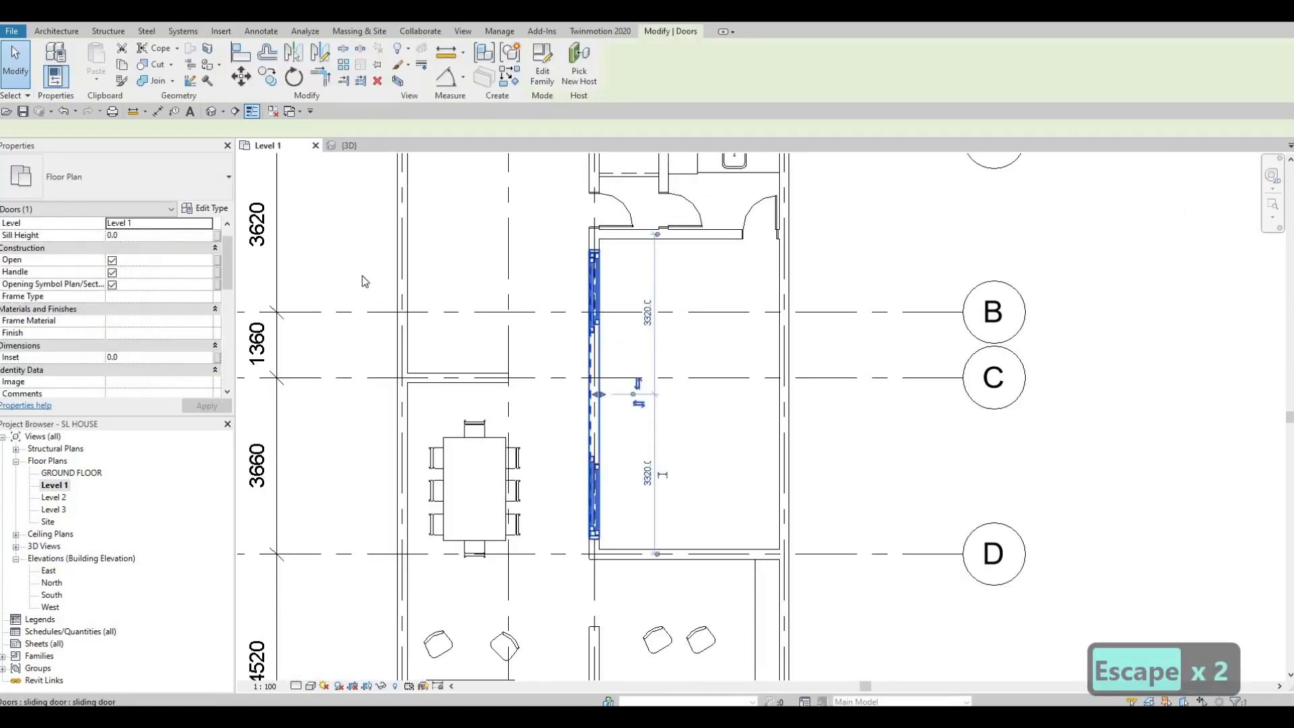
pyautogui.click(204, 208)
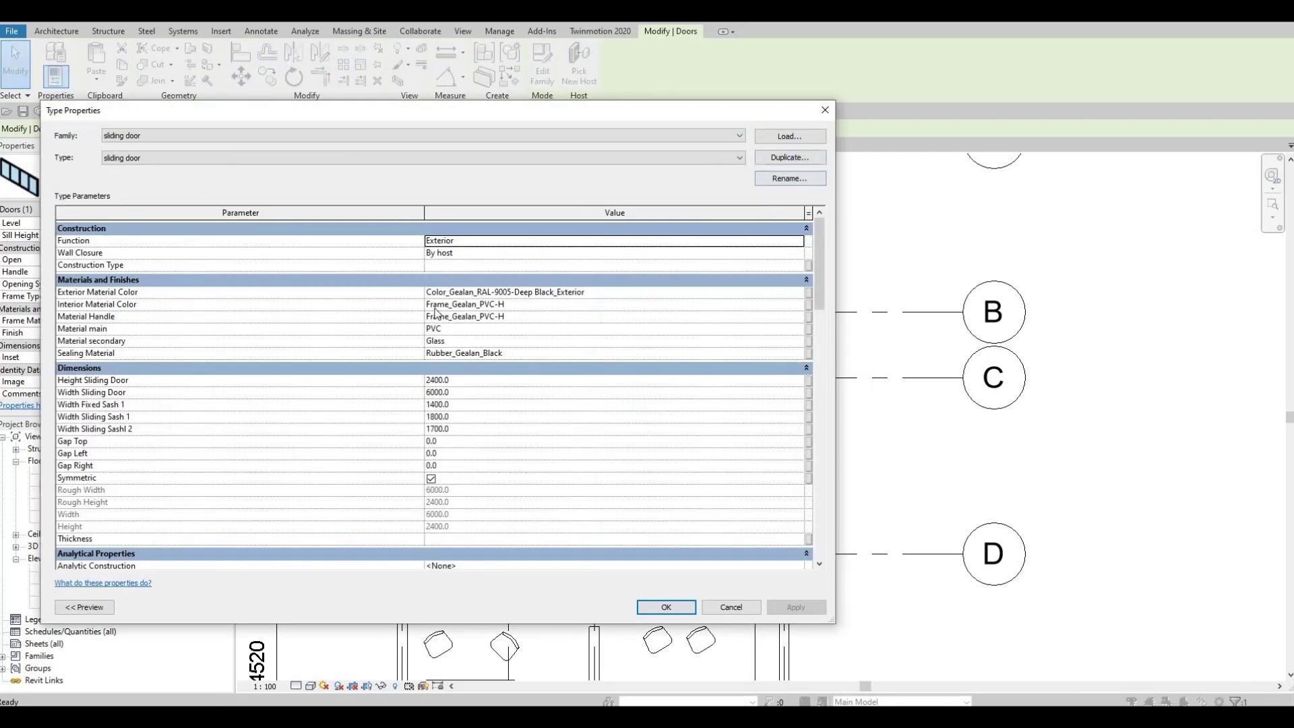
pyautogui.click(790, 157)
pyautogui.press('Escape')
pyautogui.press('Escape')
pyautogui.press('Escape')
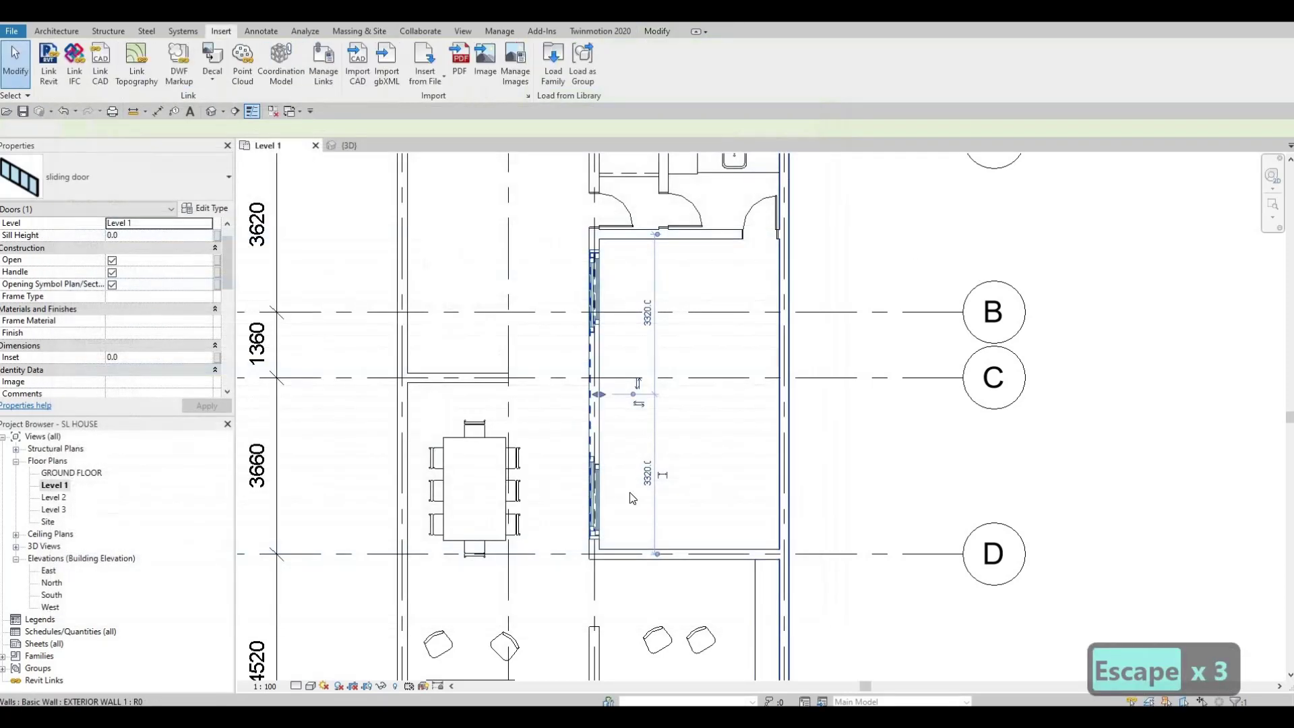
# Measure along the grid D wall from the sliding door wall's inner face to the parallel line south of grid D.
pyautogui.click(158, 112)
pyautogui.scroll(3, 714, 517)
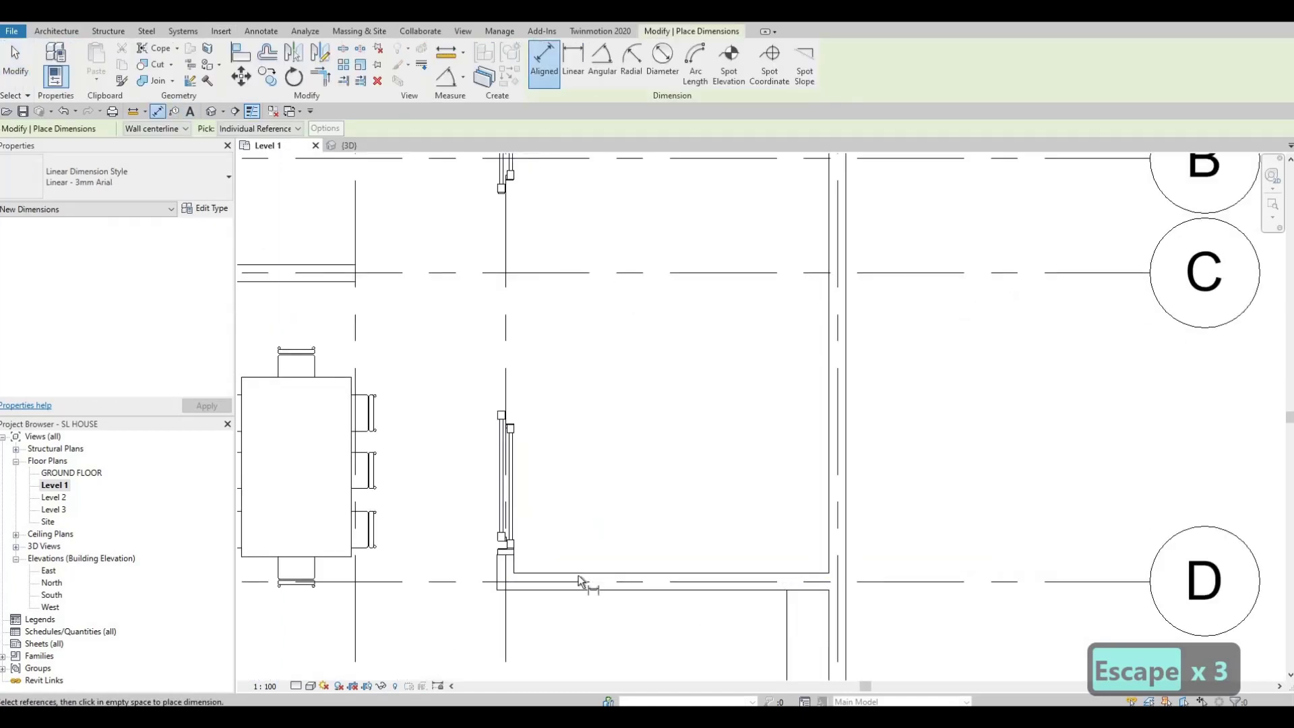
pyautogui.click(786, 606)
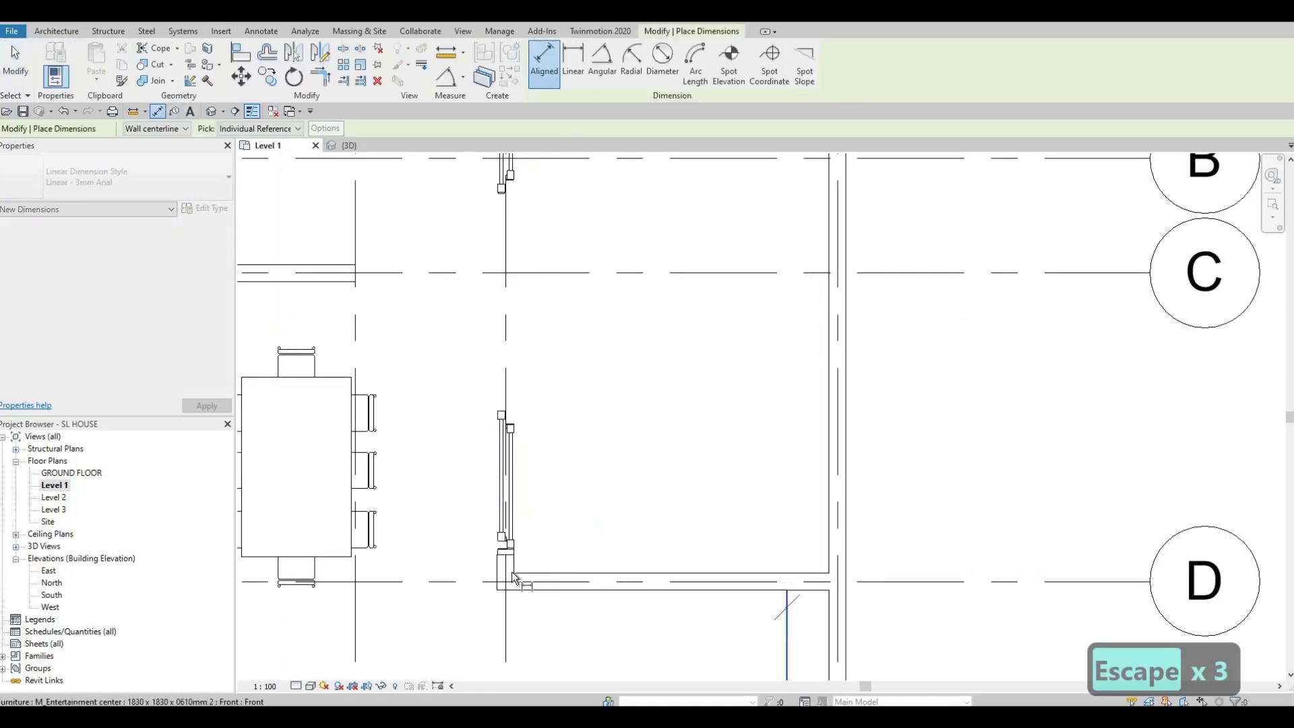
pyautogui.press('Tab')
pyautogui.click(617, 499)
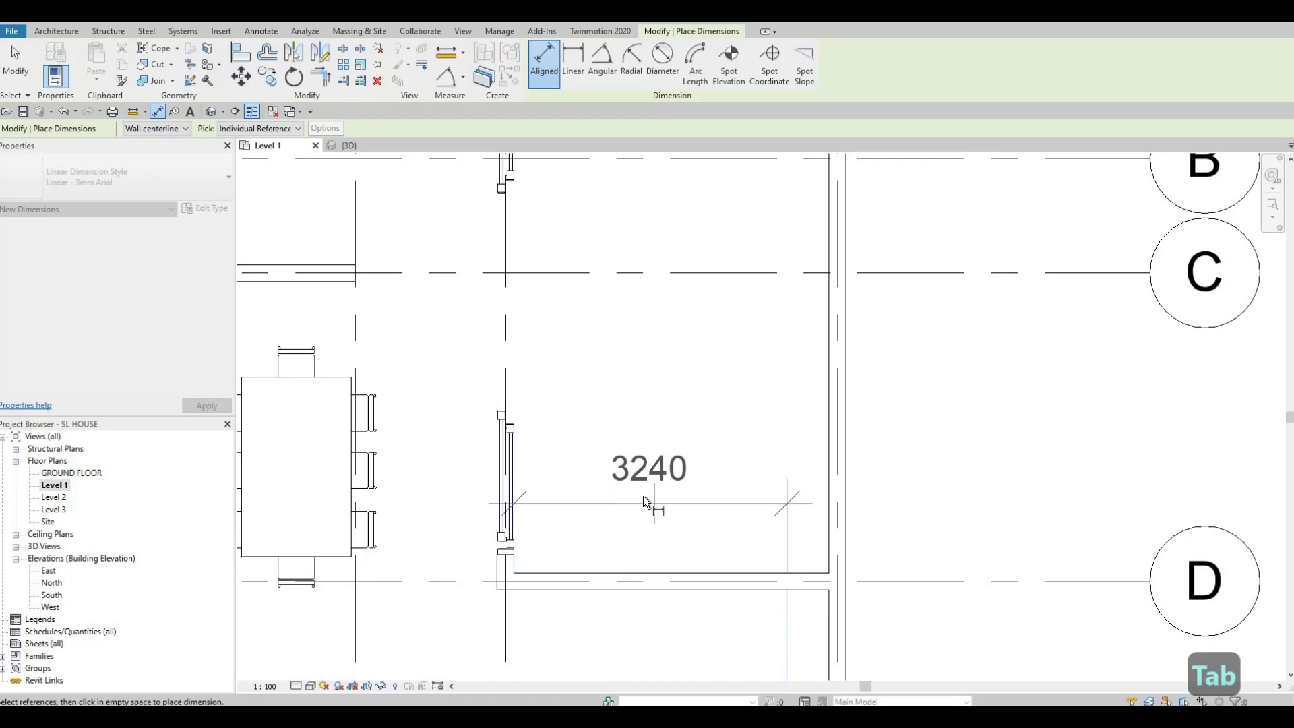
pyautogui.press('Escape')
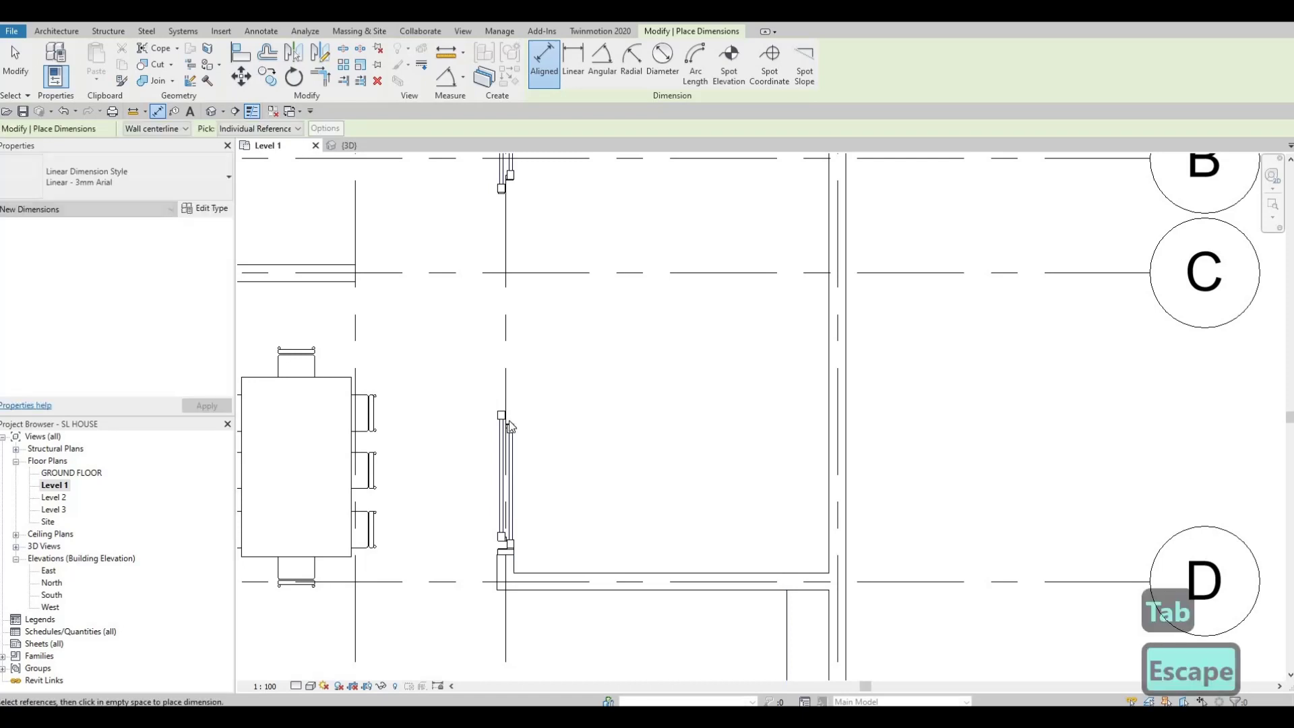
pyautogui.press('Escape')
pyautogui.press('Escape')
# Duplicate the sliding door type as sliding door 2 and set its Width Sliding Door to 3000.
pyautogui.click(468, 371)
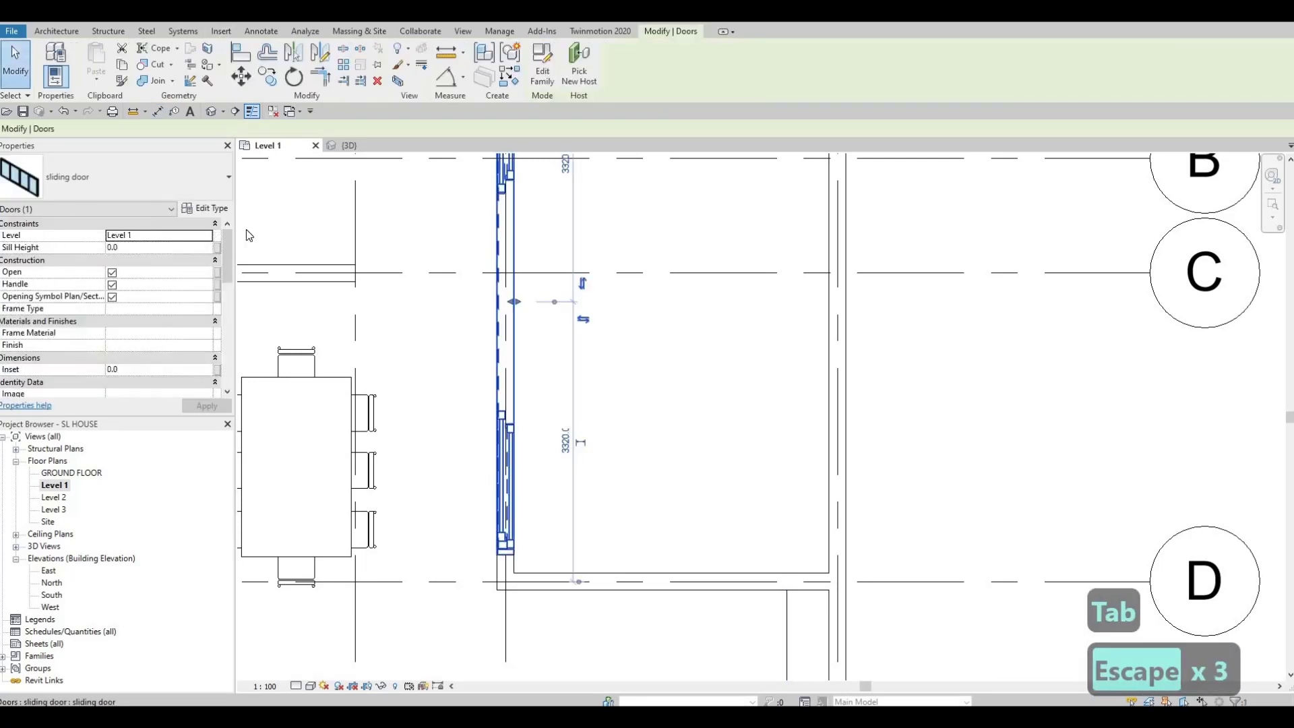
pyautogui.click(209, 208)
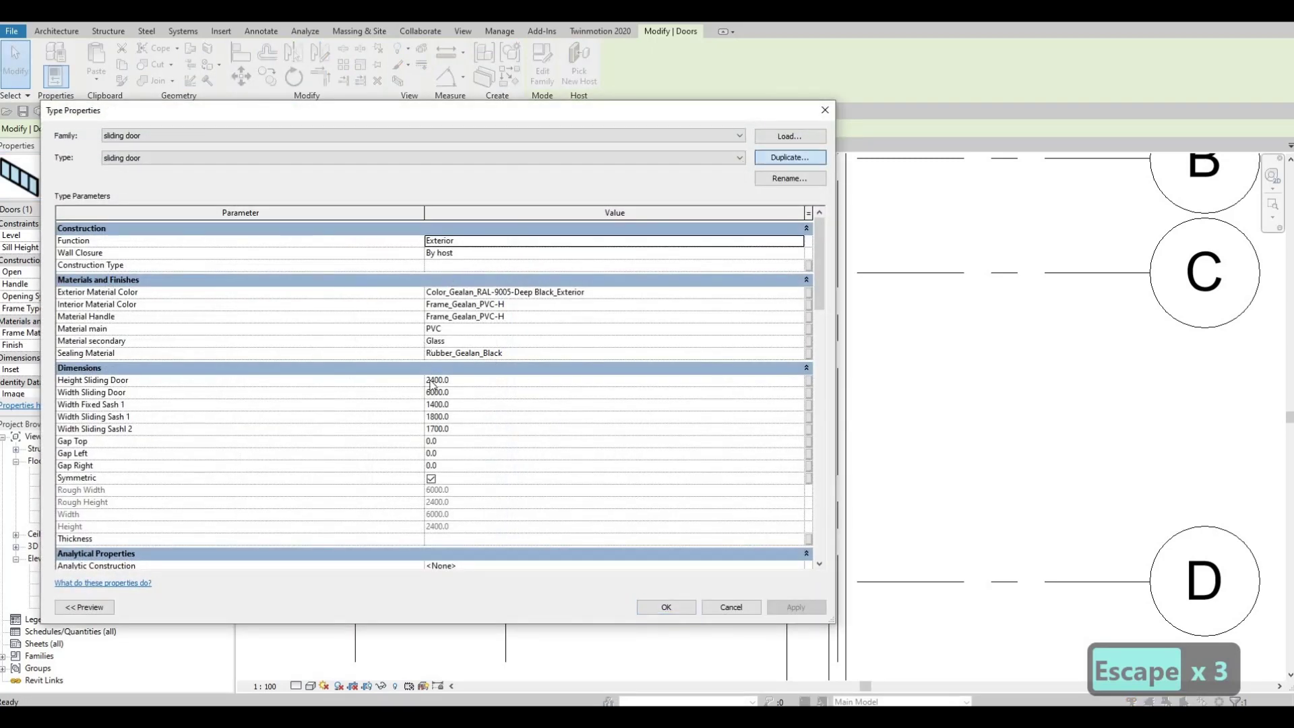
pyautogui.press('Return')
pyautogui.click(431, 394)
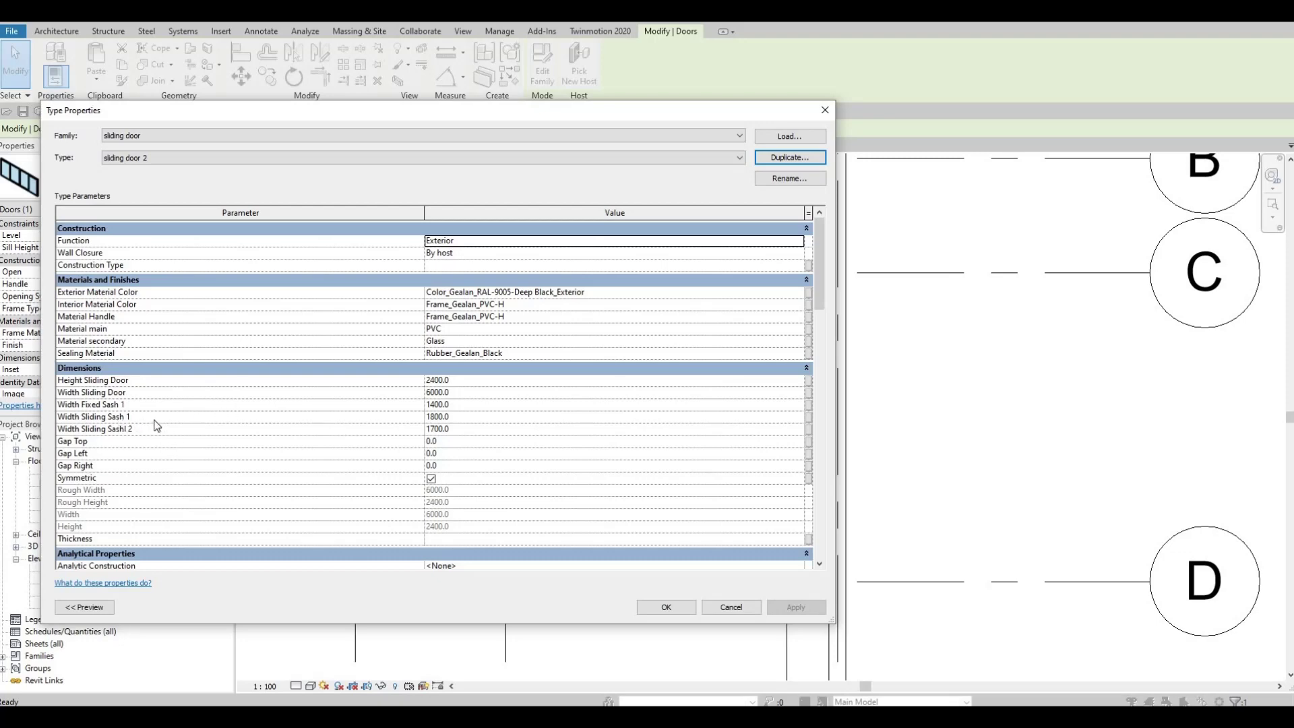
pyautogui.click(464, 398)
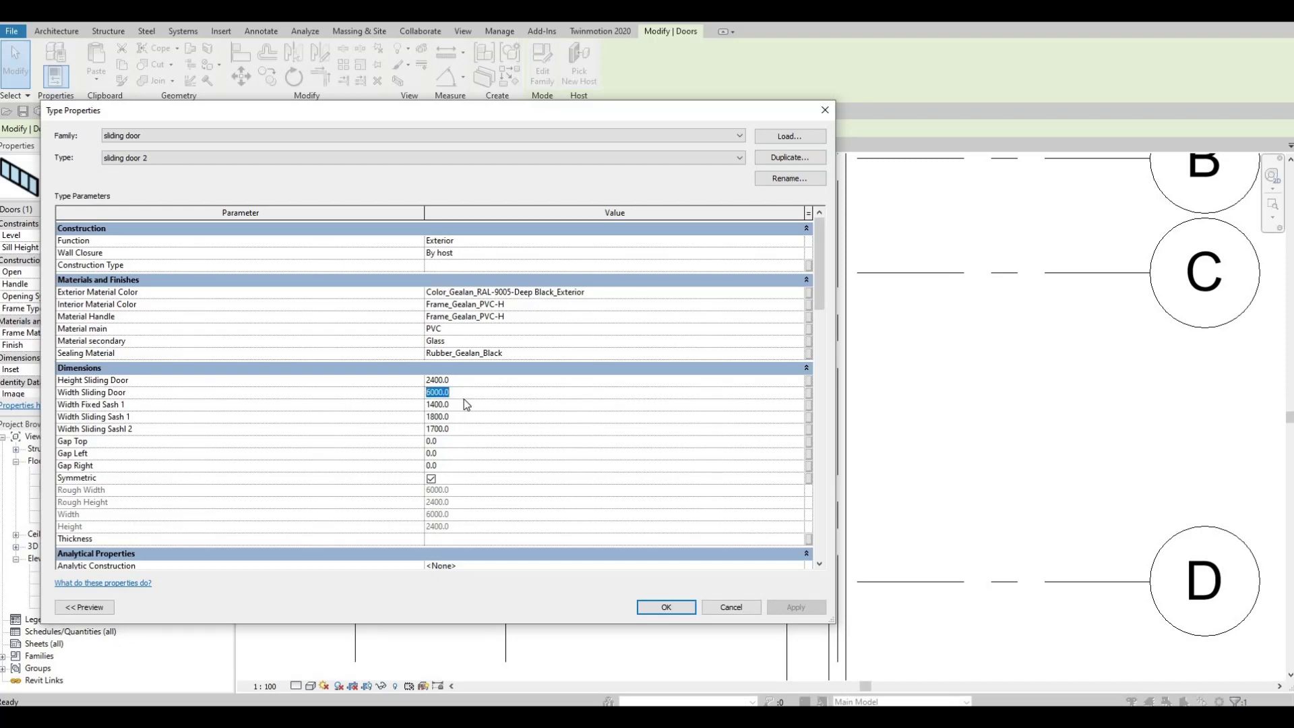
pyautogui.write('3000')
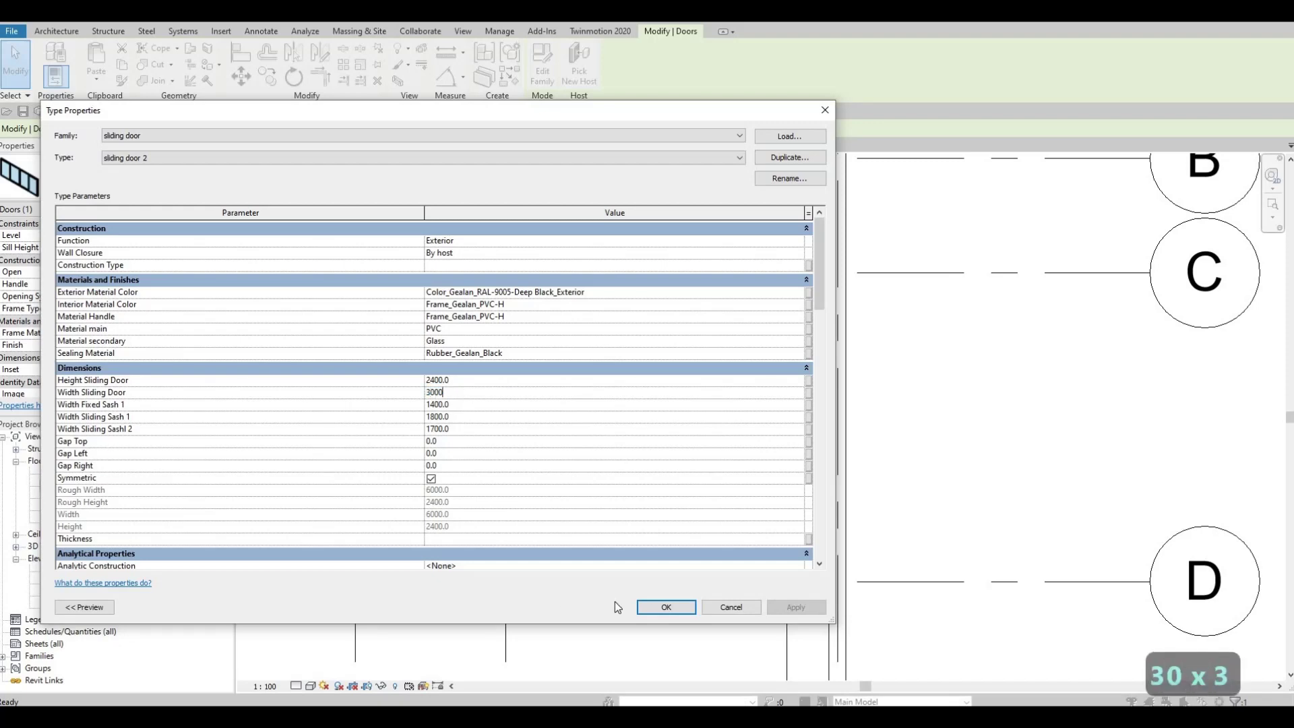
pyautogui.click(668, 608)
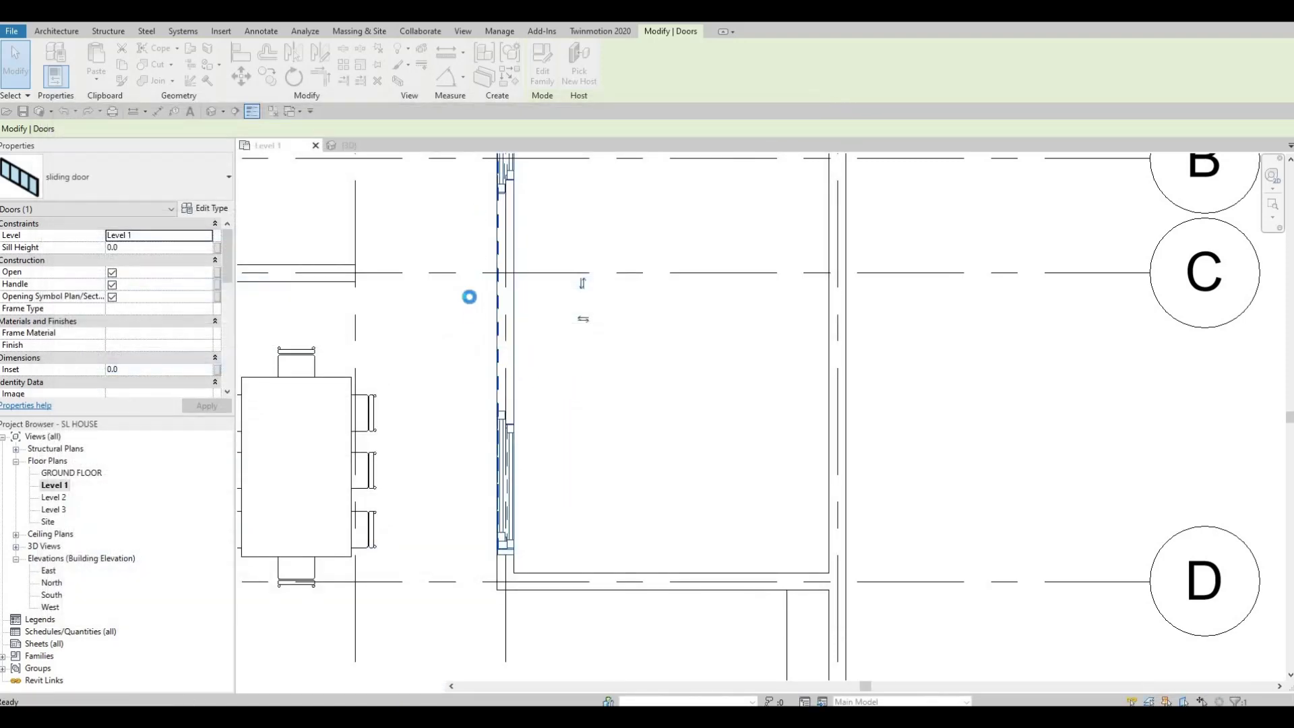
# Place another sliding door 2 in the grid D wall, centred about 1700 mm from the centreline of the wall holding the first sliding door.
pyautogui.scroll(-4, 482, 310)
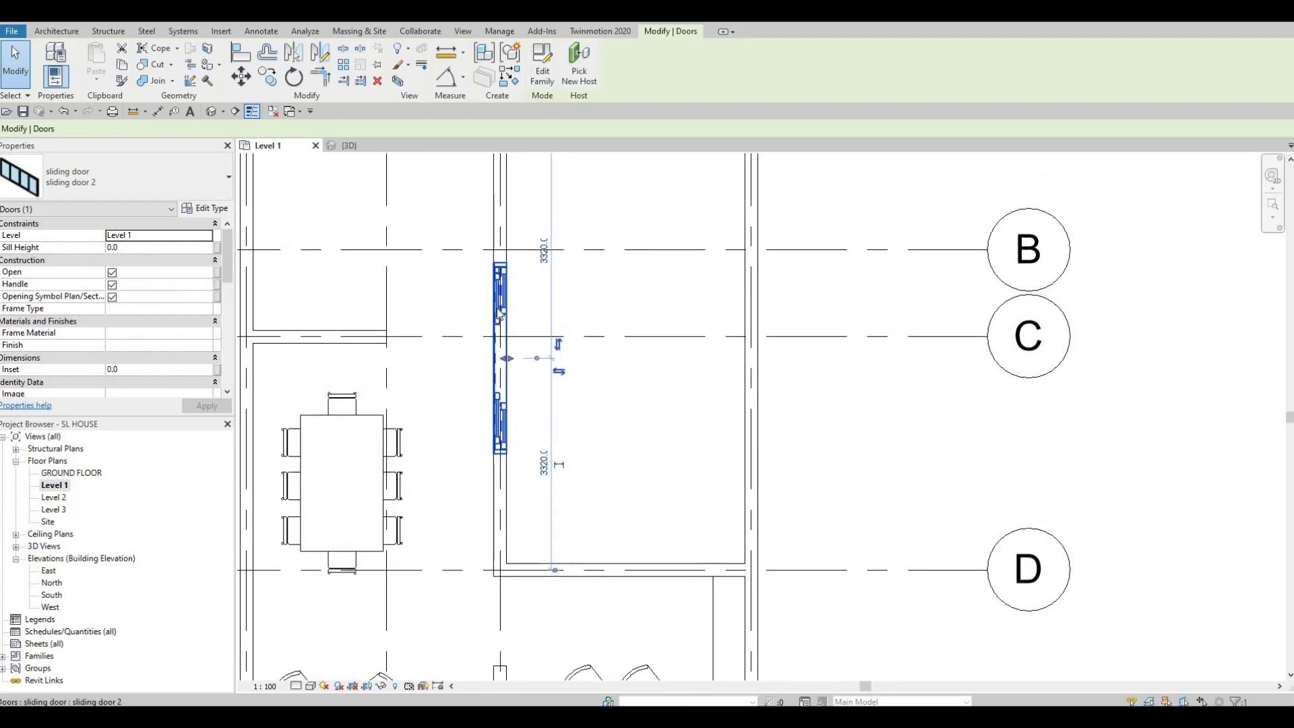
pyautogui.press('Escape')
pyautogui.press('Escape')
pyautogui.press('Escape')
pyautogui.click(498, 312)
pyautogui.press('c')
pyautogui.press('s')
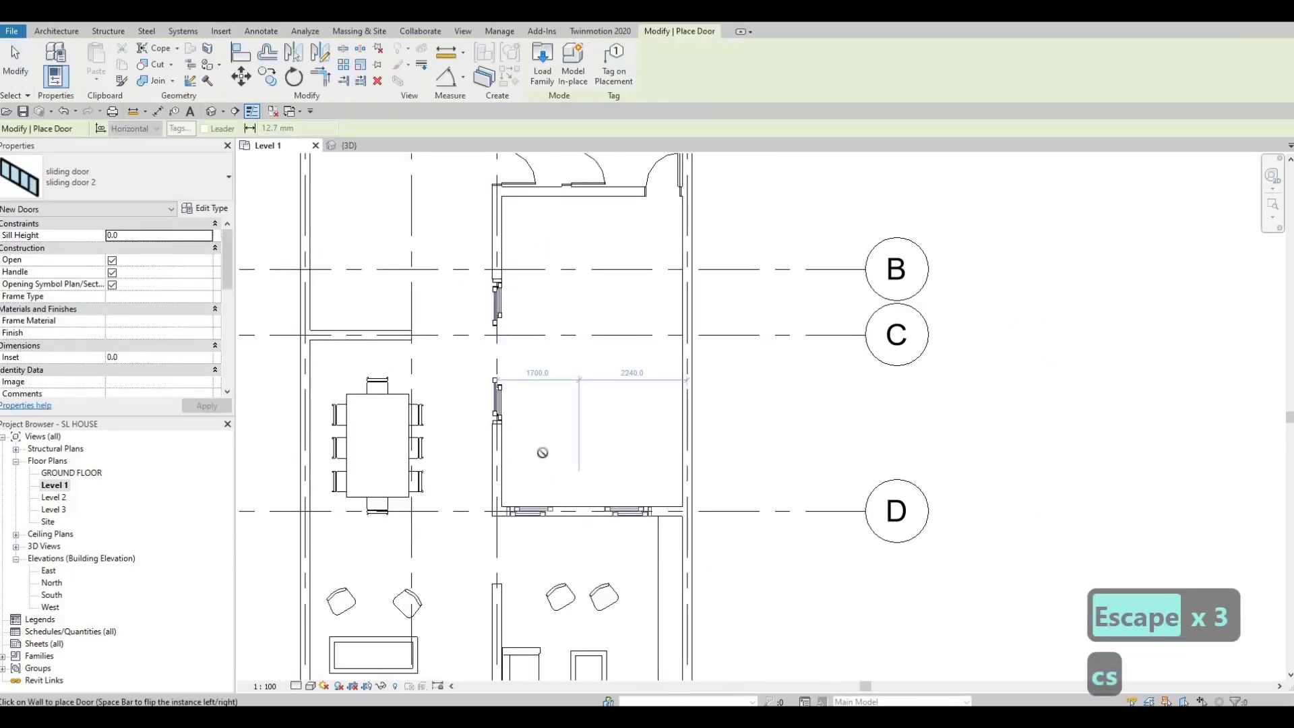
pyautogui.press('Escape')
pyautogui.press('Escape')
pyautogui.press('Escape')
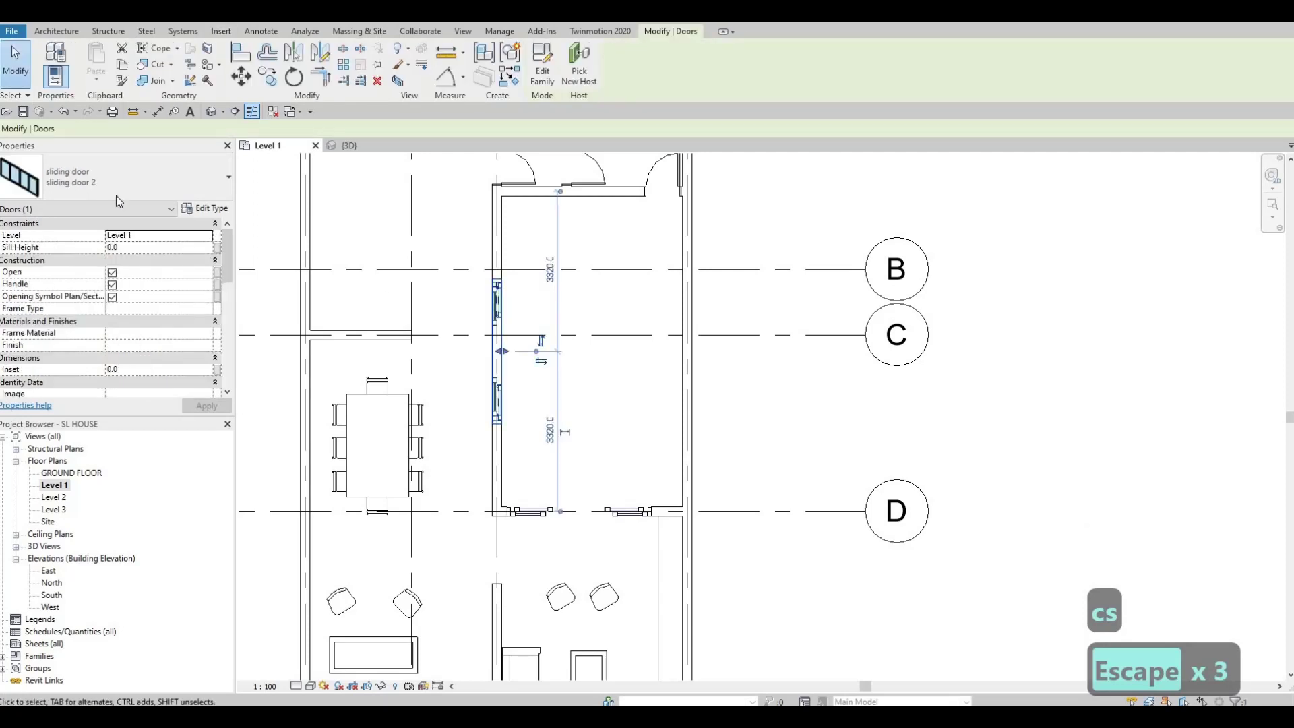
# Change the door in the wall facing the dining set back to the original sliding door type.
pyautogui.click(116, 193)
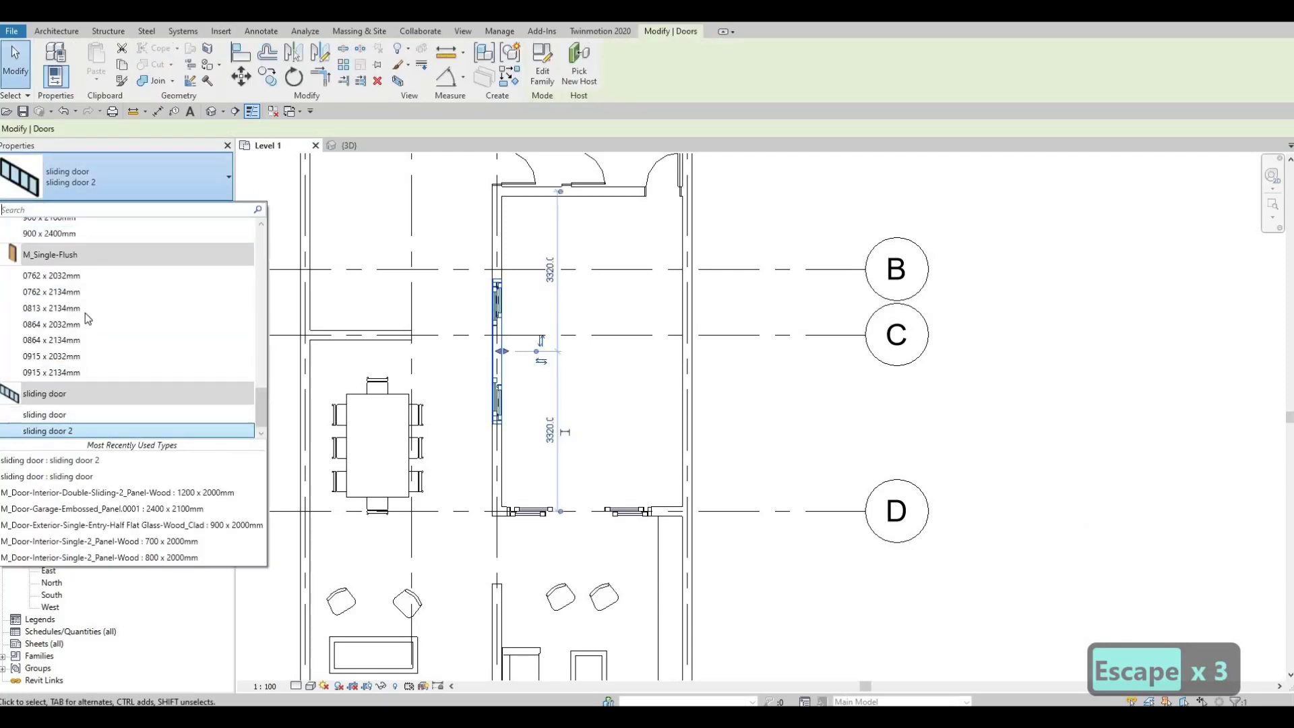
pyautogui.click(68, 195)
pyautogui.click(68, 182)
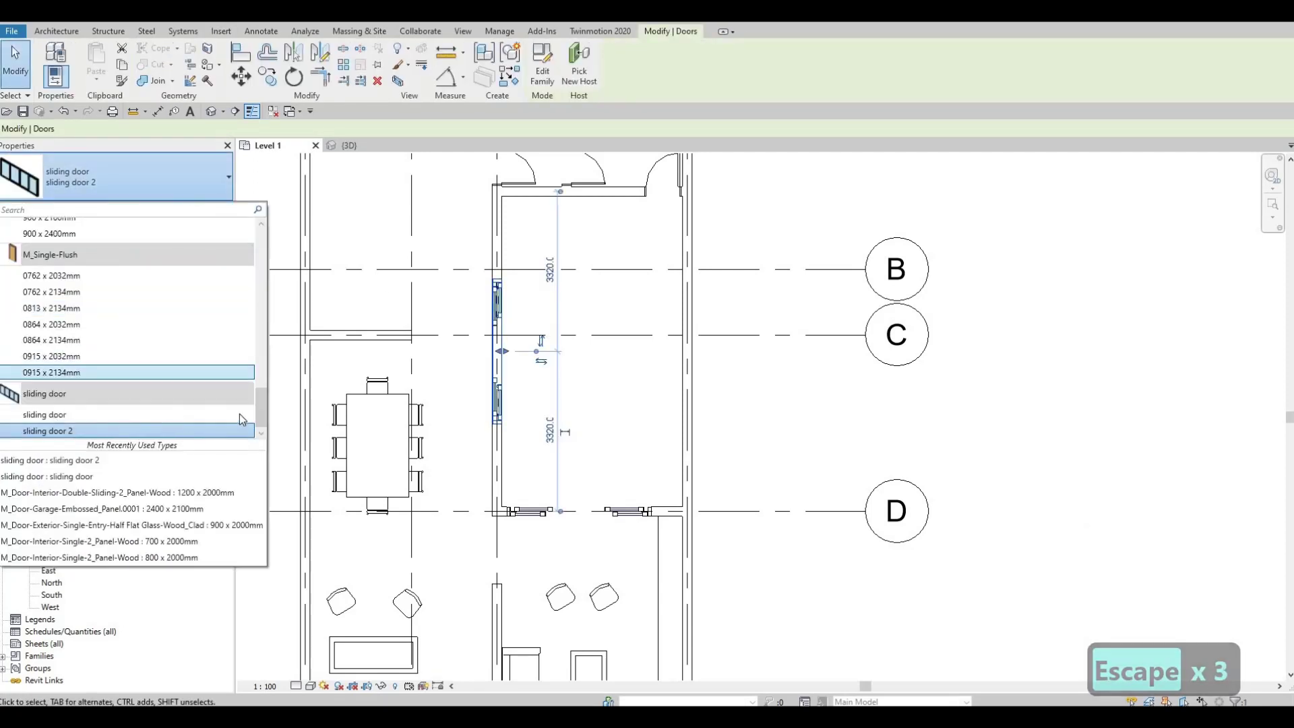
pyautogui.click(240, 414)
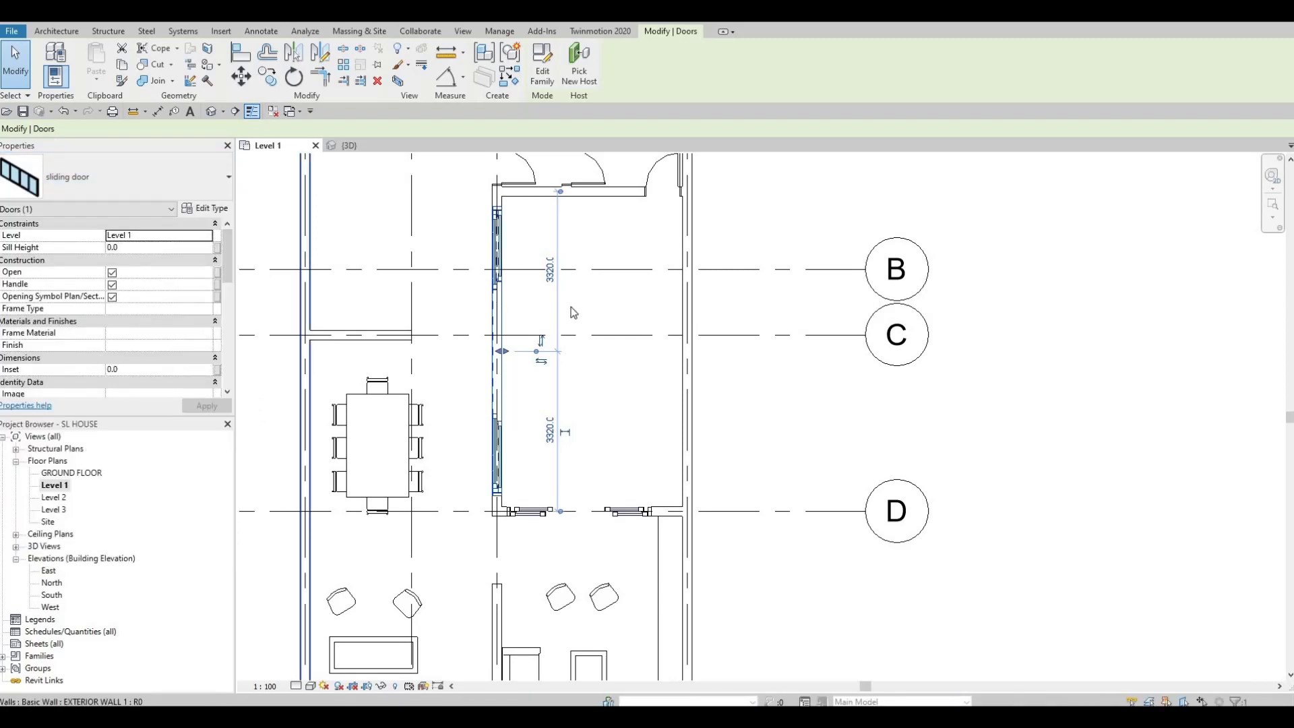
pyautogui.press('F1')
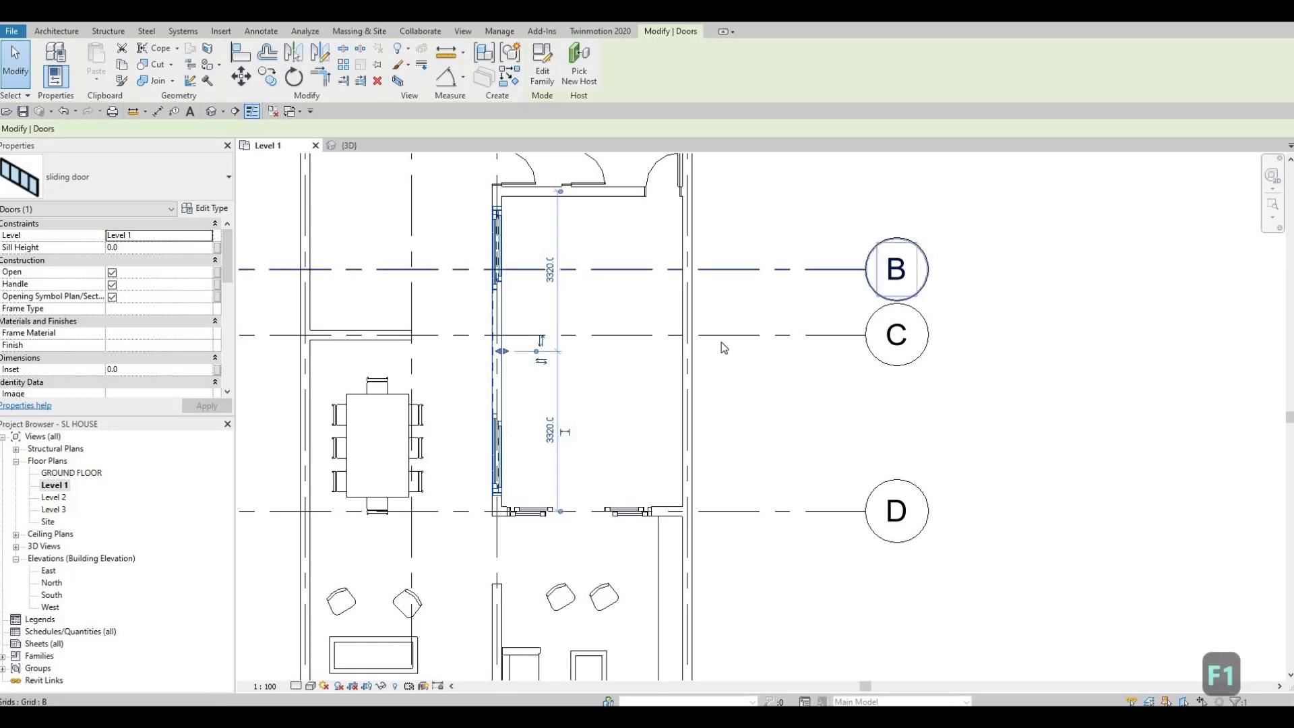
pyautogui.moveTo(566, 341); pyautogui.dragTo(696, 335, button='middle')
pyautogui.scroll(-2, 698, 324)
pyautogui.press('Escape')
pyautogui.press('Escape')
pyautogui.moveTo(676, 549); pyautogui.dragTo(641, 639, button='middle')
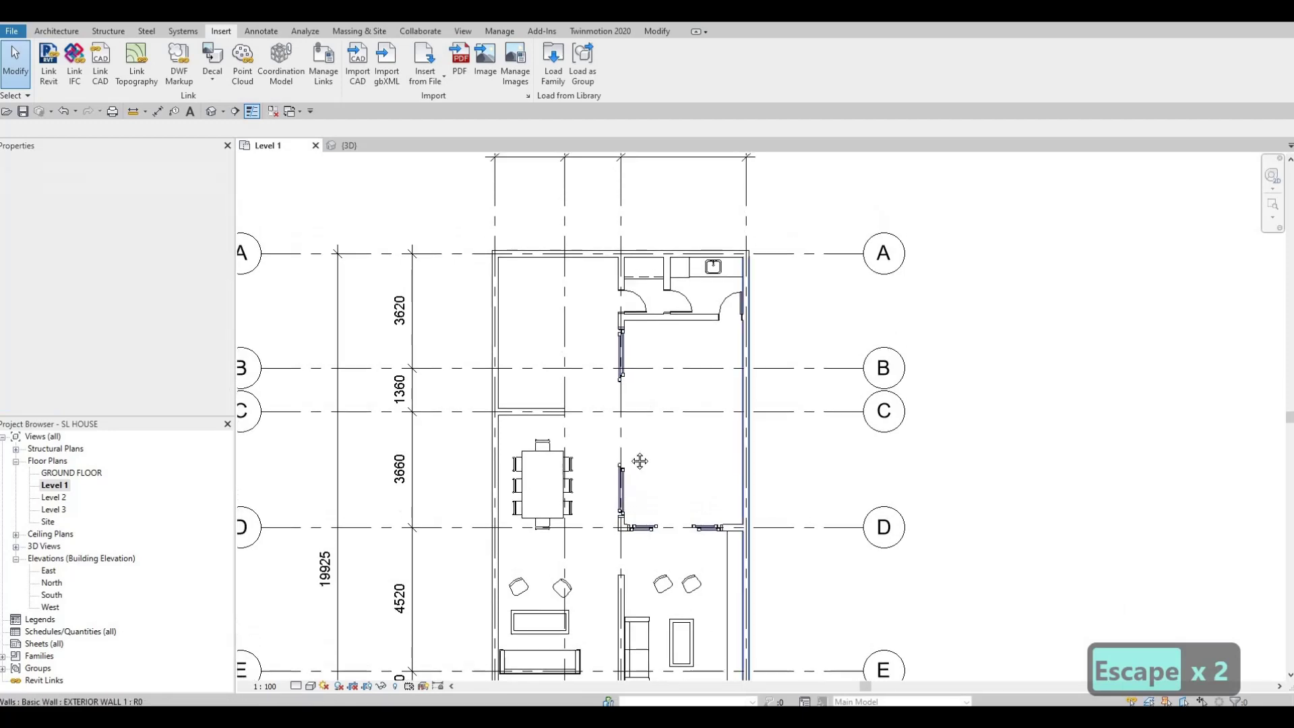
# Review the Level 1 floor plan from grid A to grid H, checking the sliding doors, the dining and living furniture and the overall layout.
pyautogui.scroll(-1, 738, 488)
pyautogui.scroll(3, 699, 340)
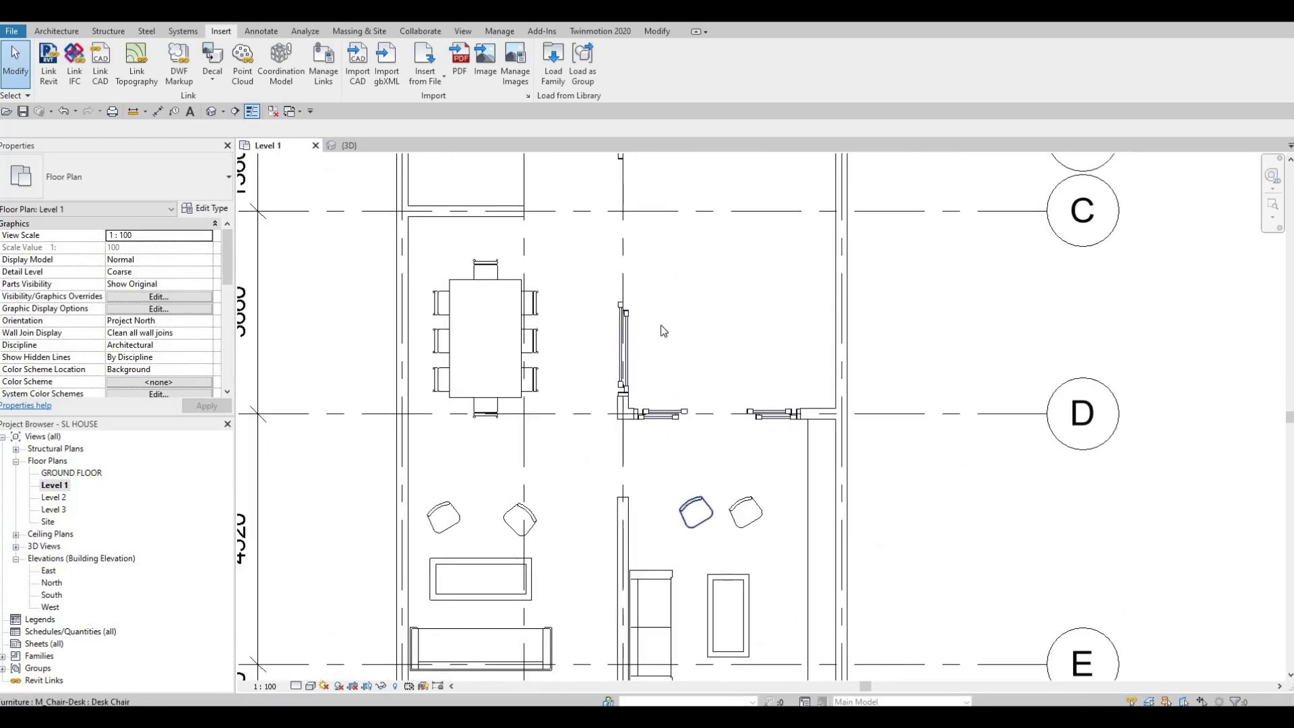
pyautogui.moveTo(712, 260); pyautogui.dragTo(711, 374, button='middle')
pyautogui.scroll(-1, 711, 373)
pyautogui.moveTo(693, 284); pyautogui.dragTo(605, 293, button='middle')
pyautogui.scroll(-2, 641, 357)
pyautogui.moveTo(632, 344); pyautogui.dragTo(630, 344, button='middle')
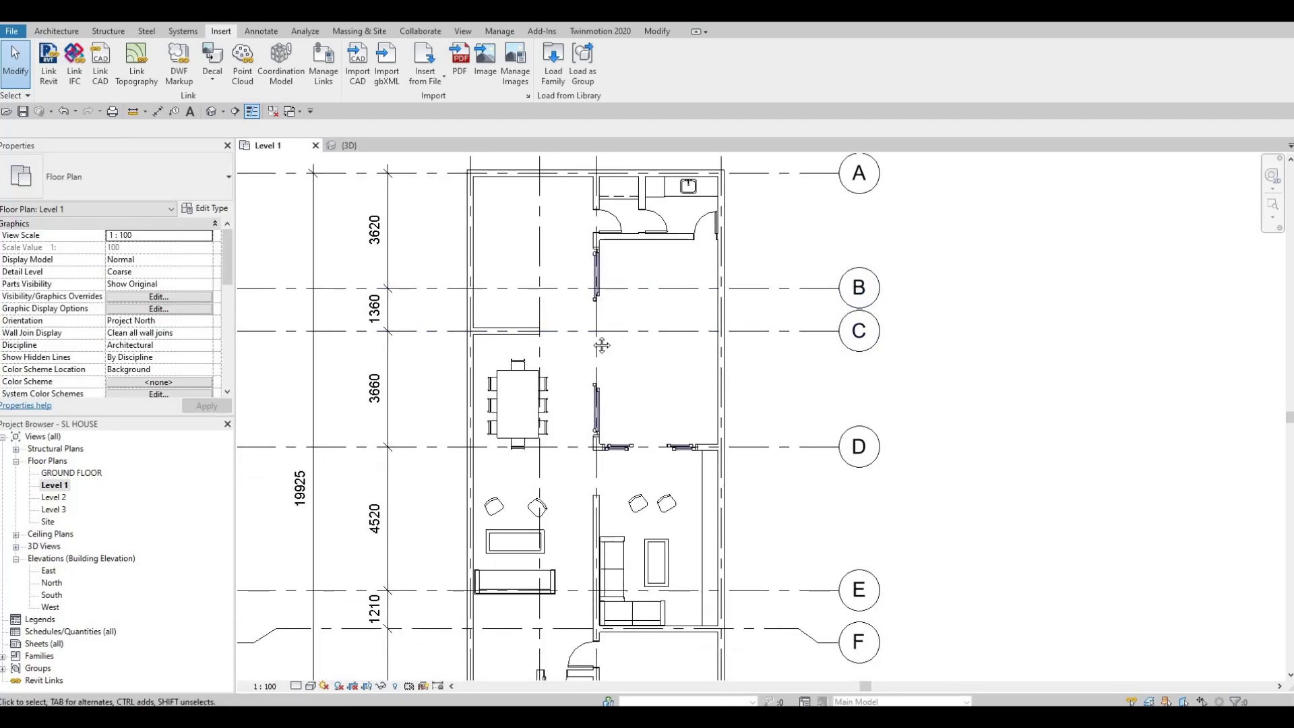
pyautogui.scroll(-3, 563, 340)
pyautogui.scroll(-2, 585, 333)
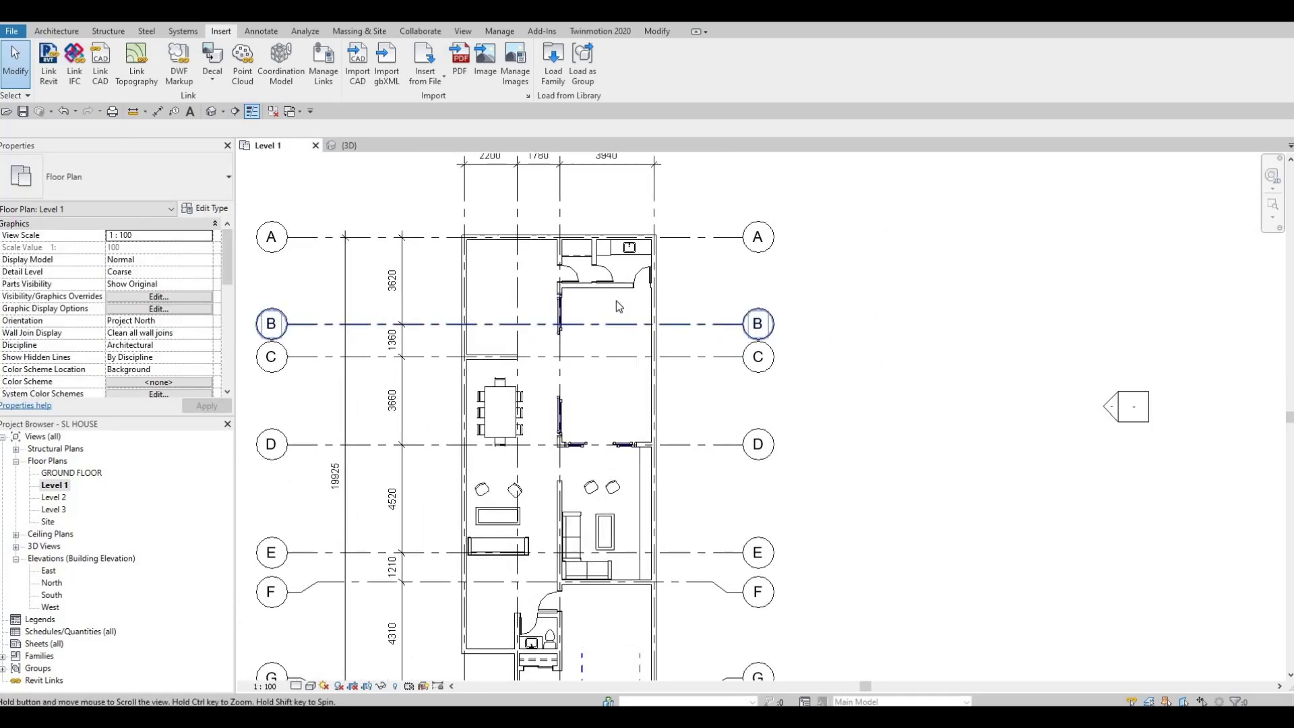
pyautogui.moveTo(646, 306); pyautogui.dragTo(675, 238, button='middle')
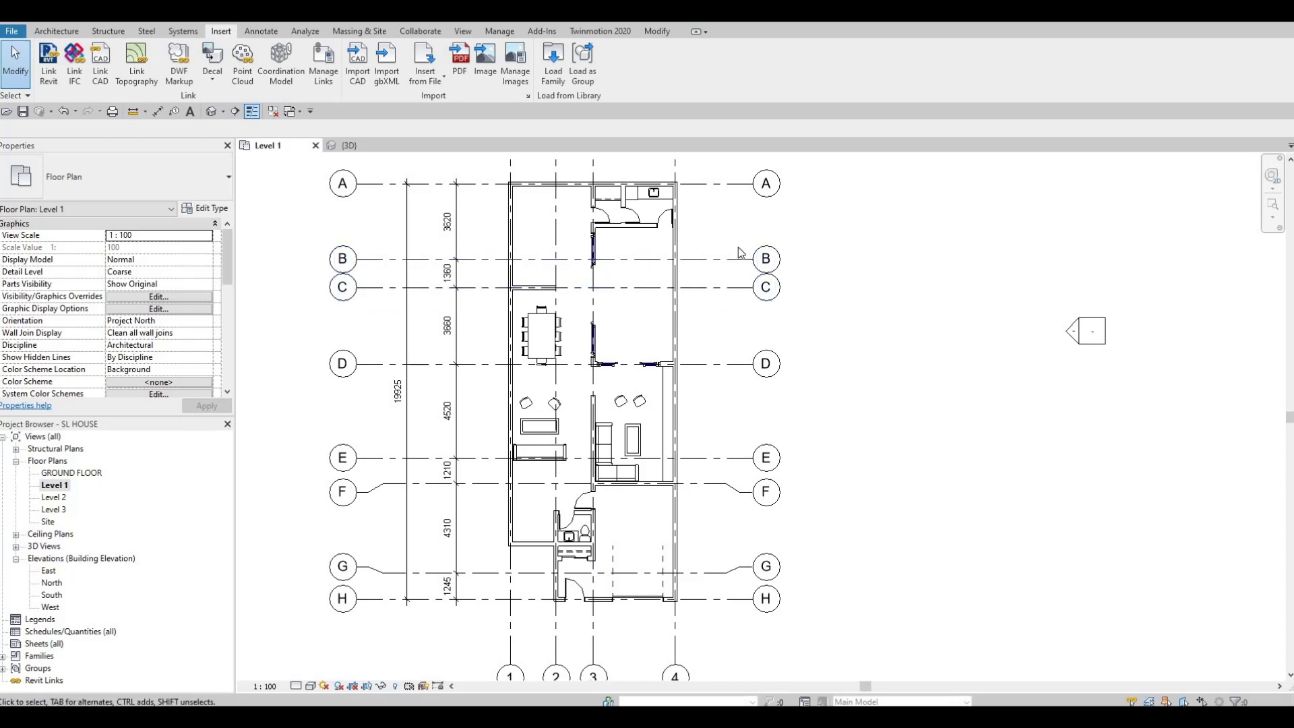
pyautogui.moveTo(626, 276); pyautogui.dragTo(621, 306, button='middle')
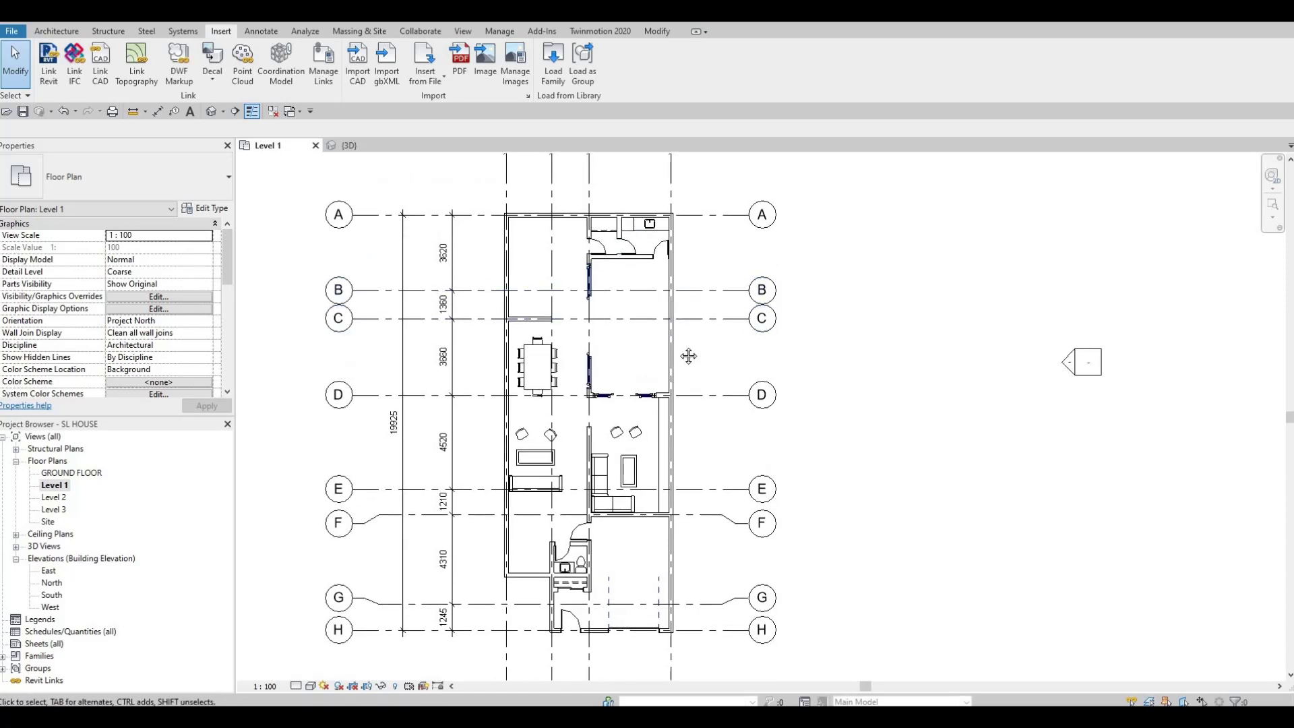
pyautogui.moveTo(702, 364); pyautogui.dragTo(705, 371, button='middle')
pyautogui.scroll(3, 660, 359)
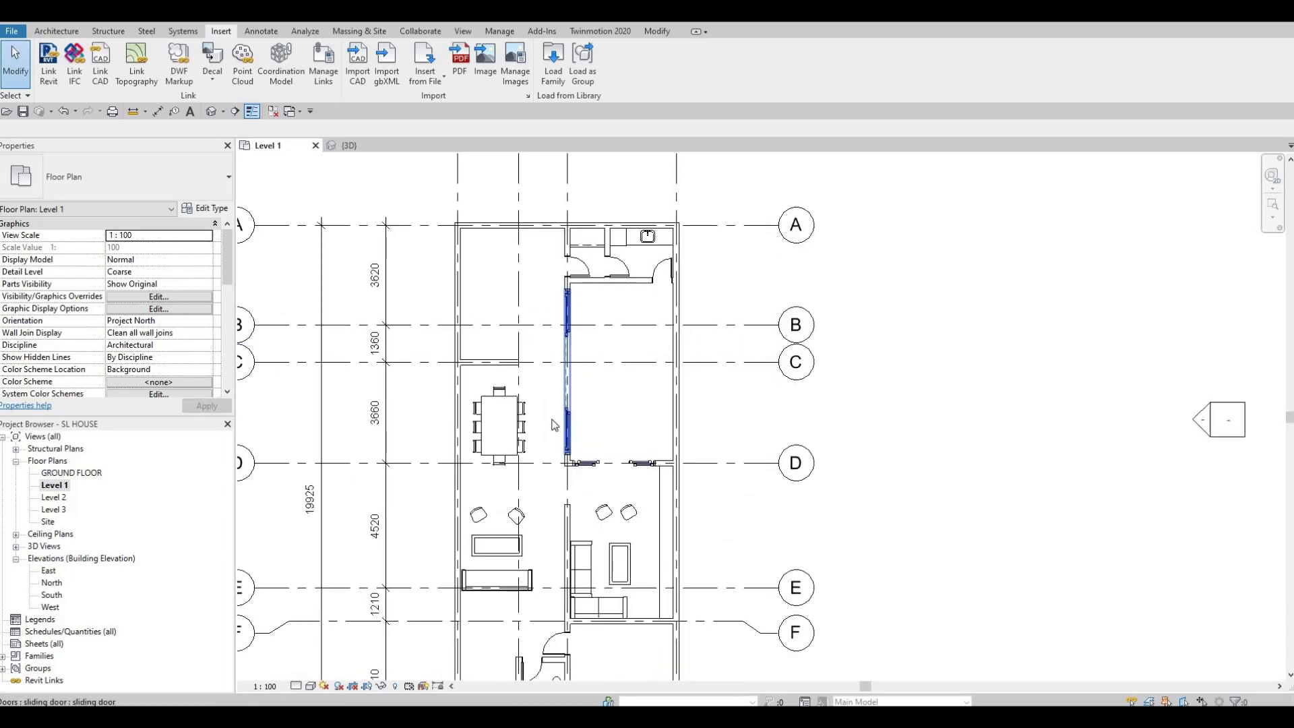
pyautogui.scroll(-2, 652, 340)
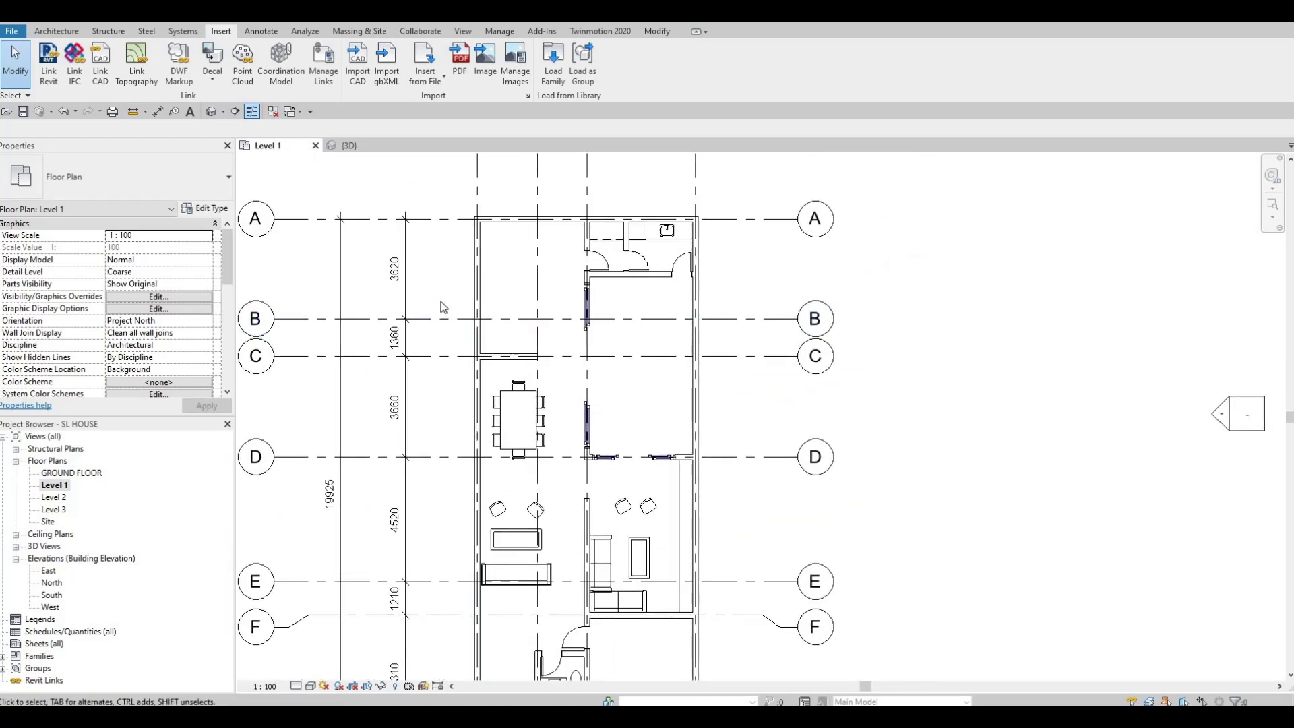
pyautogui.scroll(-1, 596, 302)
pyautogui.moveTo(582, 515); pyautogui.dragTo(570, 460, button='middle')
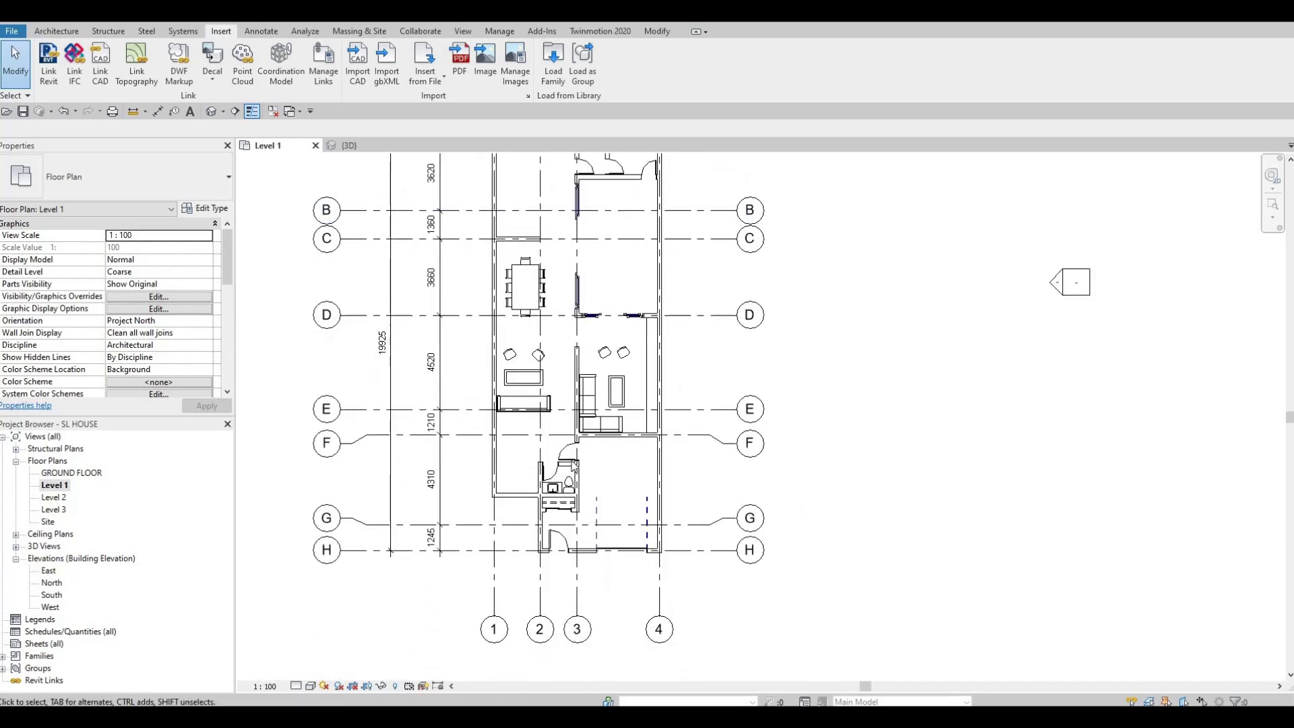
pyautogui.scroll(4, 544, 472)
pyautogui.scroll(-1, 592, 346)
pyautogui.moveTo(666, 393); pyautogui.dragTo(589, 528, button='middle')
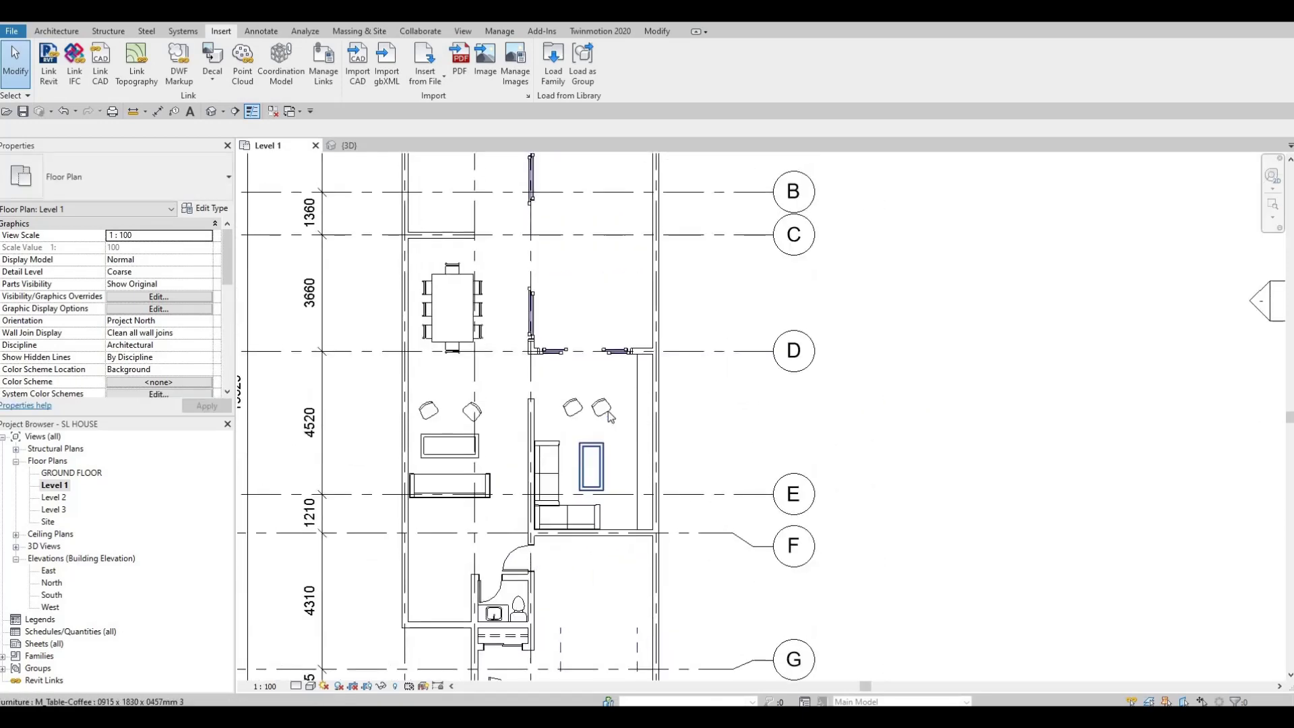
pyautogui.scroll(-1, 611, 455)
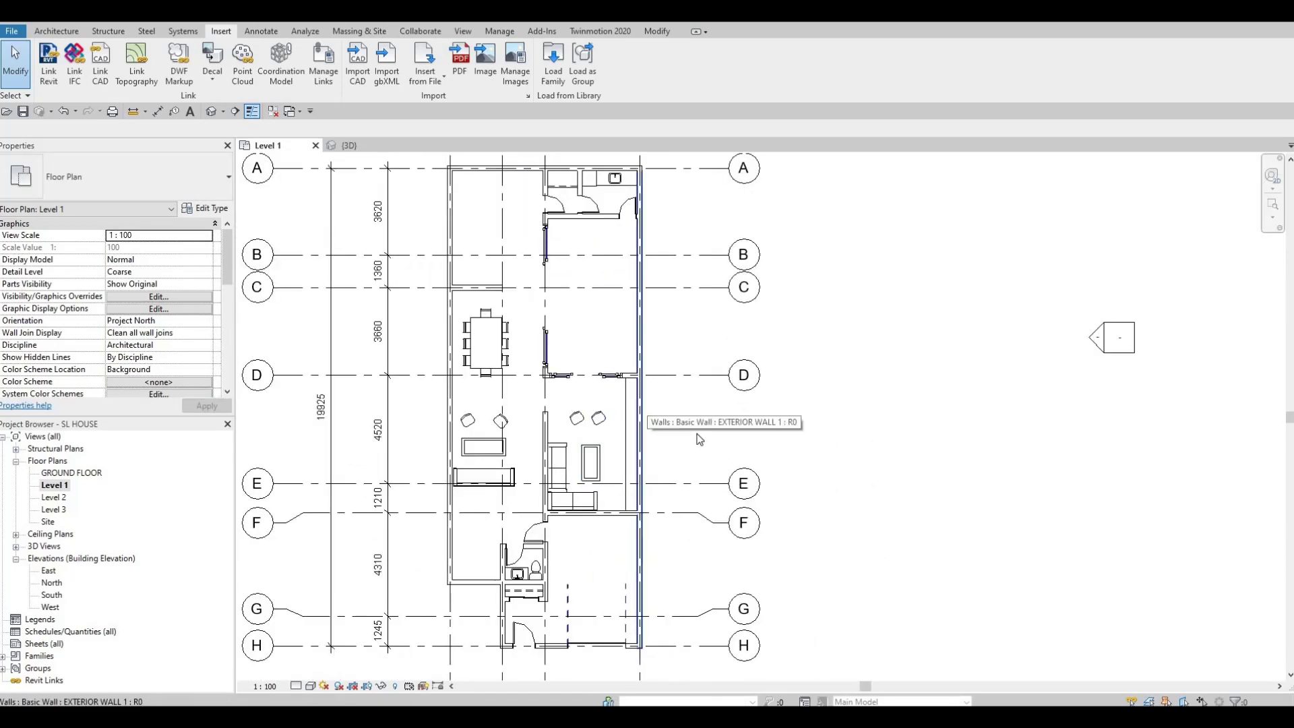
pyautogui.scroll(-3, 817, 477)
pyautogui.moveTo(814, 480); pyautogui.dragTo(777, 467, button='middle')
pyautogui.scroll(-1, 633, 437)
pyautogui.moveTo(633, 436); pyautogui.dragTo(706, 460, button='middle')
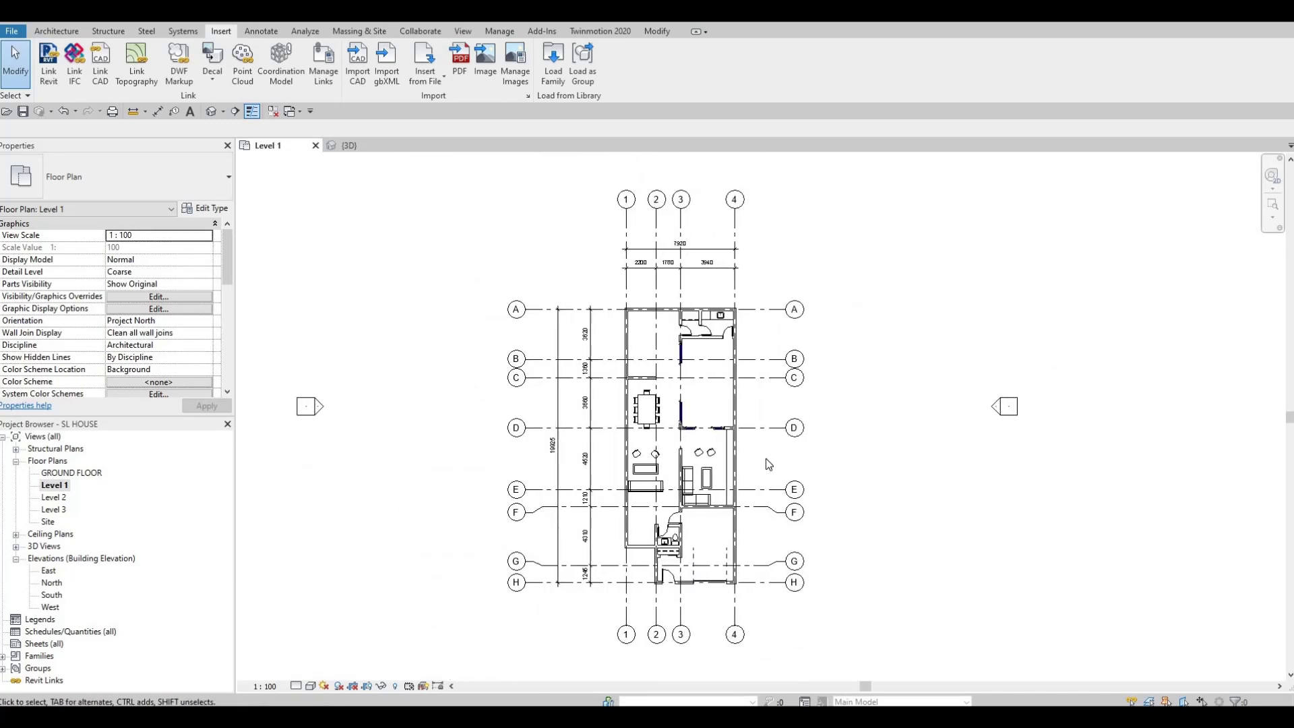